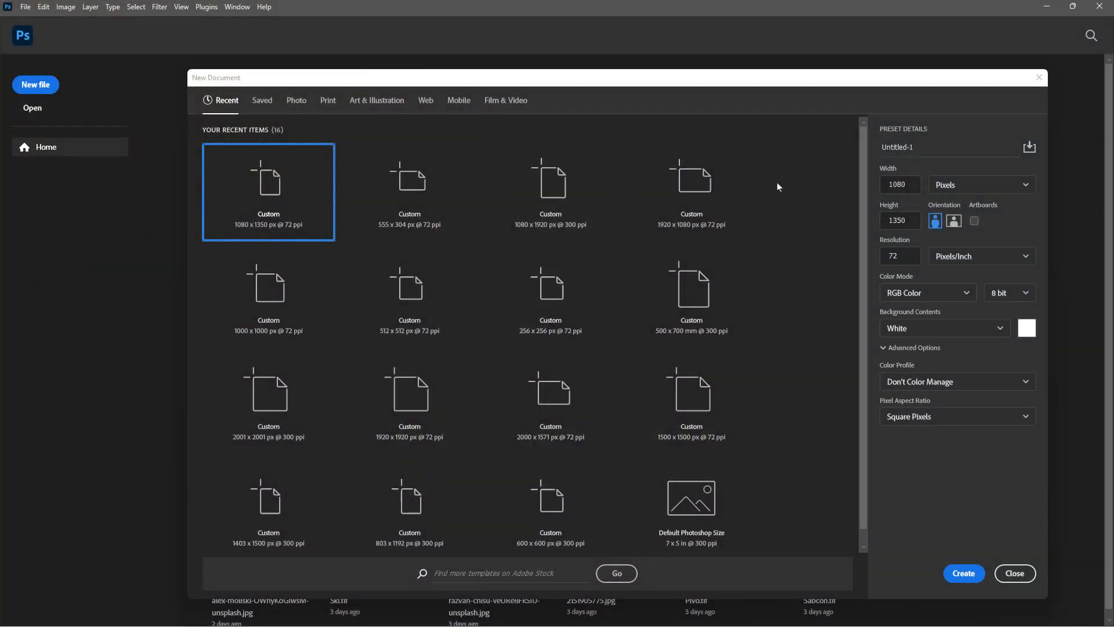
Create a new 1080 x 1350 px RGB document with a white background at 300 pixels/inch.
{"action": "left_click", "coordinate": [916, 188]}
{"action": "left_click_drag", "start_coordinate": [901, 257], "coordinate": [880, 256]}
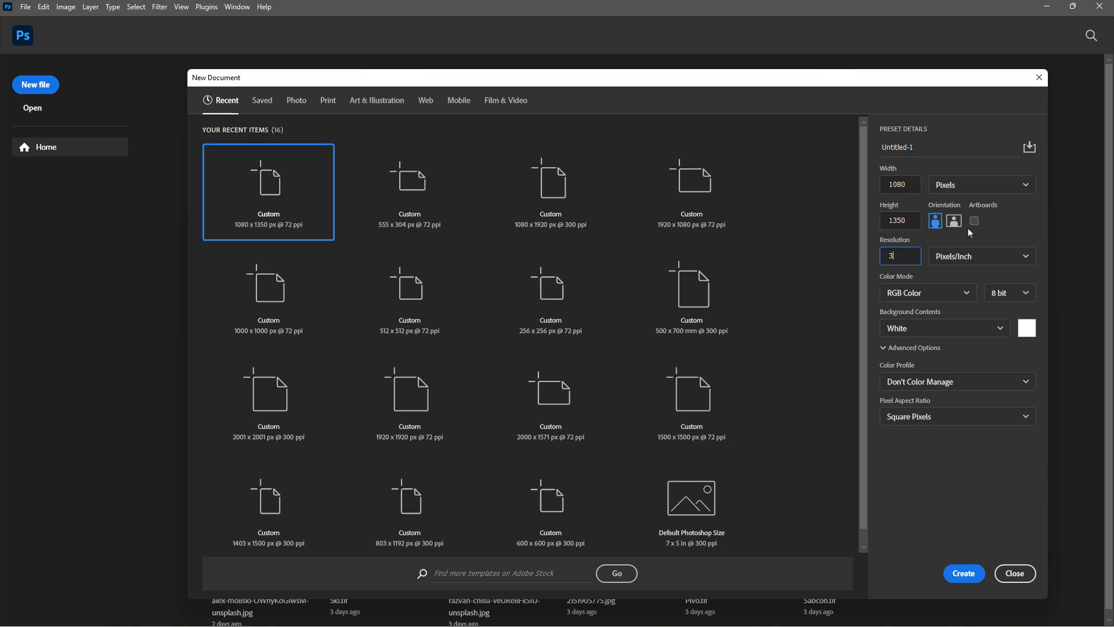
{"action": "key", "text": "Tab"}
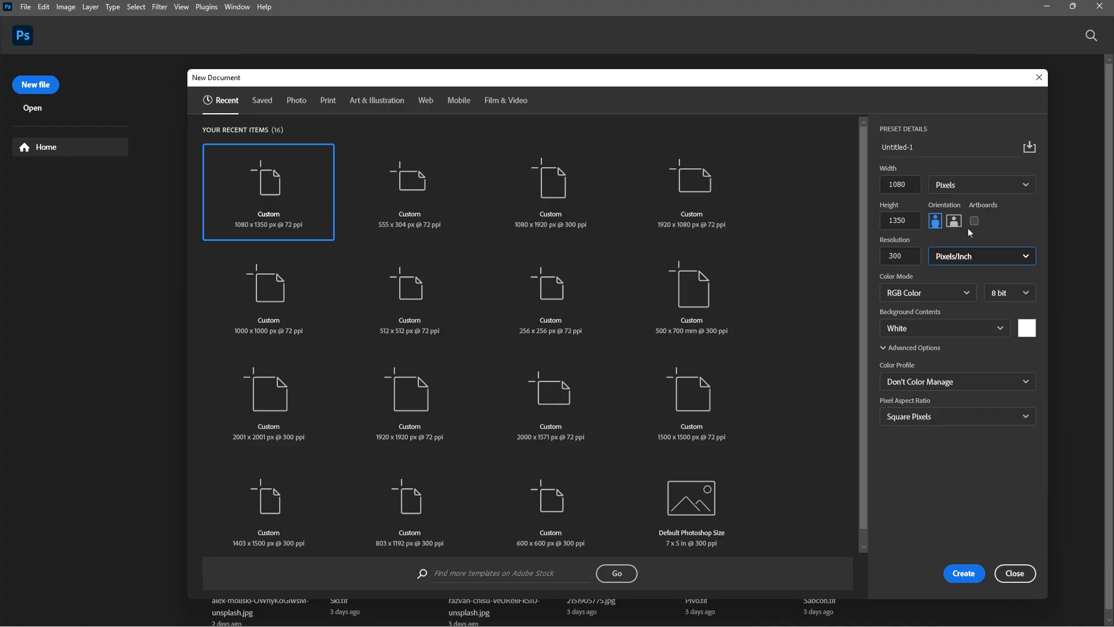
{"action": "left_click", "coordinate": [970, 577]}
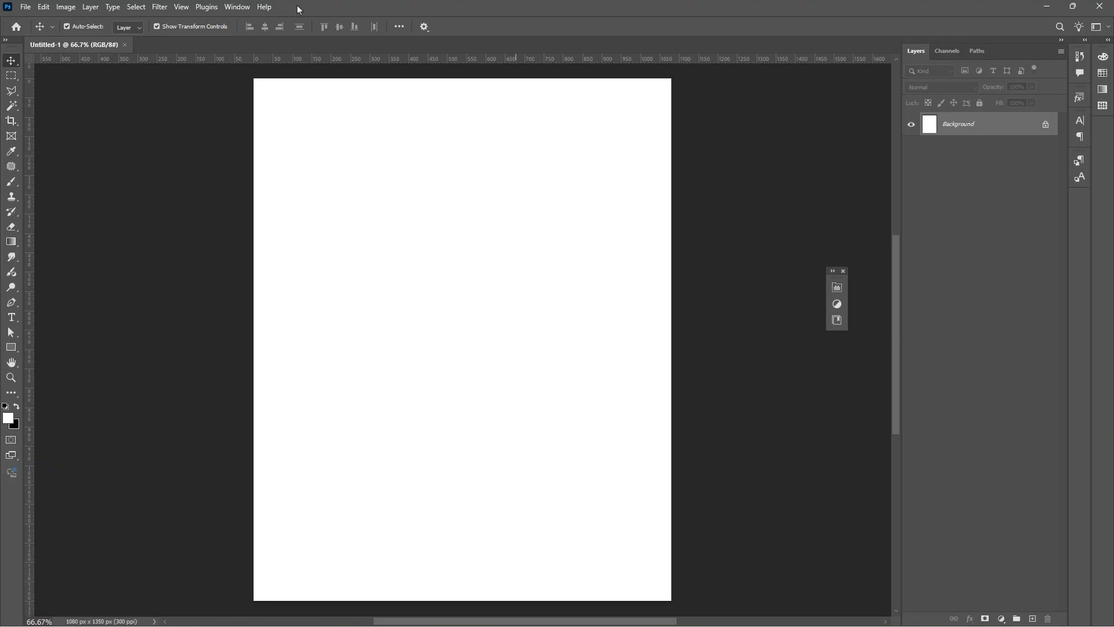
Reset the Essentials workspace and enlarge the area showing the layer list.
{"action": "left_click", "coordinate": [265, 7]}
{"action": "left_click", "coordinate": [239, 7]}
{"action": "mouse_move", "coordinate": [247, 33]}
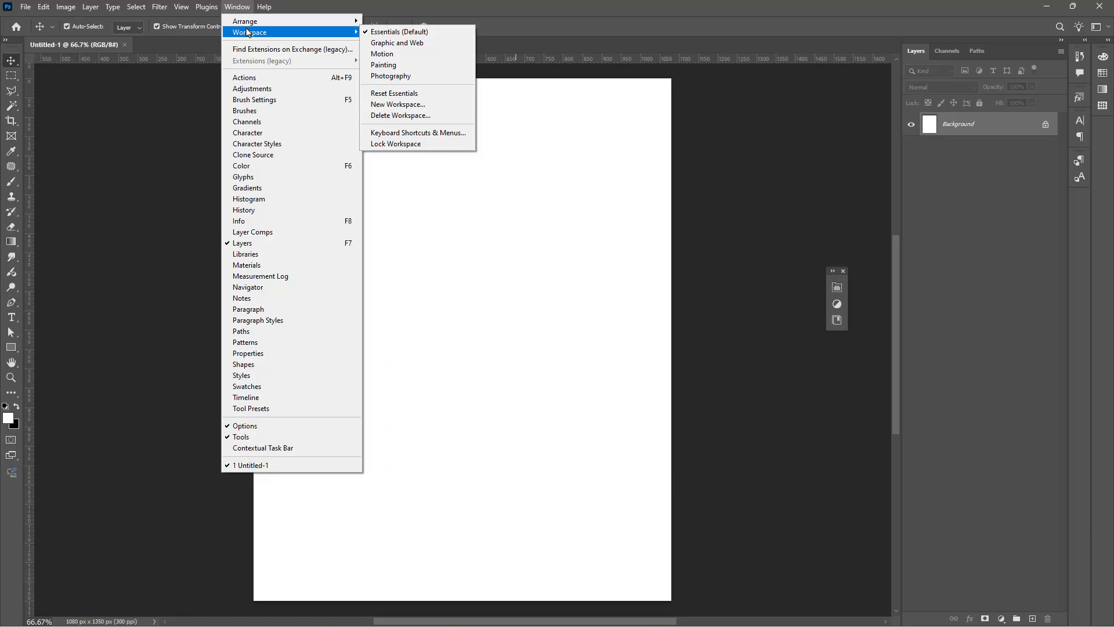
{"action": "left_click", "coordinate": [408, 97]}
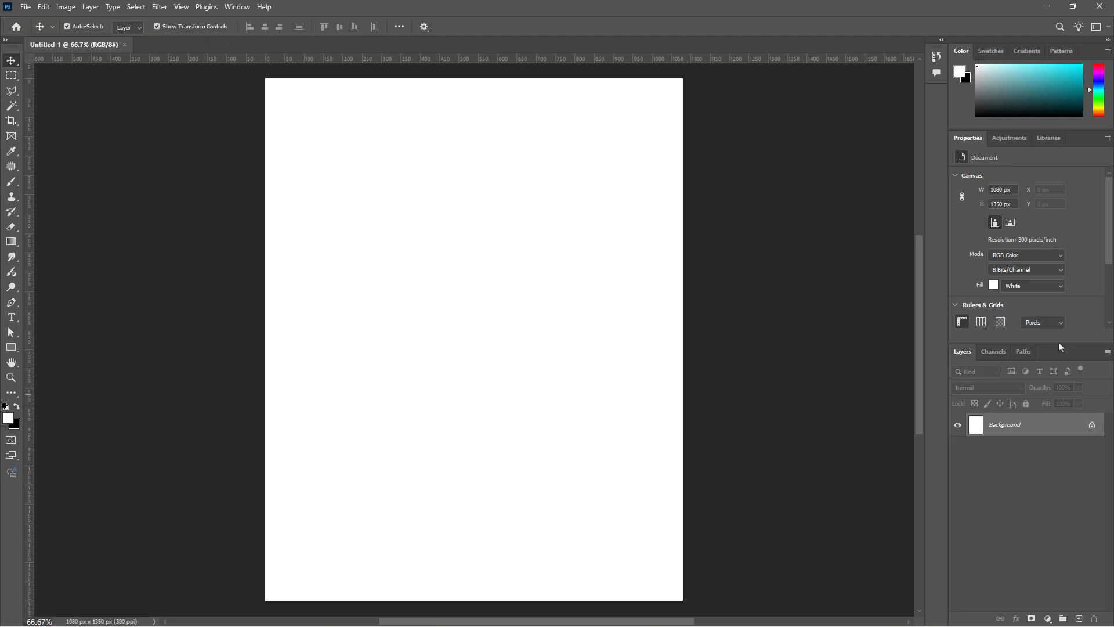
{"action": "left_click_drag", "start_coordinate": [1060, 347], "coordinate": [1060, 268]}
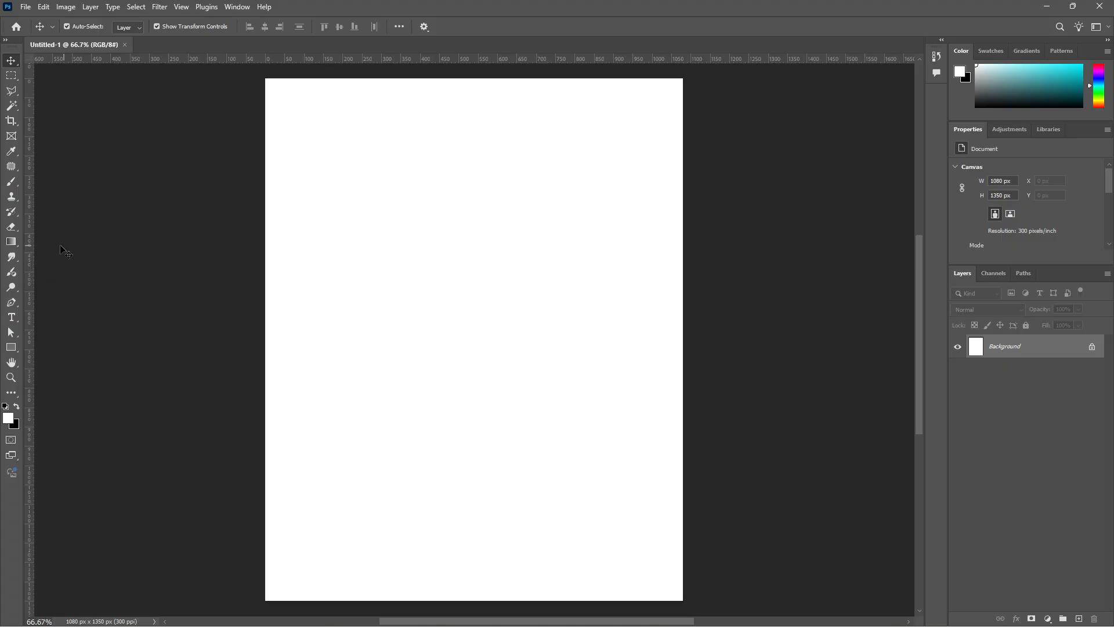
Fill the canvas with a vertical linear gradient running from #67b9ff at its lower edge to #086bff at its upper edge.
{"action": "left_click", "coordinate": [12, 243]}
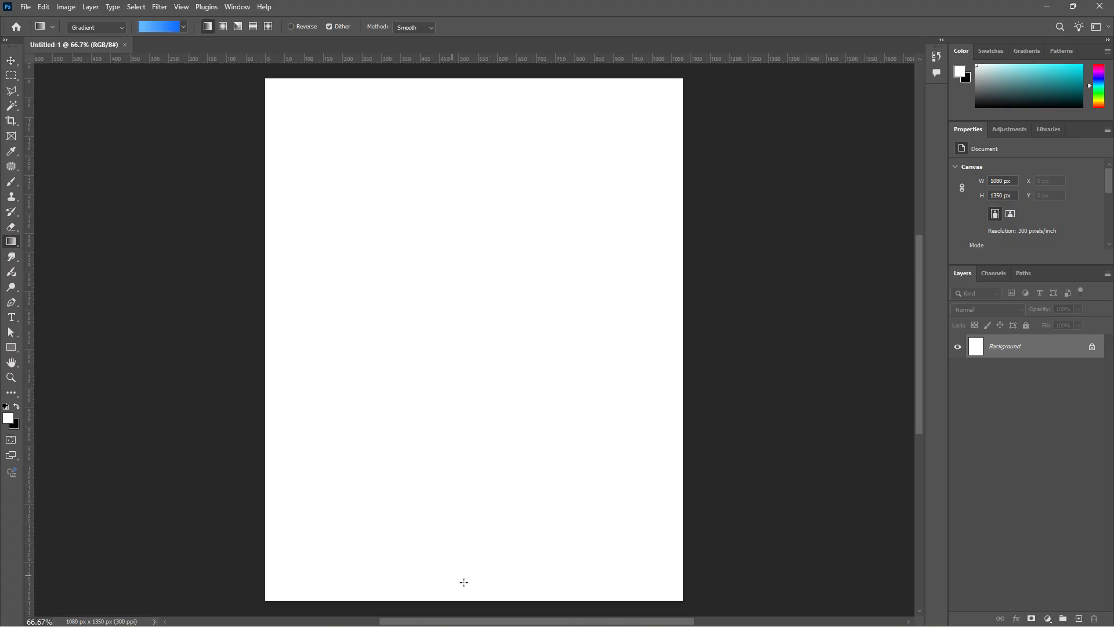
{"action": "left_click_drag", "start_coordinate": [468, 599], "coordinate": [468, 82]}
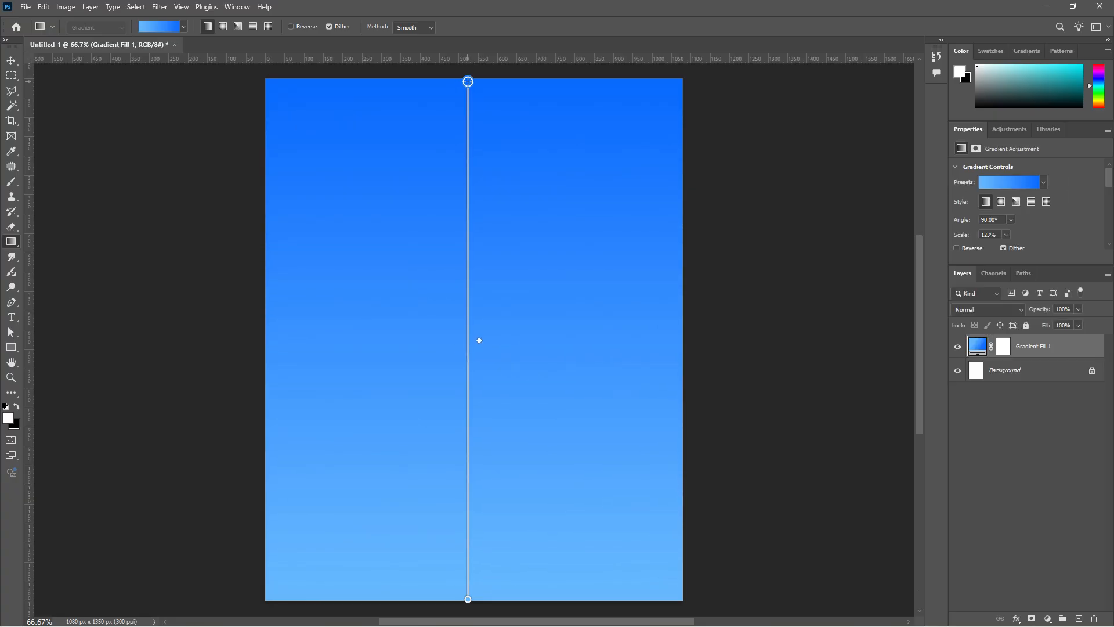
{"action": "left_click", "coordinate": [468, 600]}
{"action": "double_click", "coordinate": [467, 600]}
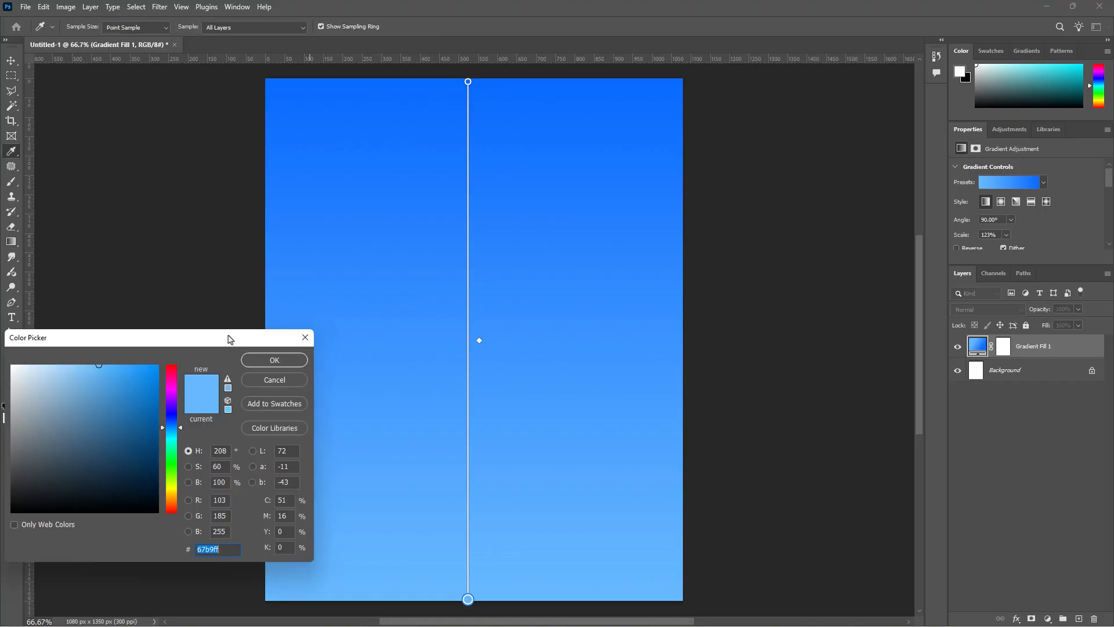
{"action": "left_click_drag", "start_coordinate": [230, 340], "coordinate": [346, 260]}
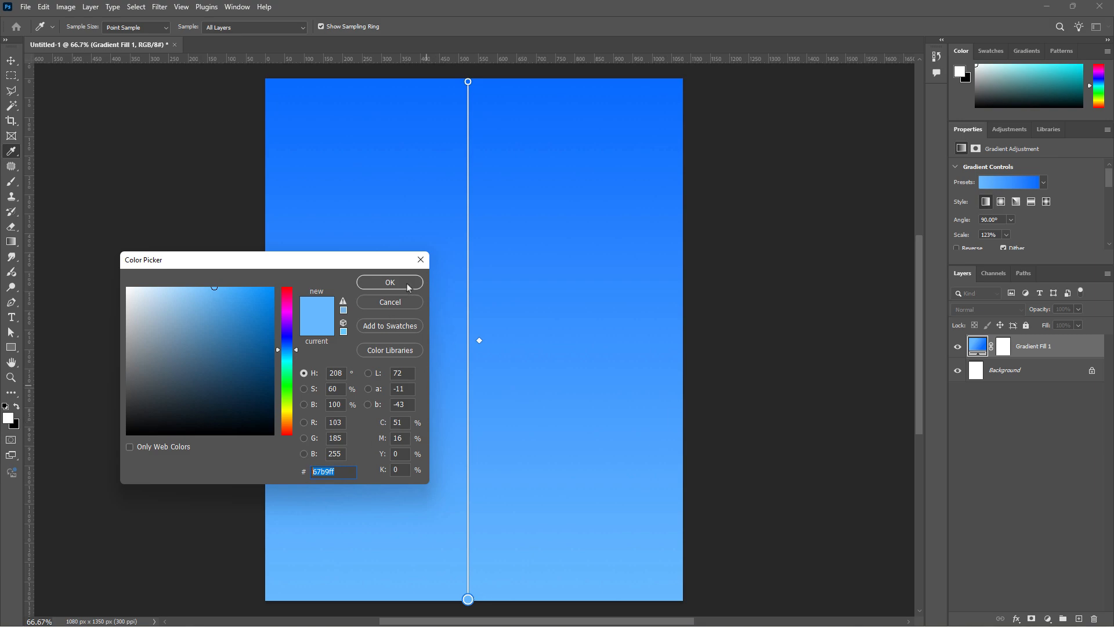
{"action": "left_click", "coordinate": [389, 283]}
{"action": "double_click", "coordinate": [468, 82]}
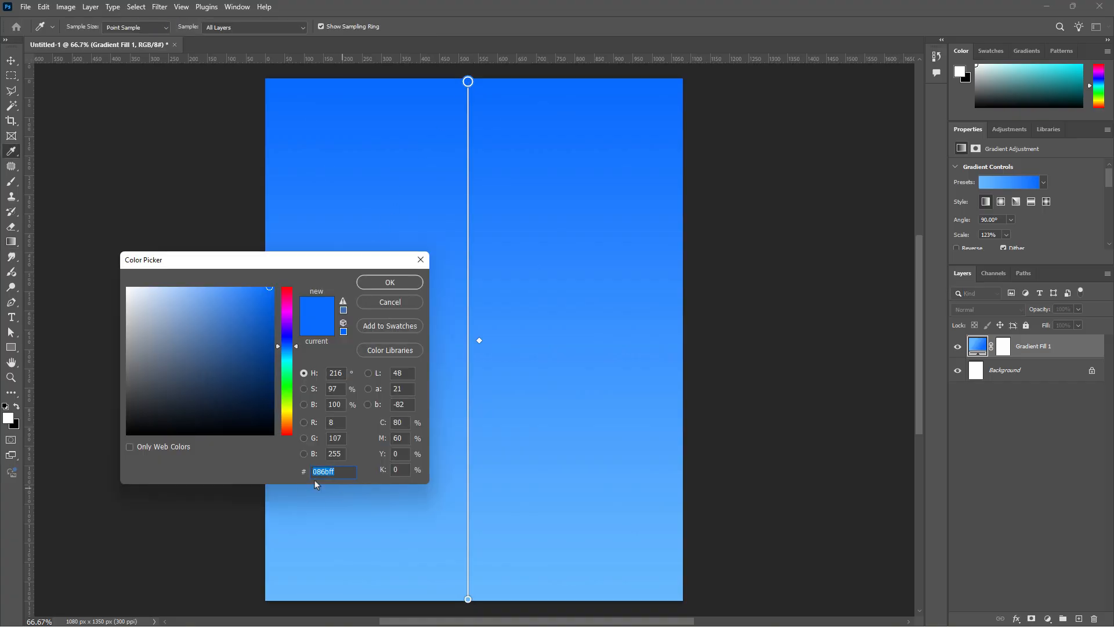
{"action": "left_click", "coordinate": [339, 472]}
{"action": "left_click", "coordinate": [407, 283]}
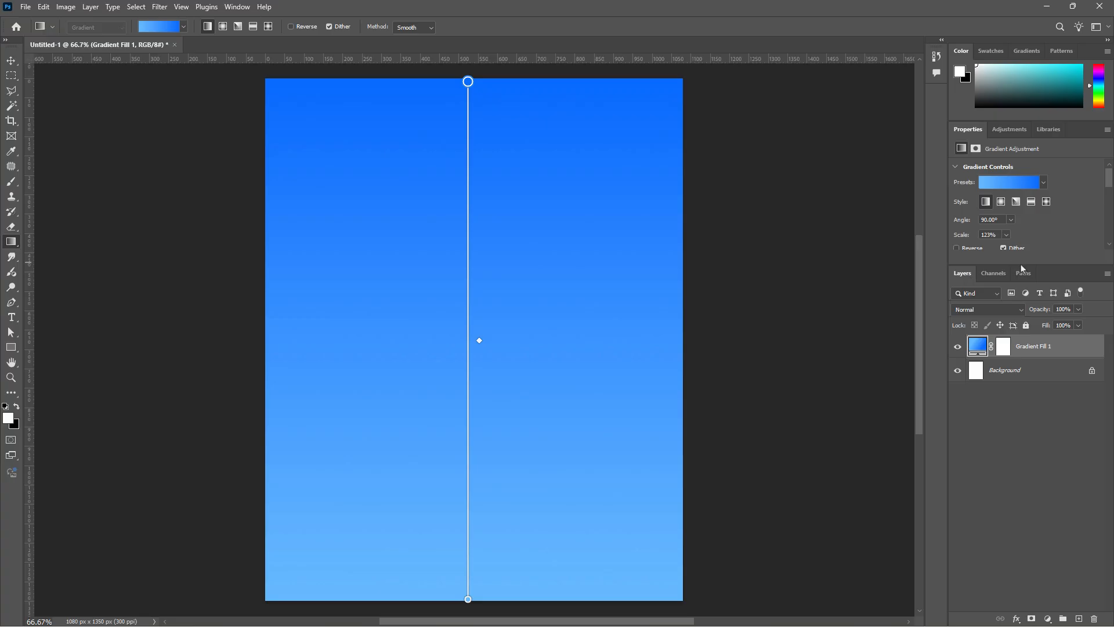
Detach the Layers panel beside the canvas and stretch it to nearly the full window height.
{"action": "left_click_drag", "start_coordinate": [966, 275], "coordinate": [763, 73]}
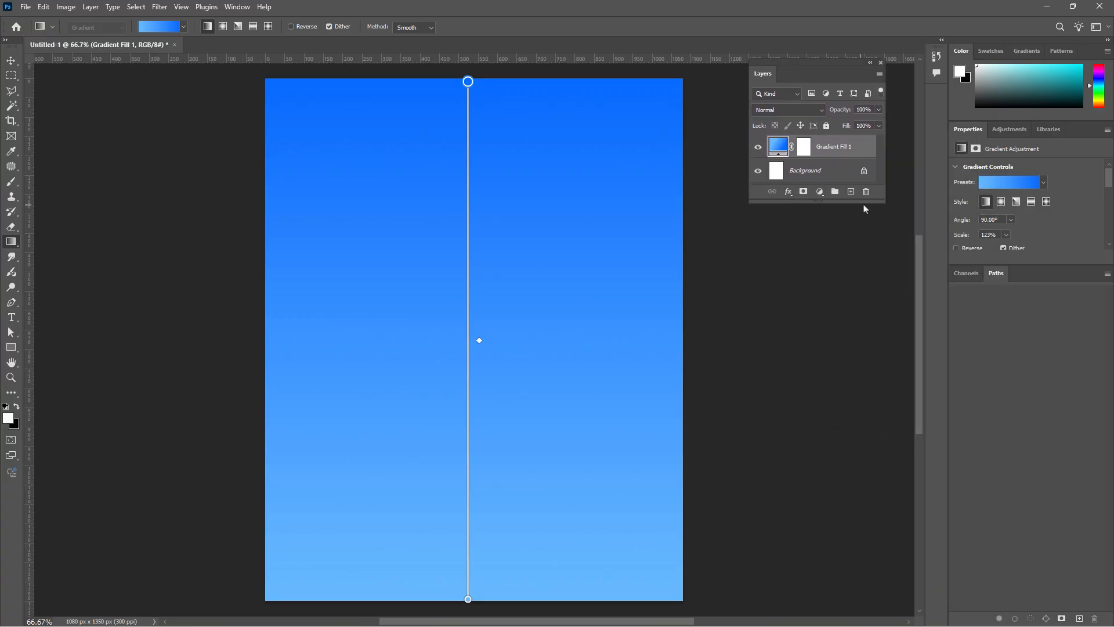
{"action": "left_click_drag", "start_coordinate": [865, 202], "coordinate": [877, 601]}
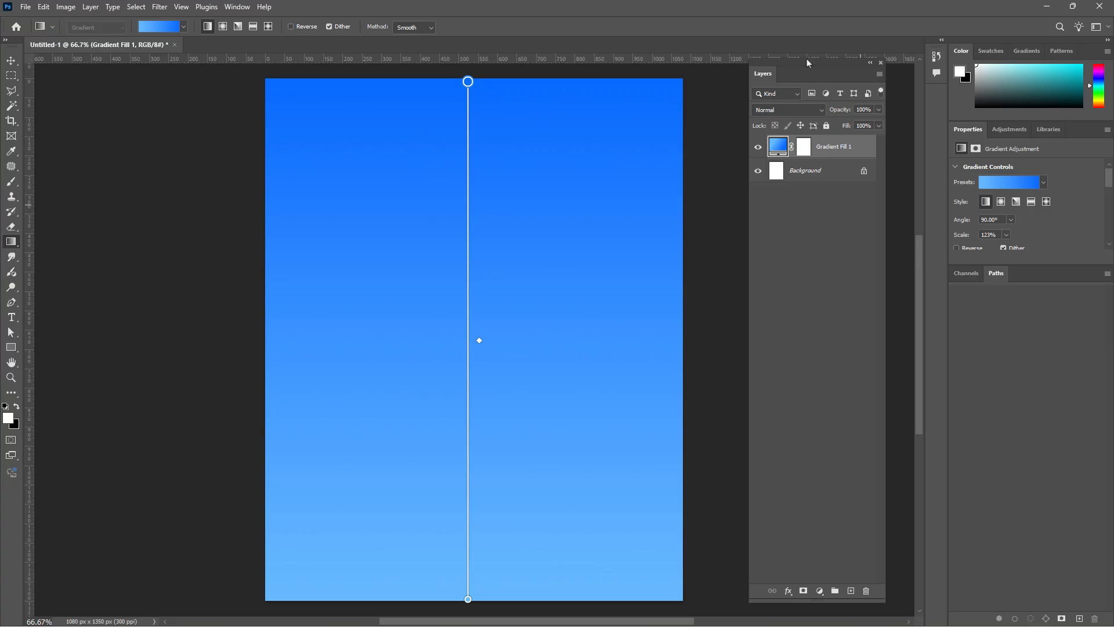
{"action": "left_click_drag", "start_coordinate": [808, 63], "coordinate": [834, 67]}
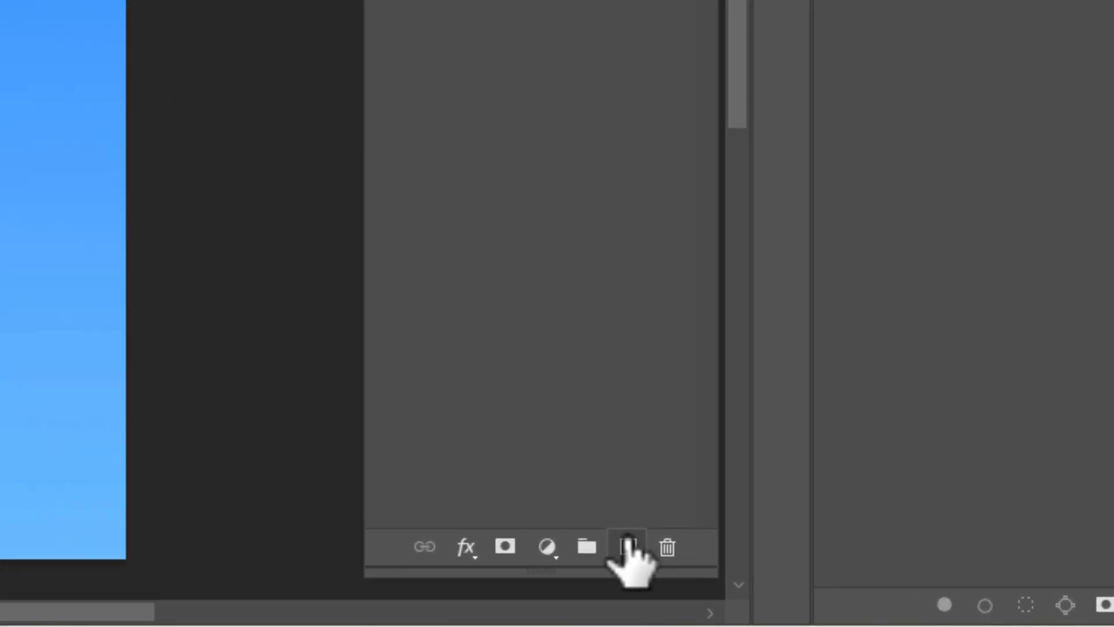
Add a layer and draw a white rectangle of about 1125 x 958 px covering the lower part of the canvas.
{"action": "left_click", "coordinate": [629, 546]}
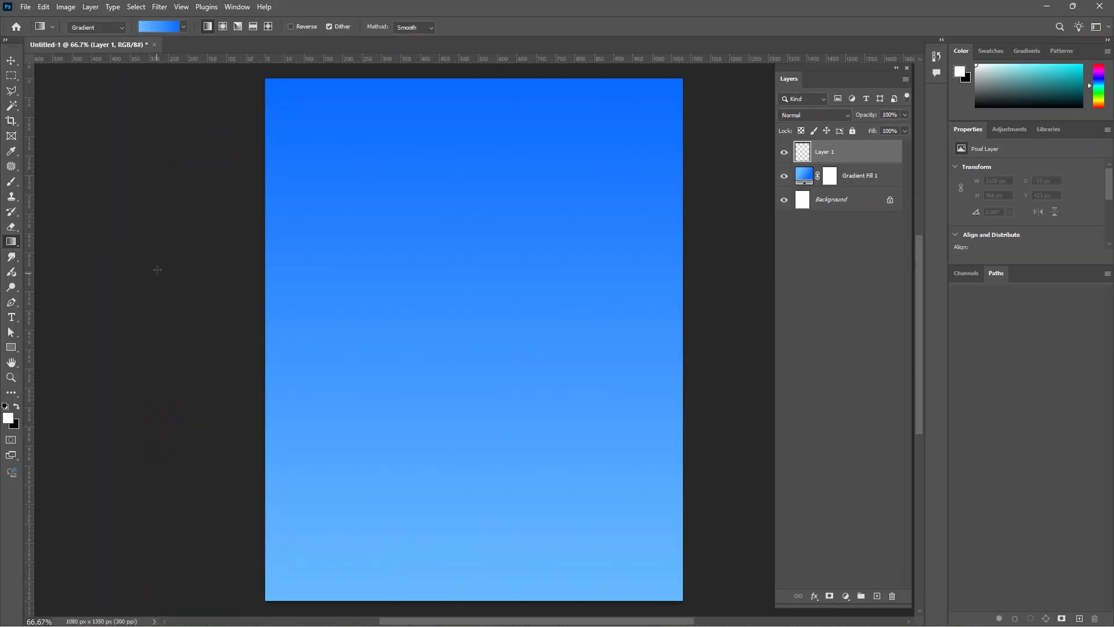
{"action": "left_click", "coordinate": [10, 348]}
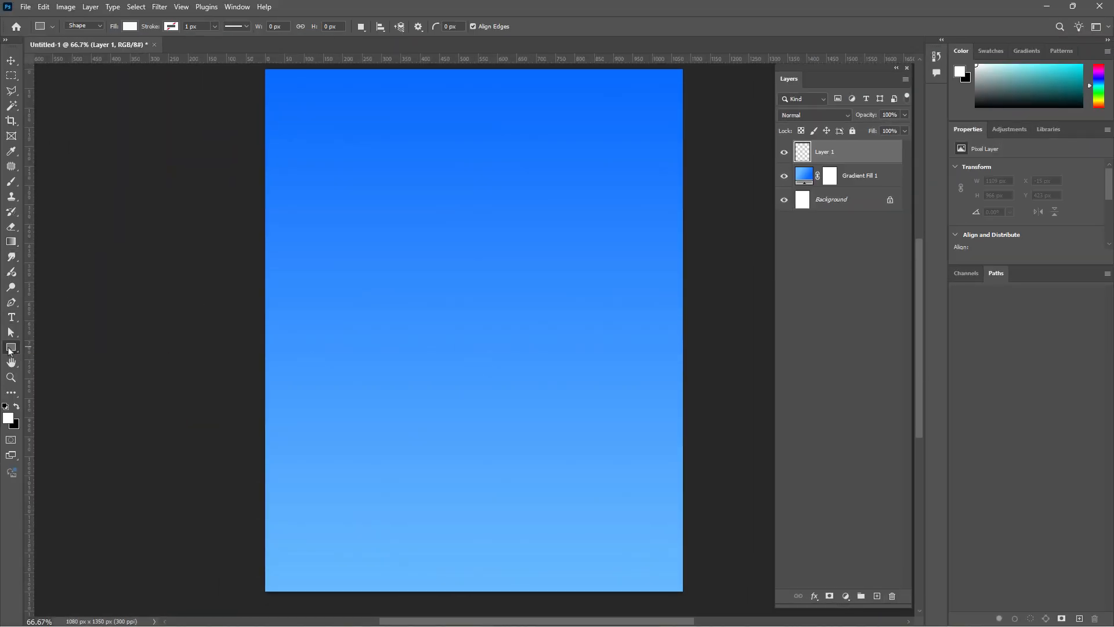
{"action": "left_click_drag", "start_coordinate": [257, 599], "coordinate": [693, 230]}
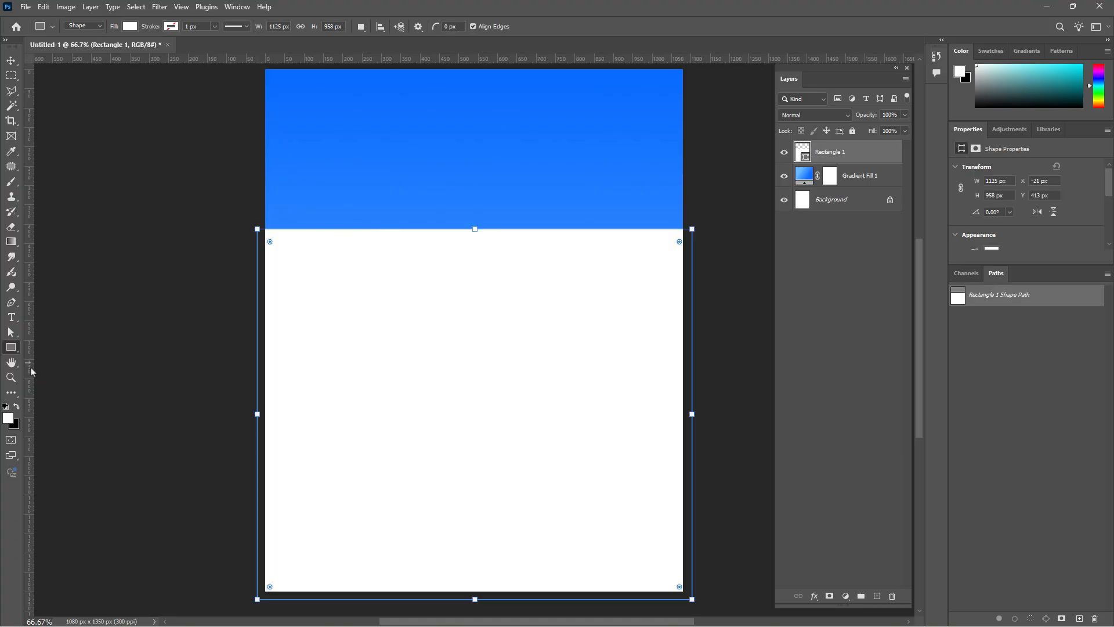
Convert the rectangle to a regular path and slope its top edge by lowering the upper-left anchor far down and raising the upper-right one slightly.
{"action": "left_click", "coordinate": [16, 336]}
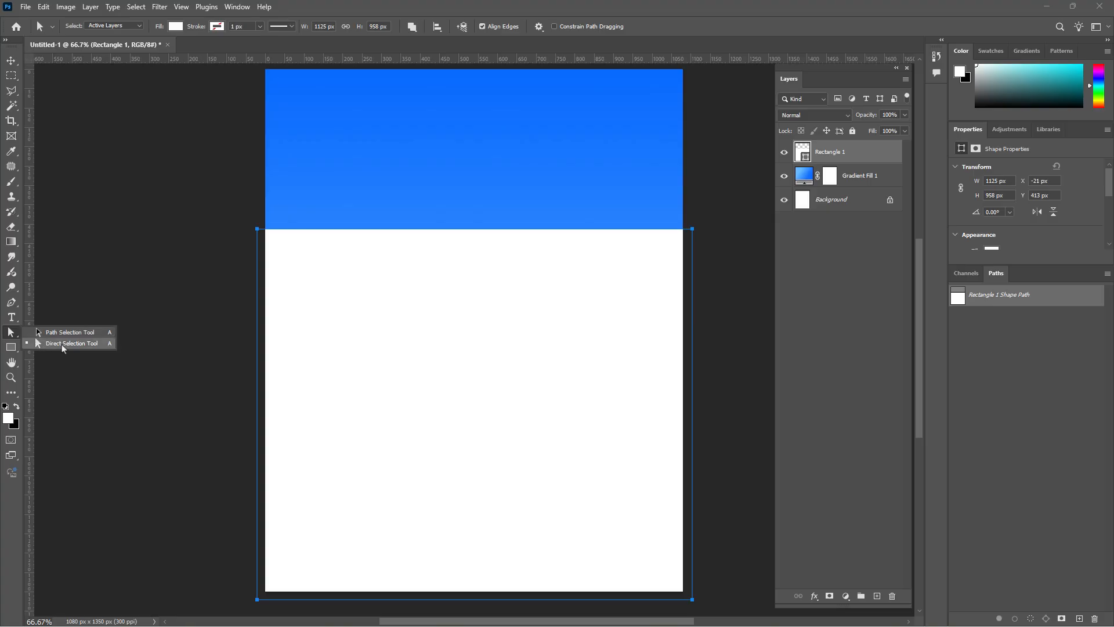
{"action": "left_click", "coordinate": [62, 344]}
{"action": "mouse_move", "coordinate": [259, 232]}
{"action": "left_mouse_down"}
{"action": "mouse_move", "coordinate": [259, 249]}
{"action": "mouse_move", "coordinate": [260, 231]}
{"action": "left_mouse_up"}
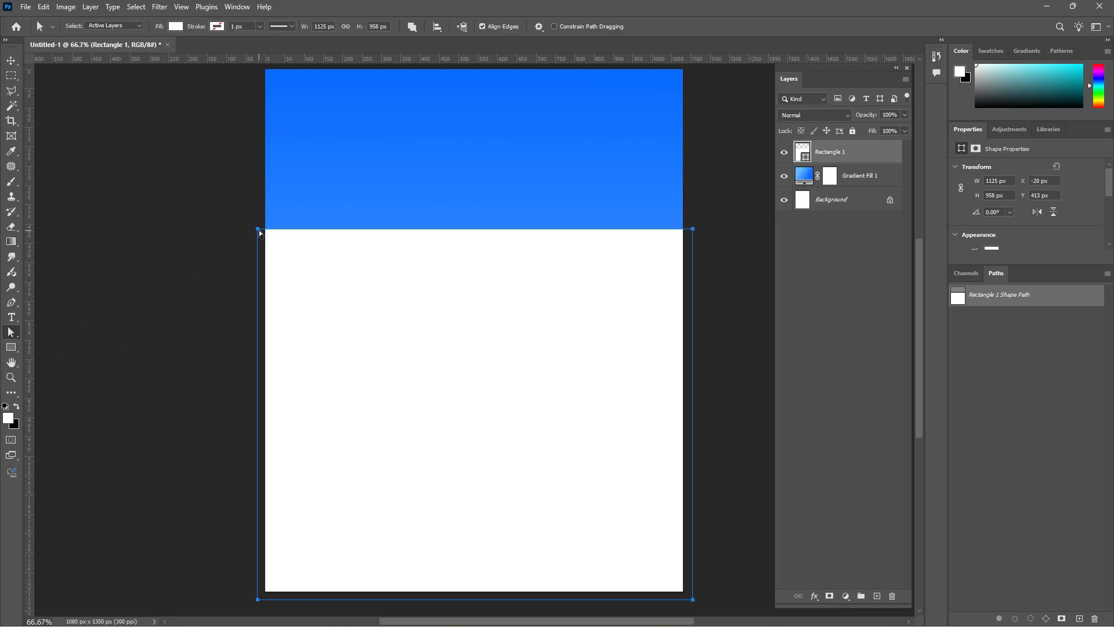
{"action": "key", "text": "shift"}
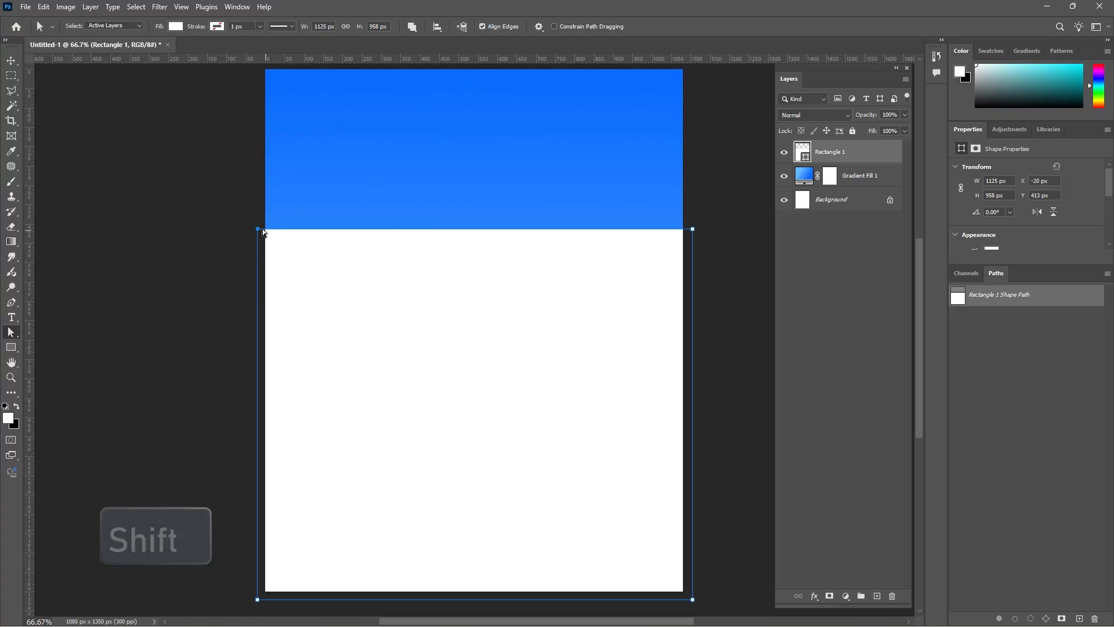
{"action": "left_click_drag", "start_coordinate": [259, 231], "coordinate": [271, 507]}
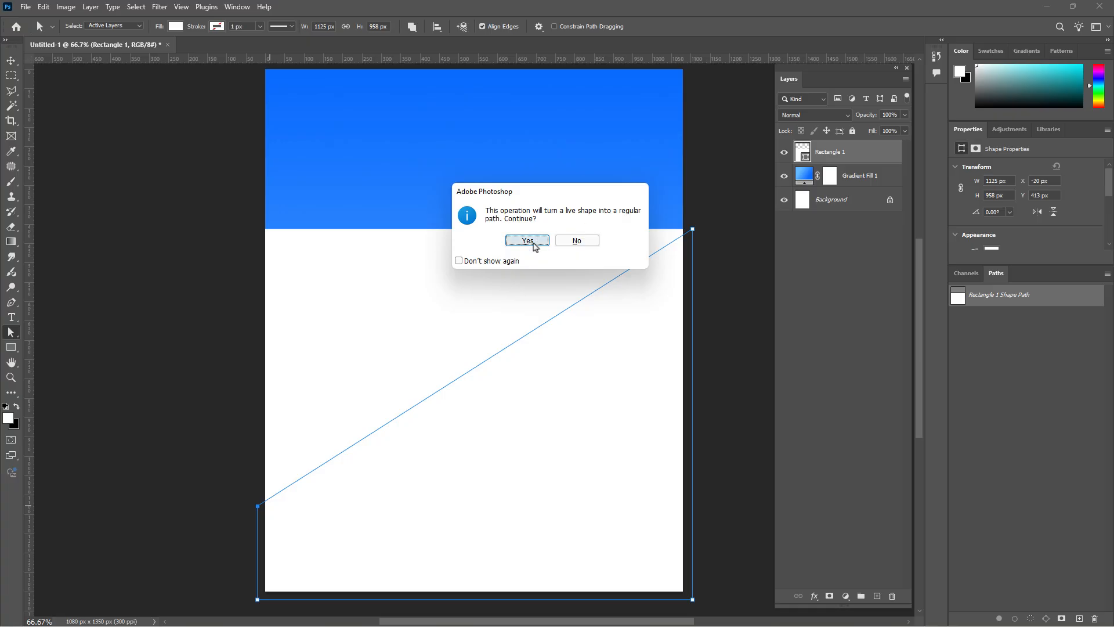
{"action": "left_click", "coordinate": [533, 244]}
{"action": "mouse_move", "coordinate": [697, 229]}
{"action": "left_mouse_down"}
{"action": "mouse_move", "coordinate": [696, 181]}
{"action": "mouse_move", "coordinate": [697, 208]}
{"action": "left_mouse_up"}
{"action": "left_click", "coordinate": [11, 76]}
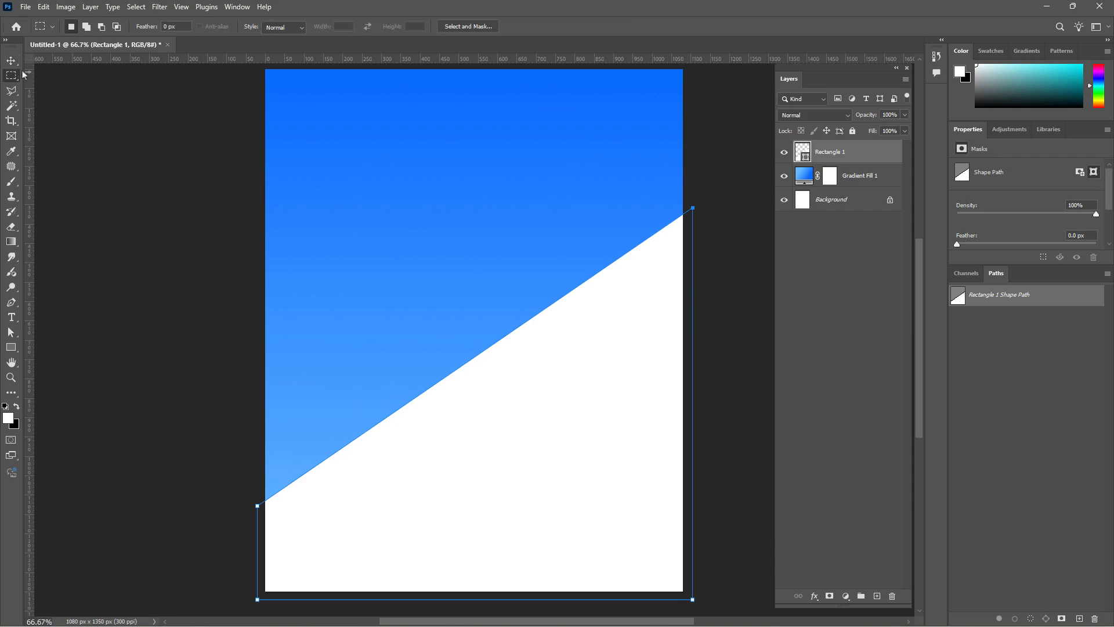
Duplicate the Gradient Fill 1 layer and place the copy above the rectangle layer.
{"action": "left_click", "coordinate": [888, 180]}
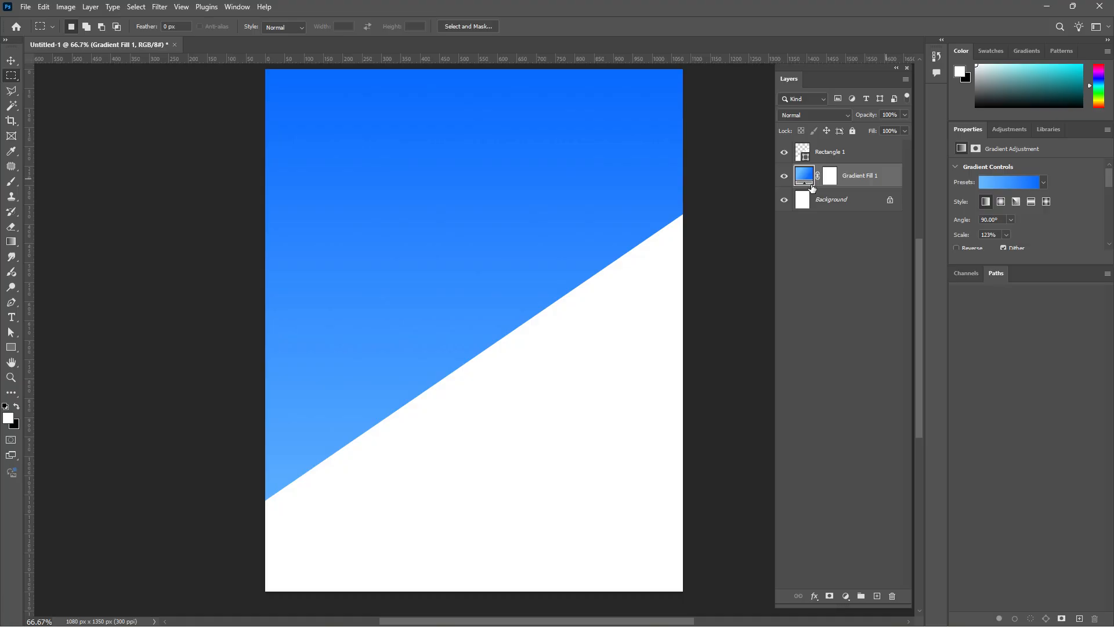
{"action": "key", "text": "alt"}
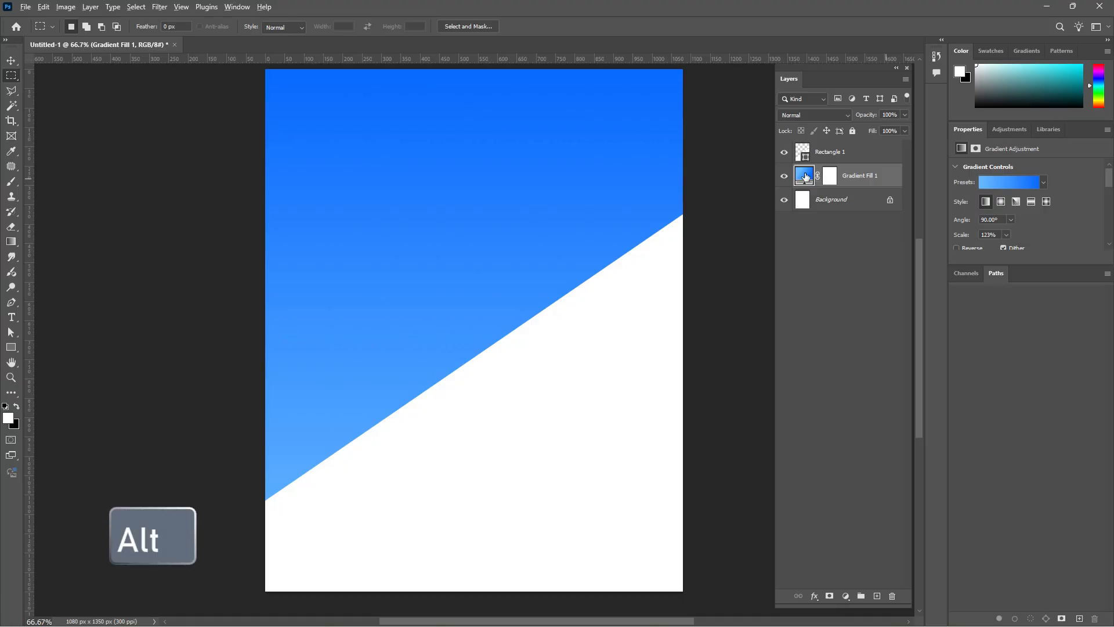
{"action": "left_click_drag", "start_coordinate": [805, 179], "coordinate": [823, 140]}
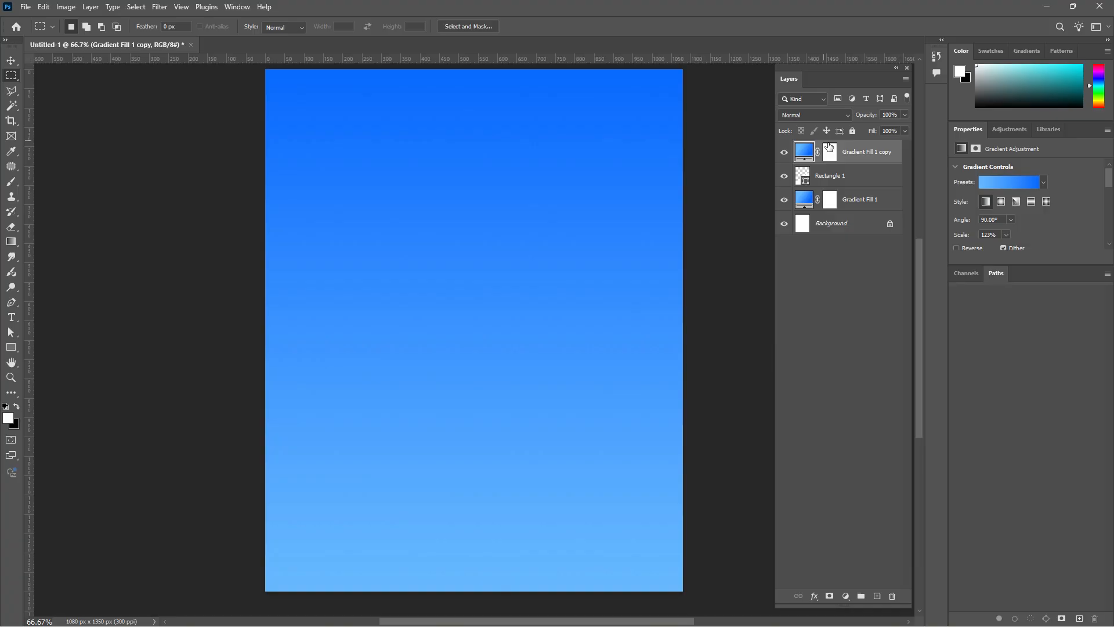
Rename the rectangle layer as Steep.
{"action": "double_click", "coordinate": [830, 176]}
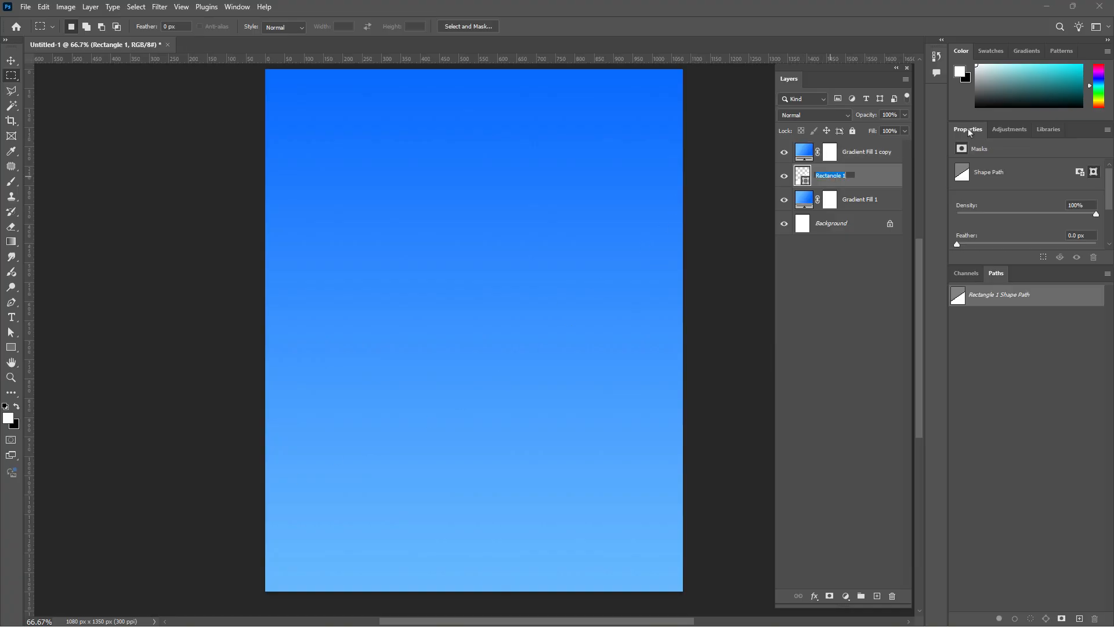
{"action": "type", "text": "Steep"}
{"action": "key", "text": "Return"}
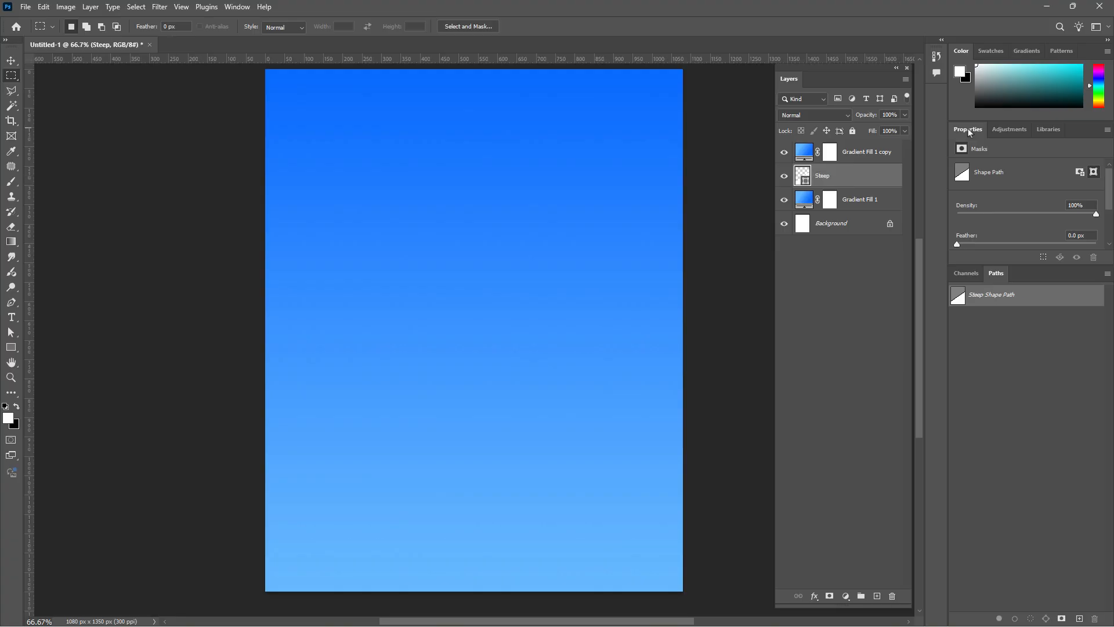
Clip the gradient copy to the Steep layer with a clipping mask.
{"action": "left_click", "coordinate": [884, 153]}
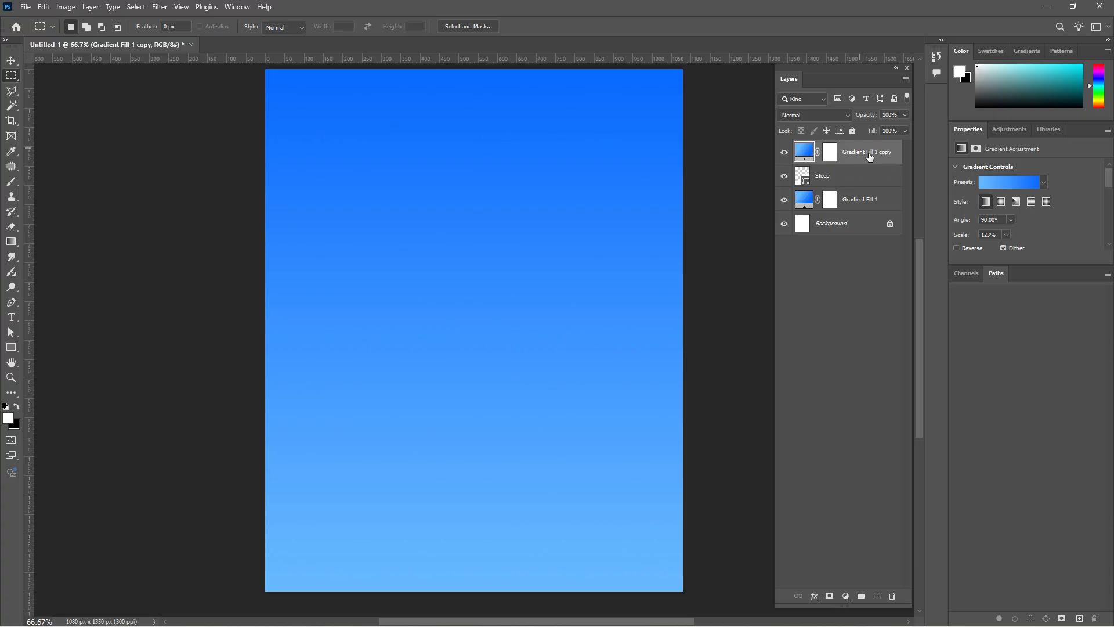
{"action": "right_click", "coordinate": [859, 152]}
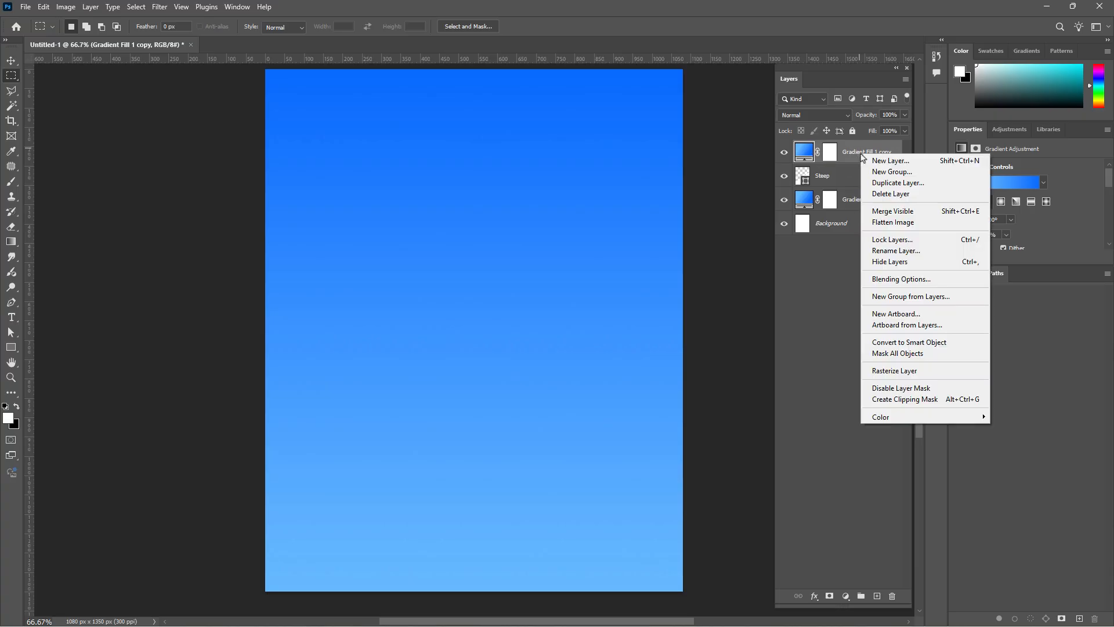
{"action": "left_click", "coordinate": [893, 398]}
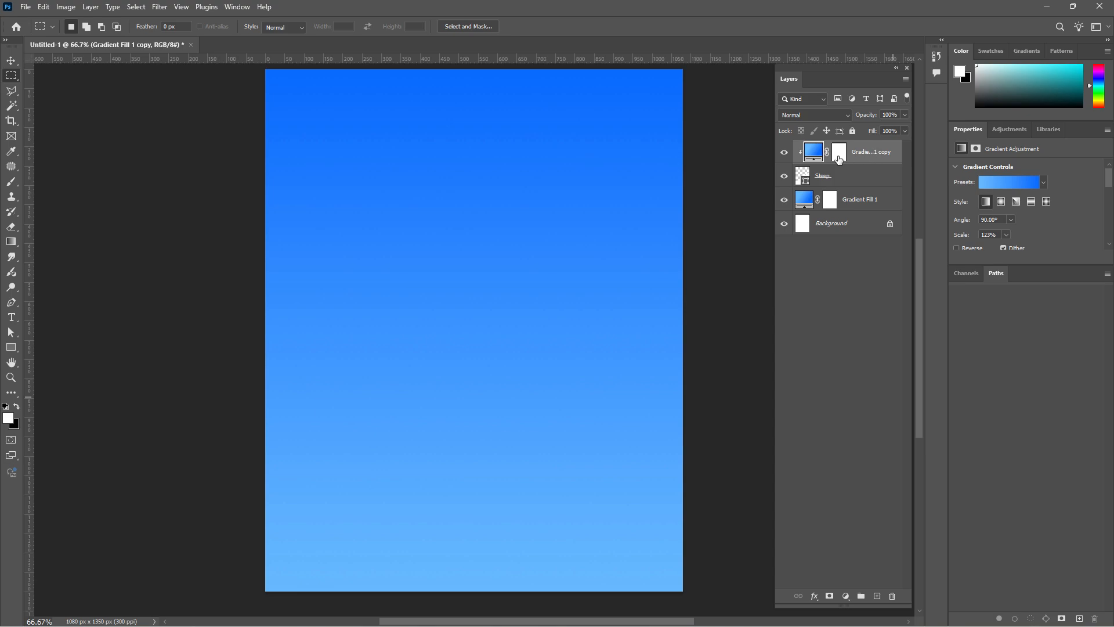
Redirect the clipped gradient diagonally from the middle of the slope's edge to the canvas's lower-right corner, at about 133° and 81% scale.
{"action": "left_click", "coordinate": [16, 245]}
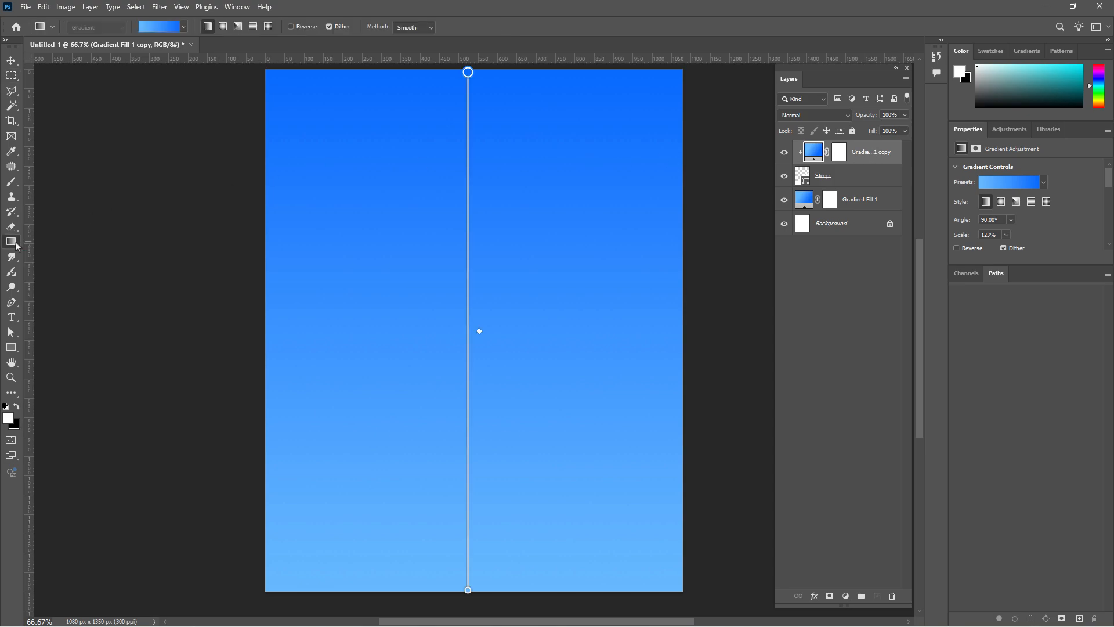
{"action": "left_click_drag", "start_coordinate": [468, 72], "coordinate": [468, 317]}
{"action": "left_click_drag", "start_coordinate": [468, 590], "coordinate": [683, 592]}
{"action": "left_click_drag", "start_coordinate": [468, 317], "coordinate": [449, 344]}
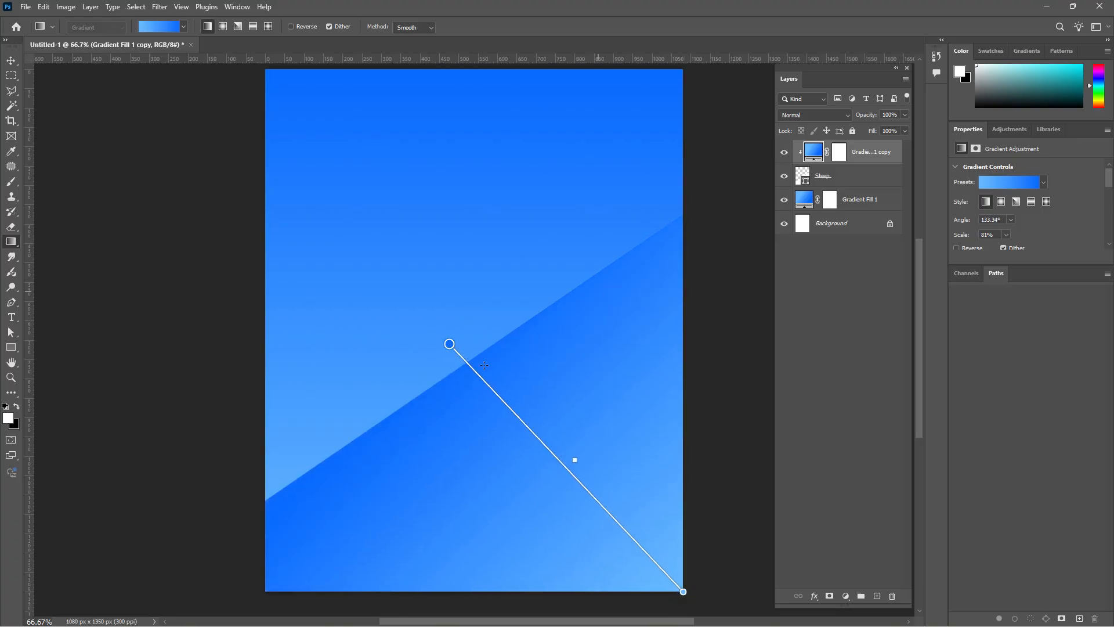
{"action": "key", "text": "m"}
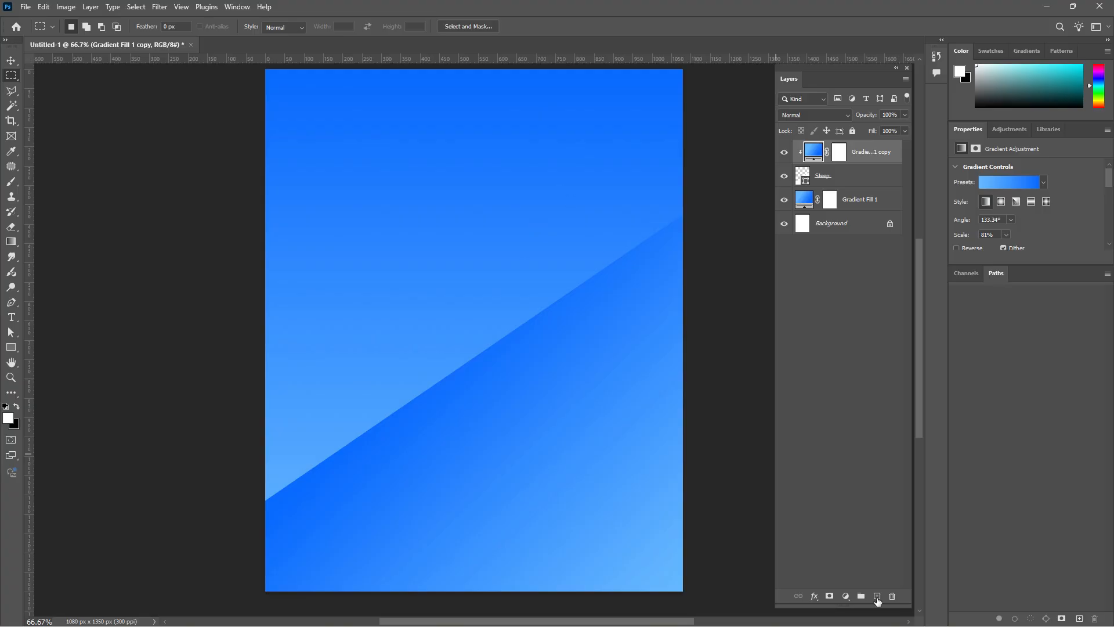
Add a new layer above the clipped gradient copy and name it Snow.
{"action": "left_click", "coordinate": [878, 596]}
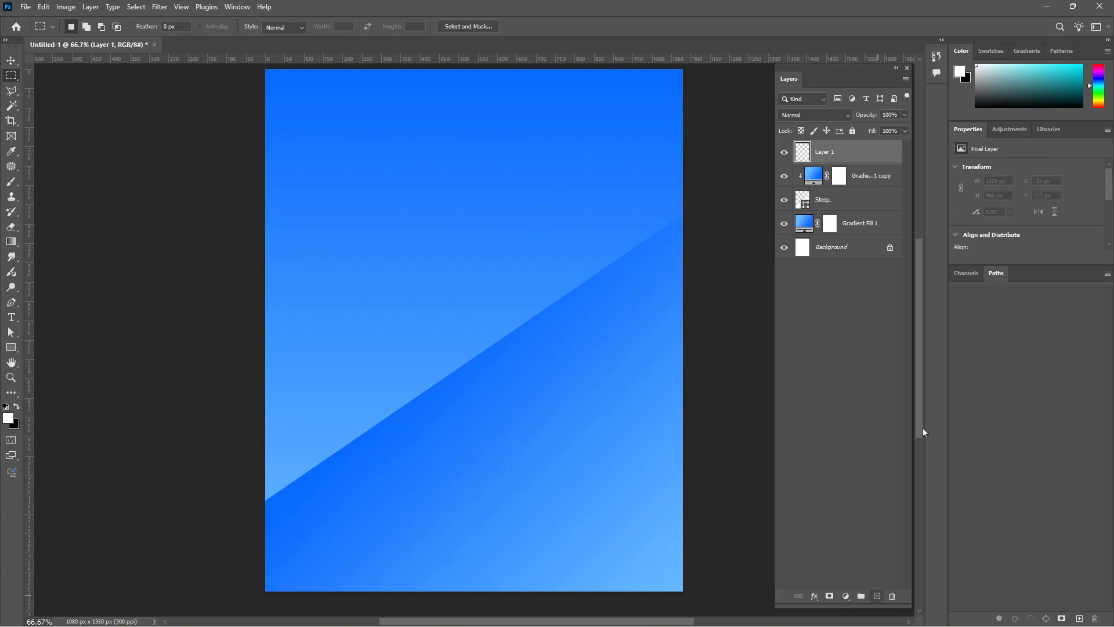
{"action": "double_click", "coordinate": [825, 152]}
{"action": "type", "text": "Snow"}
{"action": "key", "text": "Return"}
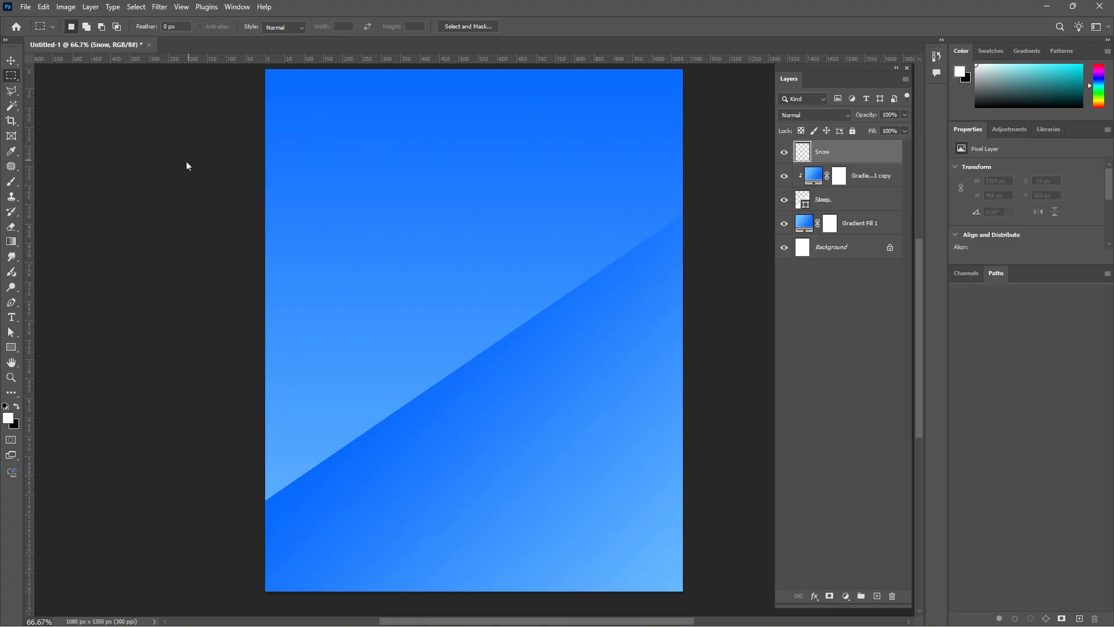
Paint one white dab in the middle of the canvas on the Snow layer with a 1102 px Soft Round brush.
{"action": "left_click", "coordinate": [11, 180]}
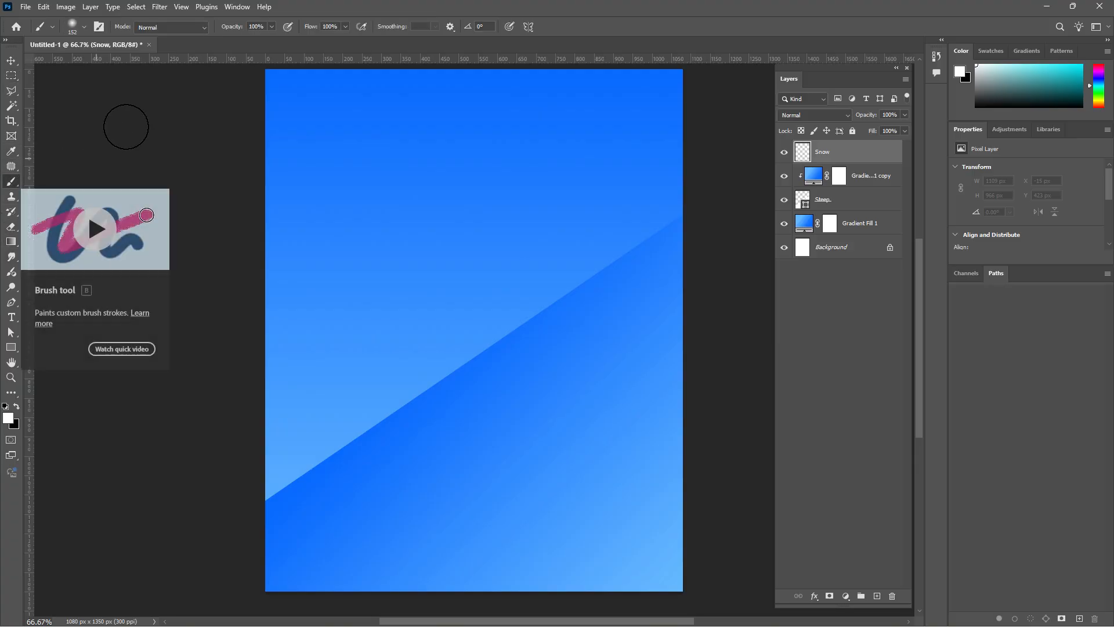
{"action": "left_click", "coordinate": [84, 27]}
{"action": "left_click", "coordinate": [21, 158]}
{"action": "left_click", "coordinate": [61, 174]}
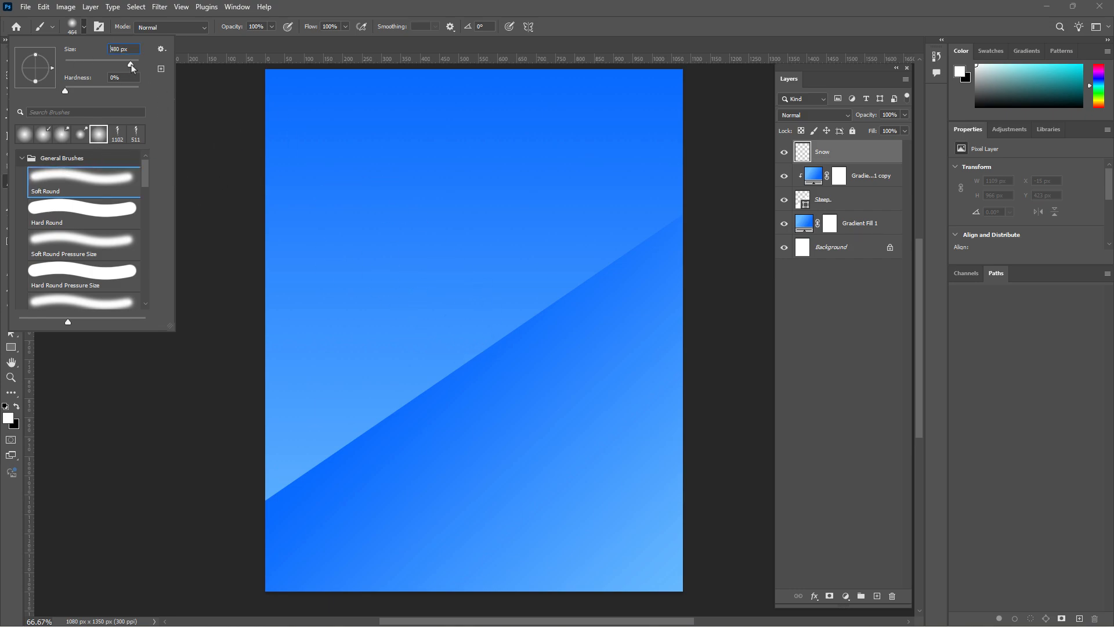
{"action": "left_click_drag", "start_coordinate": [125, 64], "coordinate": [132, 64]}
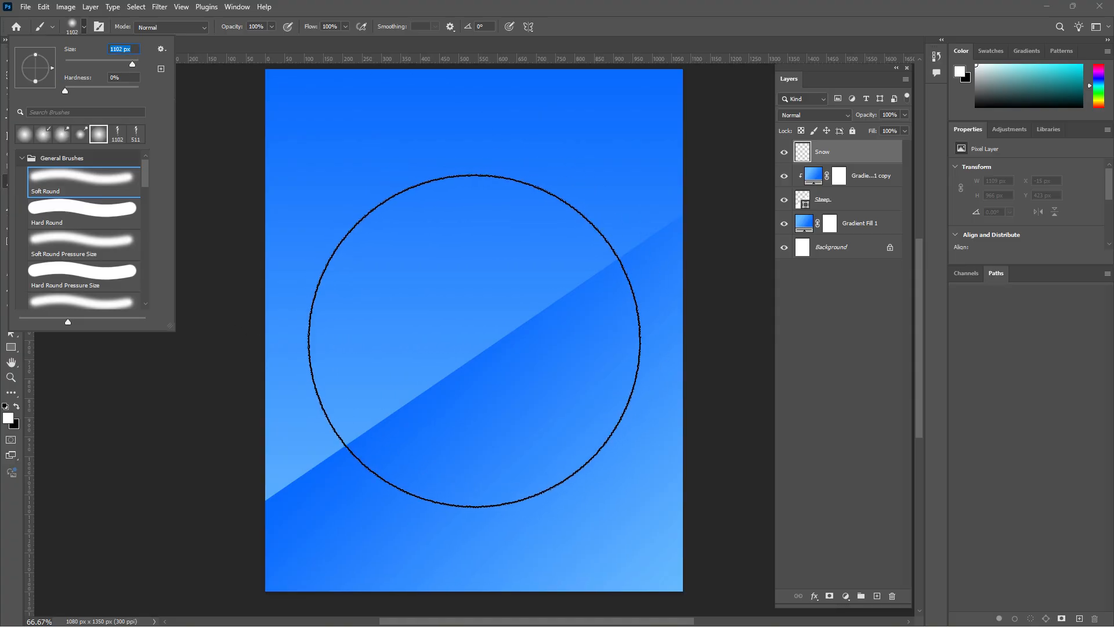
{"action": "left_click", "coordinate": [479, 336]}
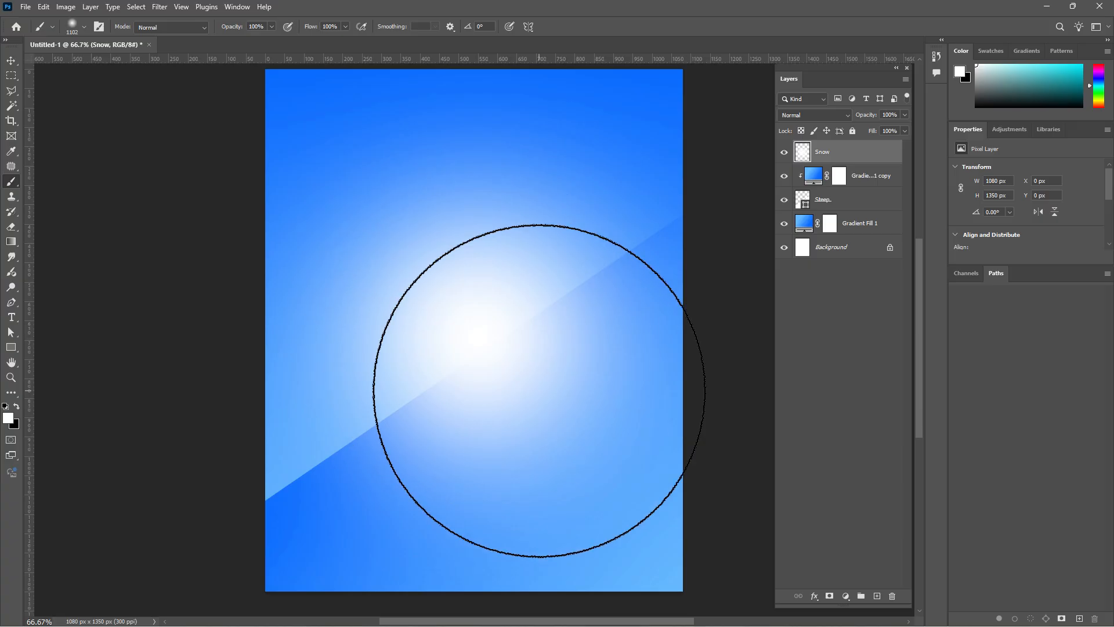
Set the Snow layer's blend mode to Dissolve and shift its dab about 81 px down the canvas.
{"action": "key", "text": "v"}
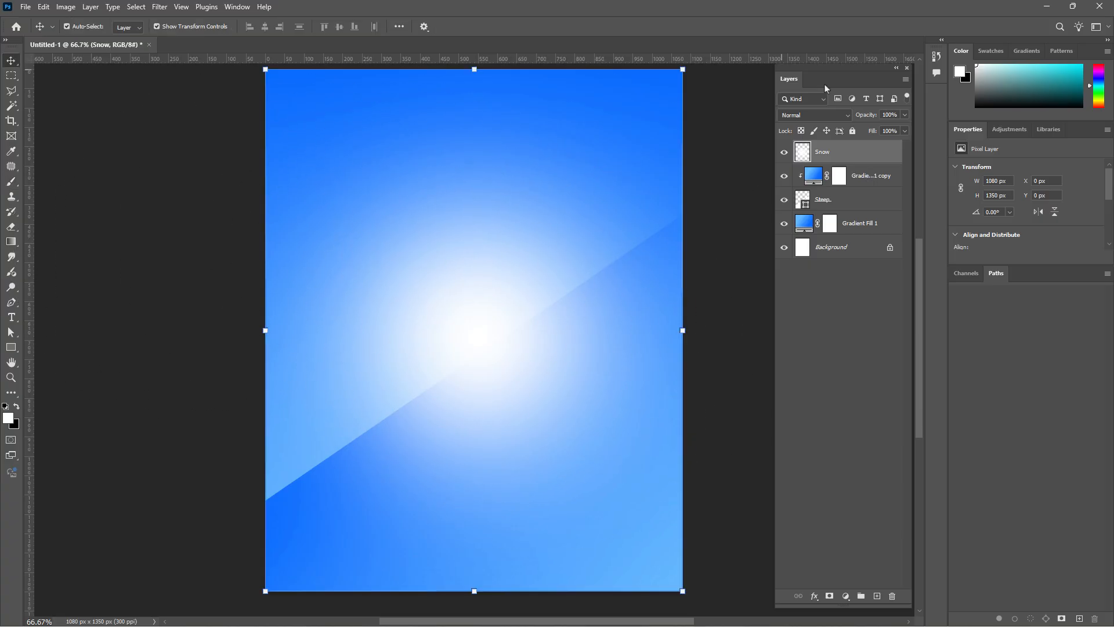
{"action": "left_click", "coordinate": [849, 118]}
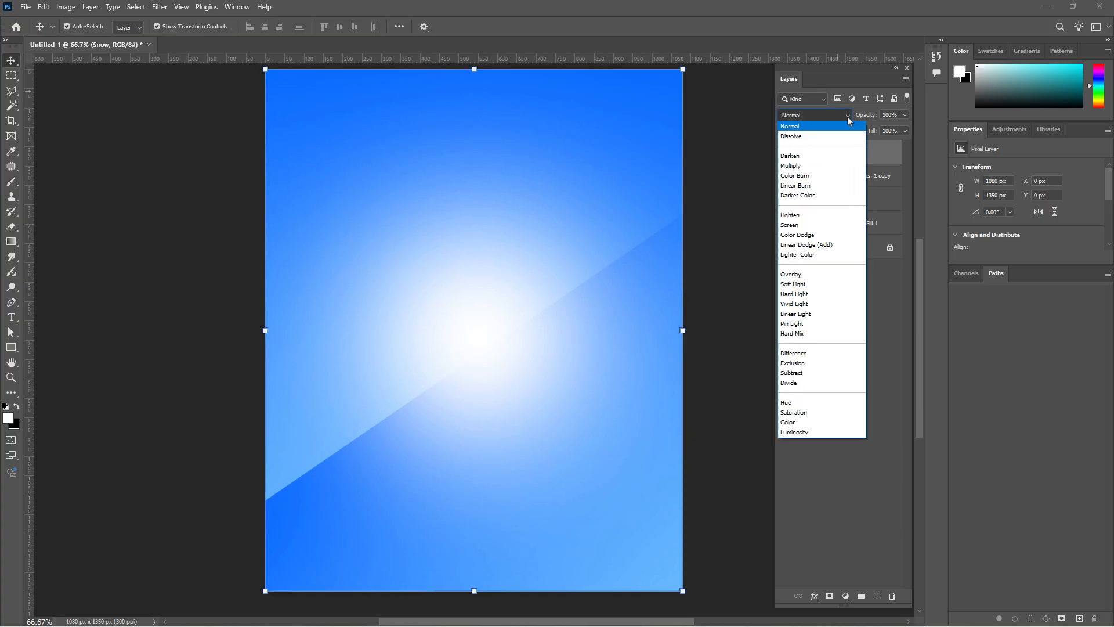
{"action": "left_click", "coordinate": [846, 137]}
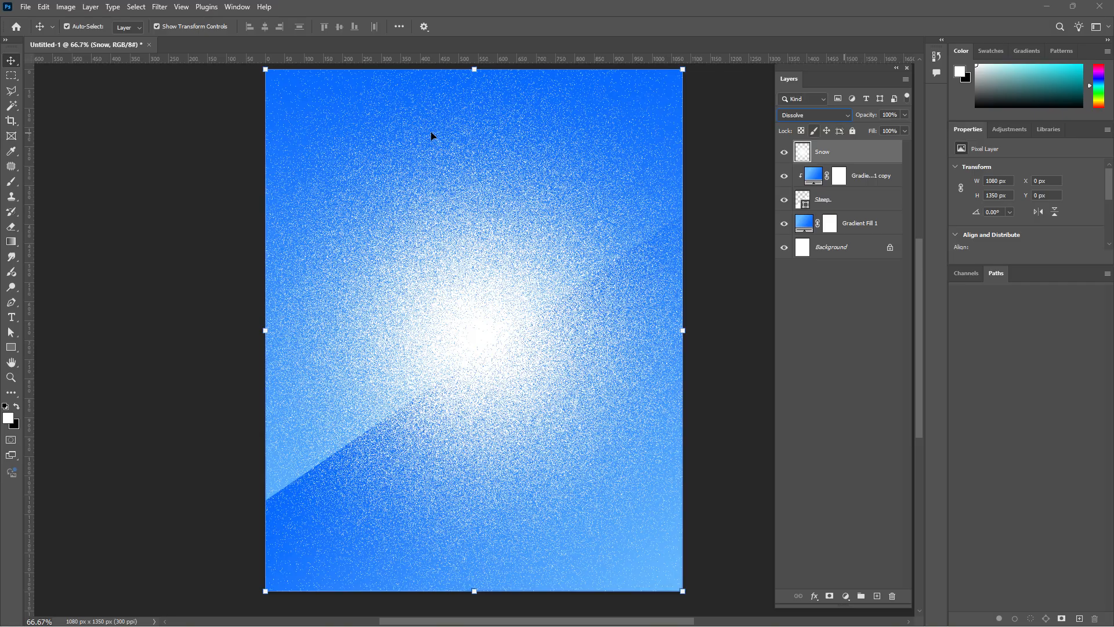
{"action": "left_click_drag", "start_coordinate": [503, 343], "coordinate": [493, 377]}
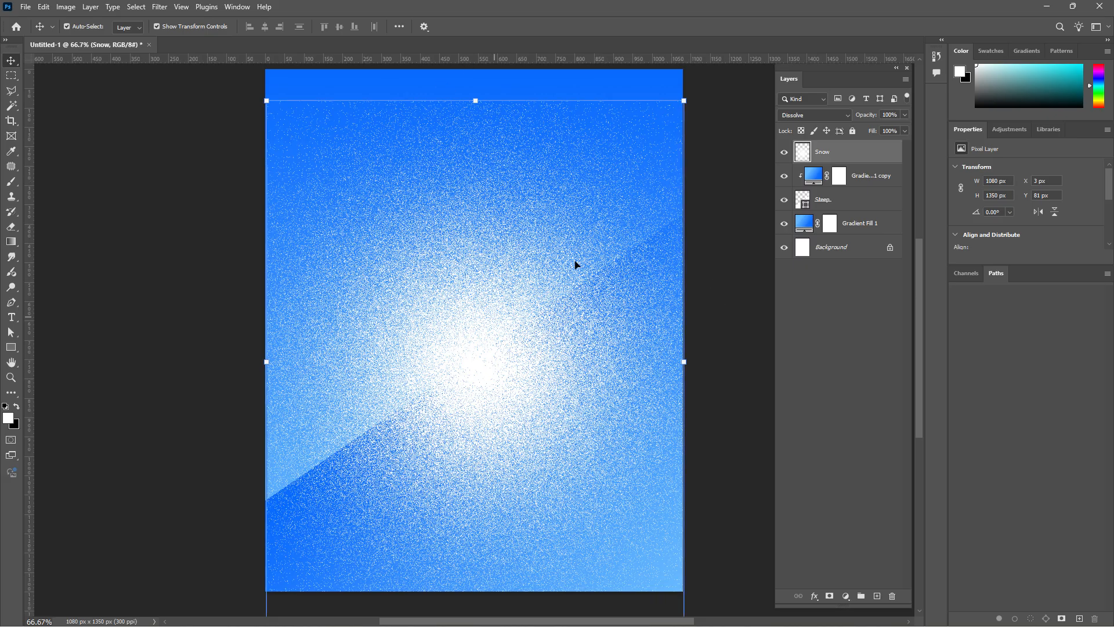
Load the Steep shape's outline as a selection and invert it to cover the sky area above the slope.
{"action": "left_click", "coordinate": [862, 202]}
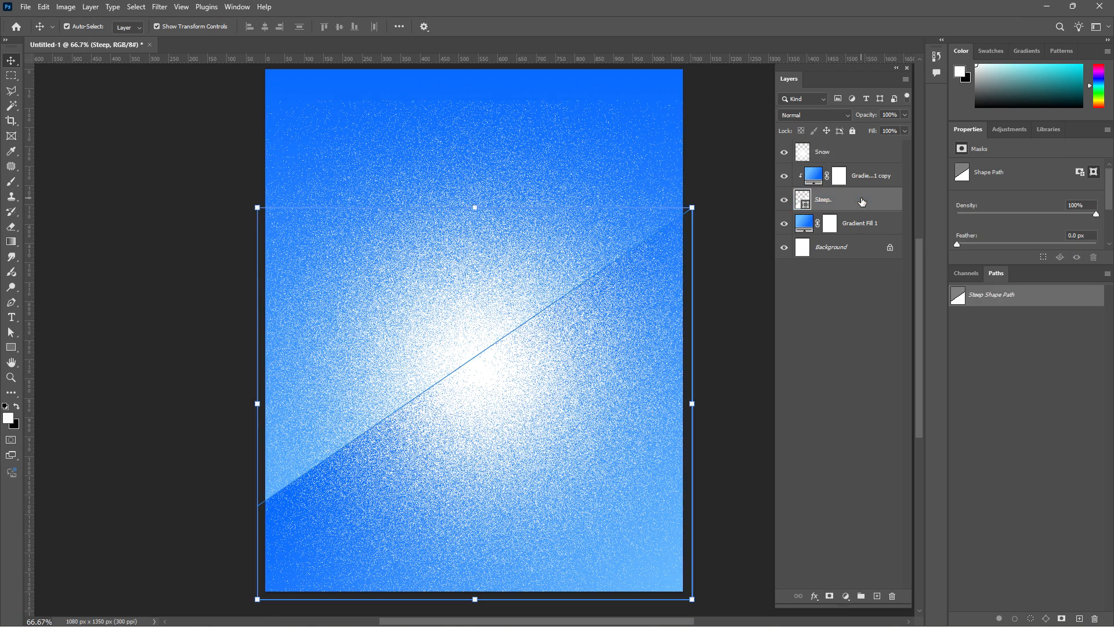
{"action": "key", "text": "ctrl"}
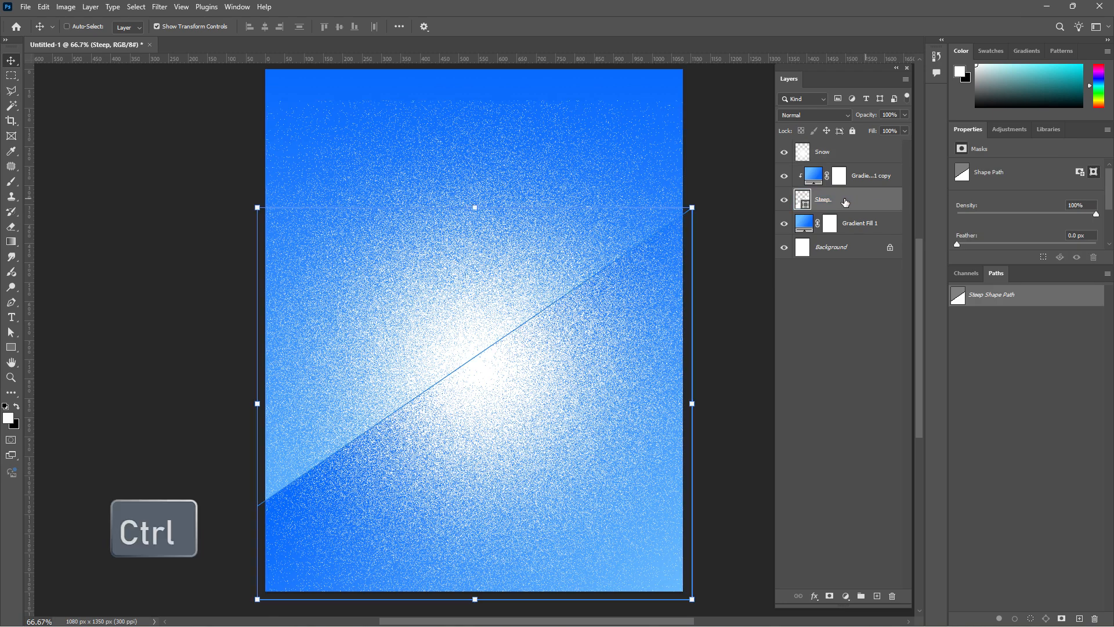
{"action": "left_click", "coordinate": [845, 201], "text": "ctrl"}
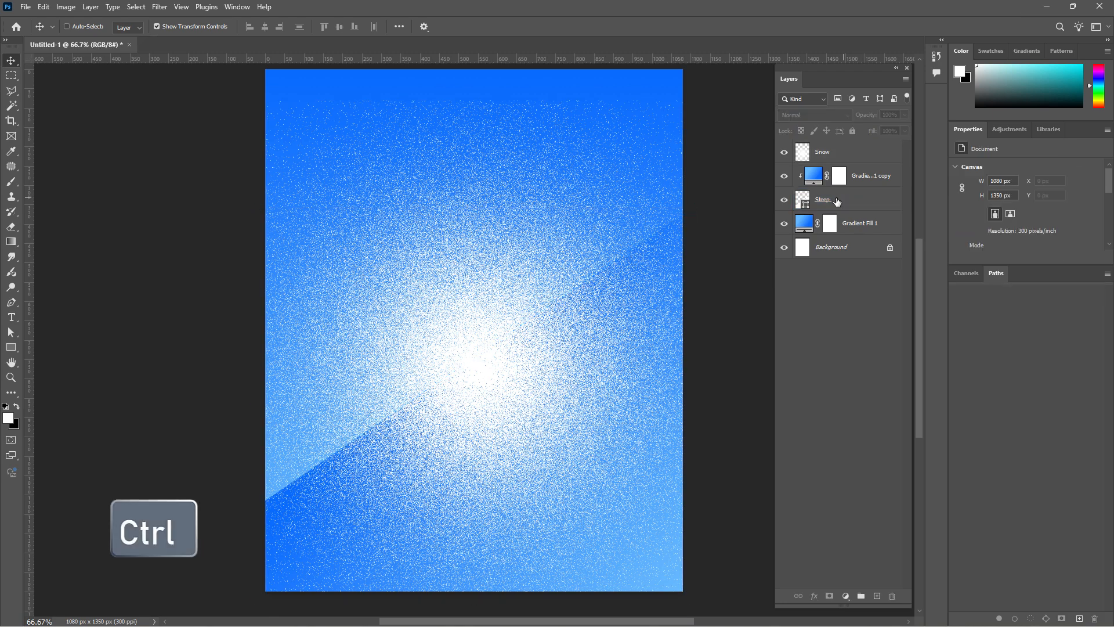
{"action": "left_click", "coordinate": [803, 200], "text": "ctrl"}
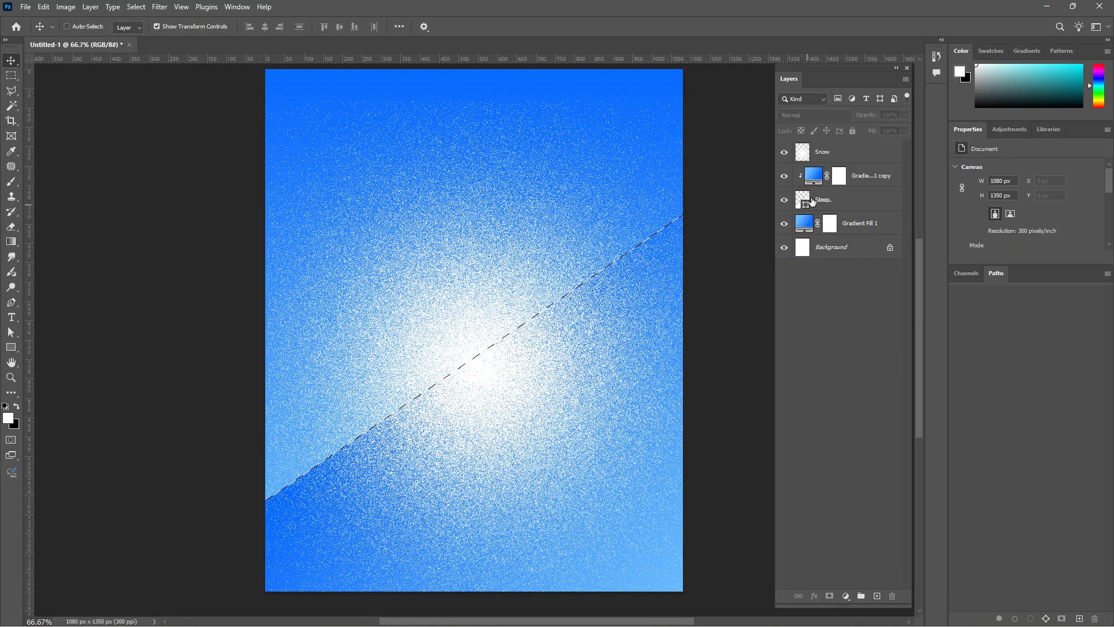
{"action": "left_click", "coordinate": [802, 201]}
{"action": "left_click", "coordinate": [698, 220]}
{"action": "left_click", "coordinate": [581, 251]}
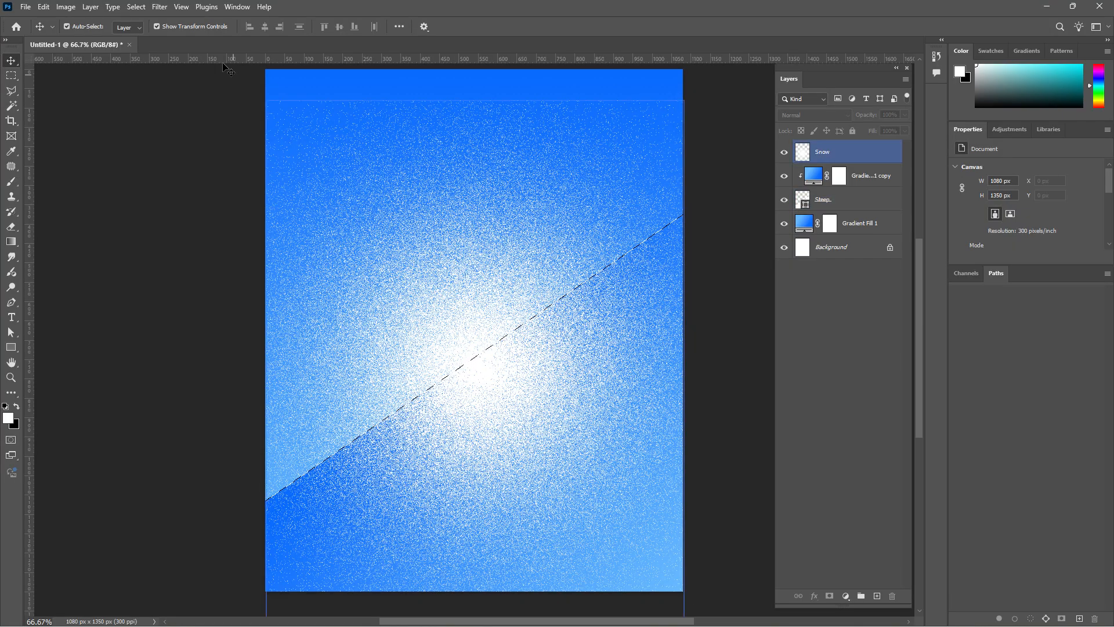
{"action": "left_click", "coordinate": [229, 69]}
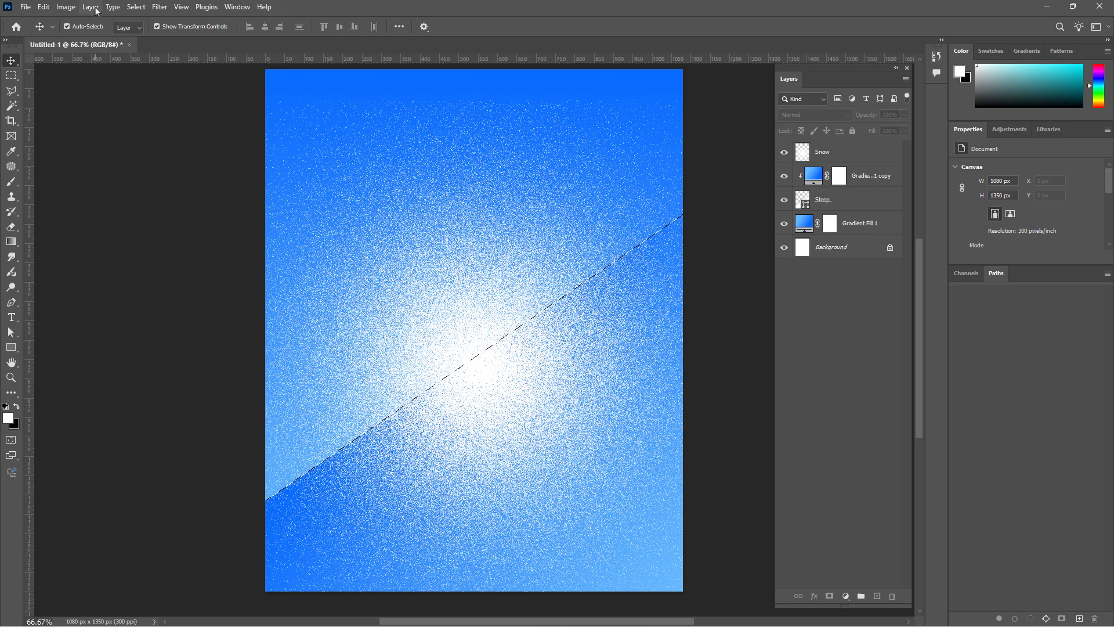
{"action": "left_click", "coordinate": [132, 7]}
{"action": "left_click", "coordinate": [142, 55]}
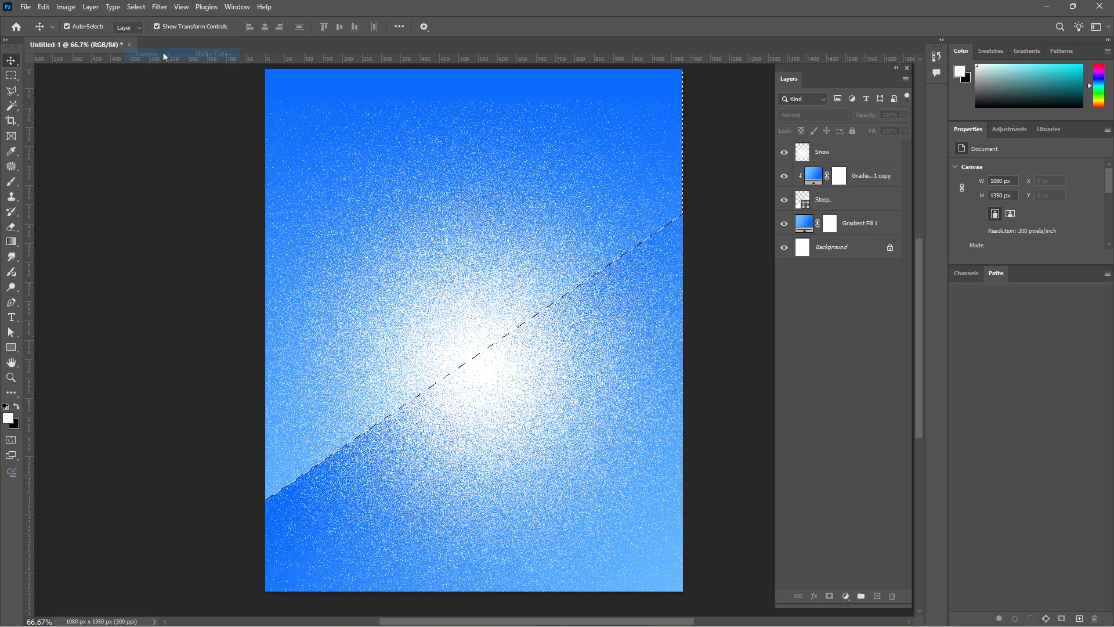
Delete the Snow layer's pixels inside the inverted selection, and deselect.
{"action": "left_click", "coordinate": [838, 153]}
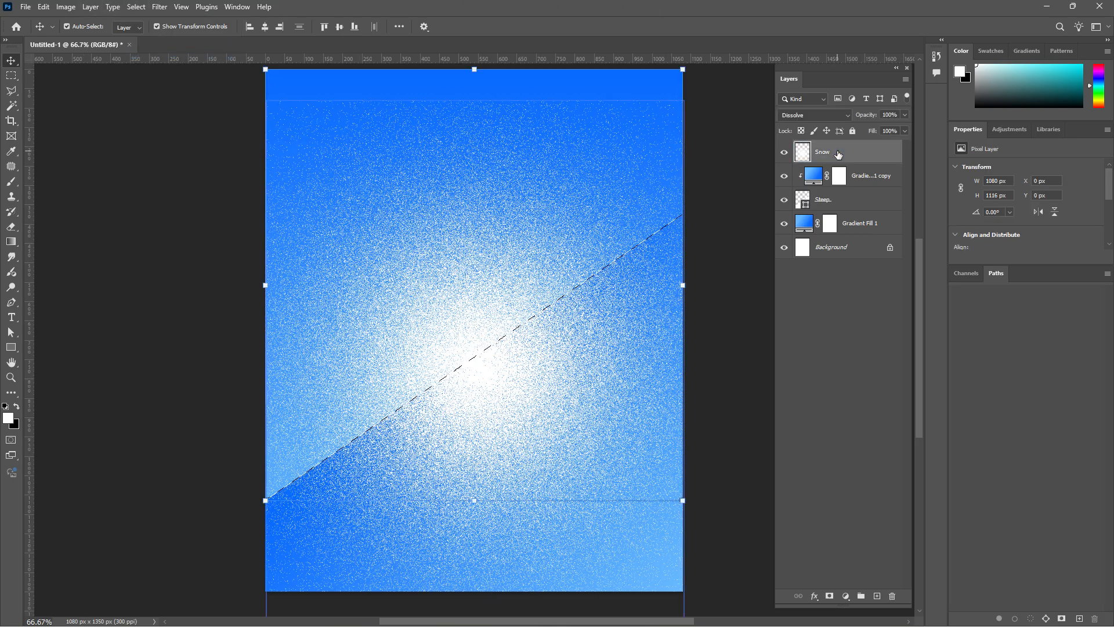
{"action": "key", "text": "Delete"}
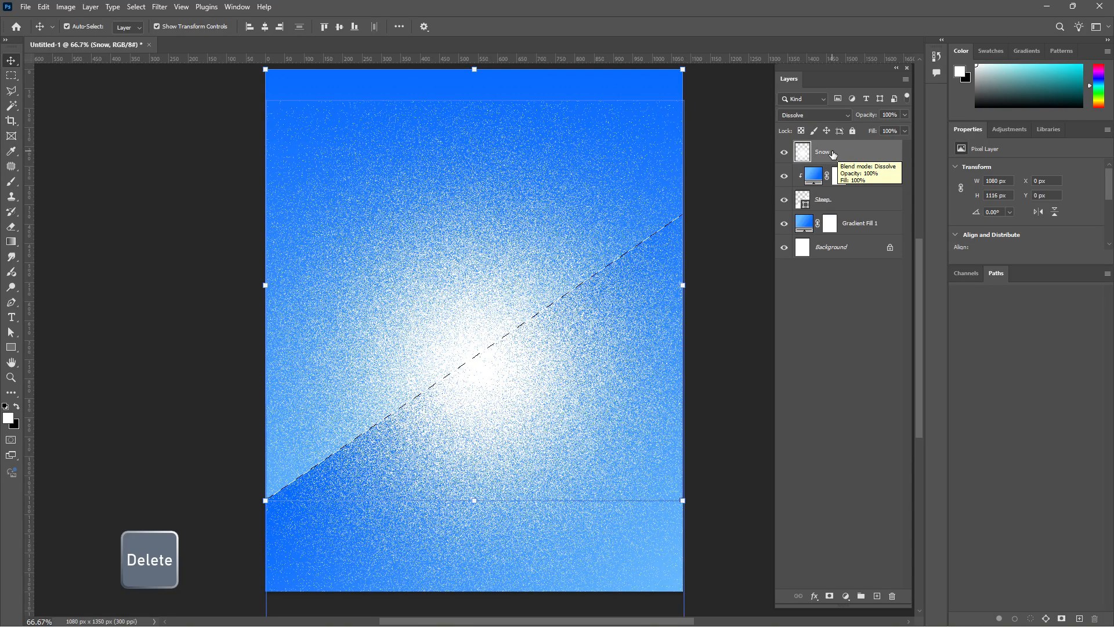
{"action": "left_click", "coordinate": [11, 77]}
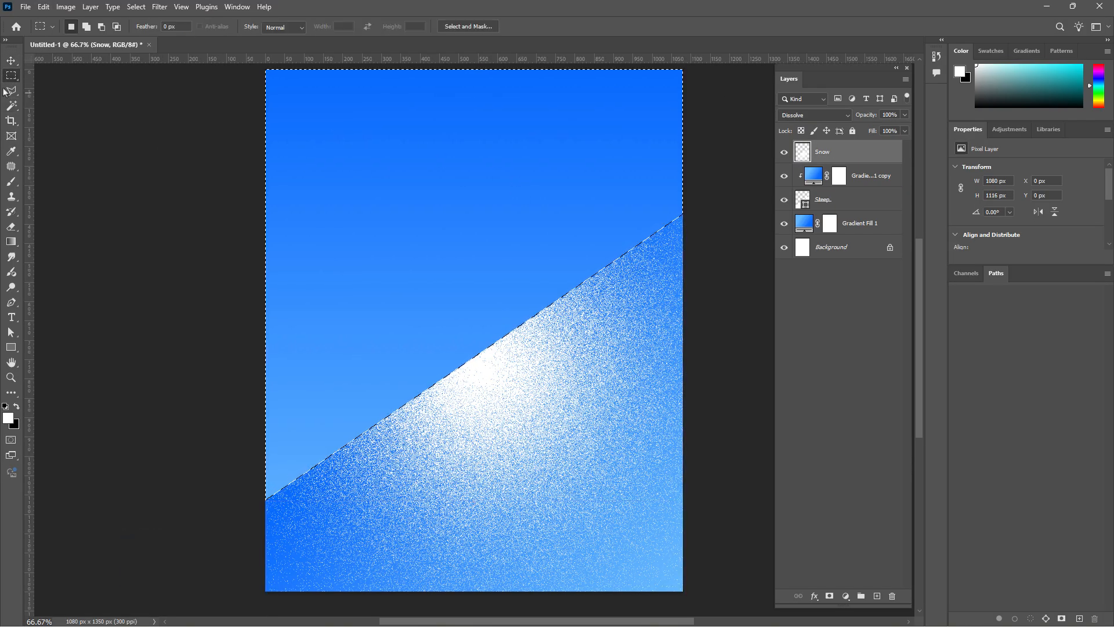
{"action": "left_click", "coordinate": [266, 154]}
{"action": "key", "text": "v"}
{"action": "scroll", "coordinate": [688, 168], "scroll_direction": "down", "scroll_amount": 1}
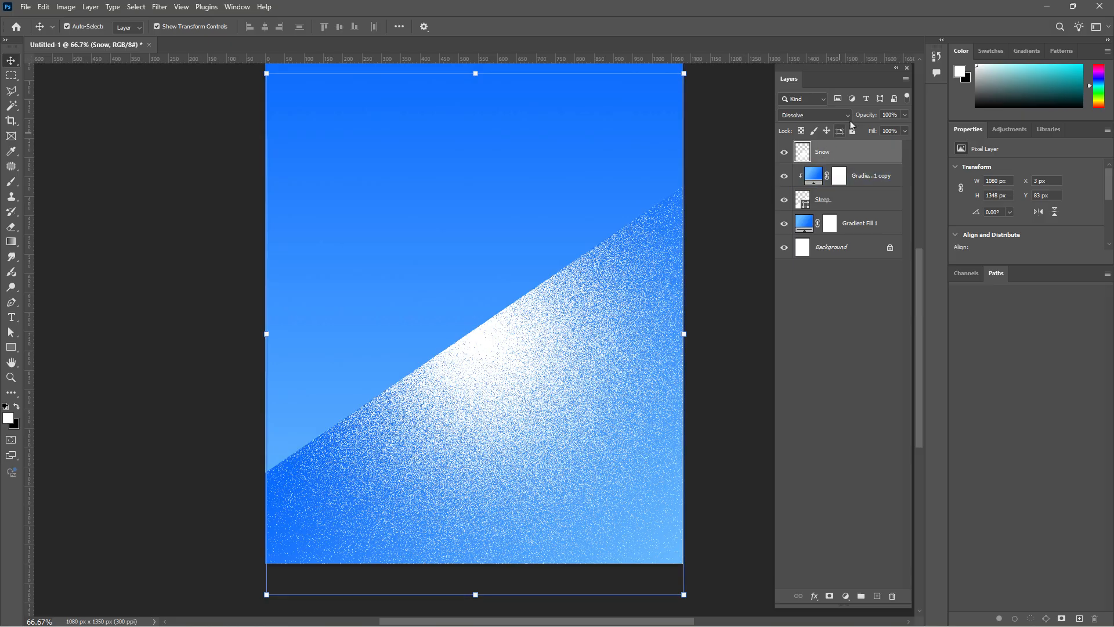
Lower the Snow layer's opacity to 55% and erase its speckles toward the canvas's lower-right corner with the soft 432 px eraser.
{"action": "left_click", "coordinate": [904, 131]}
{"action": "left_click_drag", "start_coordinate": [889, 129], "coordinate": [880, 129]}
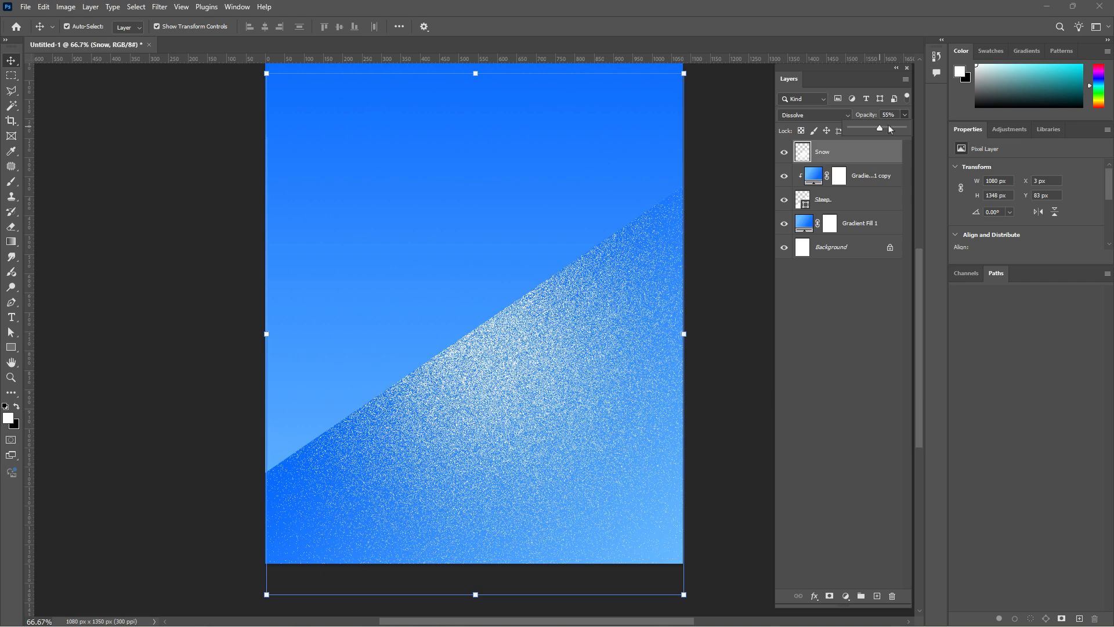
{"action": "left_click", "coordinate": [12, 227]}
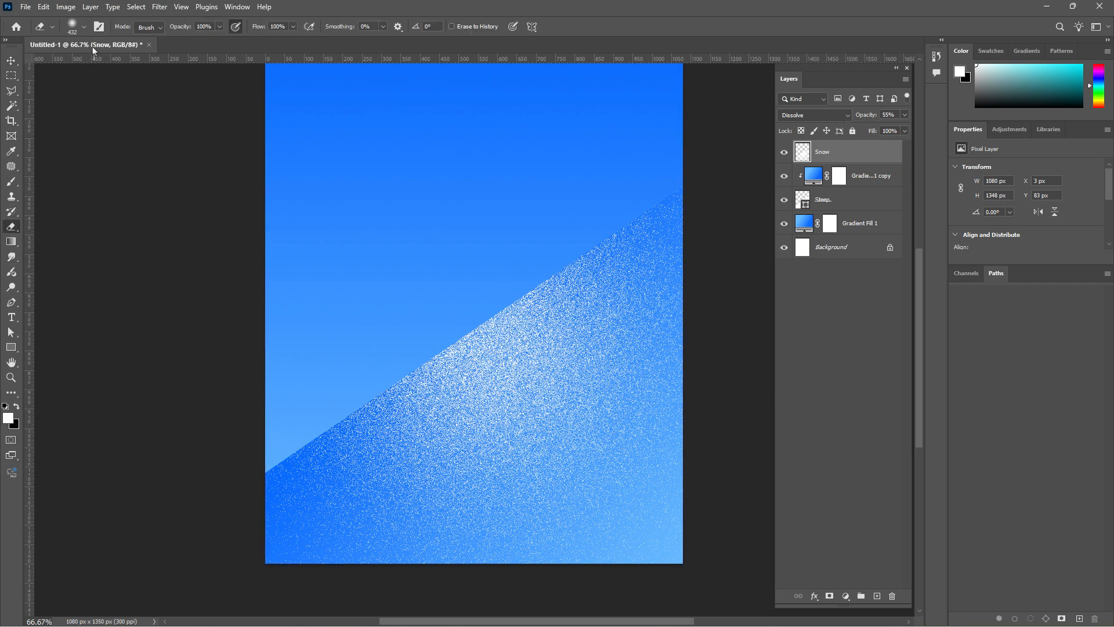
{"action": "mouse_move", "coordinate": [566, 580]}
{"action": "left_mouse_down"}
{"action": "mouse_move", "coordinate": [333, 604]}
{"action": "mouse_move", "coordinate": [385, 600]}
{"action": "mouse_move", "coordinate": [709, 390]}
{"action": "mouse_move", "coordinate": [728, 466]}
{"action": "left_mouse_up"}
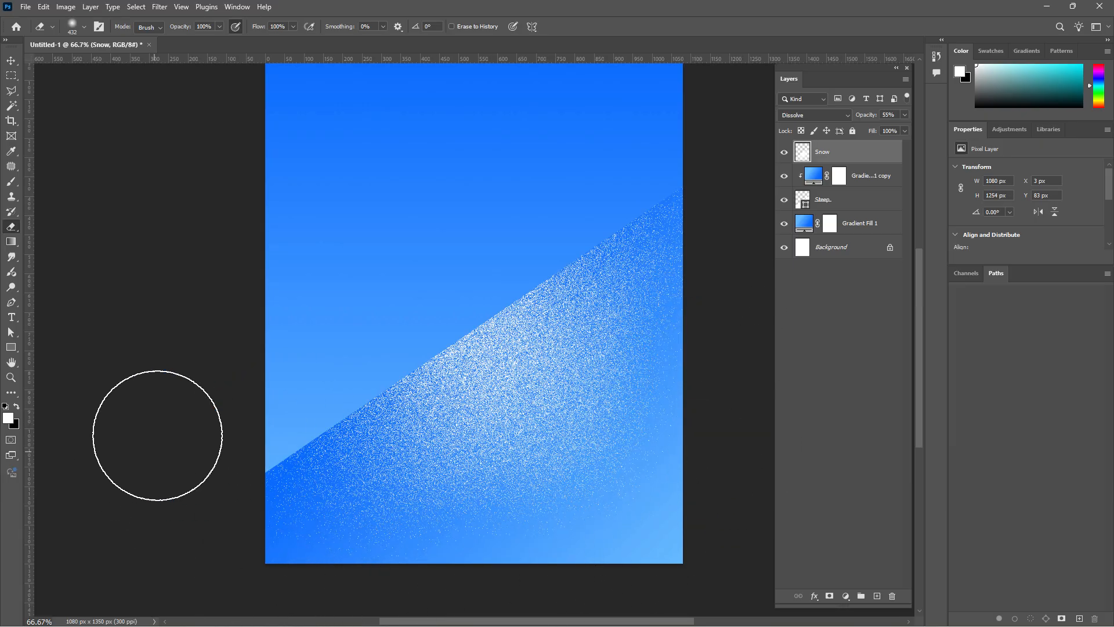
{"action": "left_click", "coordinate": [12, 76]}
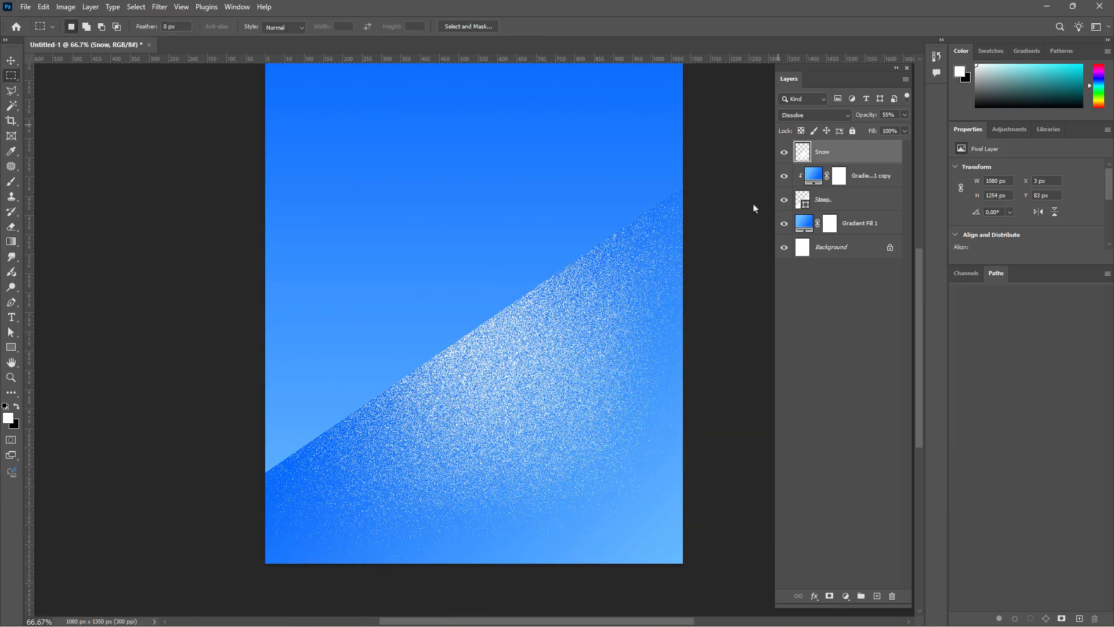
{"action": "scroll", "coordinate": [496, 337], "scroll_direction": "up", "scroll_amount": 1}
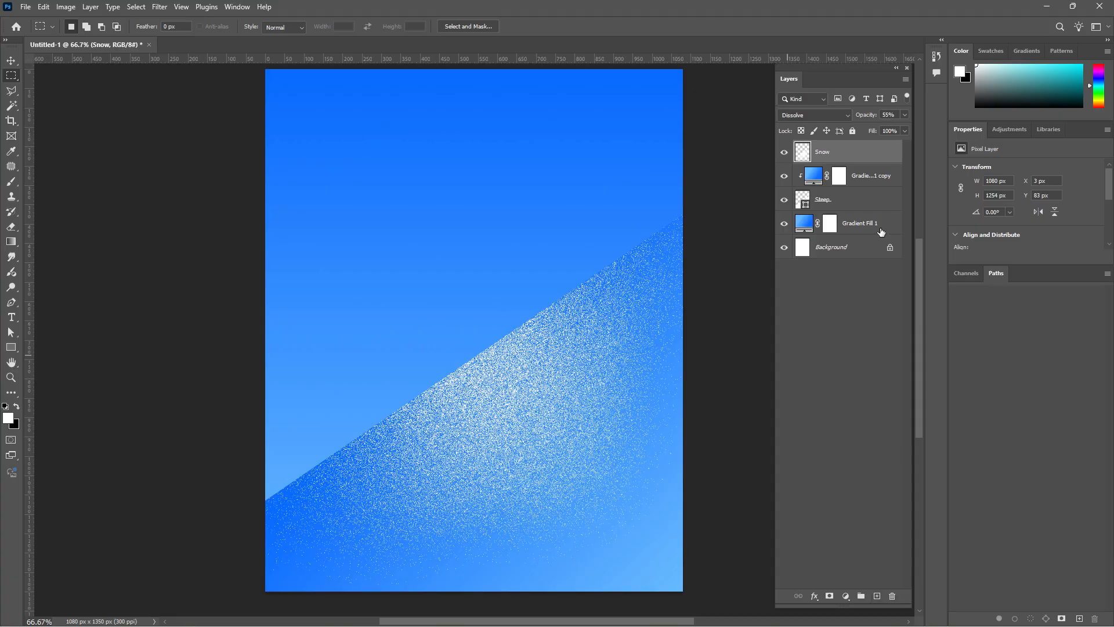
Add a new layer above Snow and name it Glow.
{"action": "left_click", "coordinate": [878, 597]}
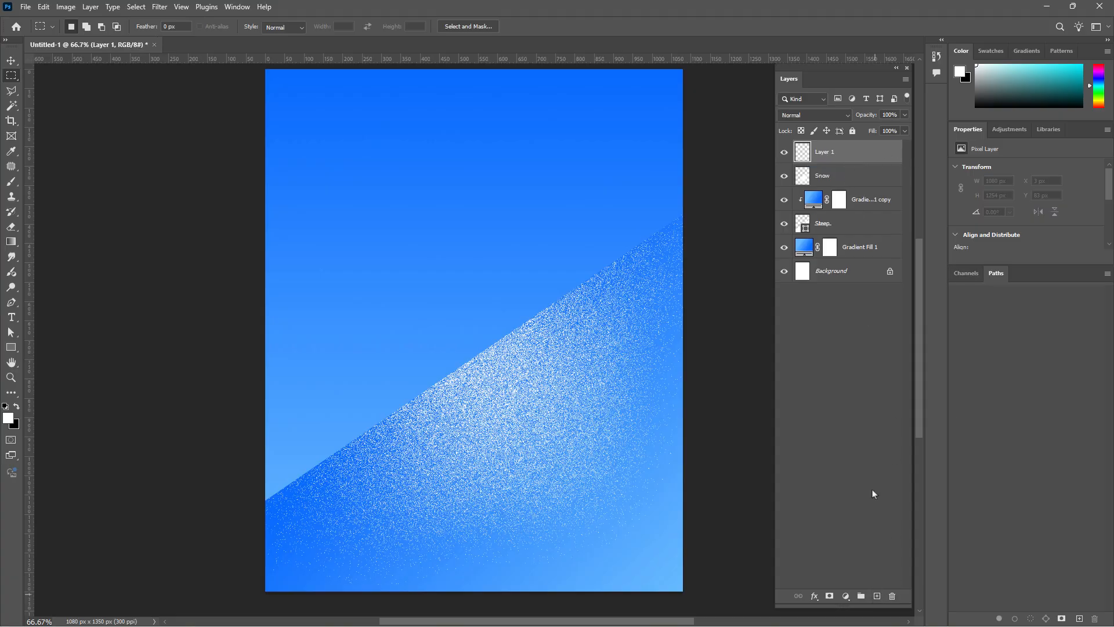
{"action": "double_click", "coordinate": [824, 152]}
{"action": "type", "text": "G"}
{"action": "key", "text": "Return"}
Set the foreground color to pale blue e2f5ff and paint one soft 600 px dab in the sky above the slope on the Glow layer.
{"action": "key", "text": "b"}
{"action": "left_click", "coordinate": [416, 301], "text": "alt"}
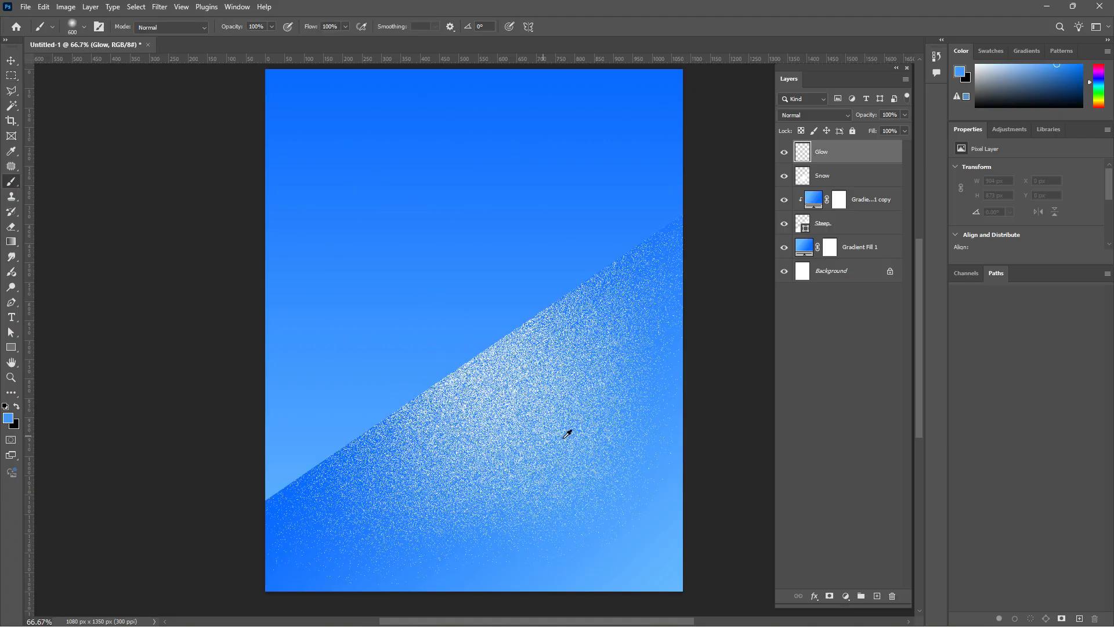
{"action": "left_click", "coordinate": [577, 398], "text": "alt"}
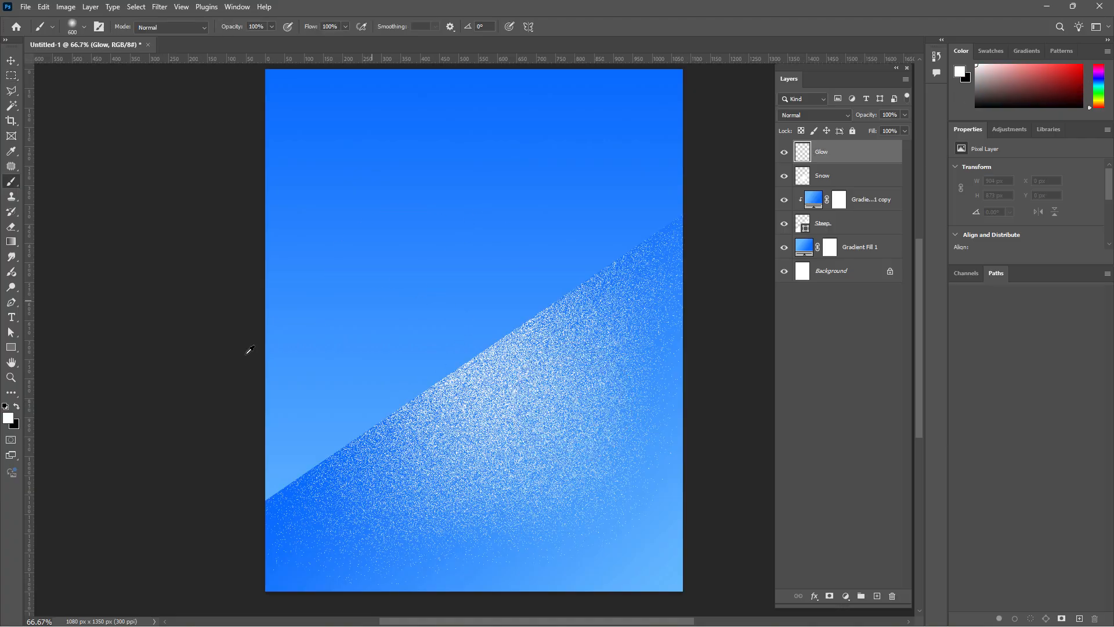
{"action": "left_click", "coordinate": [9, 419]}
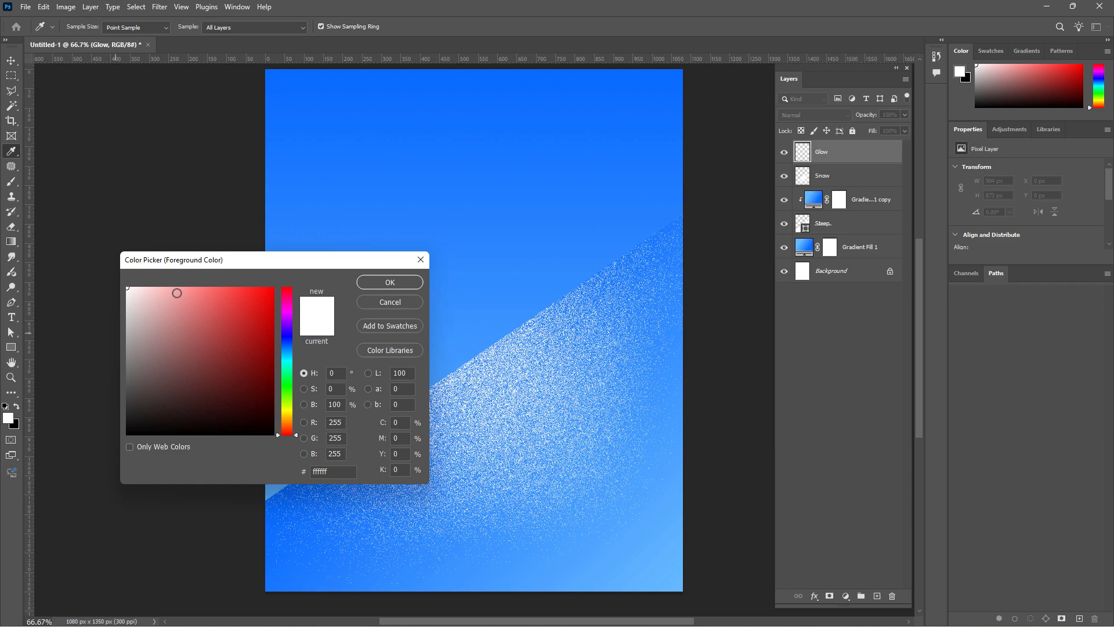
{"action": "left_click", "coordinate": [287, 352]}
{"action": "left_click_drag", "start_coordinate": [127, 290], "coordinate": [140, 284]}
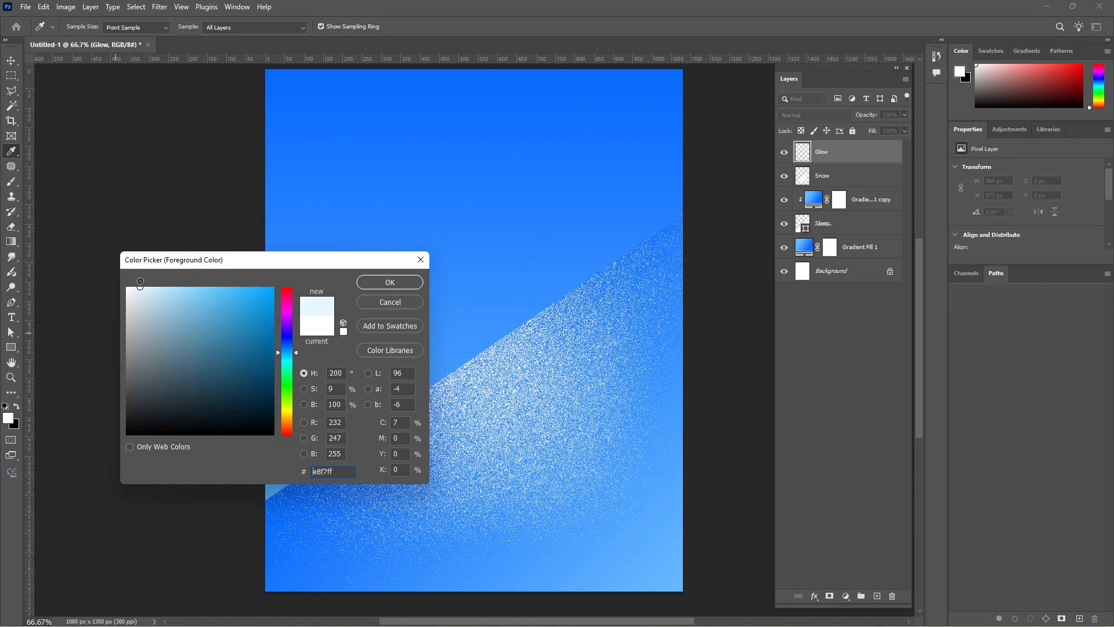
{"action": "left_click", "coordinate": [390, 282]}
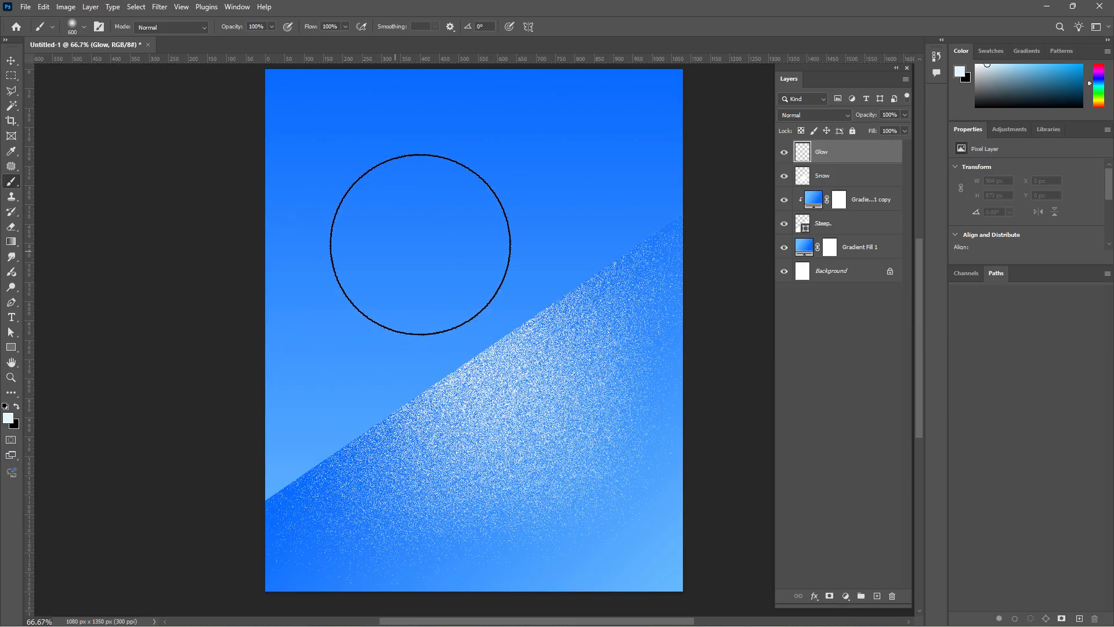
{"action": "left_click", "coordinate": [453, 226]}
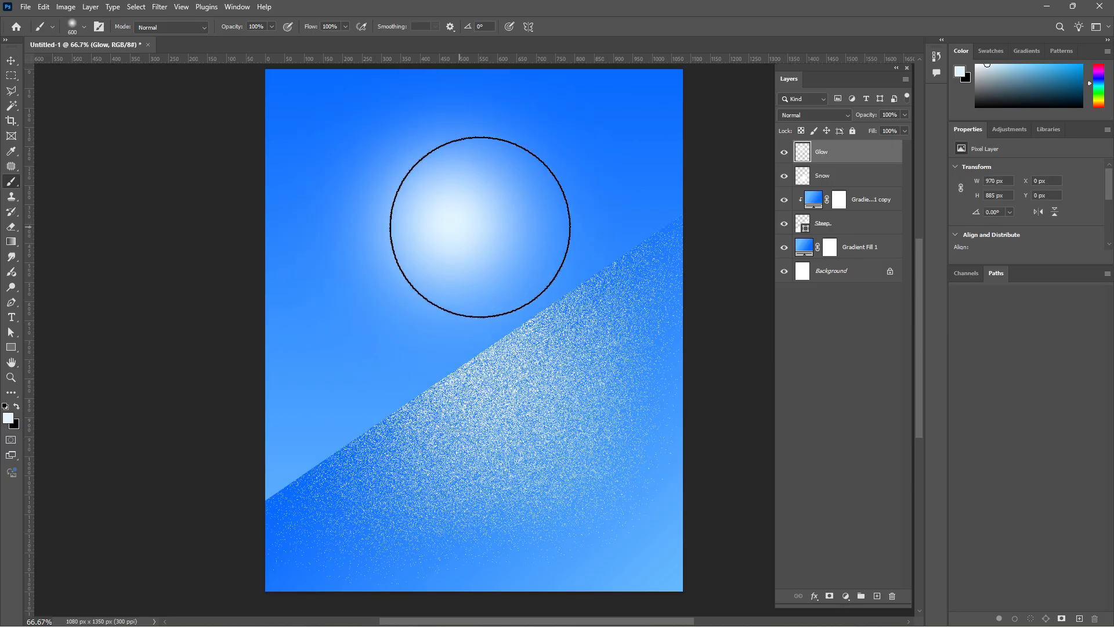
Paint one soft white ffffff dab at the center of the sky glow with a 322 px brush.
{"action": "left_click", "coordinate": [84, 27]}
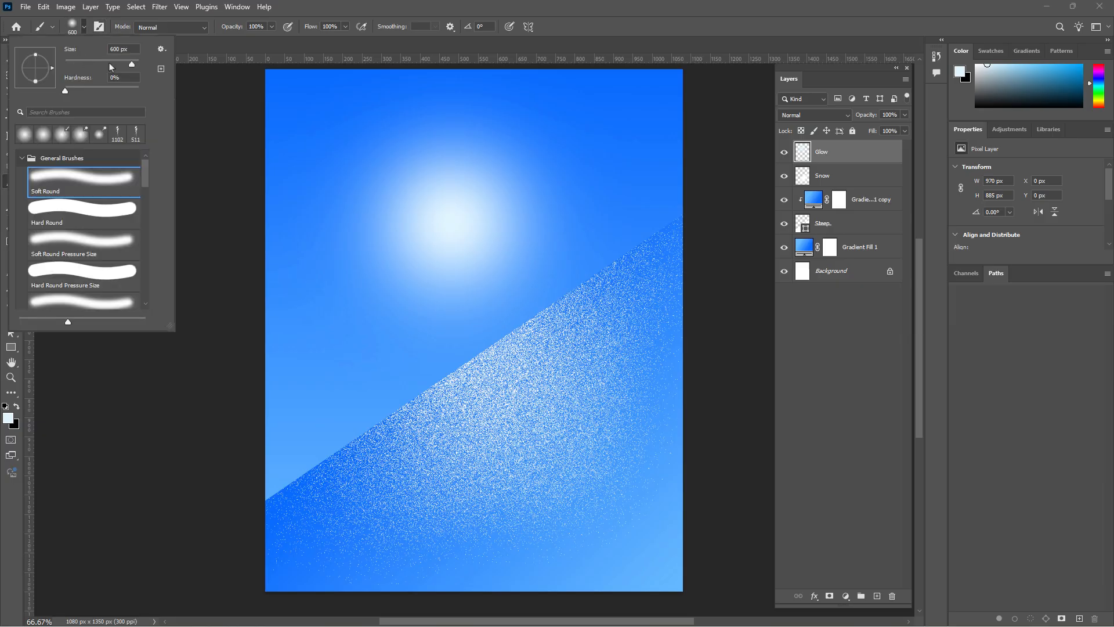
{"action": "left_click_drag", "start_coordinate": [123, 64], "coordinate": [125, 64]}
{"action": "left_click", "coordinate": [8, 419]}
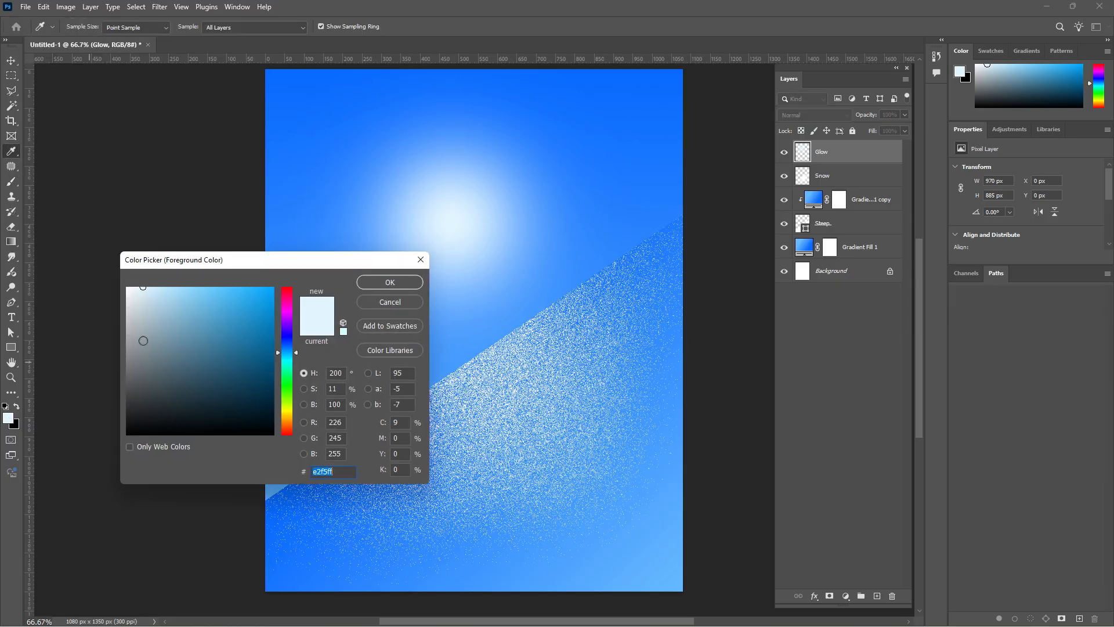
{"action": "left_click", "coordinate": [129, 288]}
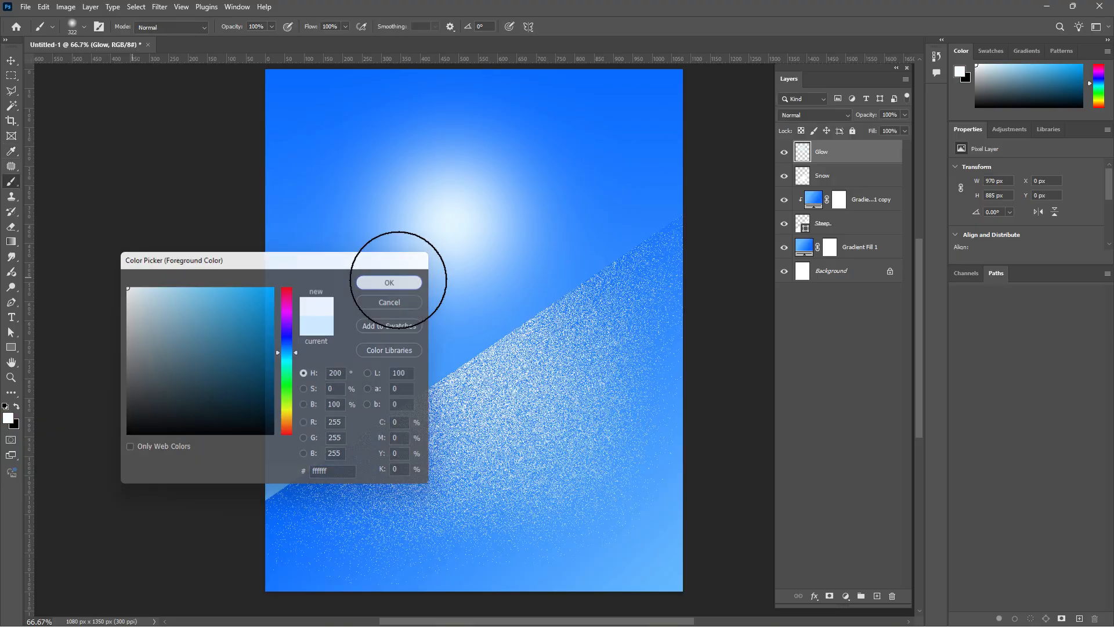
{"action": "left_click", "coordinate": [390, 282]}
{"action": "left_click", "coordinate": [453, 225]}
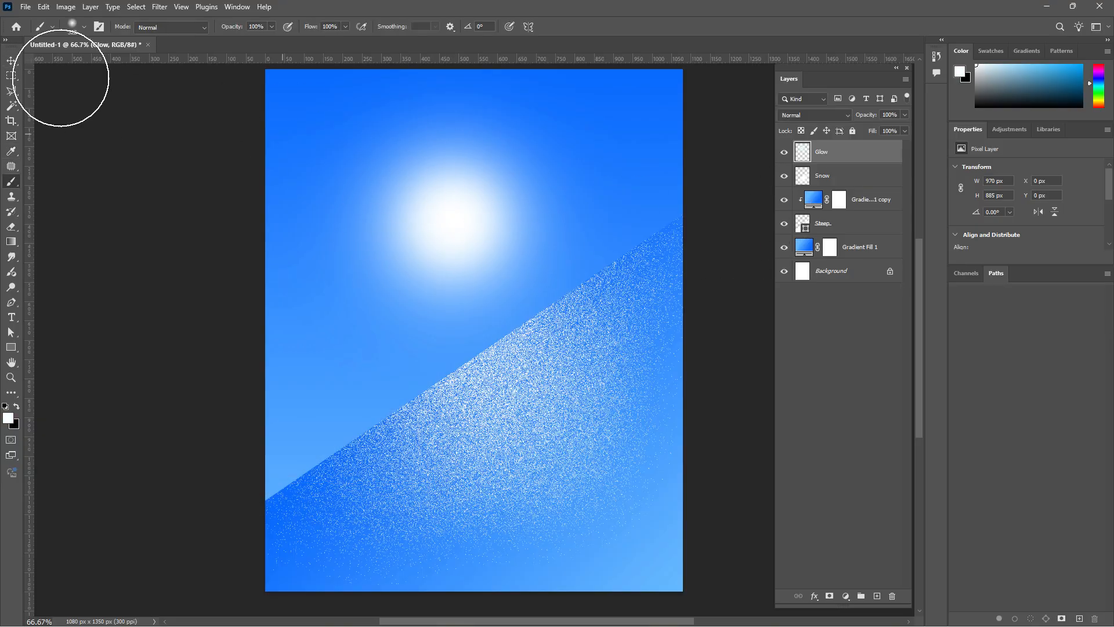
Transform the Glow layer into a thin horizontal streak about 1436 px wide and 45 px high across the sky.
{"action": "left_click", "coordinate": [12, 61]}
{"action": "right_click", "coordinate": [12, 62]}
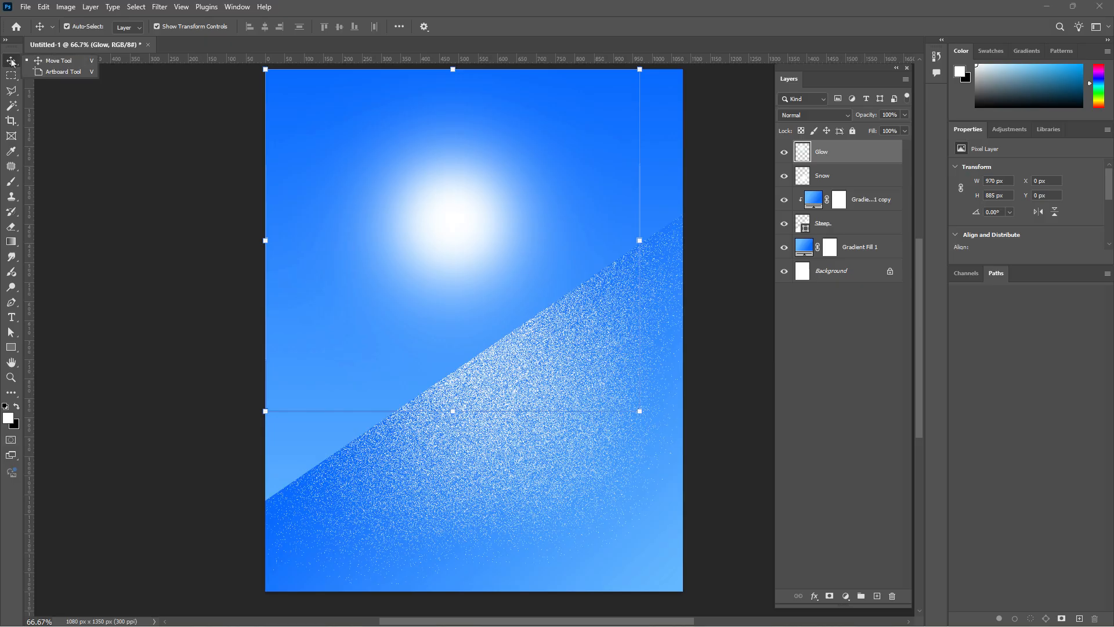
{"action": "left_click", "coordinate": [10, 61]}
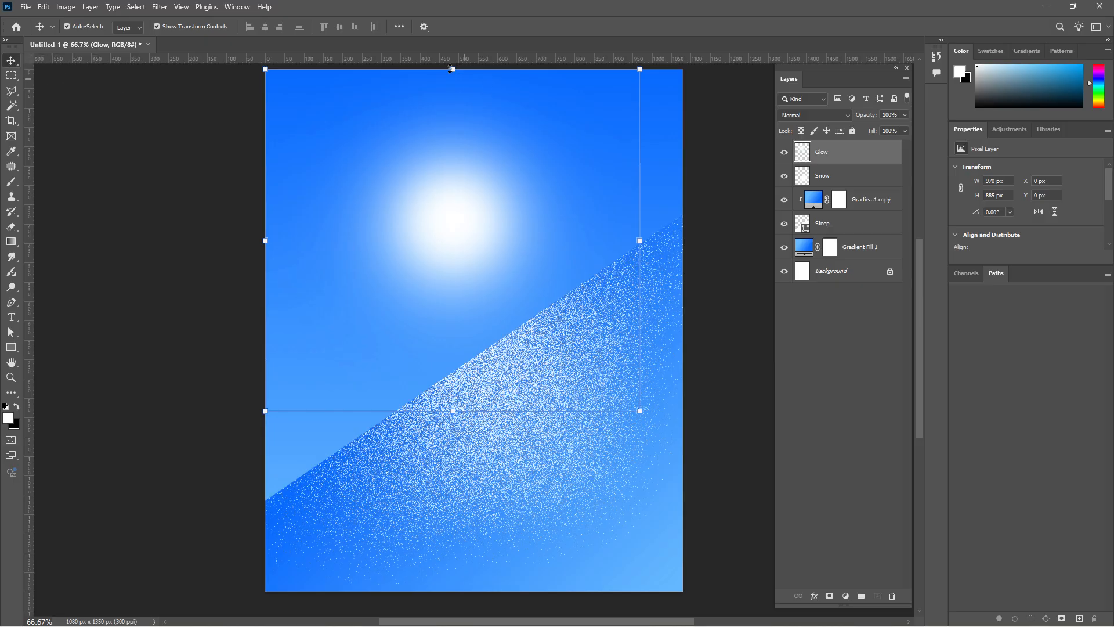
{"action": "left_click_drag", "start_coordinate": [452, 69], "coordinate": [469, 205]}
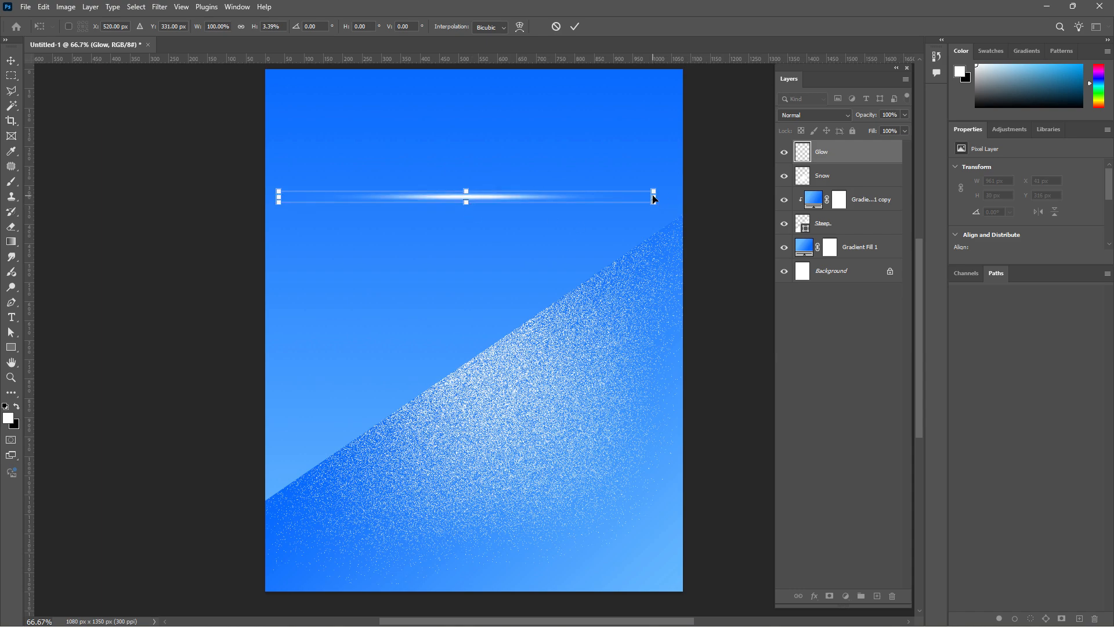
{"action": "left_click_drag", "start_coordinate": [654, 199], "coordinate": [847, 196]}
{"action": "left_click_drag", "start_coordinate": [611, 199], "coordinate": [470, 216]}
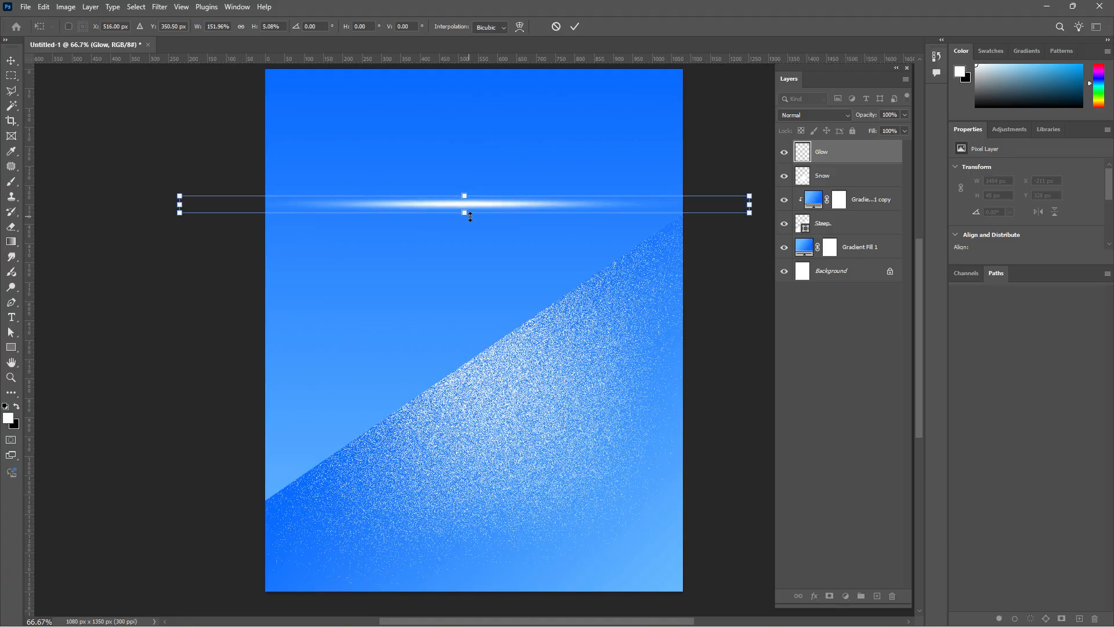
{"action": "left_click", "coordinate": [574, 27]}
{"action": "left_click_drag", "start_coordinate": [452, 196], "coordinate": [475, 198]}
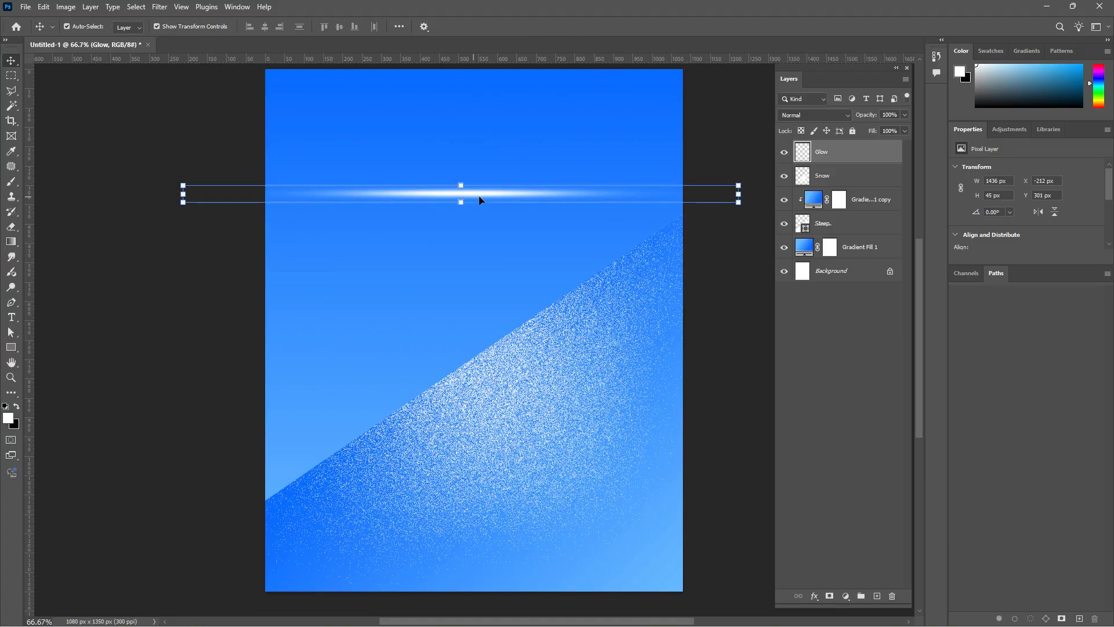
Set the Glow layer's blend mode to Pin Light and move the streak down to about Y 452 px.
{"action": "left_click", "coordinate": [847, 115]}
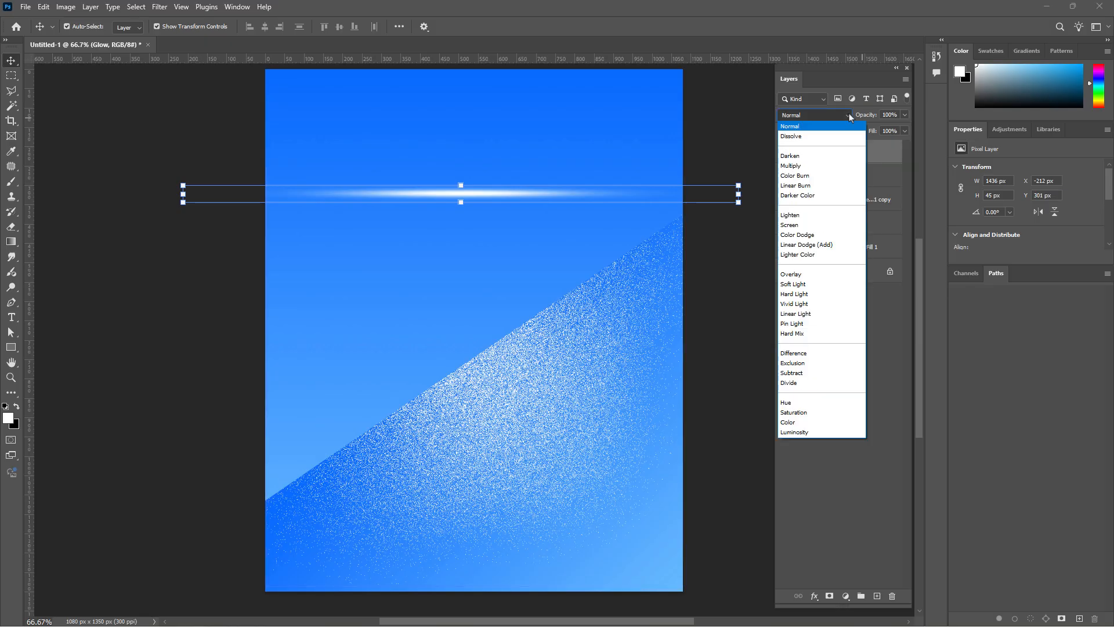
{"action": "left_click", "coordinate": [817, 326]}
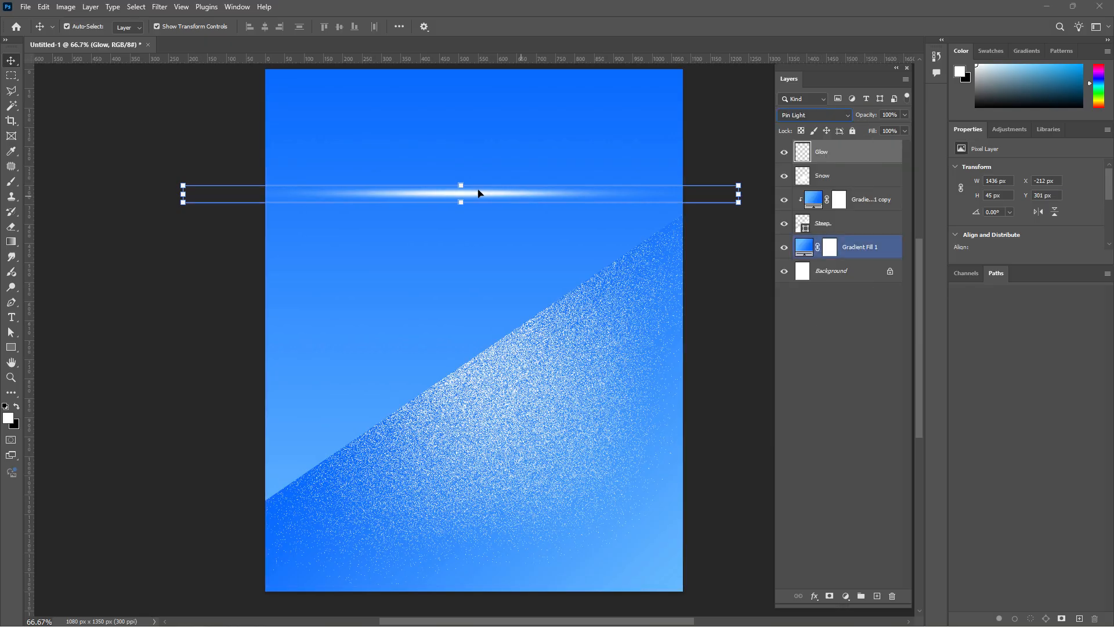
{"action": "left_click_drag", "start_coordinate": [476, 197], "coordinate": [465, 259]}
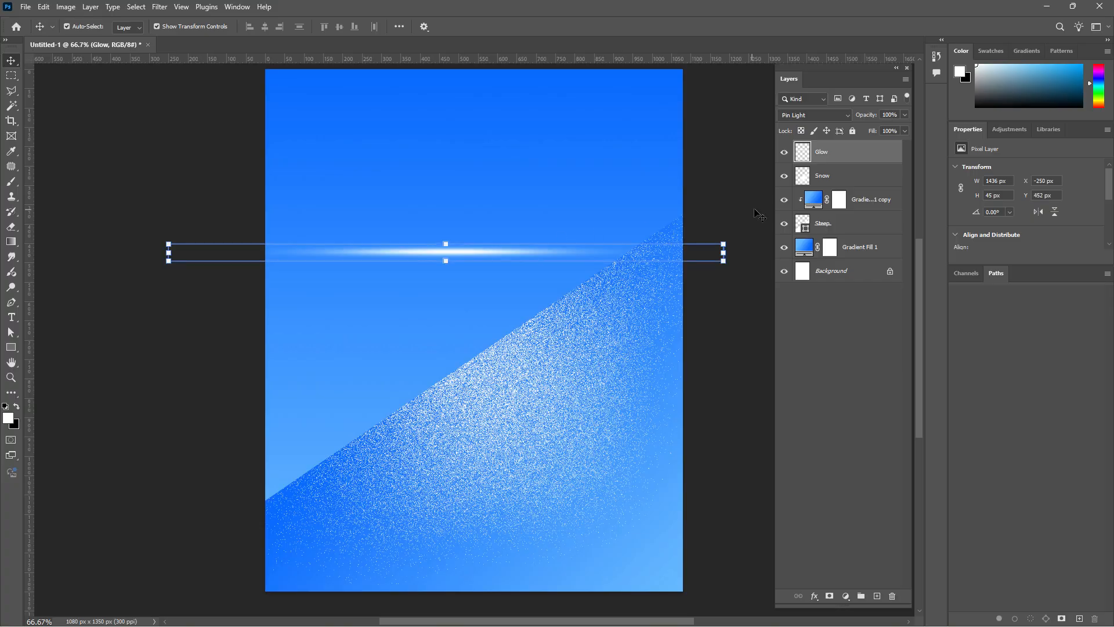
Duplicate the Glow layer as Glow copy and set the duplicate's blend mode to Overlay.
{"action": "right_click", "coordinate": [851, 153]}
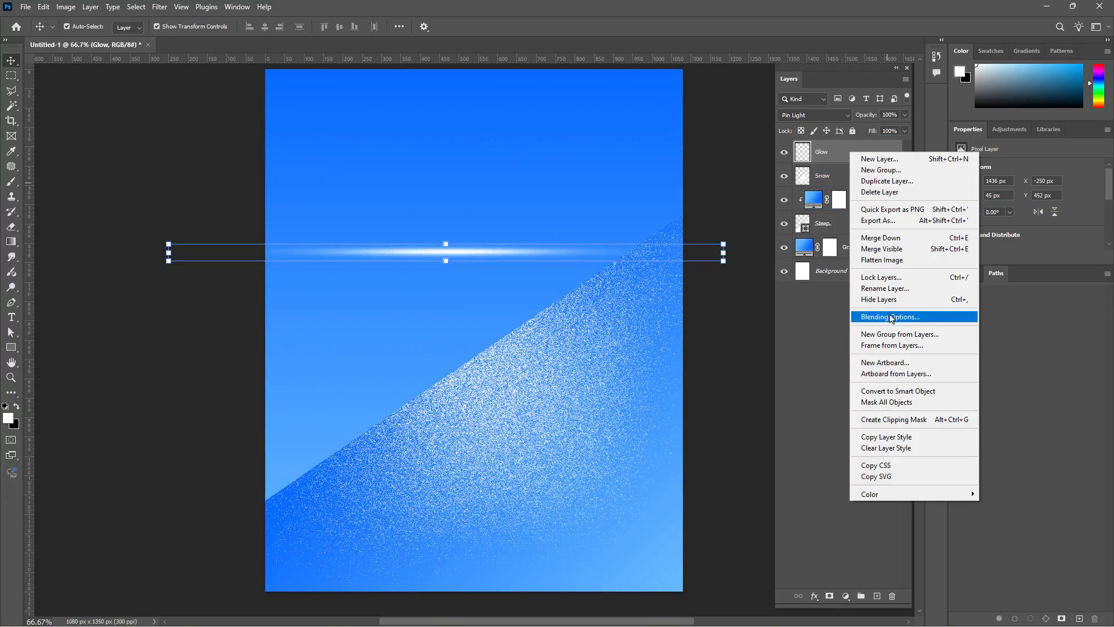
{"action": "left_click", "coordinate": [887, 181]}
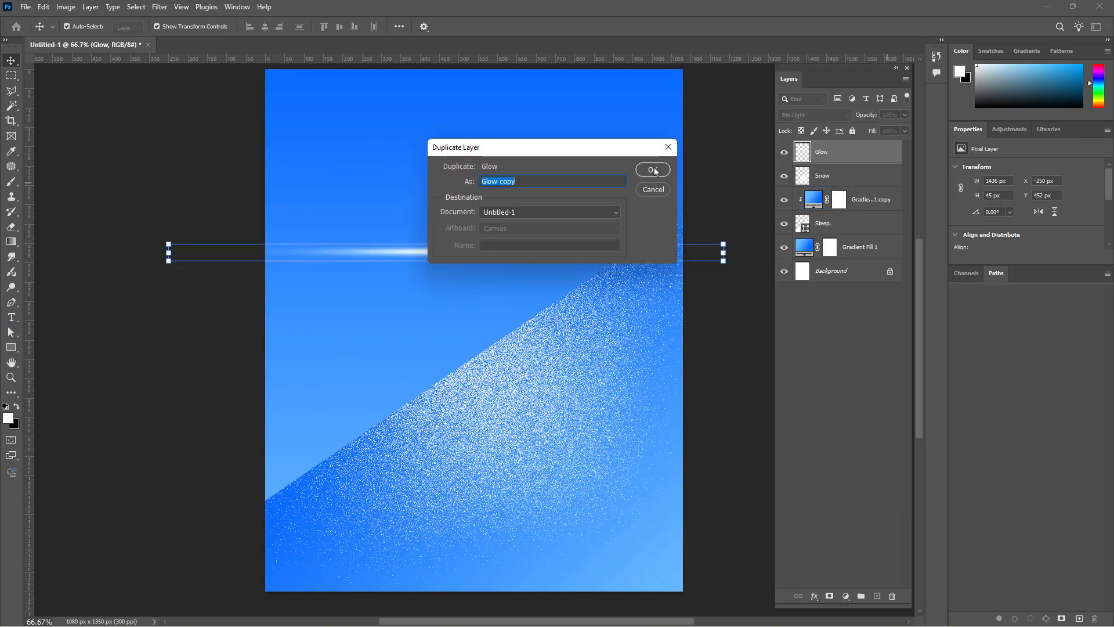
{"action": "left_click", "coordinate": [654, 170]}
{"action": "left_click", "coordinate": [851, 117]}
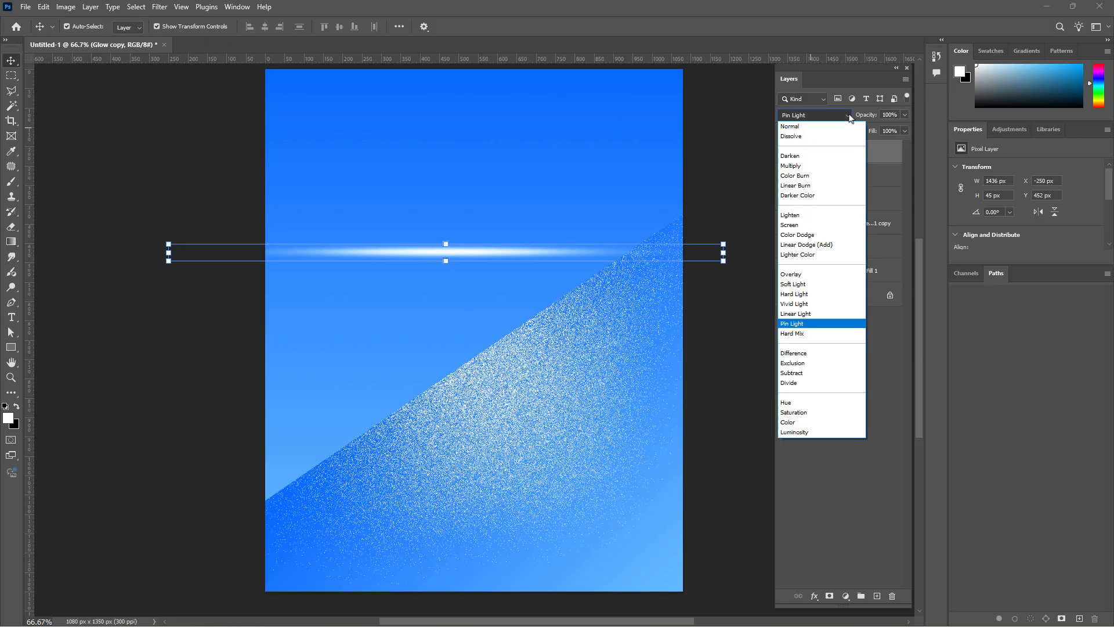
{"action": "left_click", "coordinate": [821, 273]}
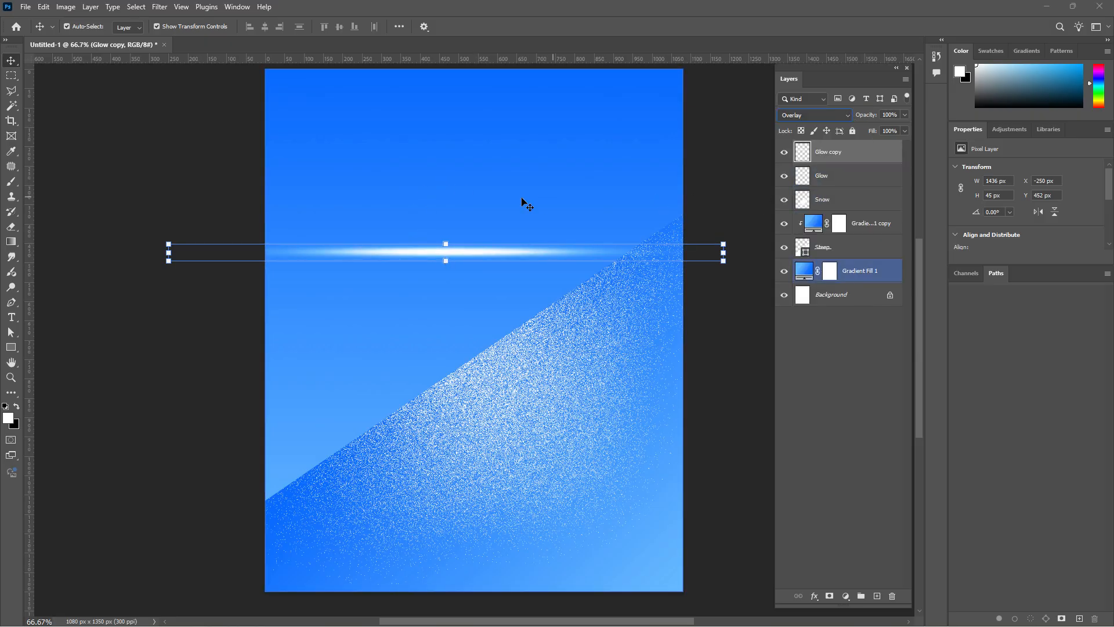
Transform both Glow layers together: rotate them about -33.91°, widen them to about 140% and lay them along the slope's edge.
{"action": "left_click", "coordinate": [870, 174], "text": "ctrl"}
{"action": "key", "text": "ctrl+t"}
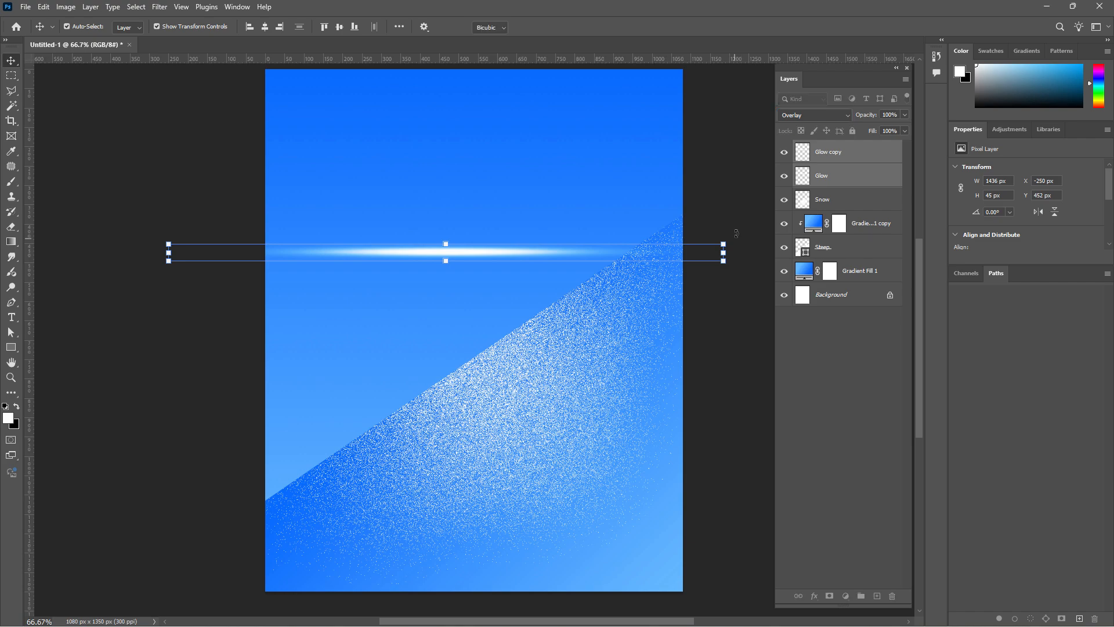
{"action": "left_click_drag", "start_coordinate": [737, 238], "coordinate": [680, 76]}
{"action": "left_click_drag", "start_coordinate": [458, 245], "coordinate": [458, 371]}
{"action": "left_click_drag", "start_coordinate": [676, 224], "coordinate": [859, 96]}
{"action": "left_click_drag", "start_coordinate": [477, 354], "coordinate": [497, 370]}
{"action": "scroll", "coordinate": [473, 334], "scroll_direction": "up", "scroll_amount": 5}
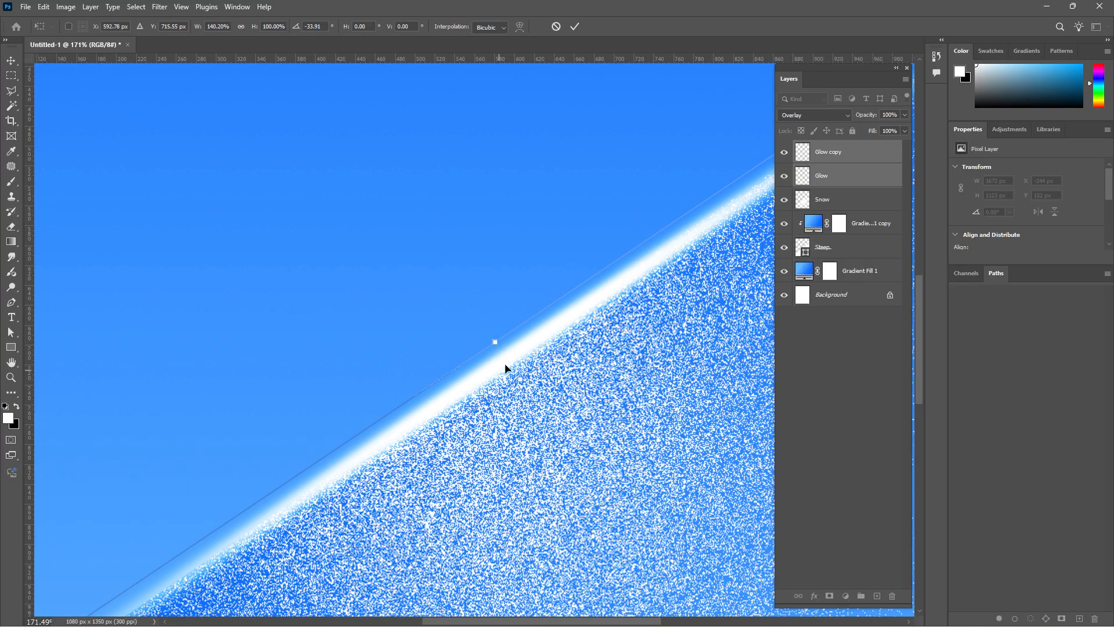
{"action": "scroll", "coordinate": [436, 321], "scroll_direction": "down", "scroll_amount": 1}
{"action": "scroll", "coordinate": [436, 322], "scroll_direction": "down", "scroll_amount": 3}
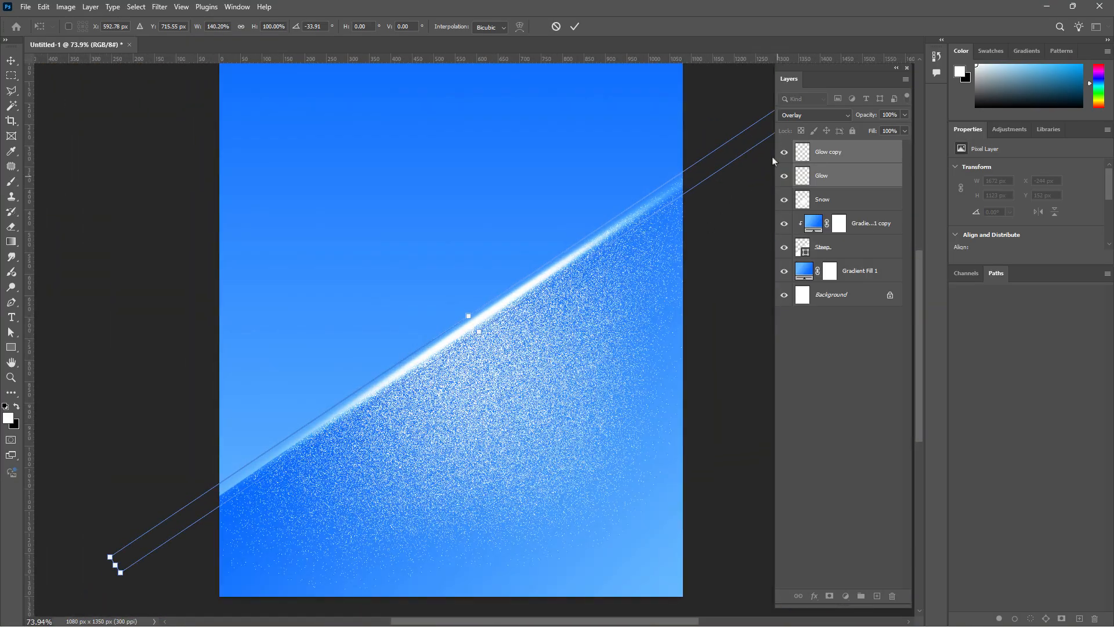
{"action": "key", "text": "Return"}
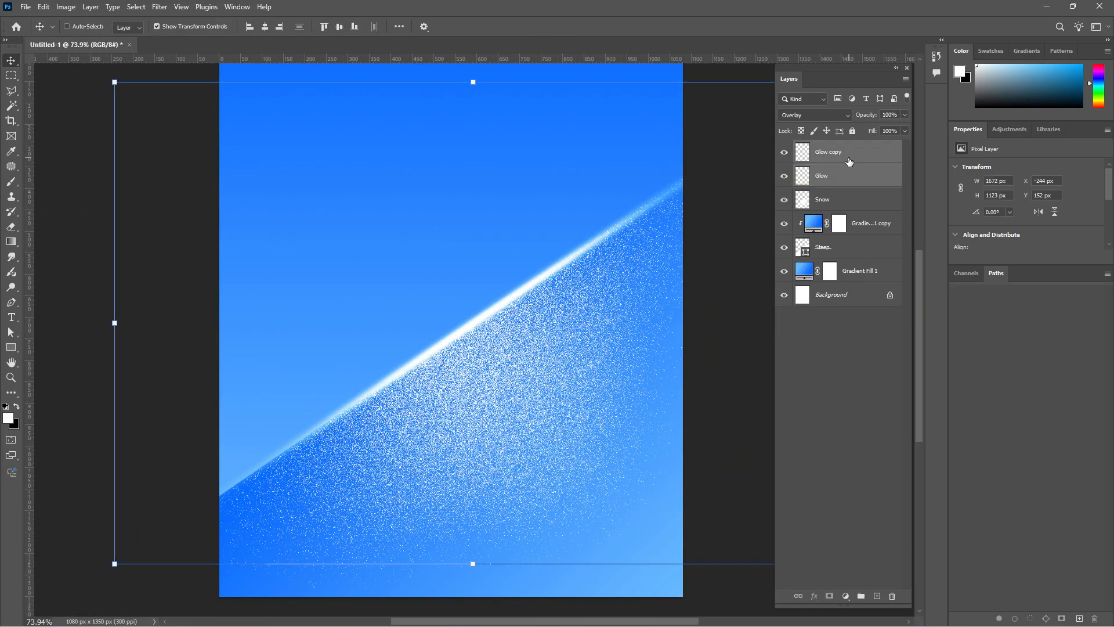
Merge the two Glow layers and give the merged layer 95% opacity and the Overlay blend mode.
{"action": "right_click", "coordinate": [850, 161]}
{"action": "left_click", "coordinate": [888, 245]}
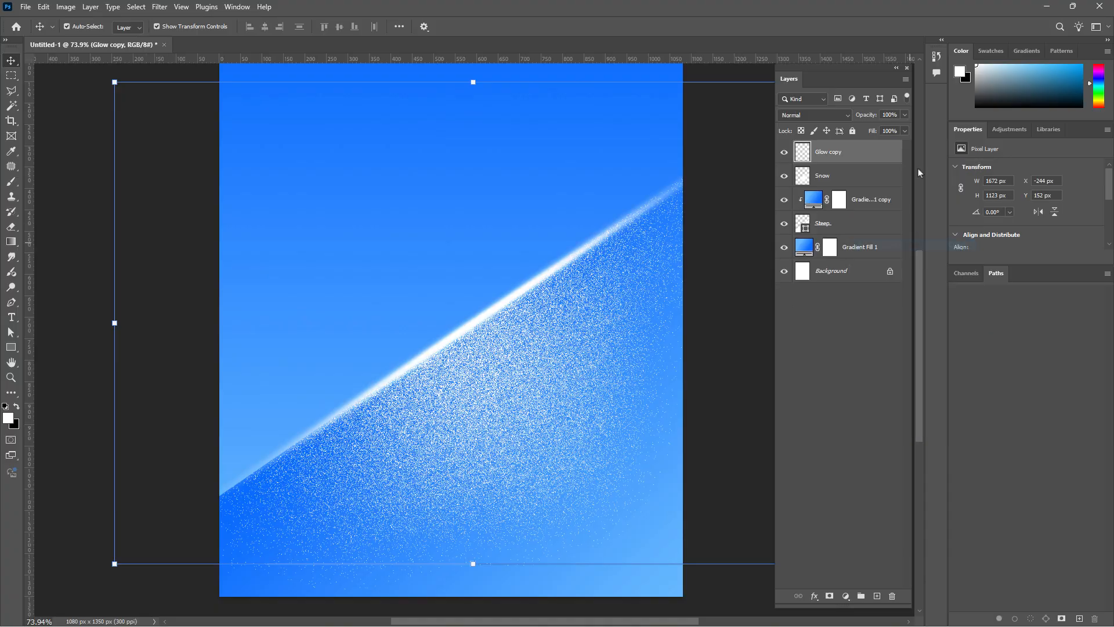
{"action": "left_click", "coordinate": [904, 115]}
{"action": "mouse_move", "coordinate": [905, 128]}
{"action": "left_mouse_down"}
{"action": "mouse_move", "coordinate": [890, 132]}
{"action": "mouse_move", "coordinate": [900, 129]}
{"action": "left_mouse_up"}
{"action": "left_click", "coordinate": [840, 115]}
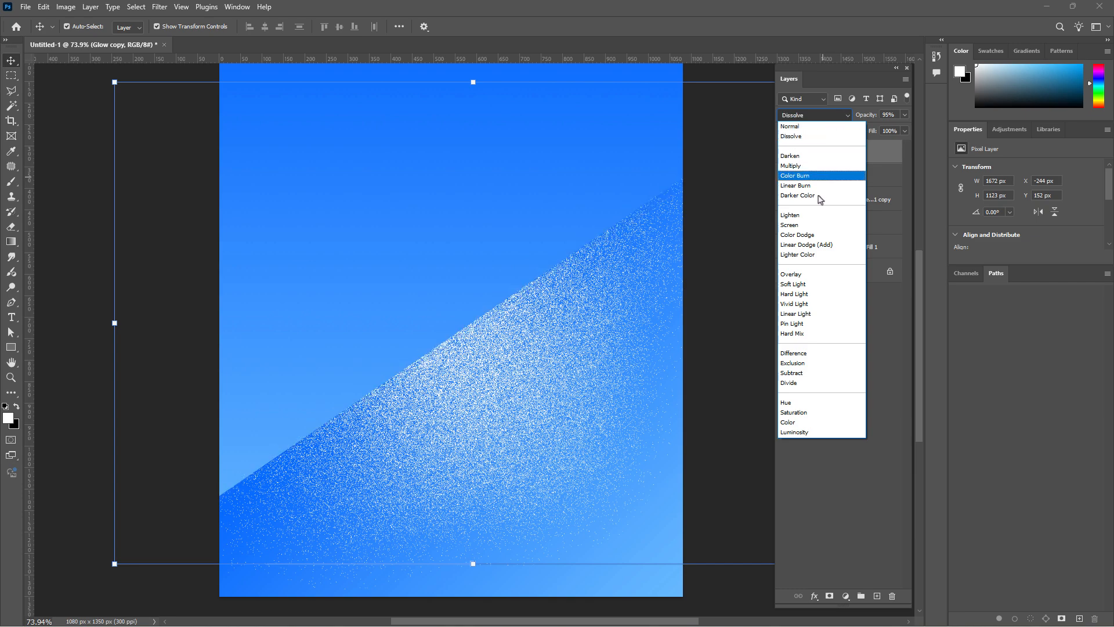
{"action": "left_click", "coordinate": [799, 276]}
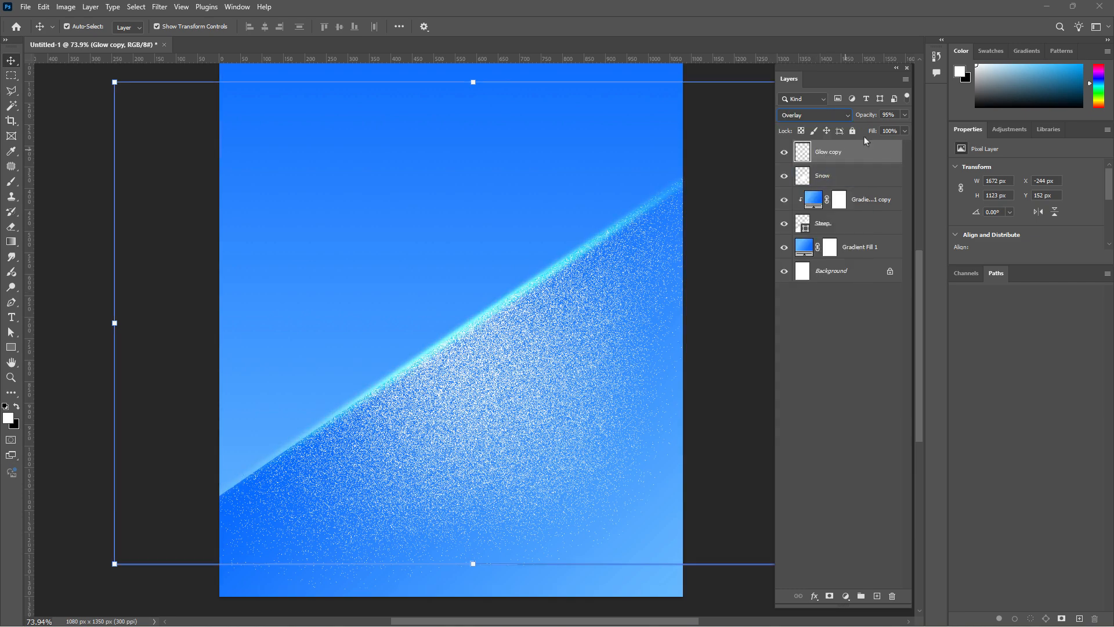
Shift and slightly rotate the merged glow streak to follow the slope's edge, and duplicate its layer.
{"action": "left_click_drag", "start_coordinate": [480, 319], "coordinate": [448, 336]}
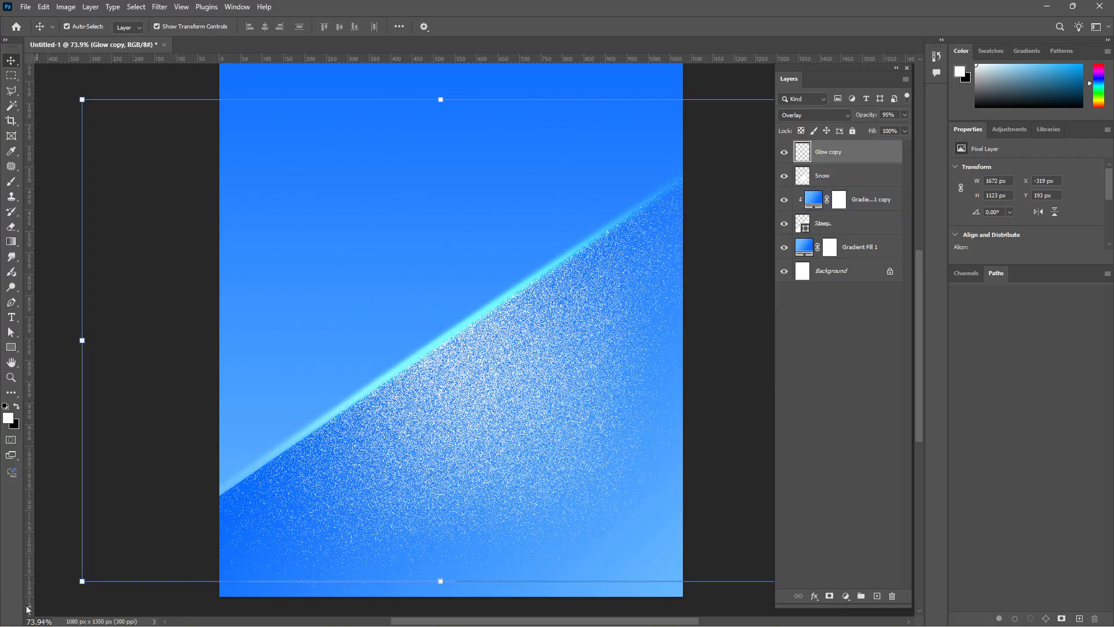
{"action": "left_click_drag", "start_coordinate": [70, 591], "coordinate": [81, 591]}
{"action": "scroll", "coordinate": [452, 337], "scroll_direction": "up", "scroll_amount": 3}
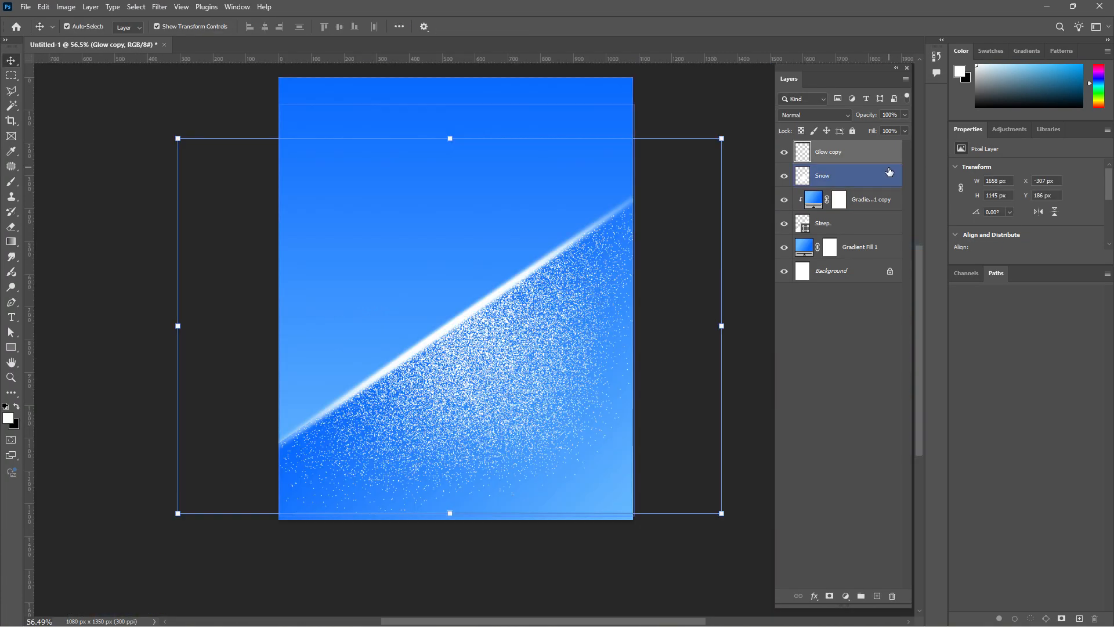
{"action": "key", "text": "ctrl+j"}
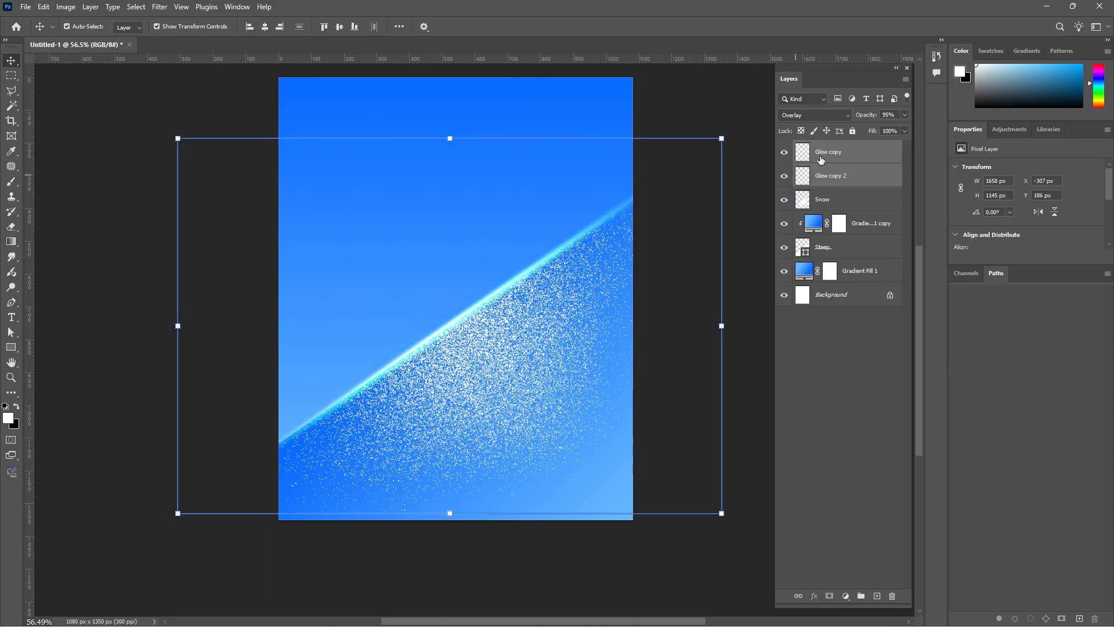
Rename the upper streak layer as Glow and the lower one as Glow copy.
{"action": "left_click", "coordinate": [847, 178]}
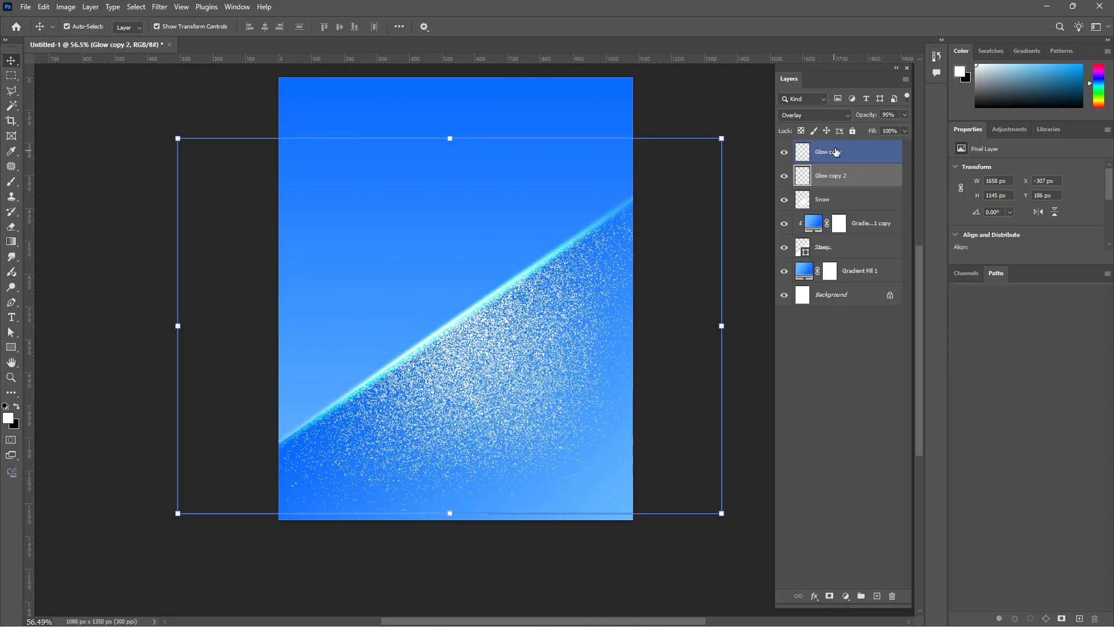
{"action": "left_click", "coordinate": [842, 153]}
{"action": "double_click", "coordinate": [839, 153]}
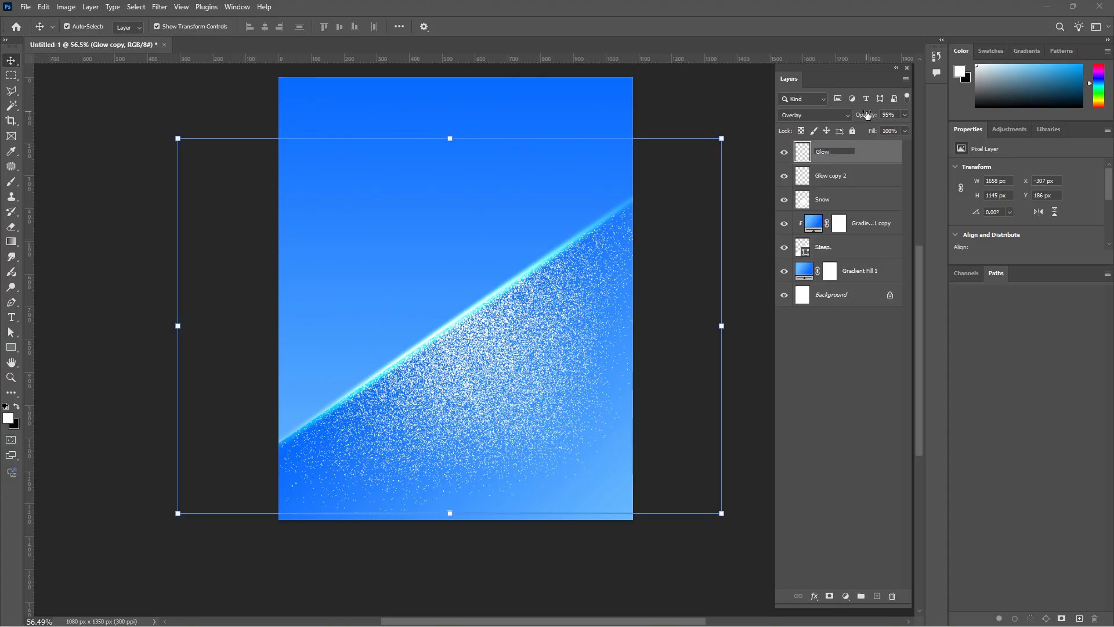
{"action": "key", "text": "Return"}
{"action": "left_click", "coordinate": [833, 183]}
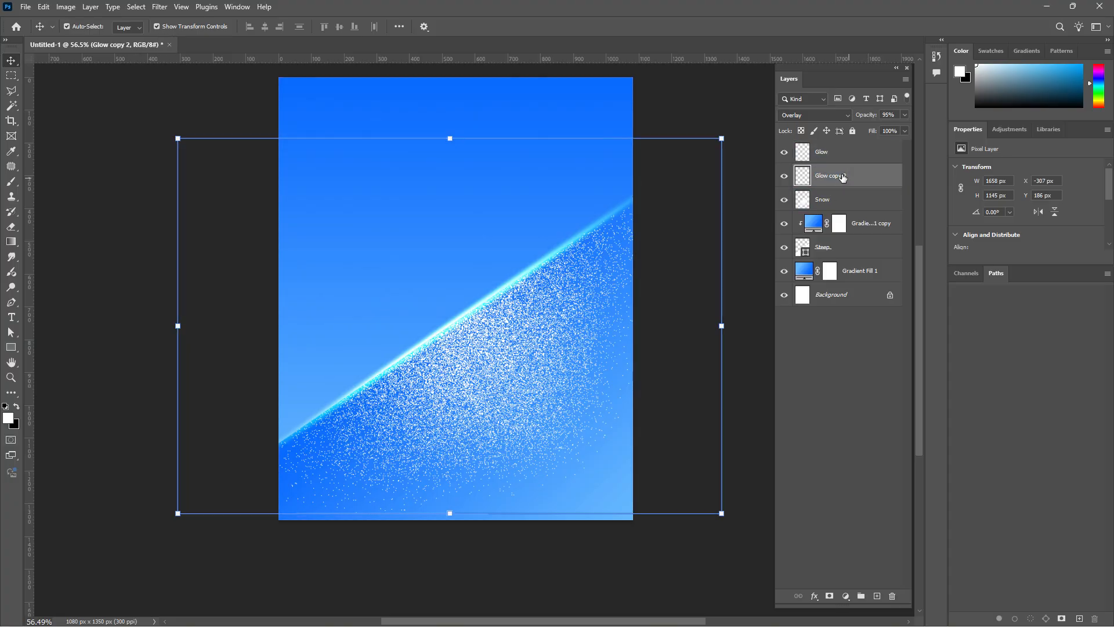
{"action": "double_click", "coordinate": [844, 176]}
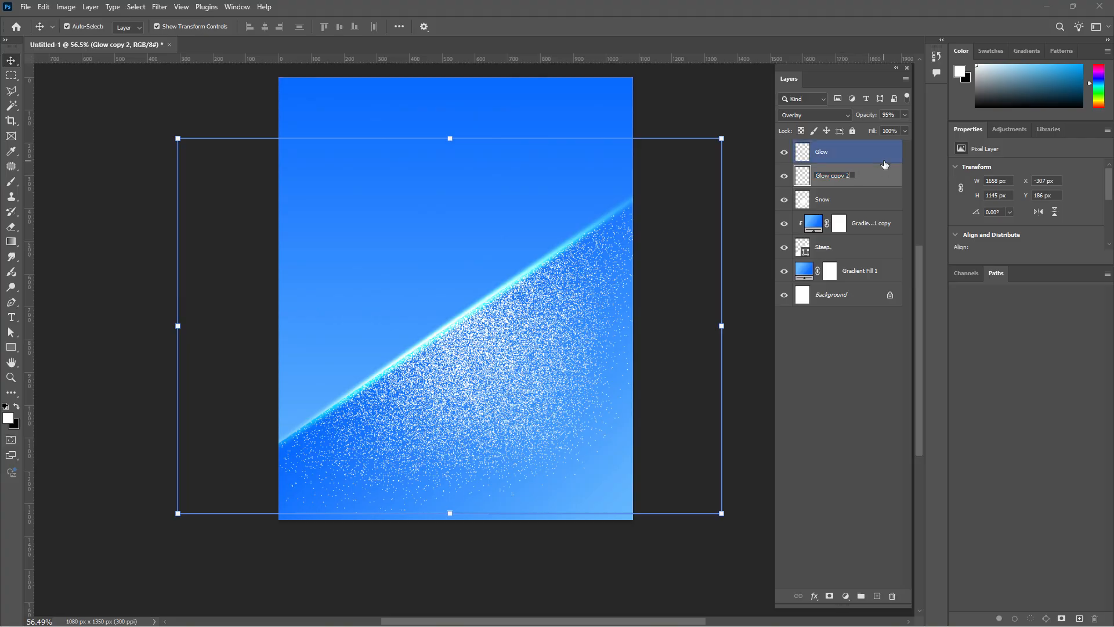
{"action": "key", "text": "Return"}
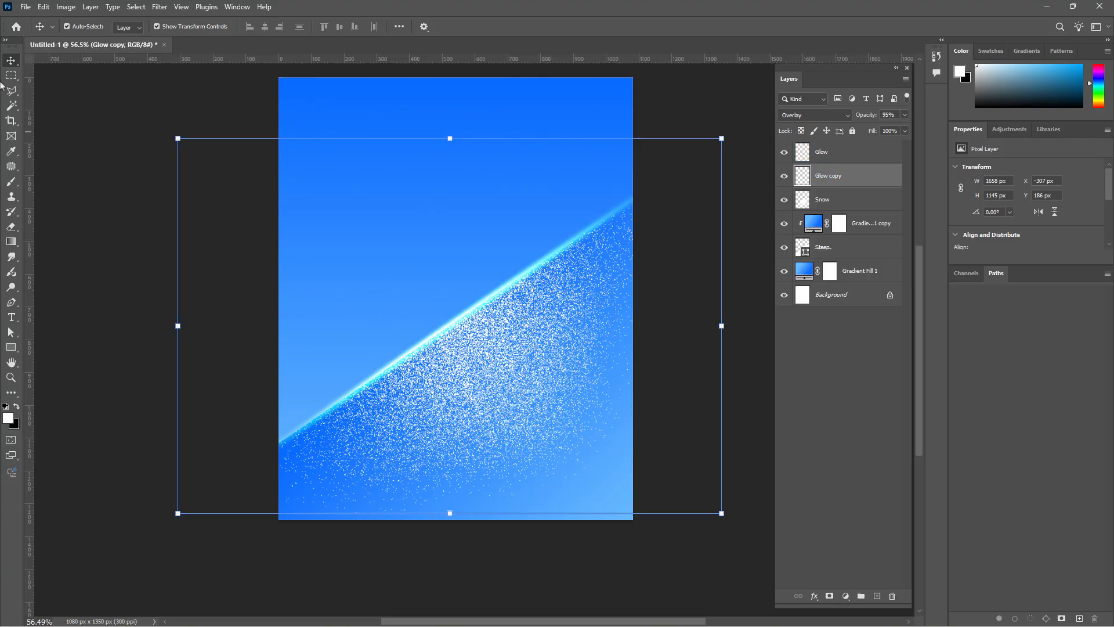
Lower the Glow copy layer's opacity to 82% and select the Glow layer.
{"action": "key", "text": "m"}
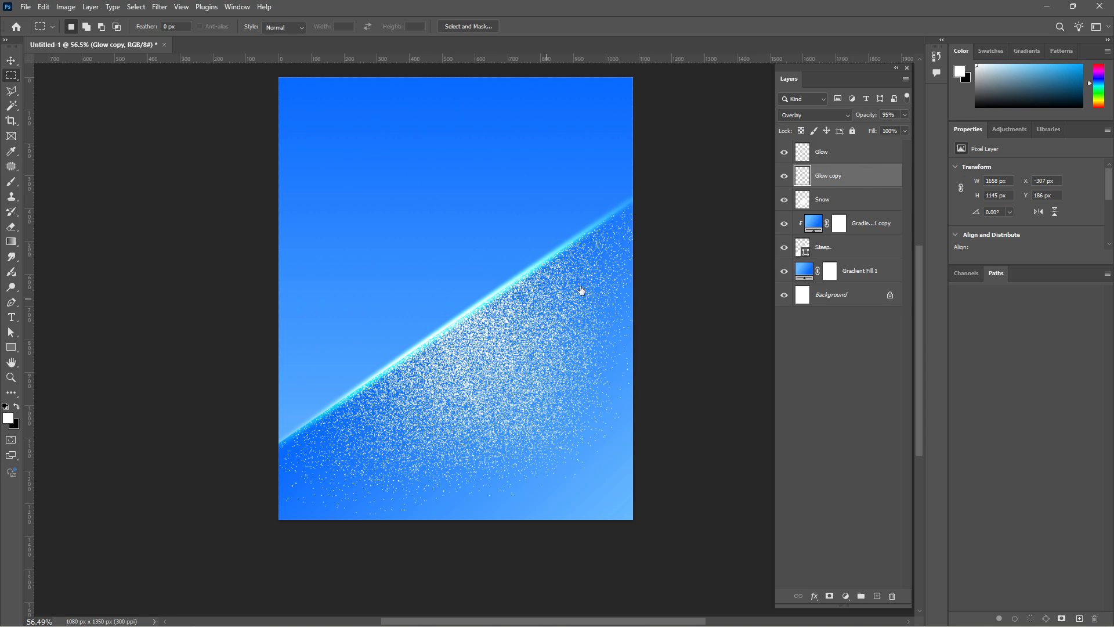
{"action": "left_click", "coordinate": [906, 115]}
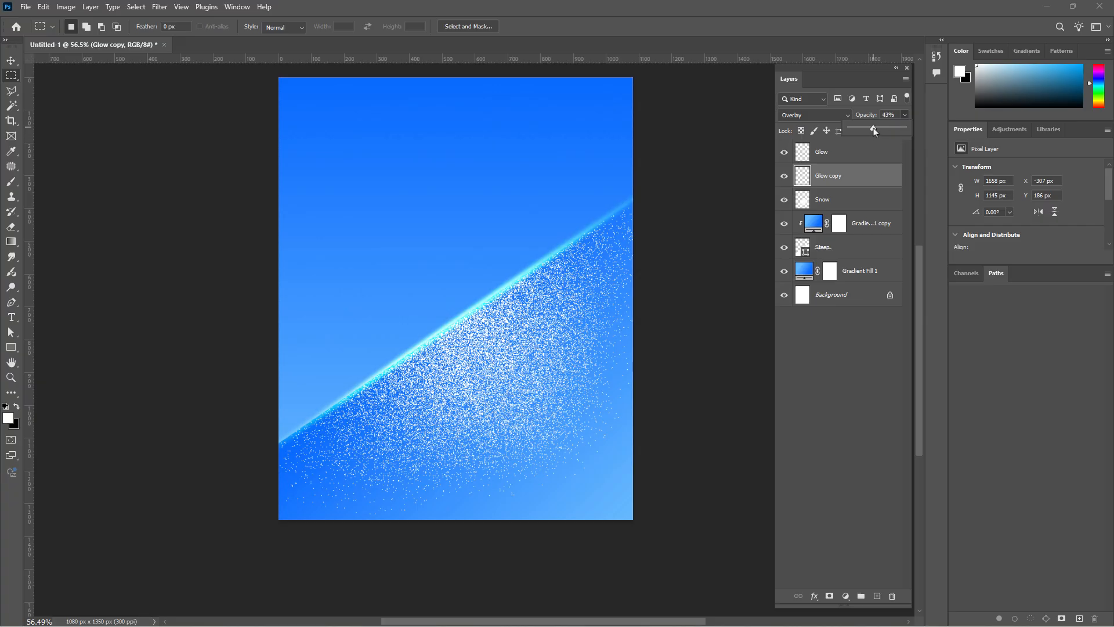
{"action": "left_click_drag", "start_coordinate": [875, 131], "coordinate": [892, 126]}
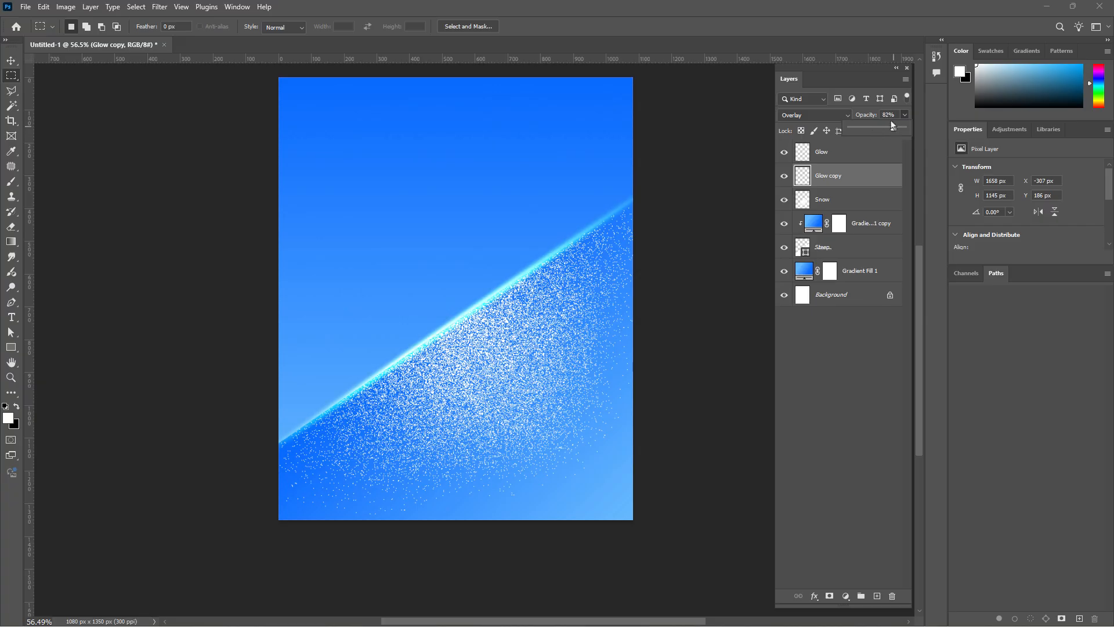
{"action": "left_click", "coordinate": [854, 147]}
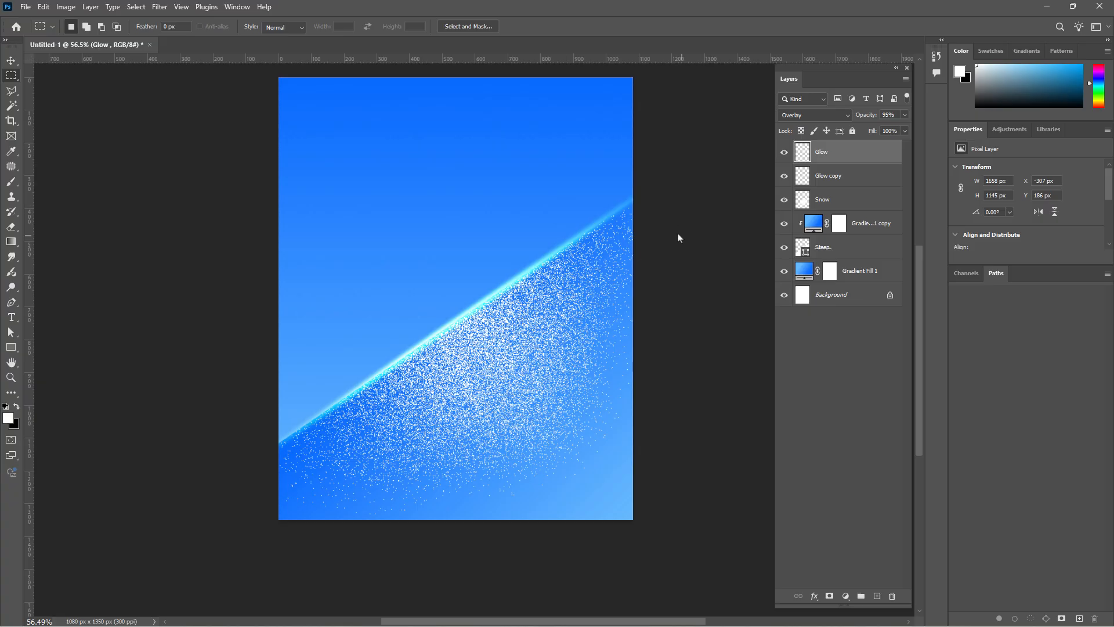
Place the skiing image as an embedded object above the Glow layer and shift it up to the upper part of the canvas.
{"action": "scroll", "coordinate": [348, 229], "scroll_direction": "up", "scroll_amount": 2}
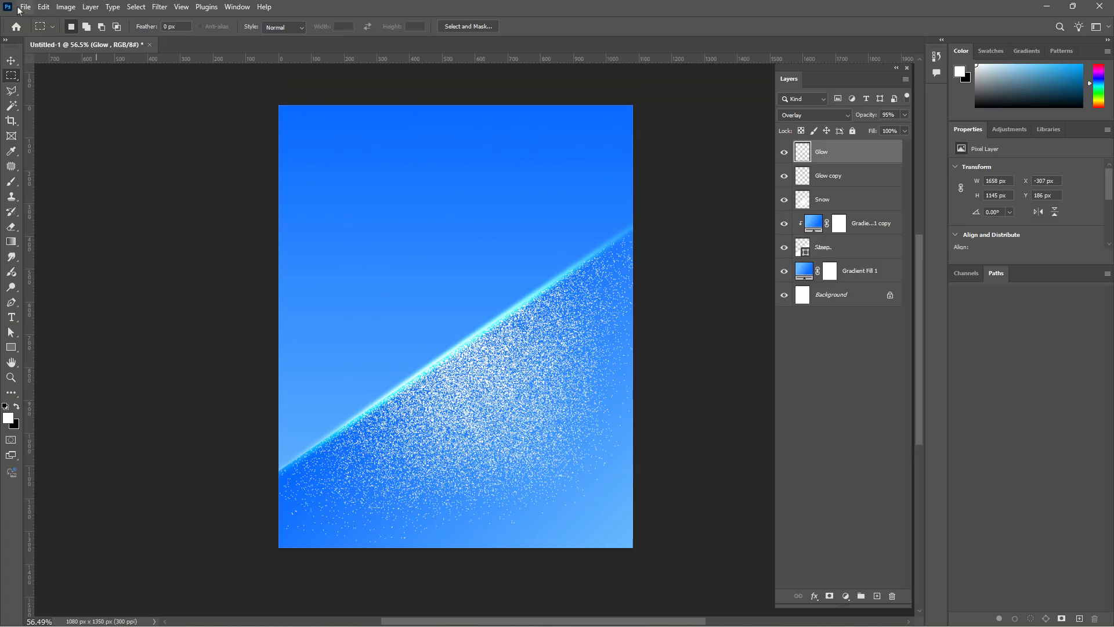
{"action": "left_click", "coordinate": [50, 13]}
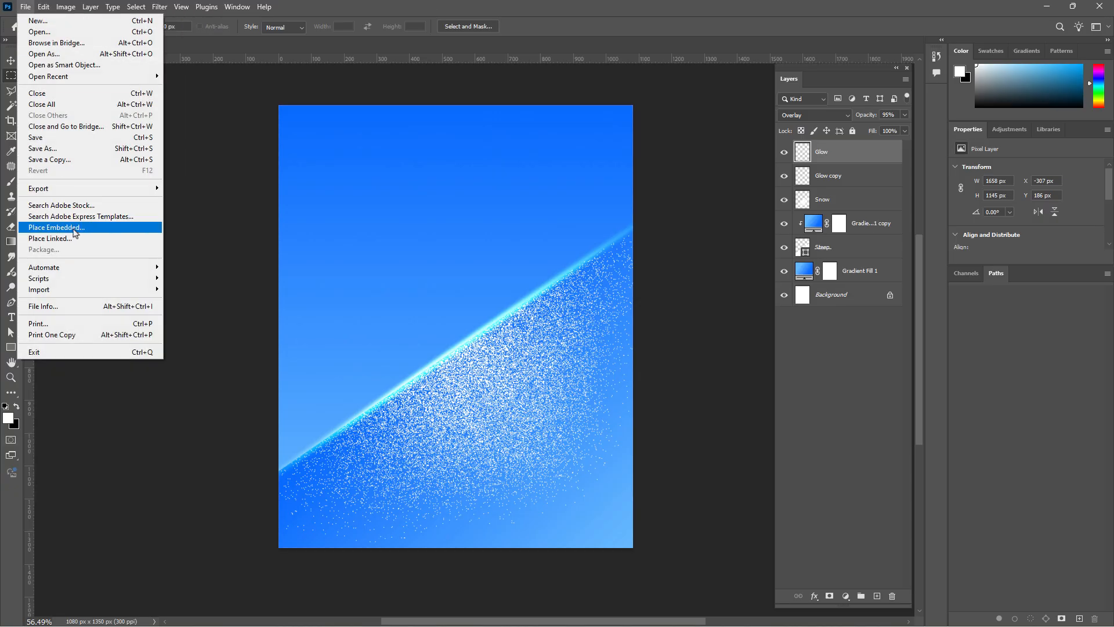
{"action": "left_click", "coordinate": [74, 230]}
{"action": "left_click", "coordinate": [215, 107]}
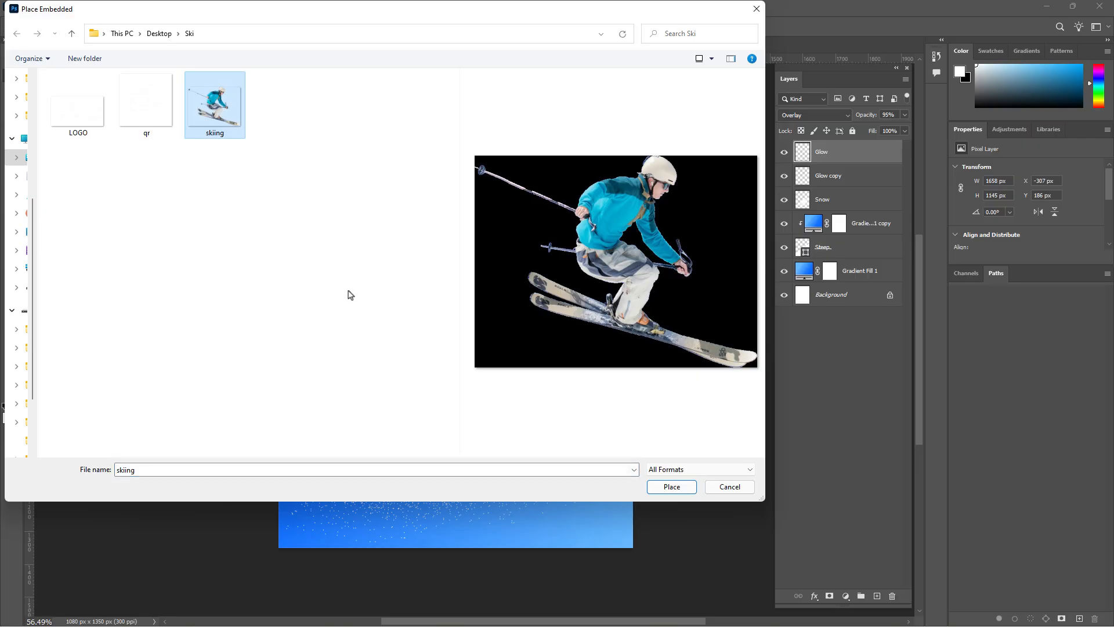
{"action": "left_click", "coordinate": [673, 489]}
{"action": "left_click_drag", "start_coordinate": [463, 333], "coordinate": [462, 272]}
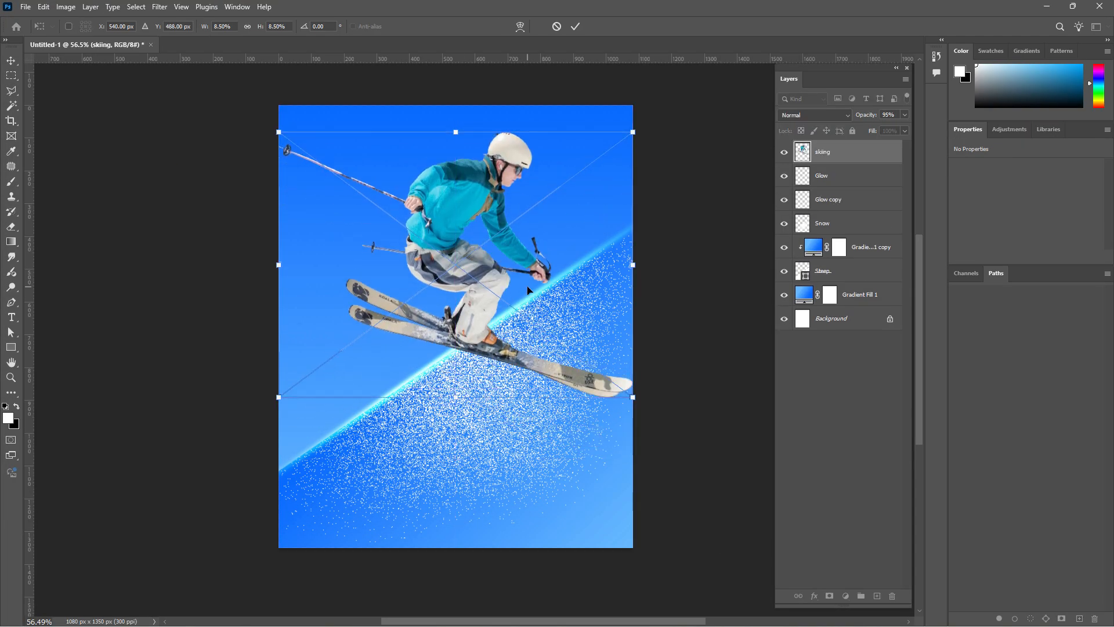
{"action": "left_click", "coordinate": [575, 27]}
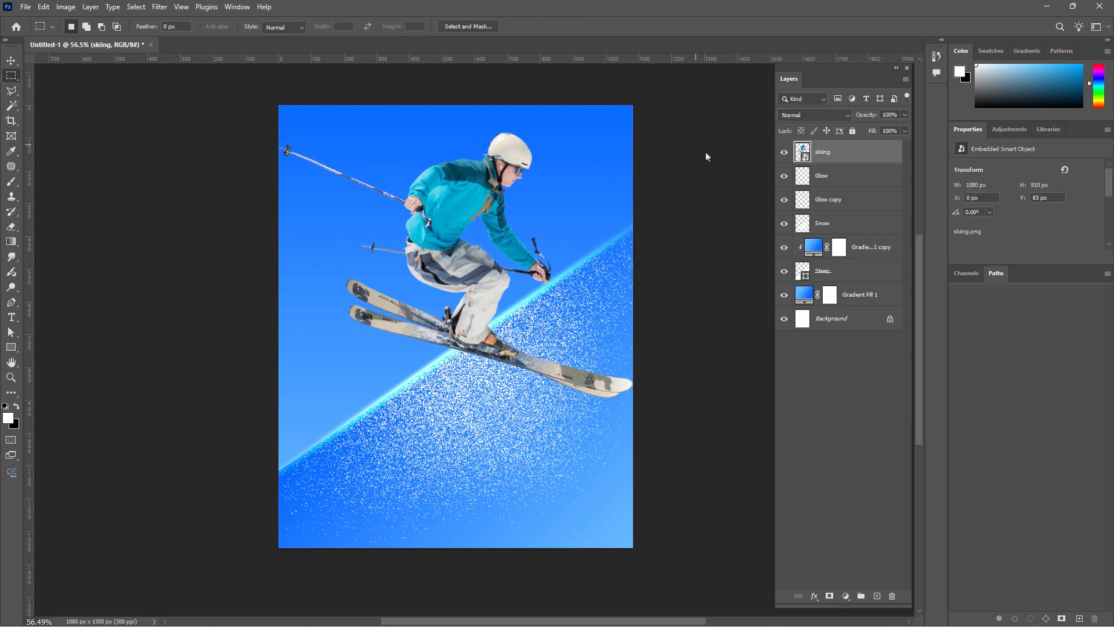
Flip the skiing layer horizontally so the skier faces down the slope.
{"action": "left_click", "coordinate": [43, 7]}
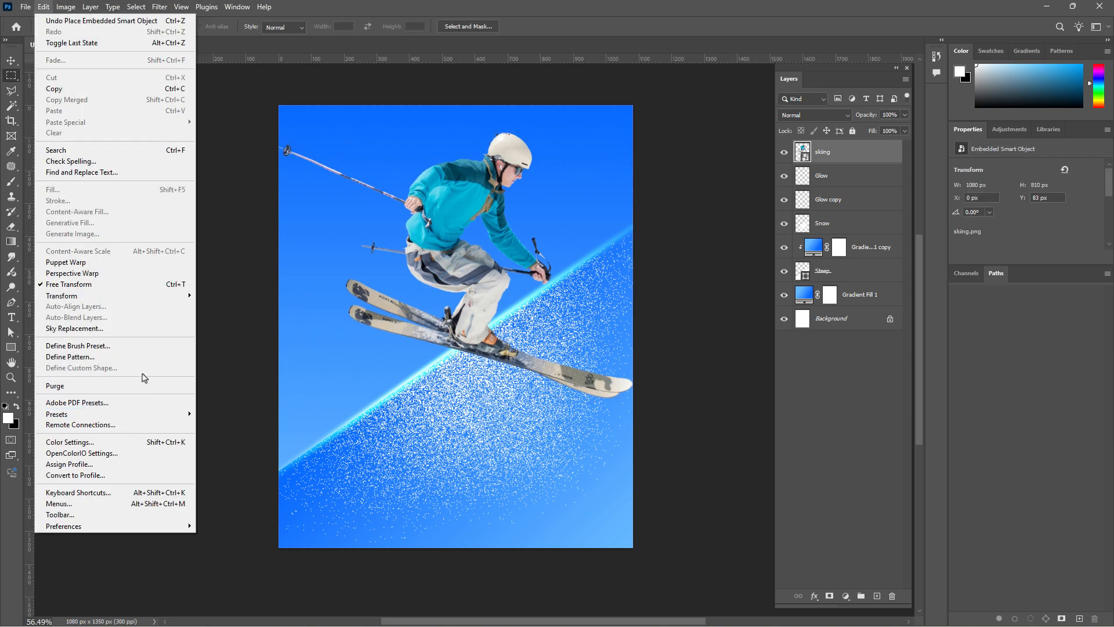
{"action": "mouse_move", "coordinate": [154, 299]}
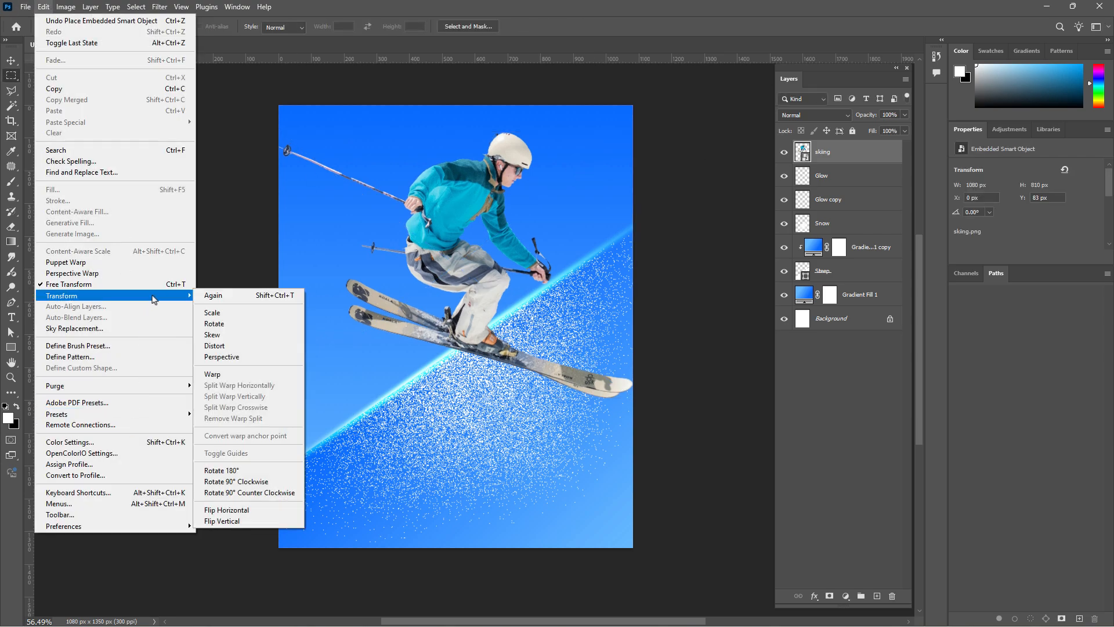
{"action": "left_click", "coordinate": [255, 510]}
Scale the skier to about 5.3% and rotate it about 18° counter-clockwise so the skis run along the slope's glowing edge.
{"action": "left_click", "coordinate": [11, 60]}
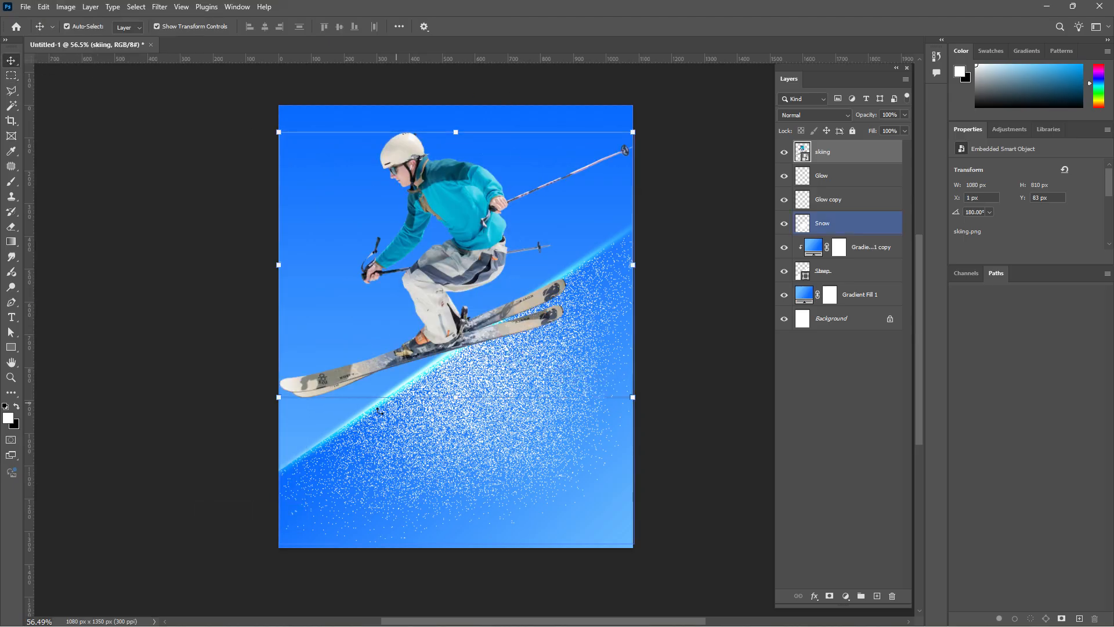
{"action": "left_click_drag", "start_coordinate": [278, 398], "coordinate": [388, 336]}
{"action": "left_click_drag", "start_coordinate": [518, 222], "coordinate": [486, 236]}
{"action": "left_click_drag", "start_coordinate": [347, 337], "coordinate": [364, 325]}
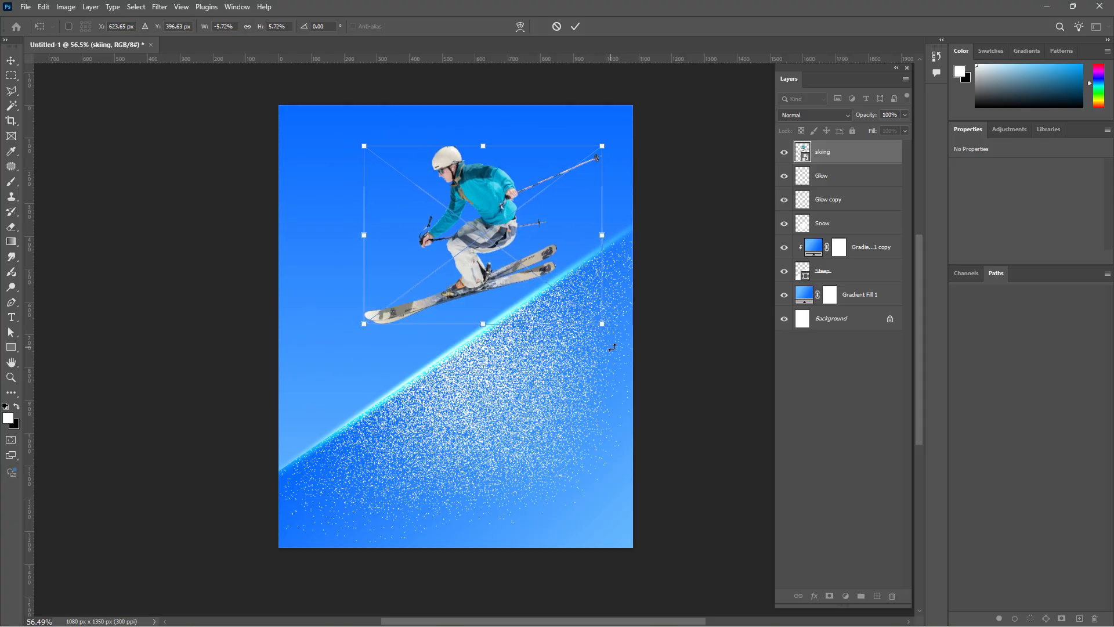
{"action": "left_click_drag", "start_coordinate": [608, 330], "coordinate": [636, 295]}
{"action": "left_click_drag", "start_coordinate": [494, 233], "coordinate": [495, 244]}
{"action": "left_click_drag", "start_coordinate": [569, 125], "coordinate": [550, 151]}
{"action": "left_click_drag", "start_coordinate": [471, 303], "coordinate": [463, 311]}
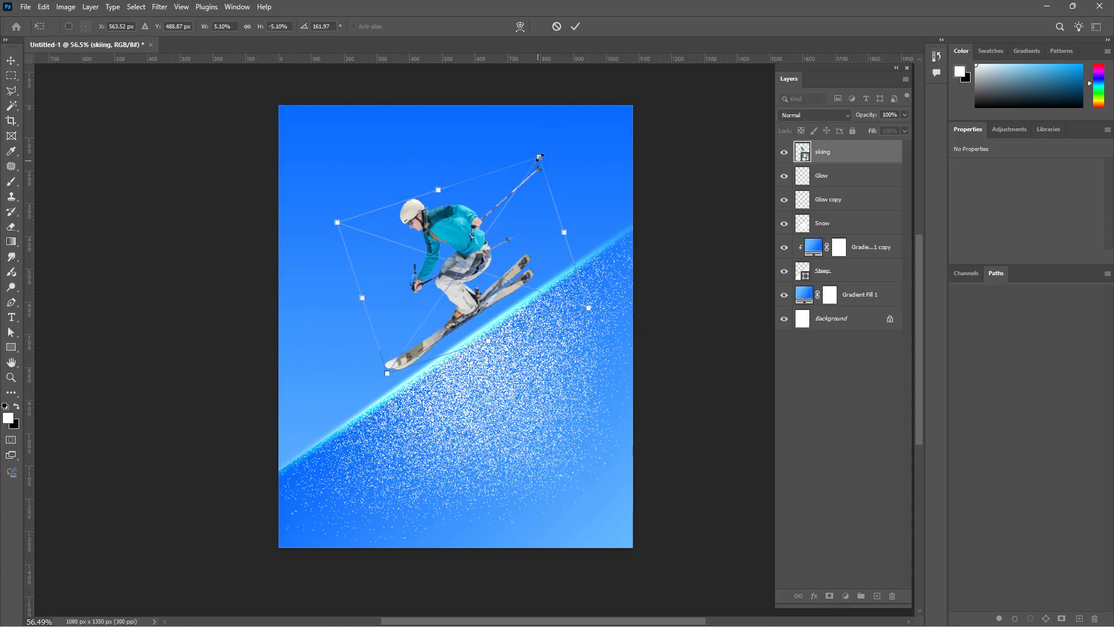
{"action": "left_click_drag", "start_coordinate": [540, 156], "coordinate": [545, 149]}
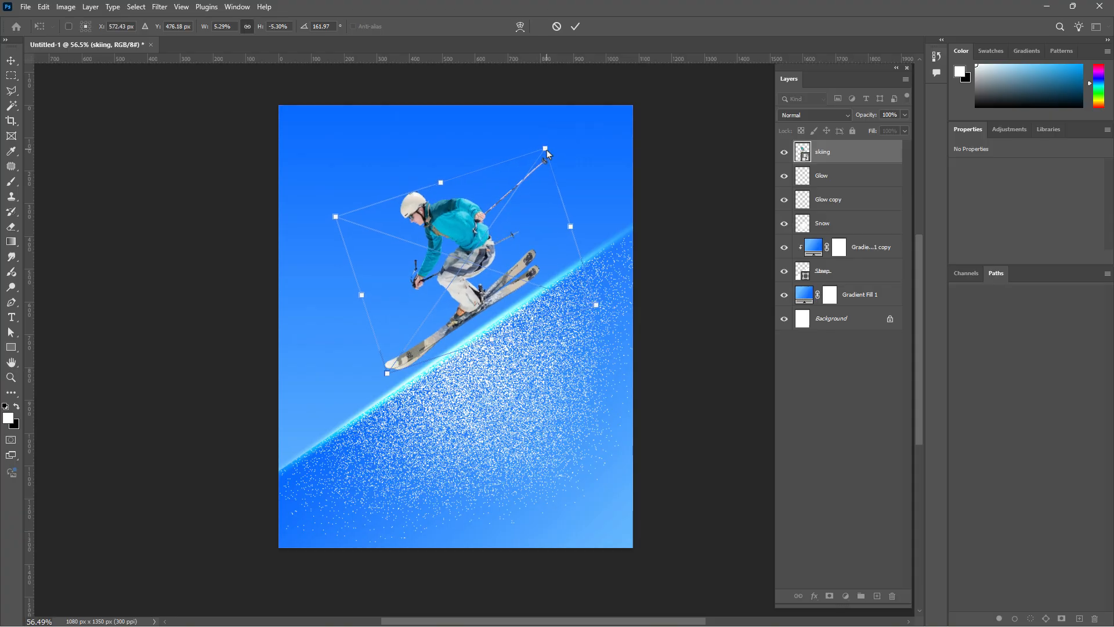
{"action": "left_click", "coordinate": [575, 26]}
Apply a Vibrance adjustment to the skiing layer, strongly boosting its saturation and slightly raising its vibrance.
{"action": "scroll", "coordinate": [479, 305], "scroll_direction": "up", "scroll_amount": 5}
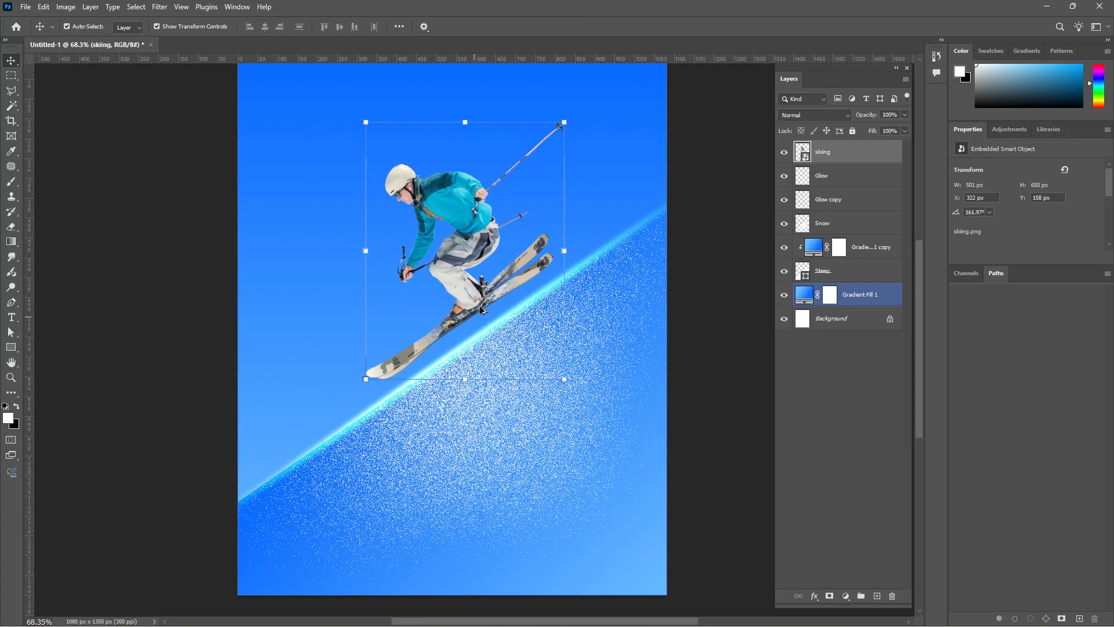
{"action": "scroll", "coordinate": [445, 295], "scroll_direction": "down", "scroll_amount": 3}
{"action": "left_click_drag", "start_coordinate": [455, 202], "coordinate": [456, 267]}
{"action": "scroll", "coordinate": [438, 299], "scroll_direction": "up", "scroll_amount": 4}
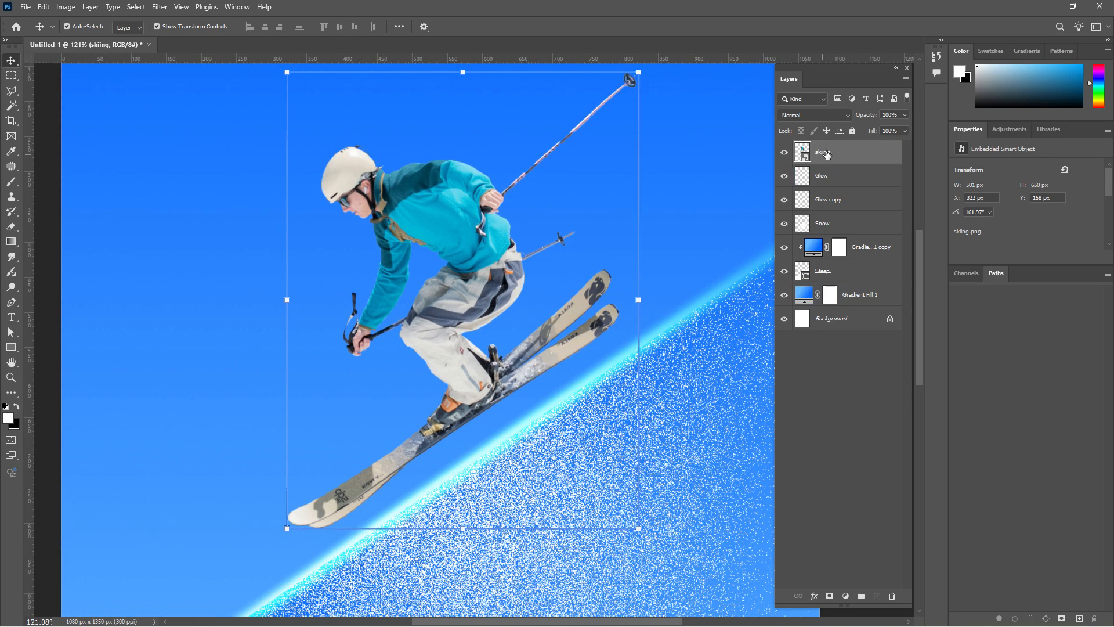
{"action": "scroll", "coordinate": [485, 331], "scroll_direction": "up", "scroll_amount": 2}
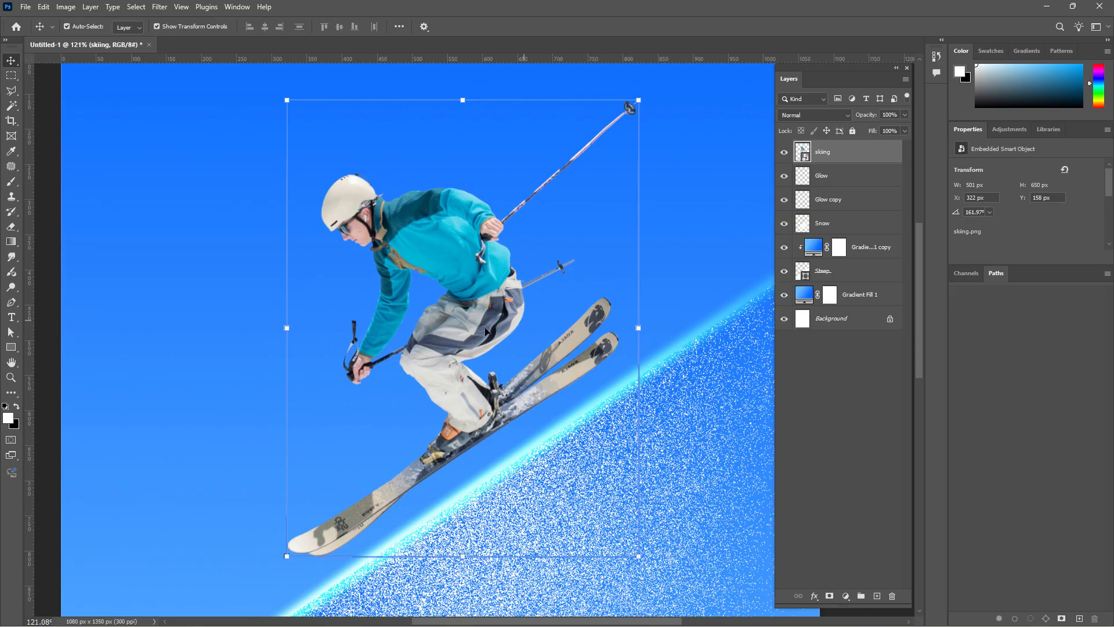
{"action": "scroll", "coordinate": [473, 285], "scroll_direction": "up", "scroll_amount": 3}
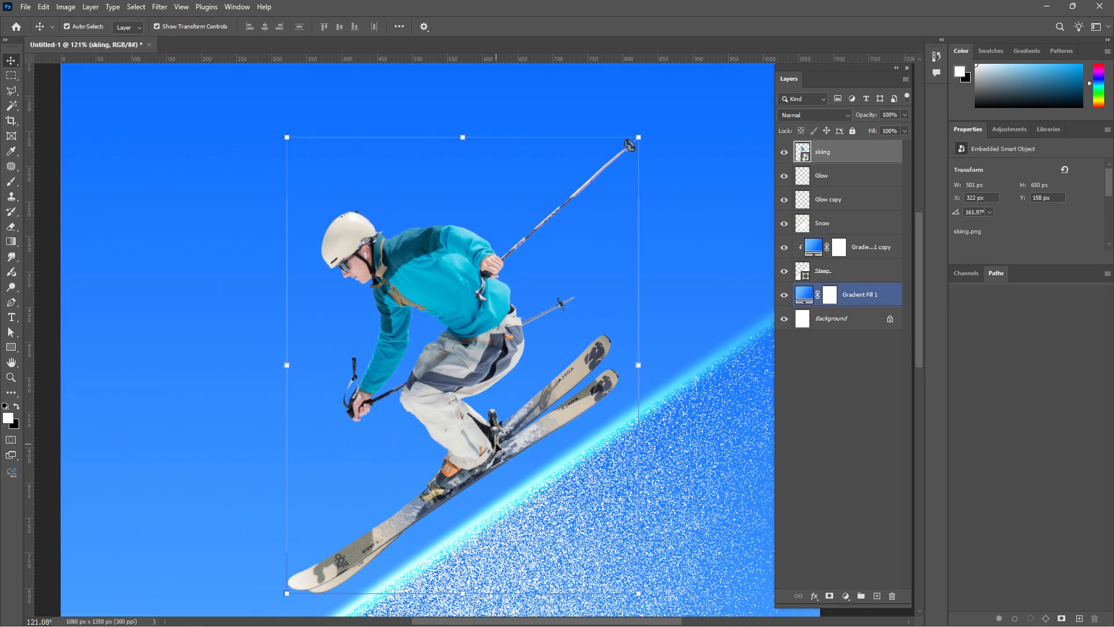
{"action": "scroll", "coordinate": [487, 262], "scroll_direction": "down", "scroll_amount": 3}
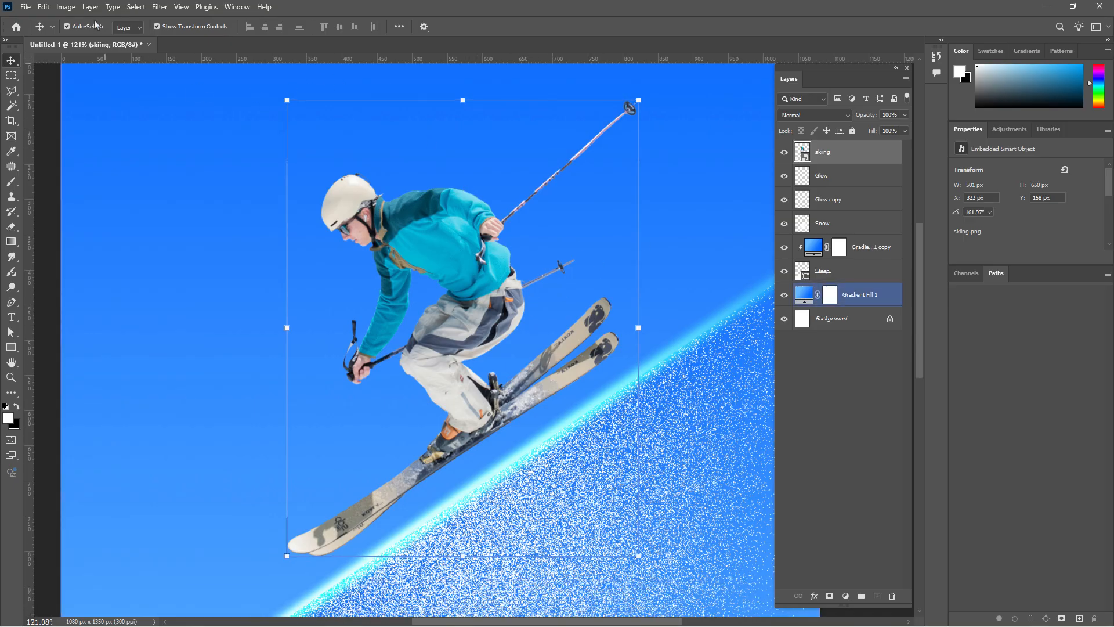
{"action": "left_click", "coordinate": [65, 7]}
{"action": "mouse_move", "coordinate": [87, 38]}
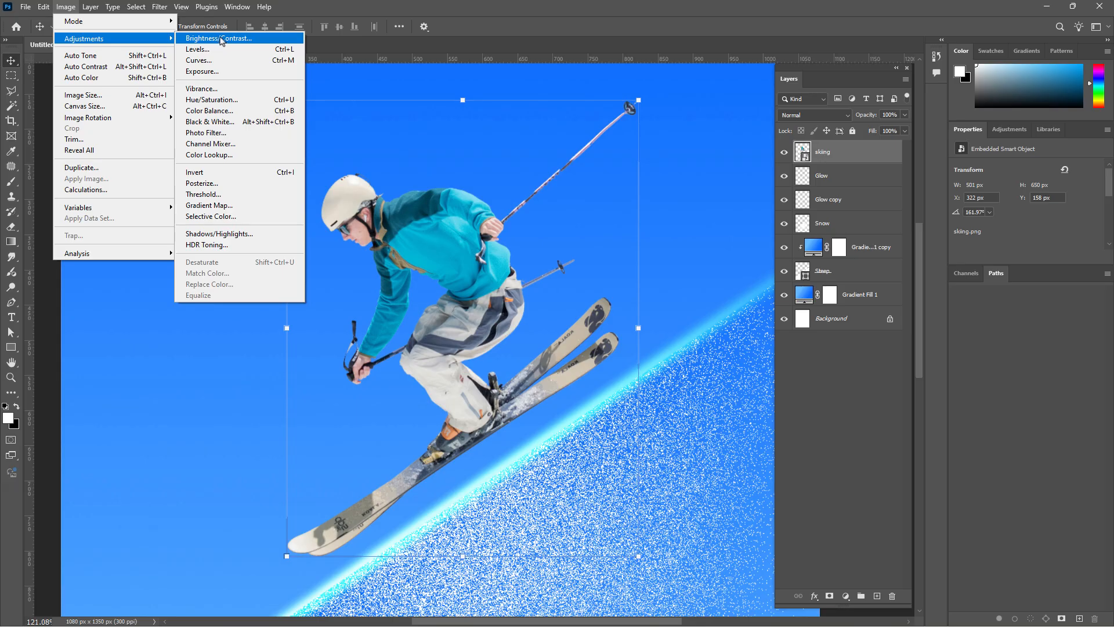
{"action": "left_click", "coordinate": [218, 89]}
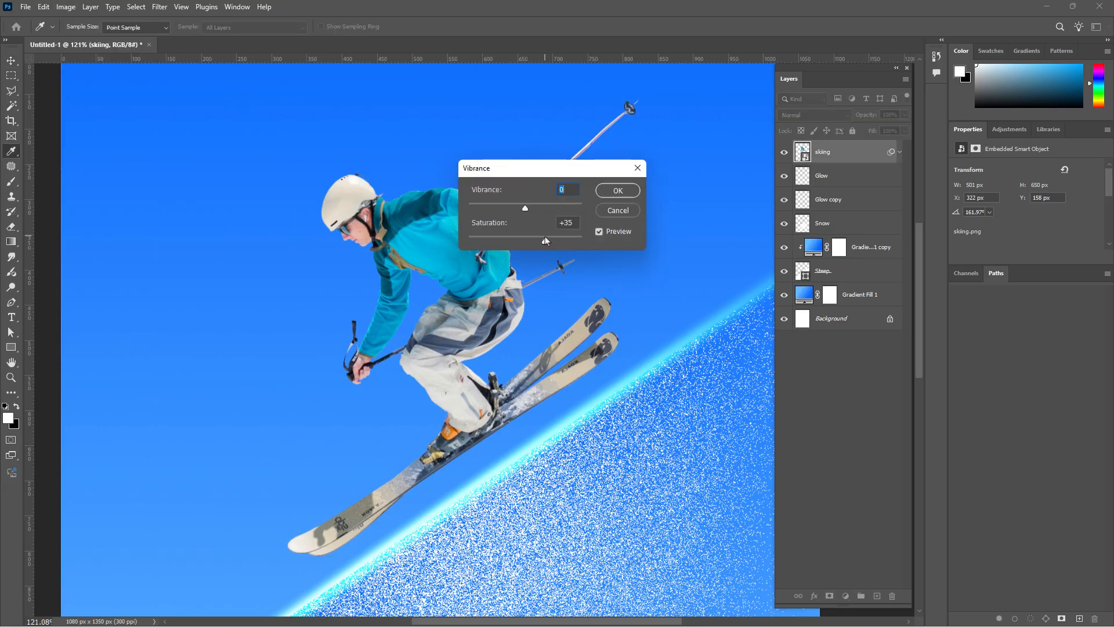
{"action": "left_click_drag", "start_coordinate": [567, 238], "coordinate": [579, 238]}
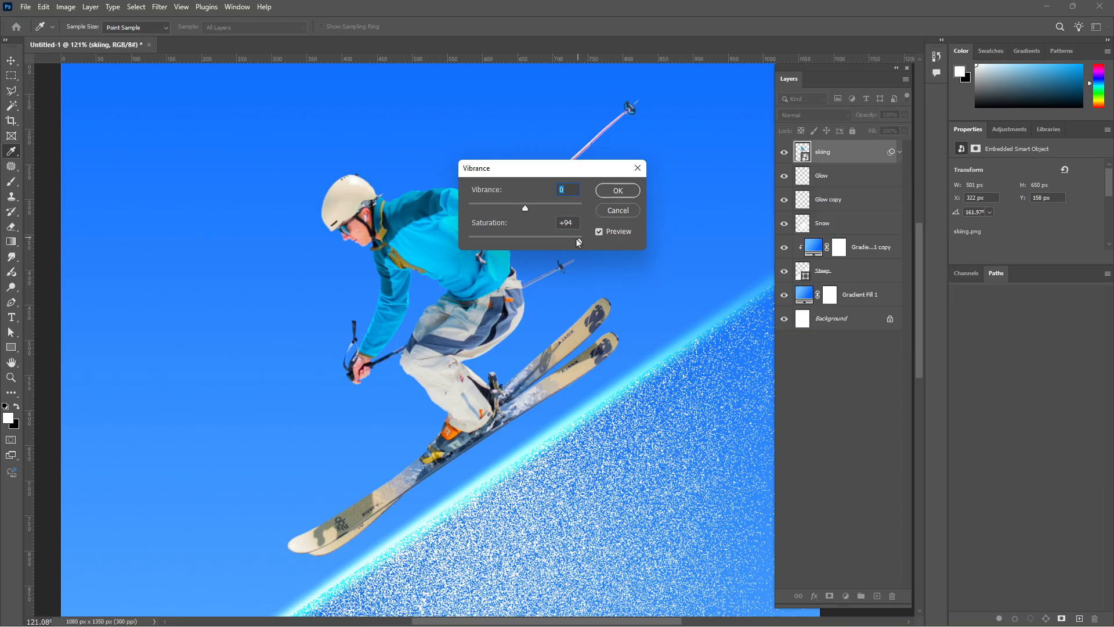
{"action": "left_click_drag", "start_coordinate": [526, 208], "coordinate": [540, 207]}
{"action": "left_click", "coordinate": [571, 244]}
{"action": "left_click", "coordinate": [618, 191]}
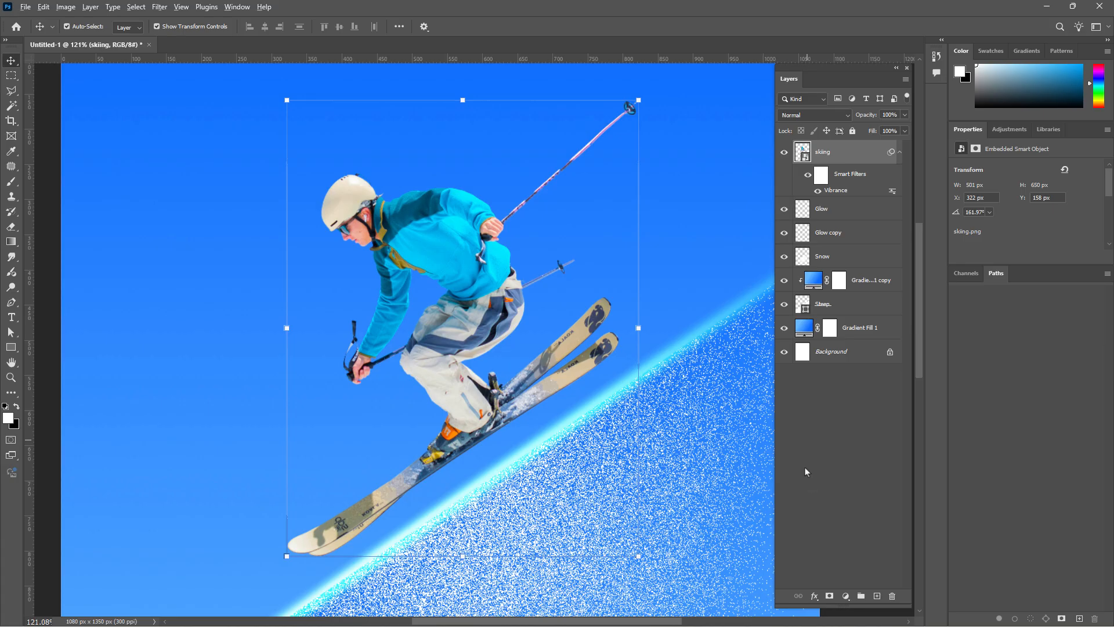
Rasterize the skiing layer and duplicate it directly beneath the original.
{"action": "right_click", "coordinate": [826, 472]}
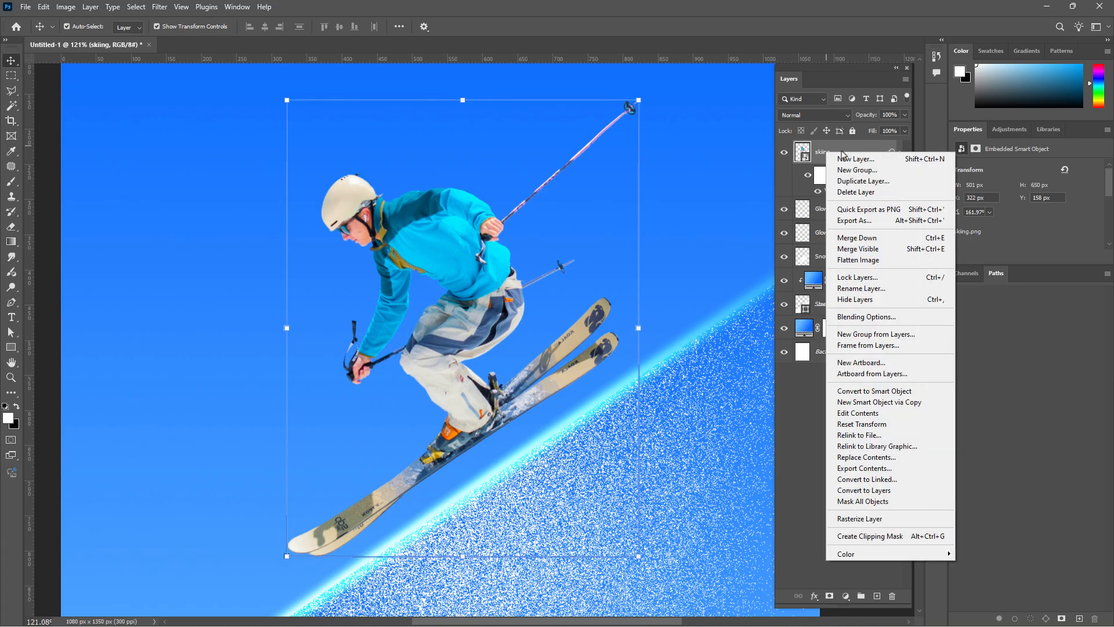
{"action": "left_click", "coordinate": [895, 518]}
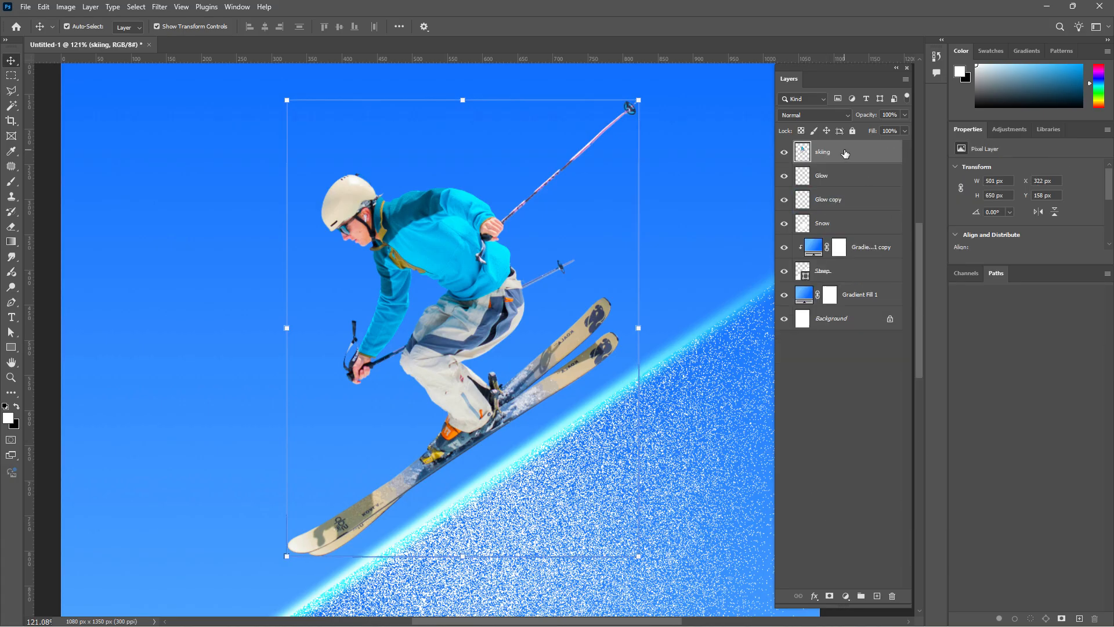
{"action": "left_click_drag", "start_coordinate": [845, 154], "coordinate": [848, 167]}
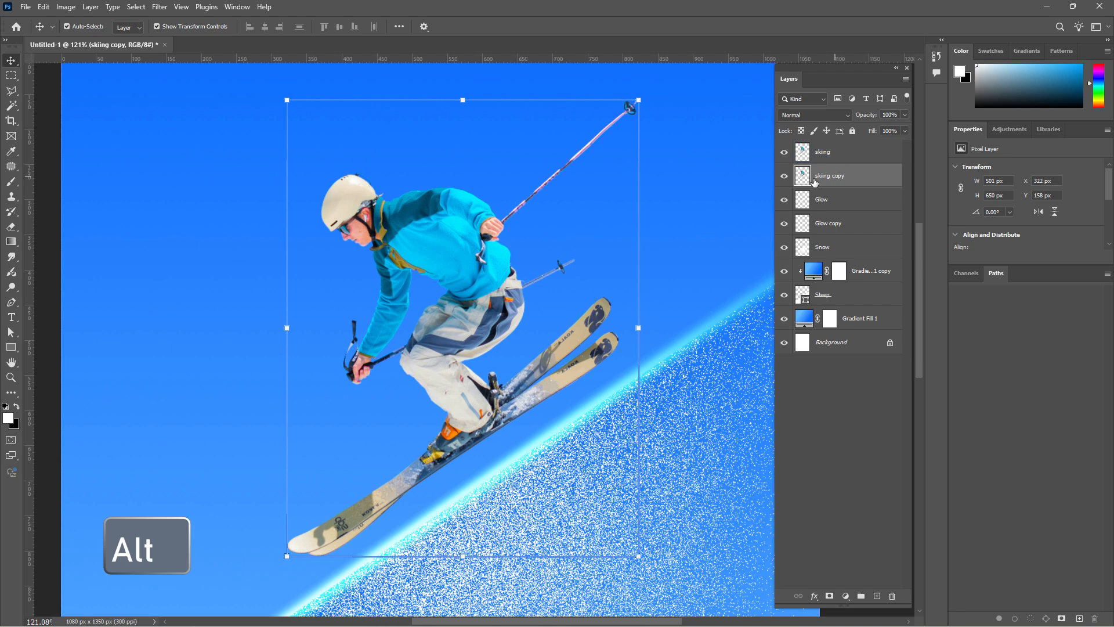
Set the upper skiing layer's blend mode to Overlay.
{"action": "left_click", "coordinate": [838, 152]}
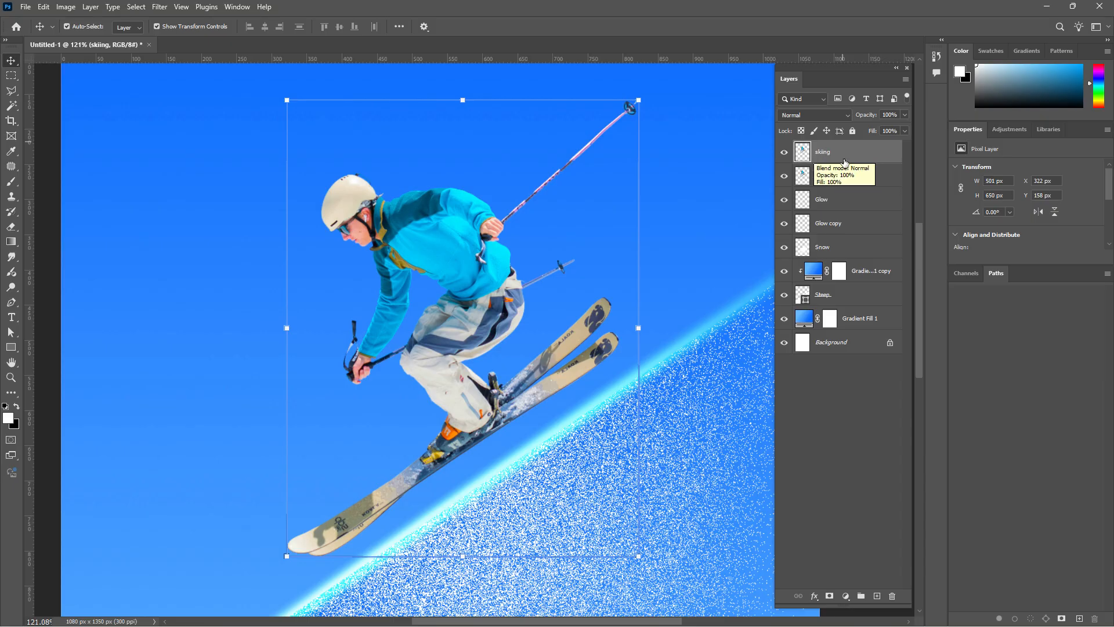
{"action": "left_click", "coordinate": [850, 117]}
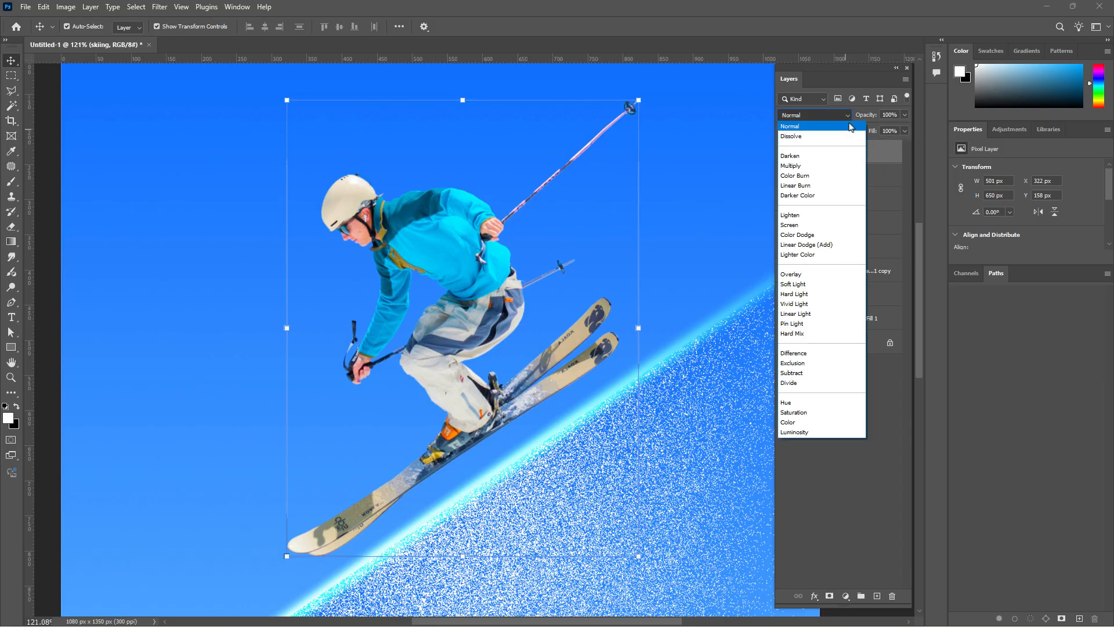
{"action": "left_click", "coordinate": [796, 274]}
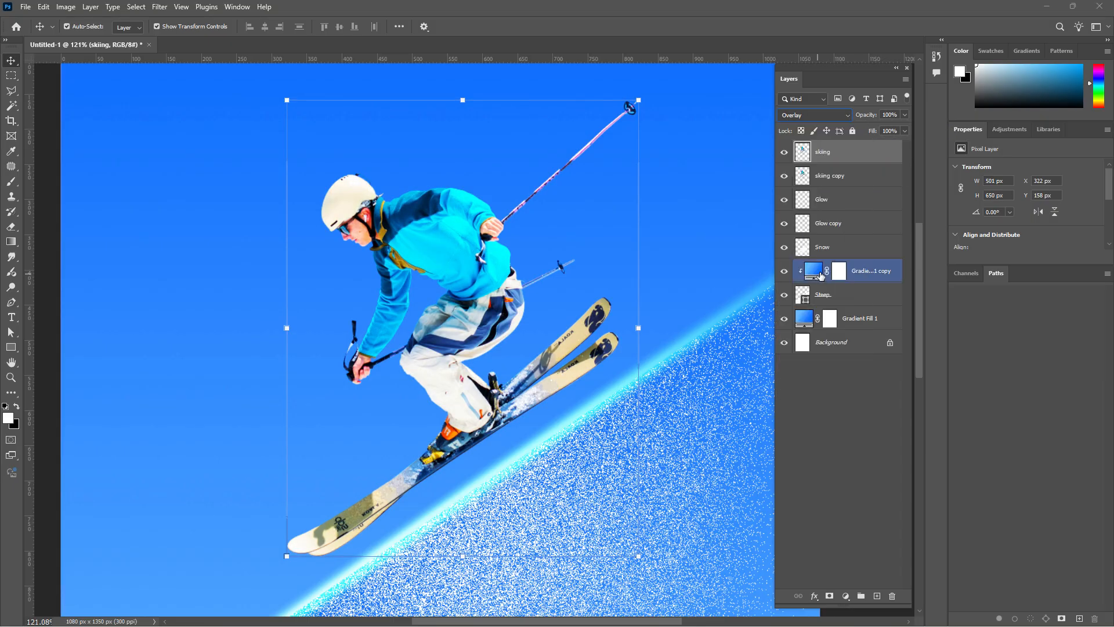
Sharpen the skier with a High Pass filter of 1.5 pixels on the Overlay layer and compare with the layer hidden.
{"action": "left_click", "coordinate": [159, 8]}
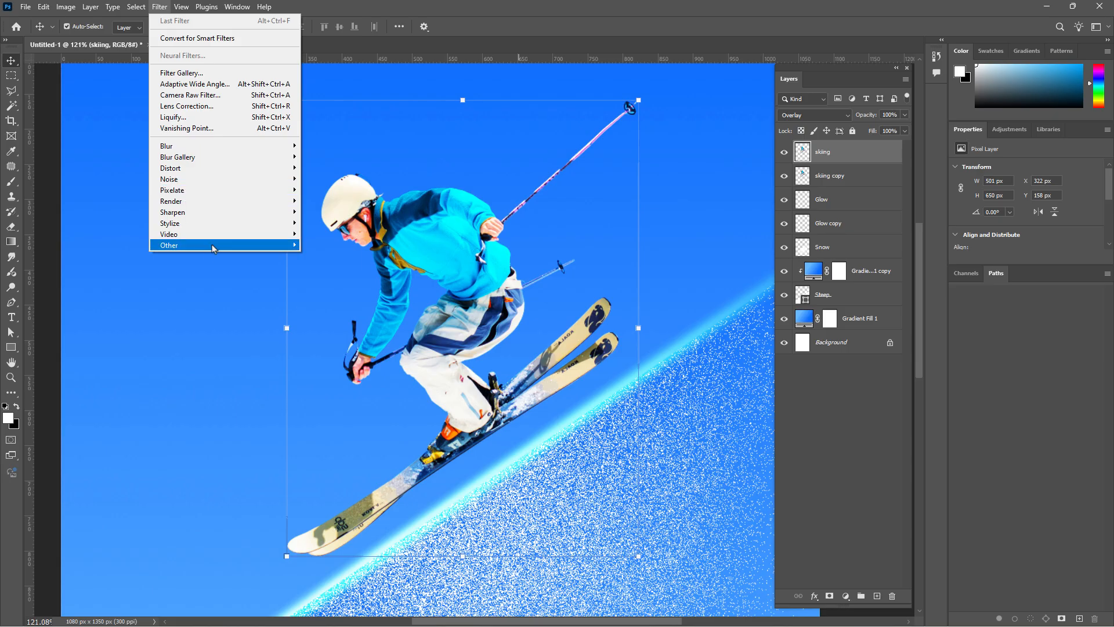
{"action": "mouse_move", "coordinate": [235, 245]}
{"action": "left_click", "coordinate": [326, 256]}
{"action": "left_click_drag", "start_coordinate": [567, 129], "coordinate": [684, 80]}
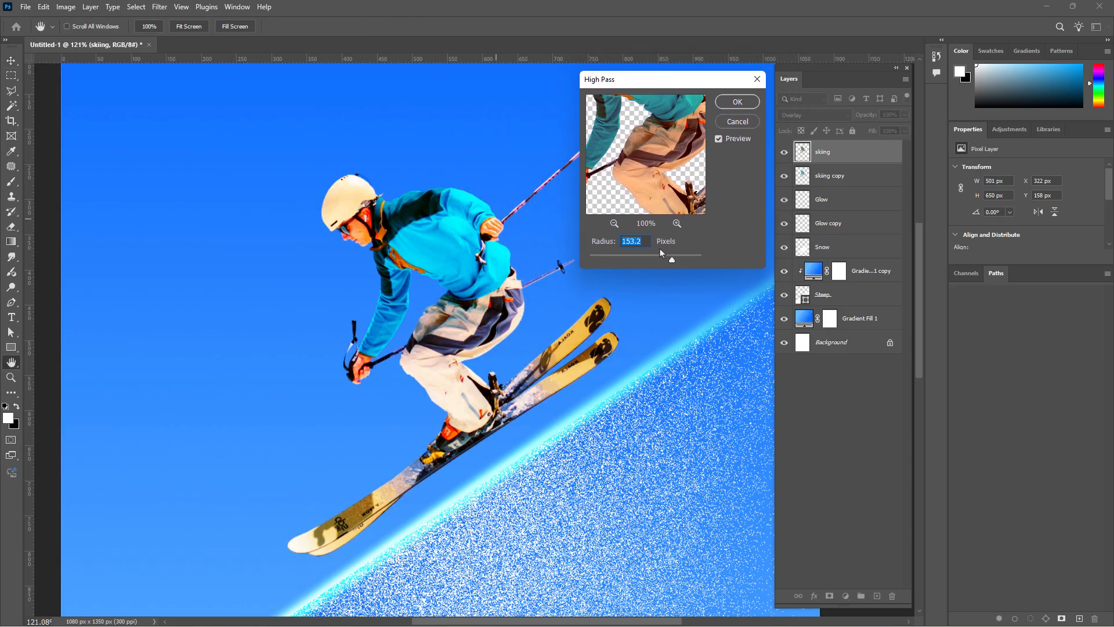
{"action": "left_click_drag", "start_coordinate": [672, 260], "coordinate": [598, 260]}
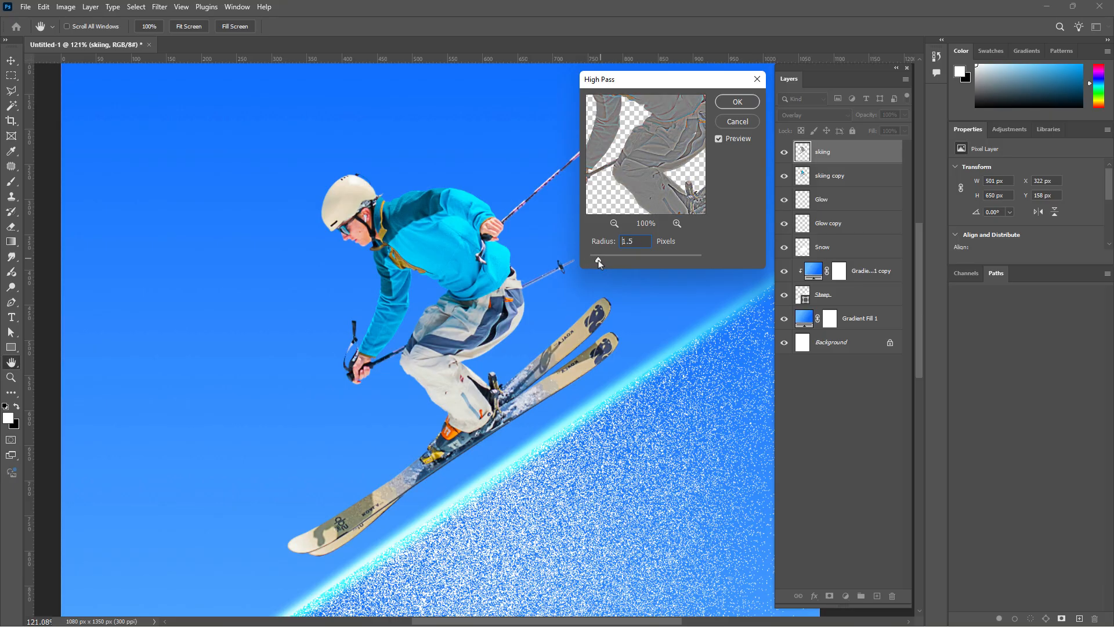
{"action": "left_click", "coordinate": [747, 102]}
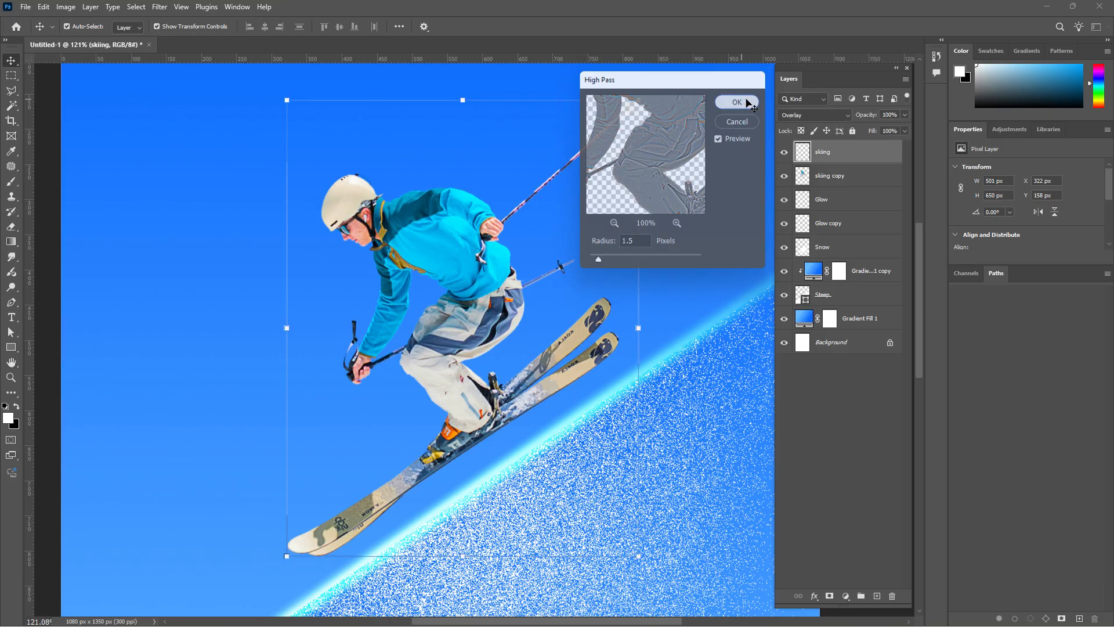
{"action": "left_click", "coordinate": [784, 154]}
{"action": "left_click", "coordinate": [784, 154]}
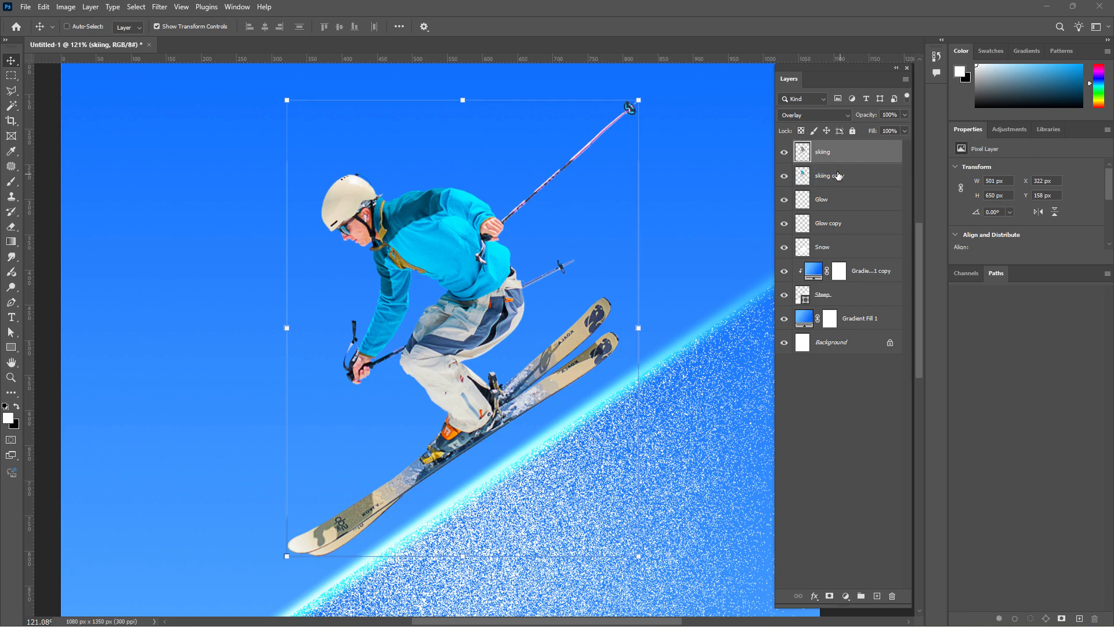
Merge the skiing and skiing copy layers into one and duplicate the merged layer beneath it.
{"action": "left_click", "coordinate": [838, 176], "text": "ctrl"}
{"action": "right_click", "coordinate": [856, 165]}
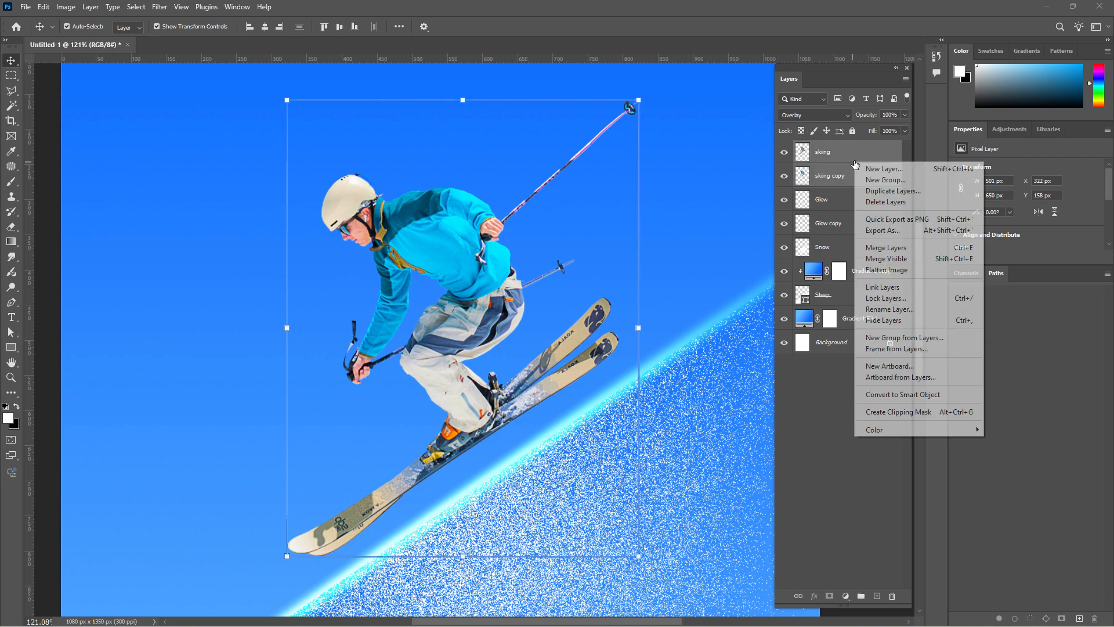
{"action": "left_click", "coordinate": [915, 248]}
{"action": "key", "text": "ctrl+0"}
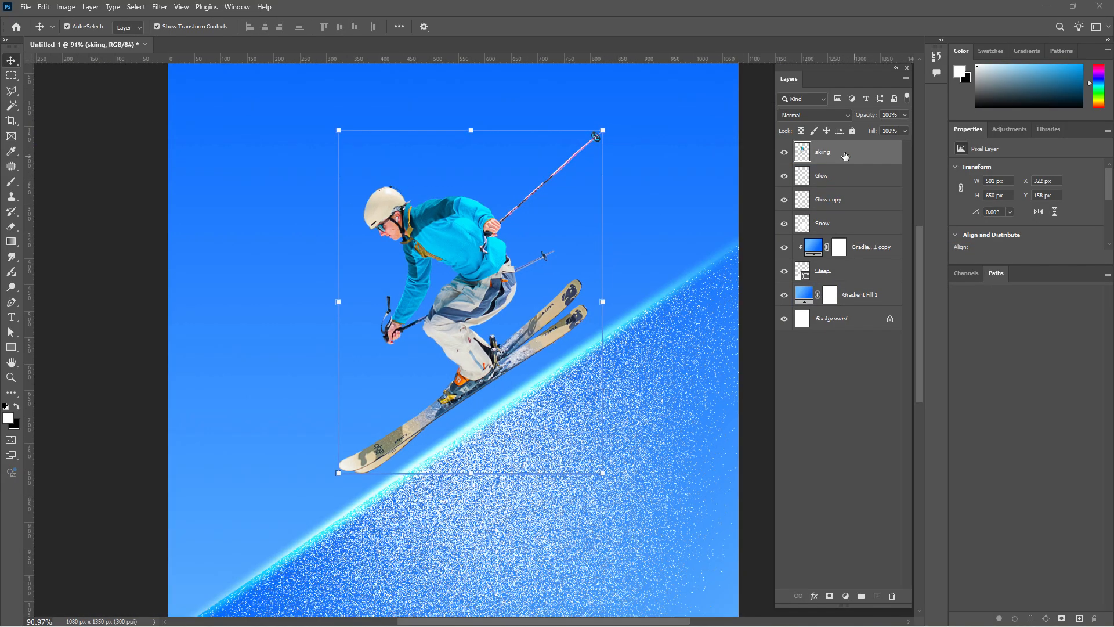
{"action": "key", "text": "ctrl+z"}
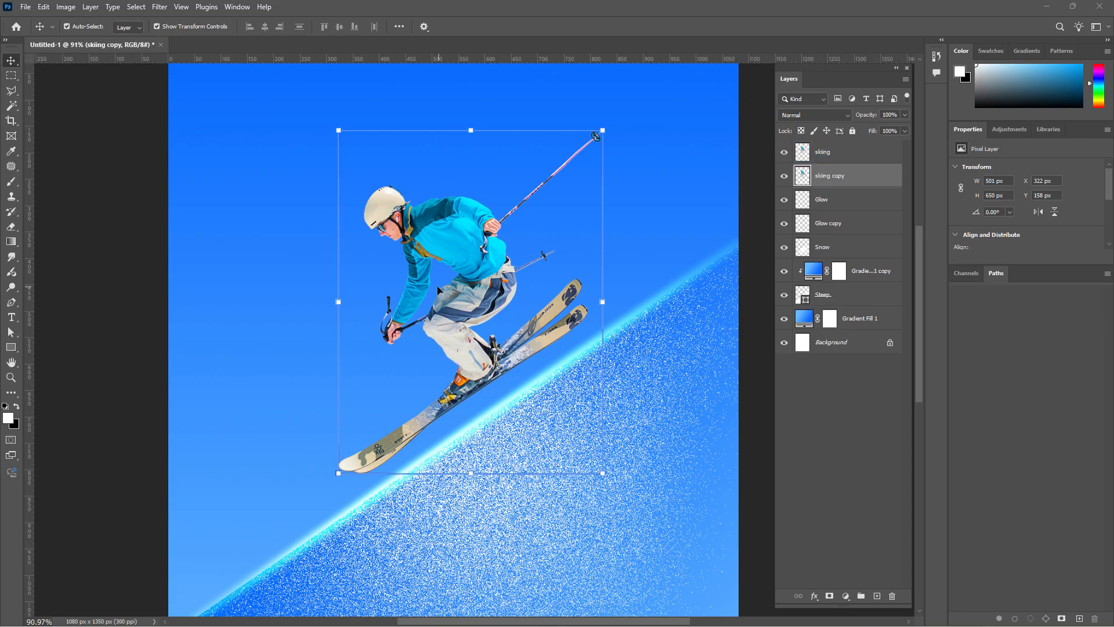
{"action": "scroll", "coordinate": [438, 290], "scroll_direction": "up", "scroll_amount": 2}
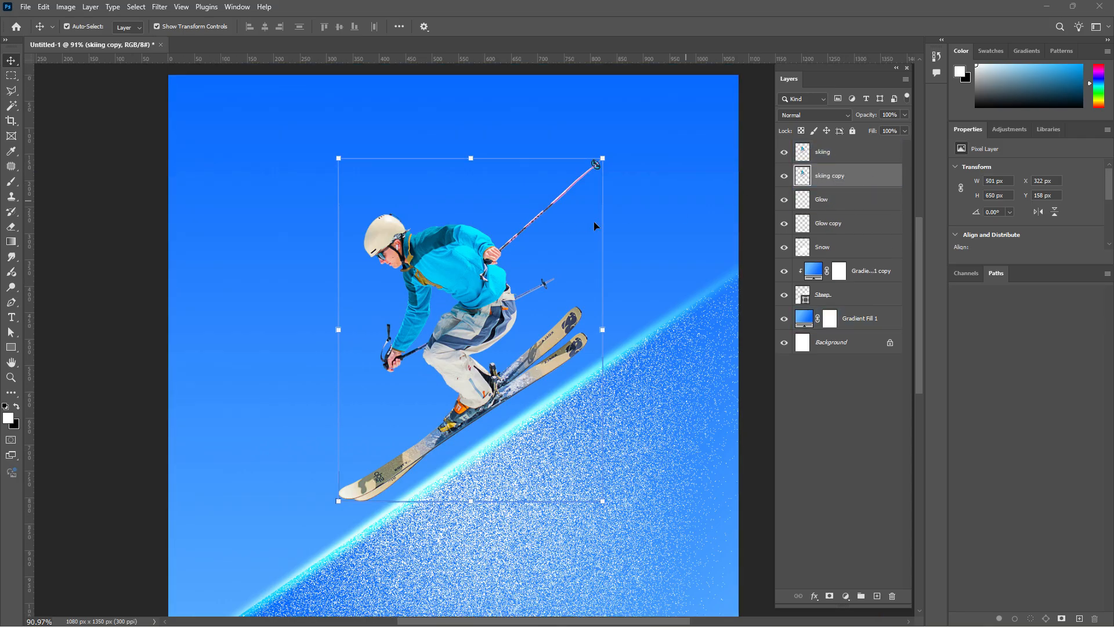
Apply a Motion Blur to the skiing copy layer with an angle of 34° and a distance of 687 pixels.
{"action": "left_click", "coordinate": [159, 7]}
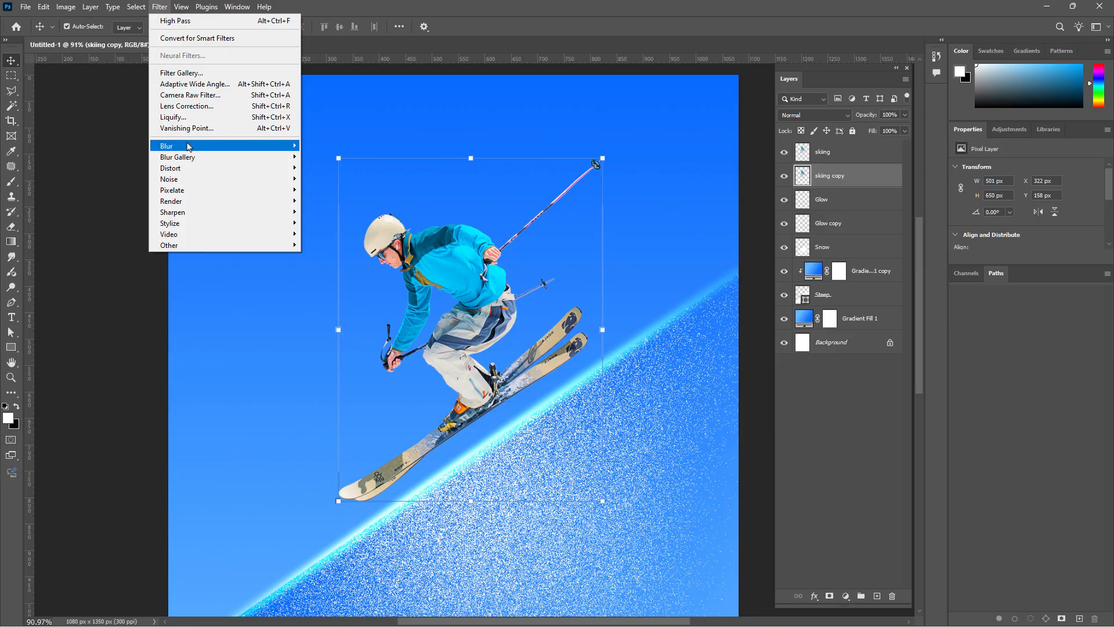
{"action": "mouse_move", "coordinate": [187, 147]}
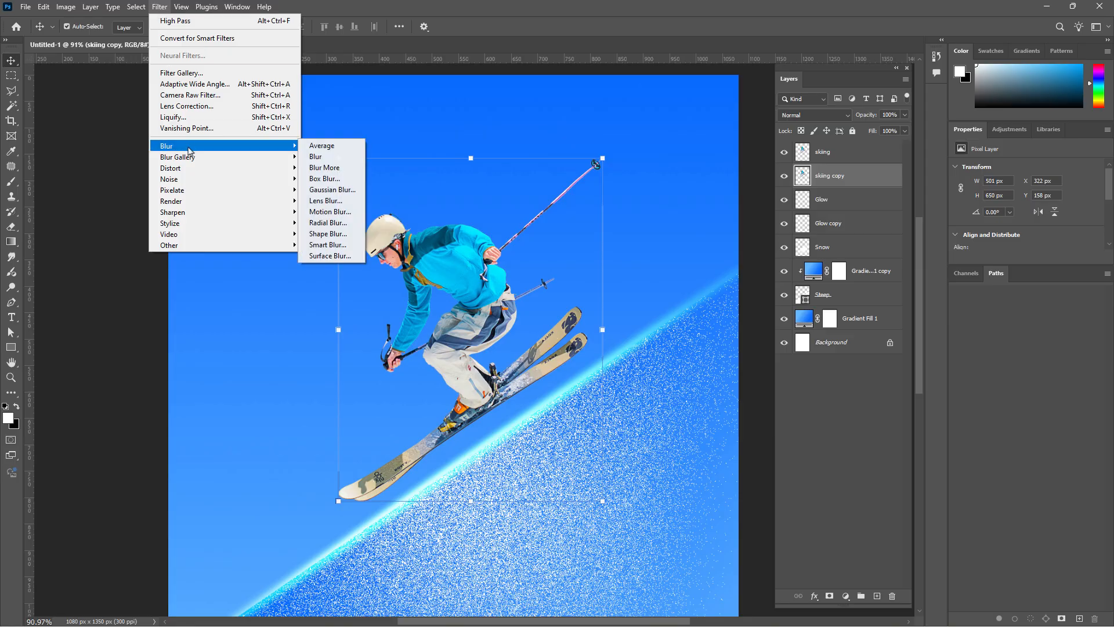
{"action": "left_click", "coordinate": [330, 212]}
{"action": "left_click_drag", "start_coordinate": [832, 62], "coordinate": [733, 73]}
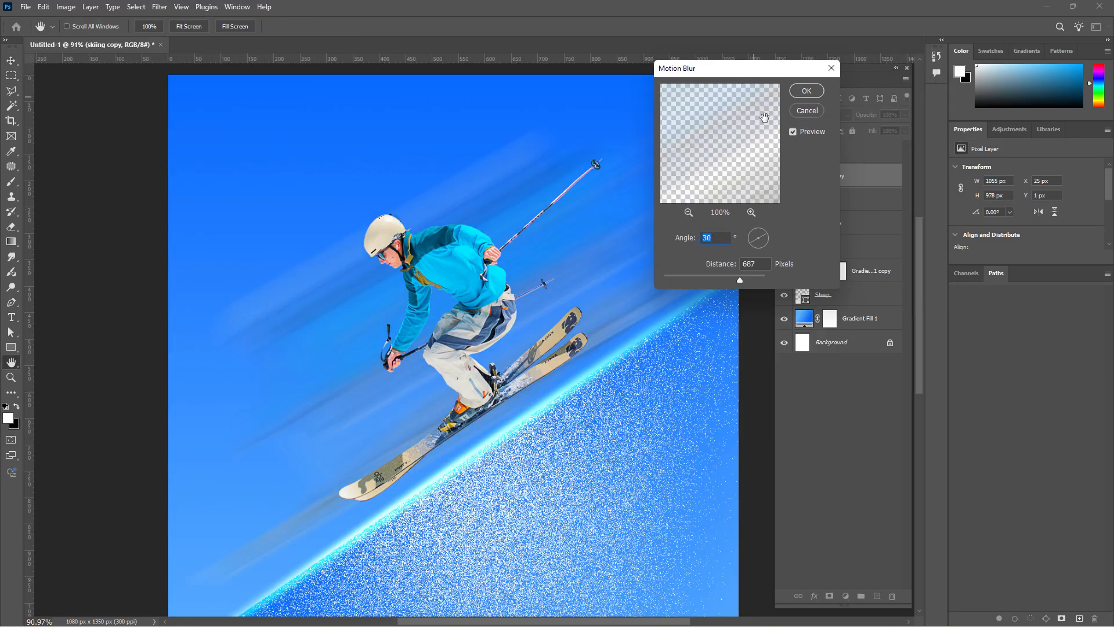
{"action": "left_click_drag", "start_coordinate": [768, 235], "coordinate": [769, 231]}
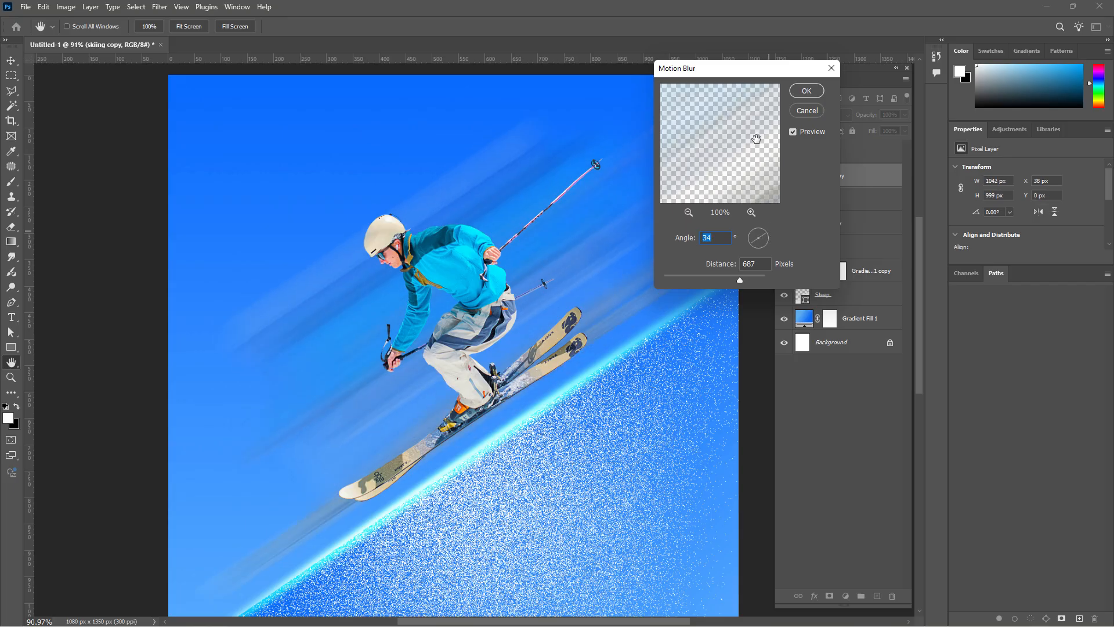
{"action": "left_click_drag", "start_coordinate": [765, 70], "coordinate": [875, 87]}
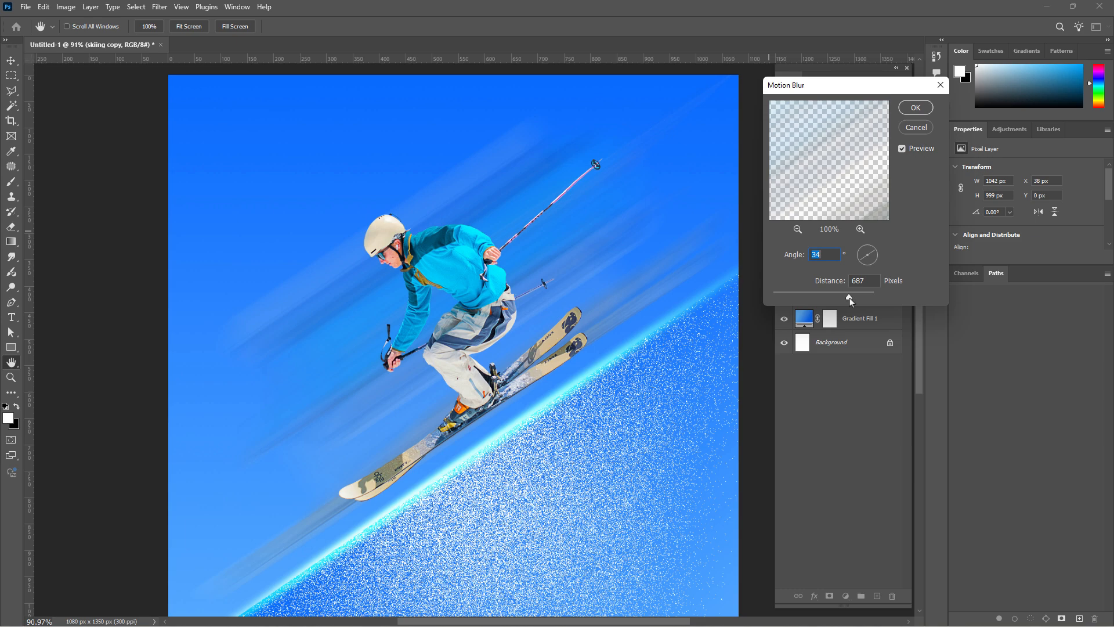
{"action": "left_click_drag", "start_coordinate": [851, 300], "coordinate": [851, 299]}
{"action": "left_click_drag", "start_coordinate": [875, 81], "coordinate": [928, 66]}
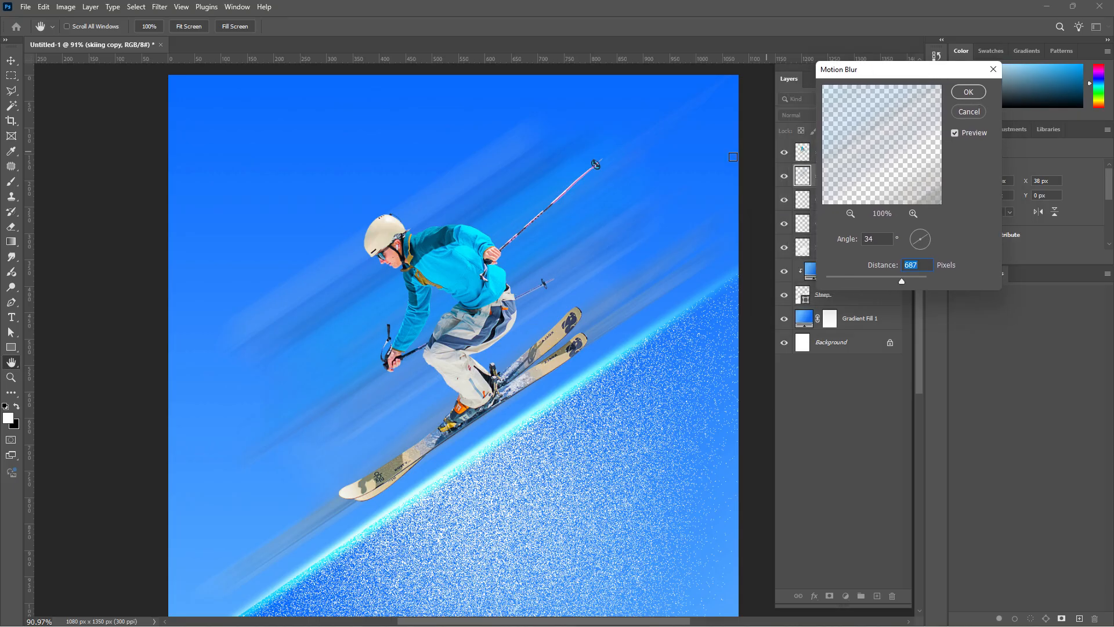
{"action": "left_click", "coordinate": [969, 91]}
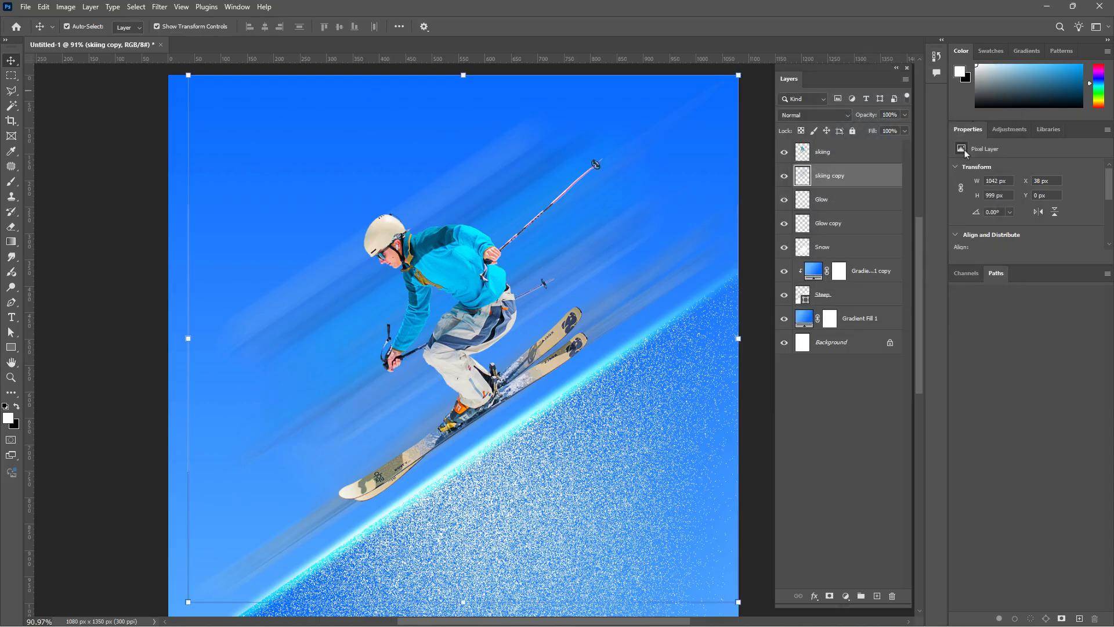
Erase the motion blur streaks in front of the skier with a large soft eraser, keeping the streaks trailing behind.
{"action": "scroll", "coordinate": [289, 222], "scroll_direction": "down", "scroll_amount": 2}
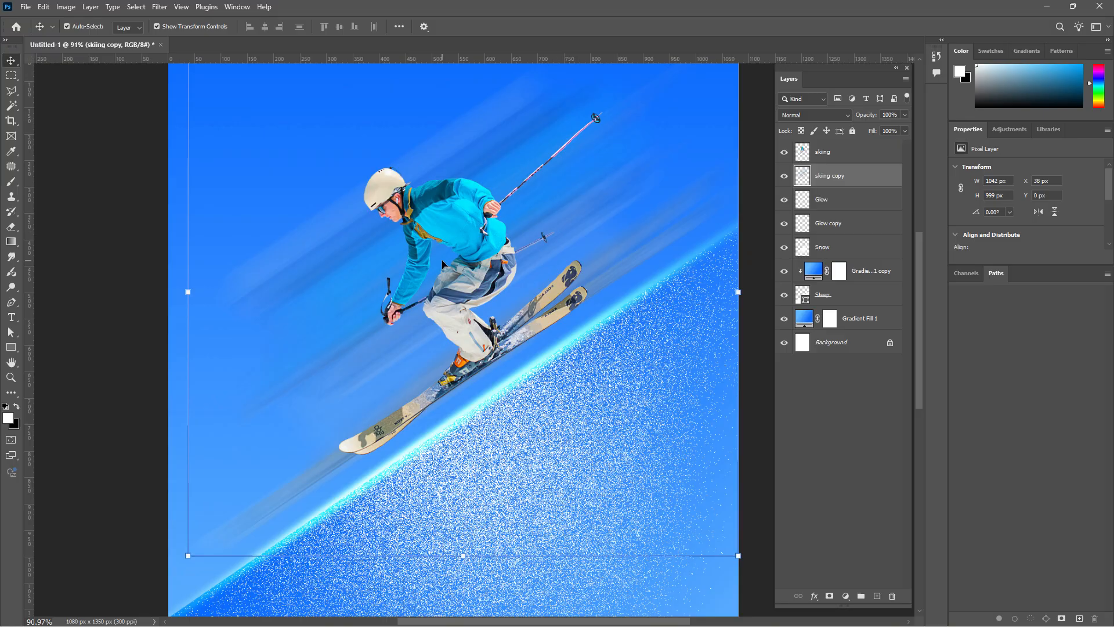
{"action": "scroll", "coordinate": [442, 264], "scroll_direction": "up", "scroll_amount": 1}
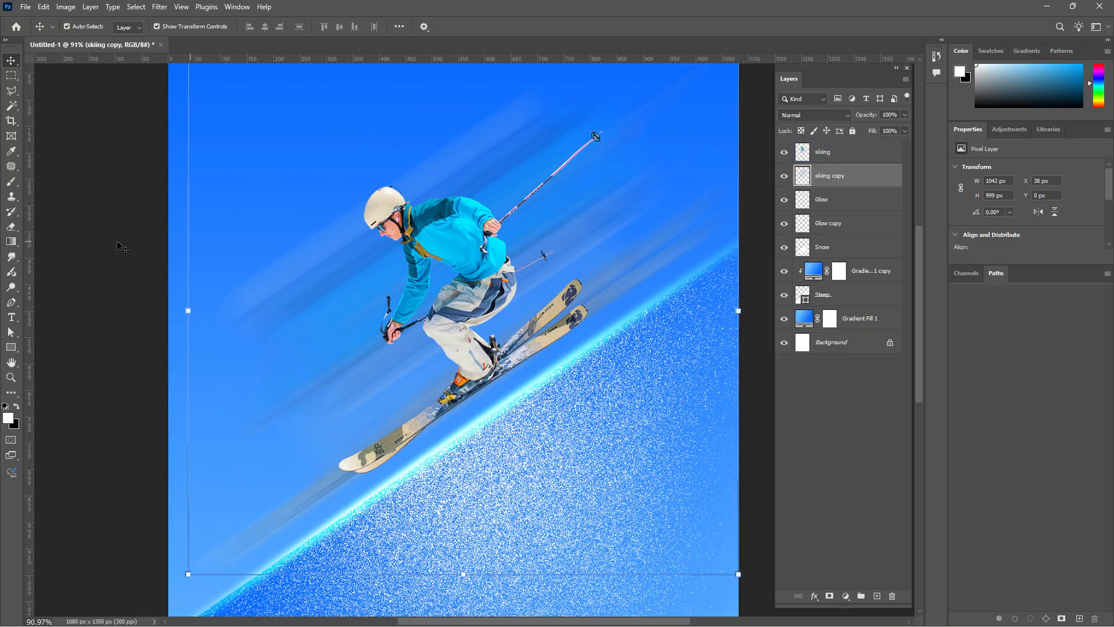
{"action": "key", "text": "e"}
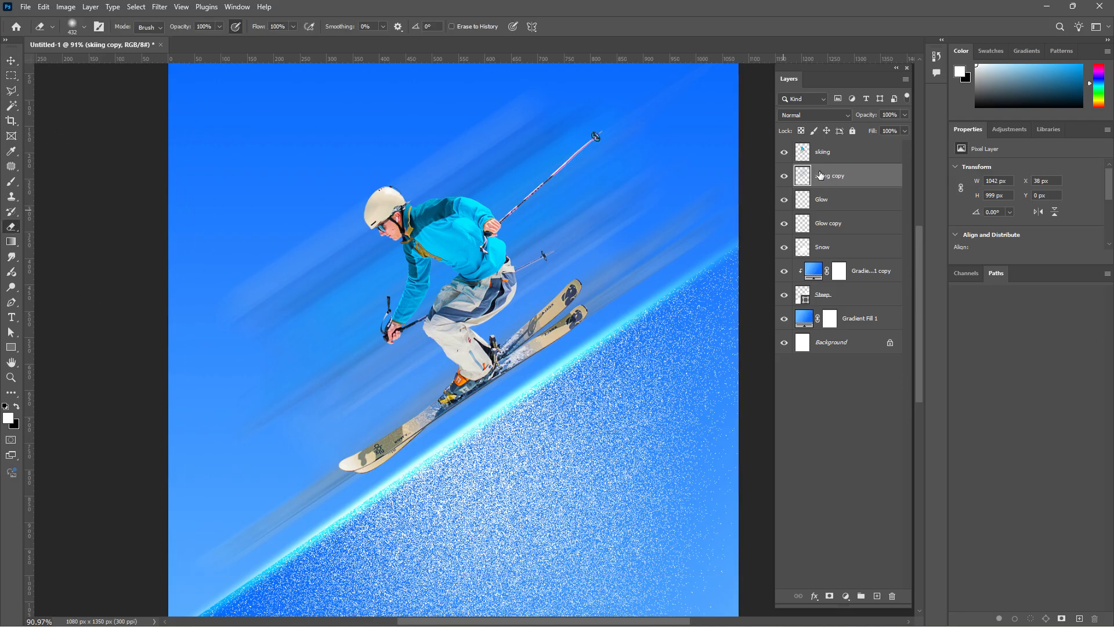
{"action": "left_click", "coordinate": [84, 27]}
{"action": "left_click_drag", "start_coordinate": [127, 63], "coordinate": [120, 62]}
{"action": "mouse_move", "coordinate": [325, 262]}
{"action": "left_mouse_down"}
{"action": "mouse_move", "coordinate": [260, 317]}
{"action": "mouse_move", "coordinate": [297, 329]}
{"action": "mouse_move", "coordinate": [318, 288]}
{"action": "mouse_move", "coordinate": [330, 322]}
{"action": "mouse_move", "coordinate": [282, 375]}
{"action": "mouse_move", "coordinate": [311, 385]}
{"action": "left_mouse_up"}
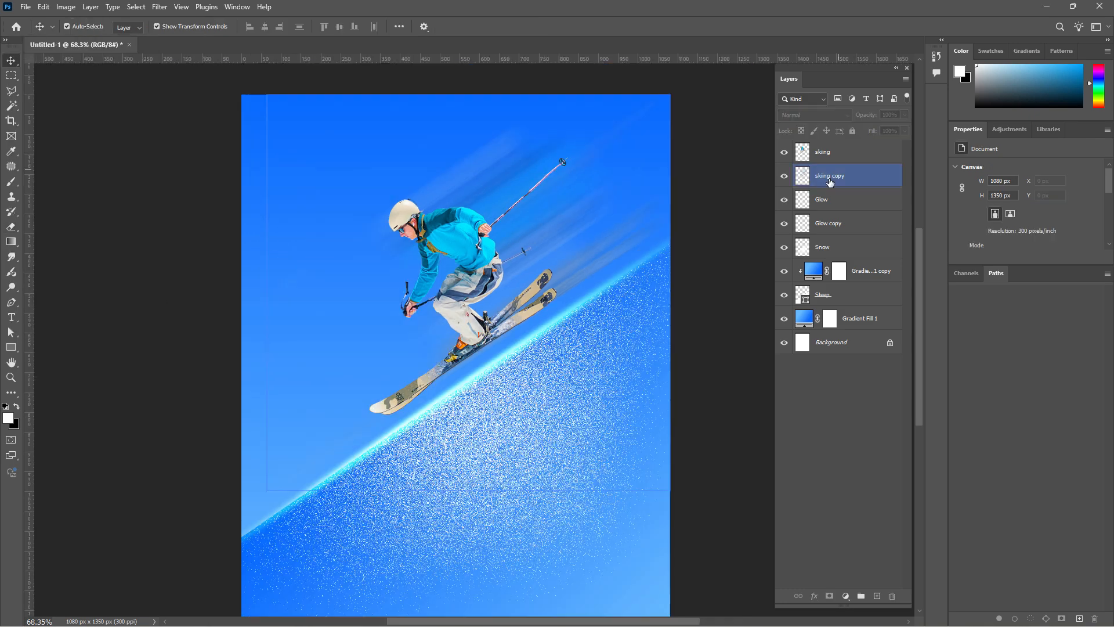
Rename the skiing copy layer "Motion blur" and add a new layer named "Sunlight glow" above the skiing layer.
{"action": "double_click", "coordinate": [831, 175]}
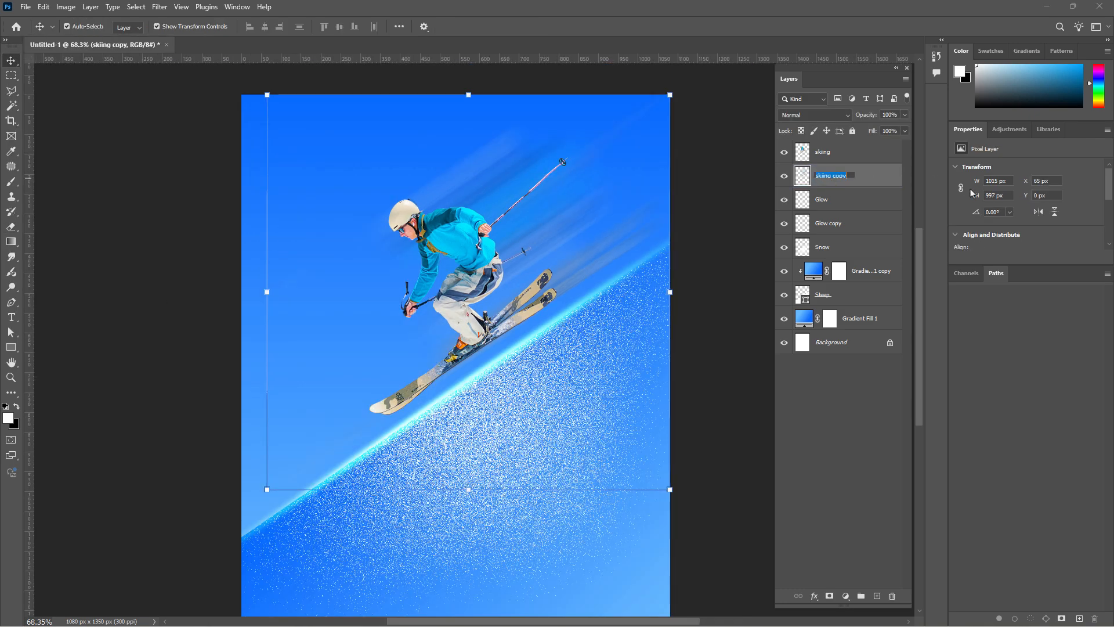
{"action": "type", "text": "Motion blur"}
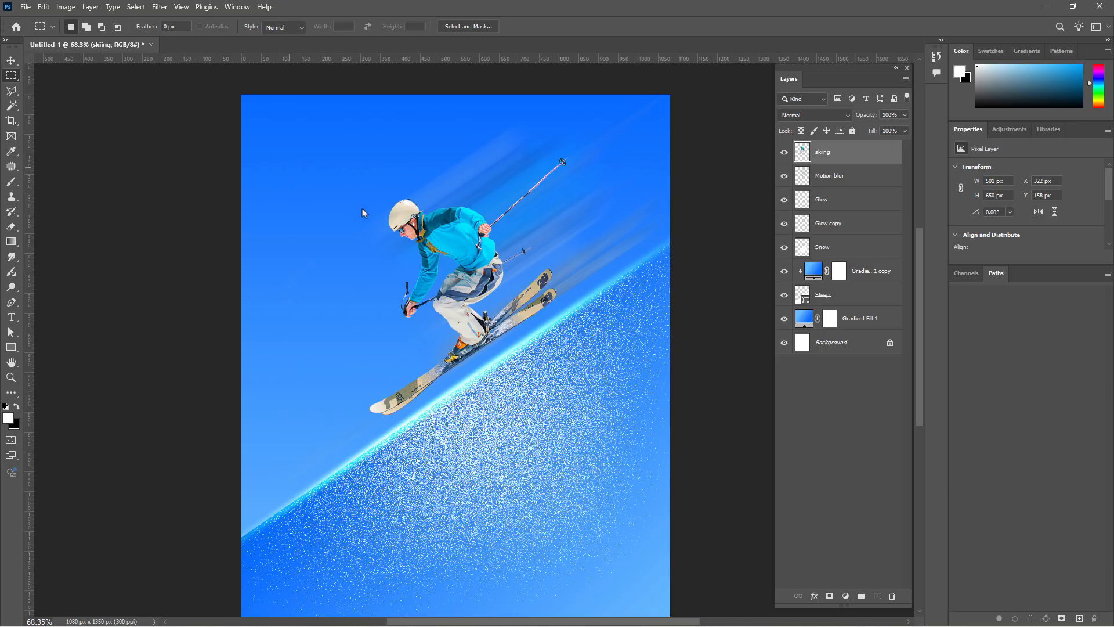
{"action": "left_click", "coordinate": [878, 597]}
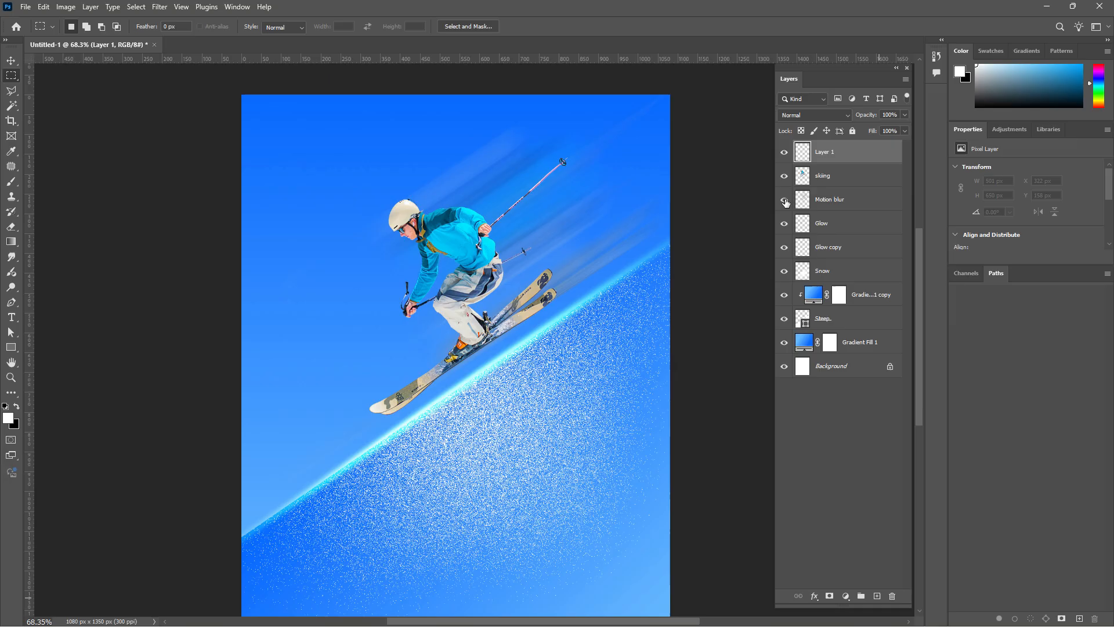
{"action": "double_click", "coordinate": [821, 152]}
{"action": "type", "text": "Sunlight glow"}
{"action": "key", "text": "Return"}
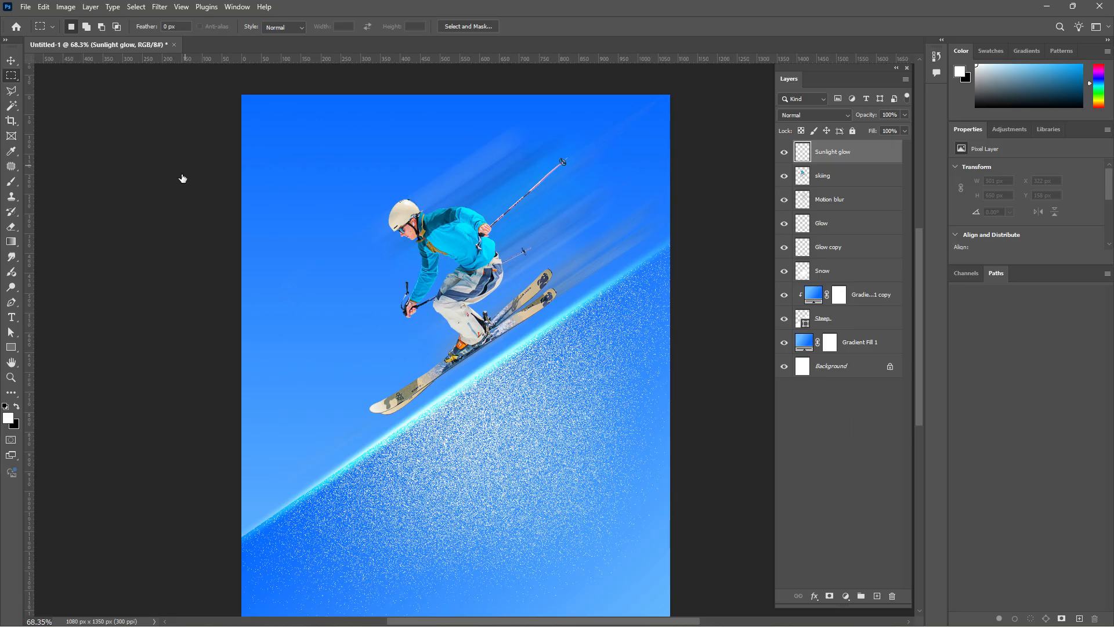
Paint a white glow at the poster's upper-left edge on the Sunlight glow layer with an 800 px Soft Round brush.
{"action": "left_click", "coordinate": [11, 181]}
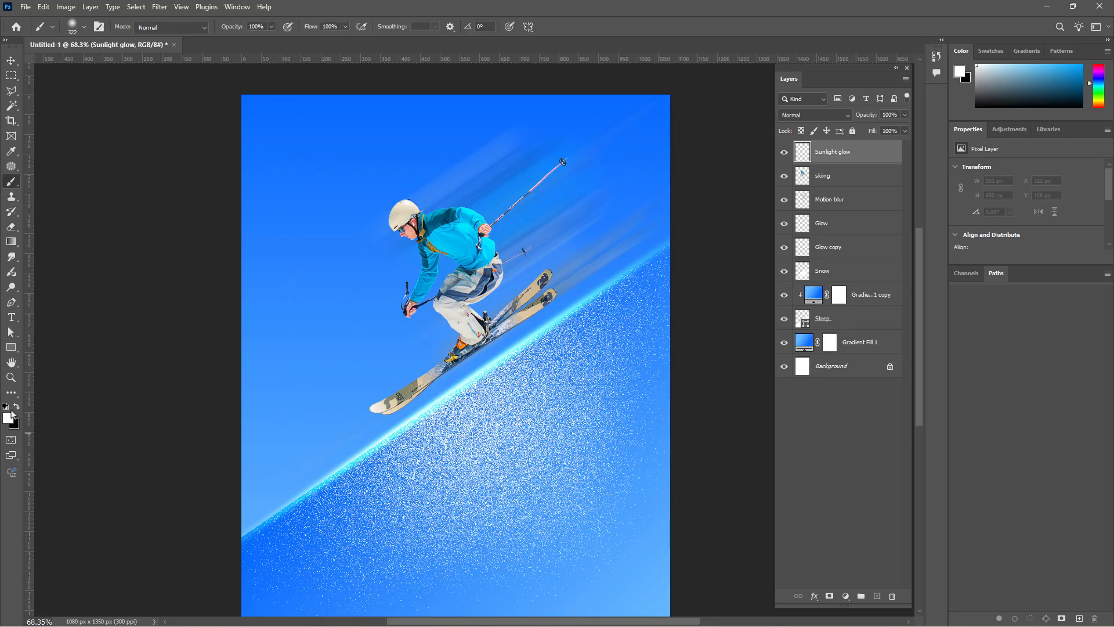
{"action": "left_click", "coordinate": [84, 27]}
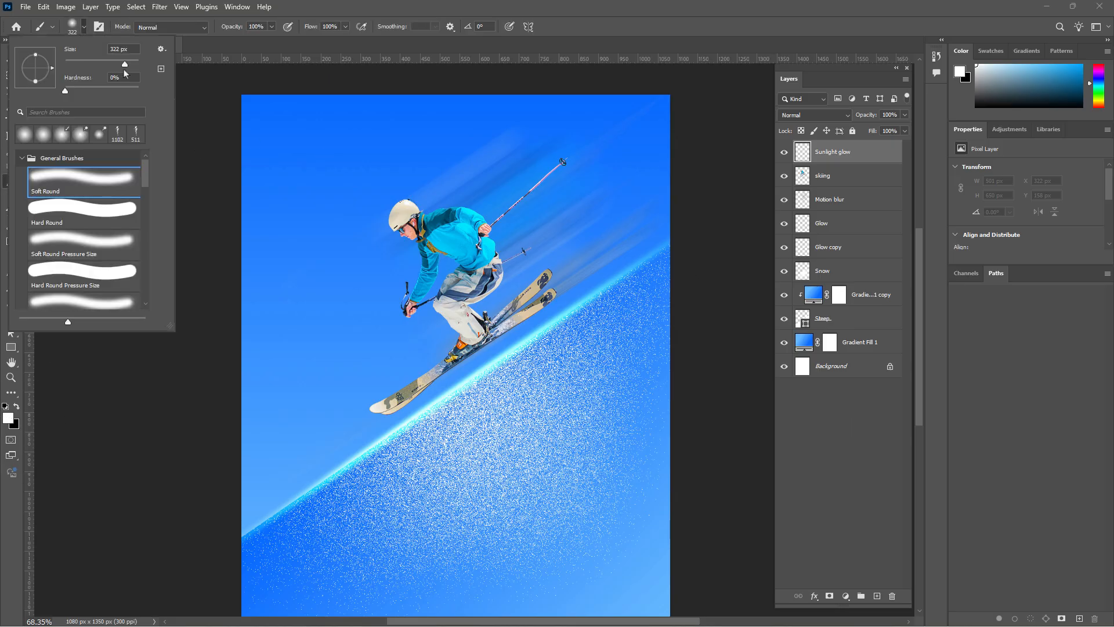
{"action": "left_click_drag", "start_coordinate": [128, 63], "coordinate": [132, 65]}
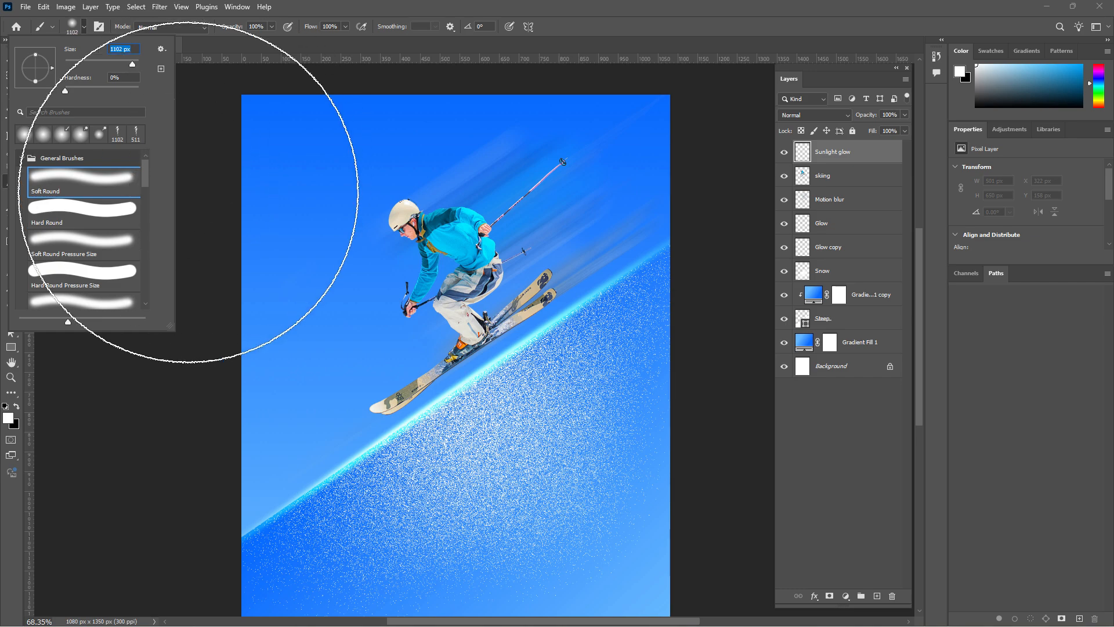
{"action": "type", "text": "80"}
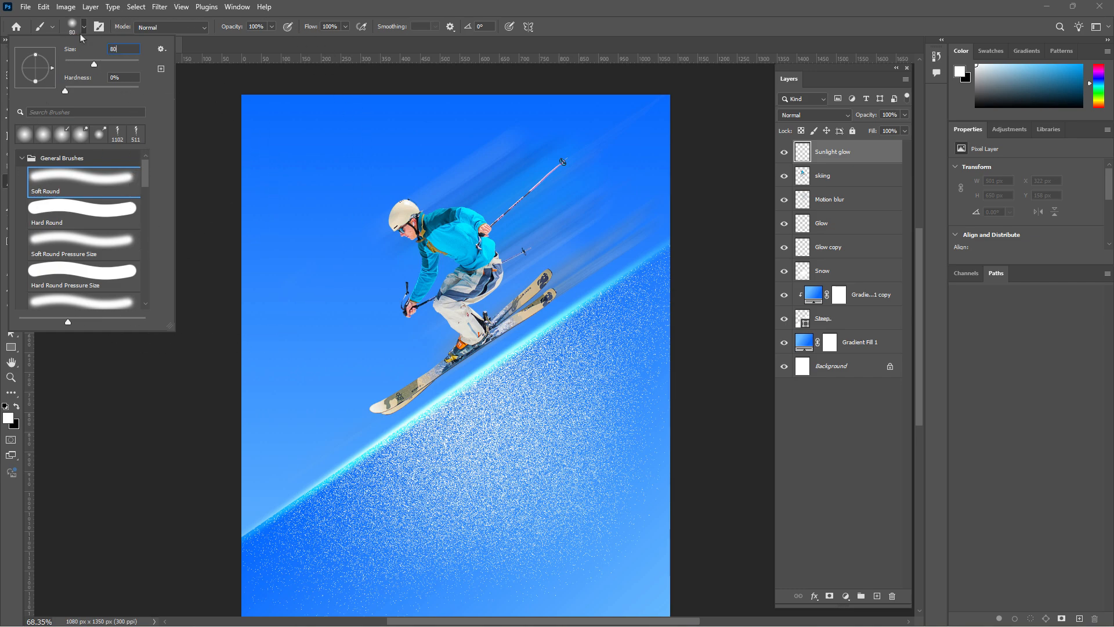
{"action": "type", "text": "0"}
{"action": "key", "text": "Return"}
{"action": "left_click", "coordinate": [186, 199]}
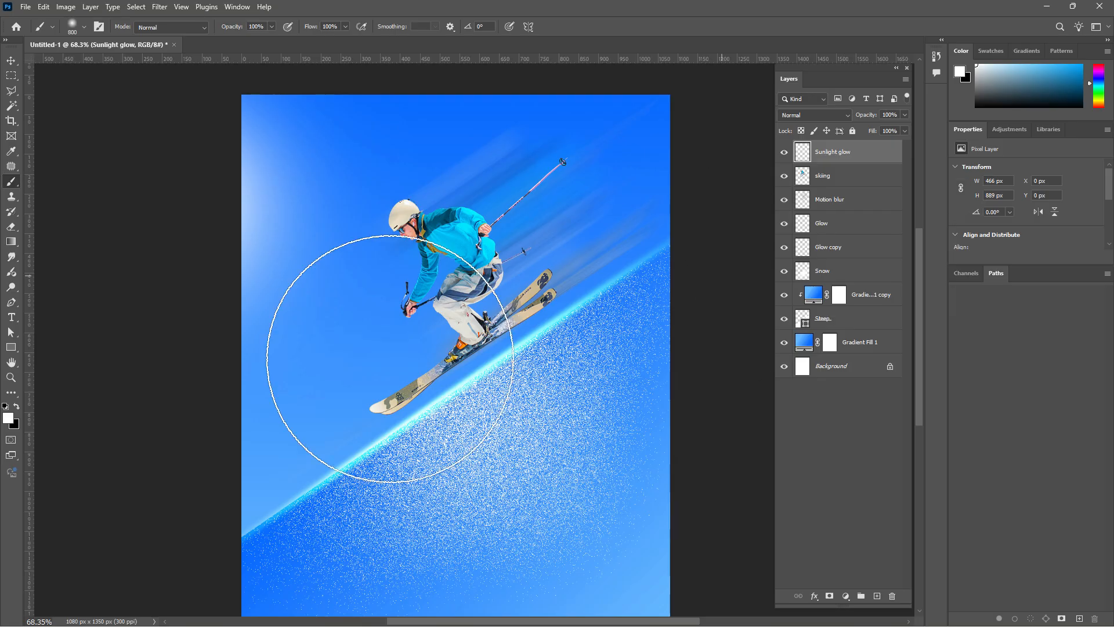
{"action": "left_click", "coordinate": [11, 76]}
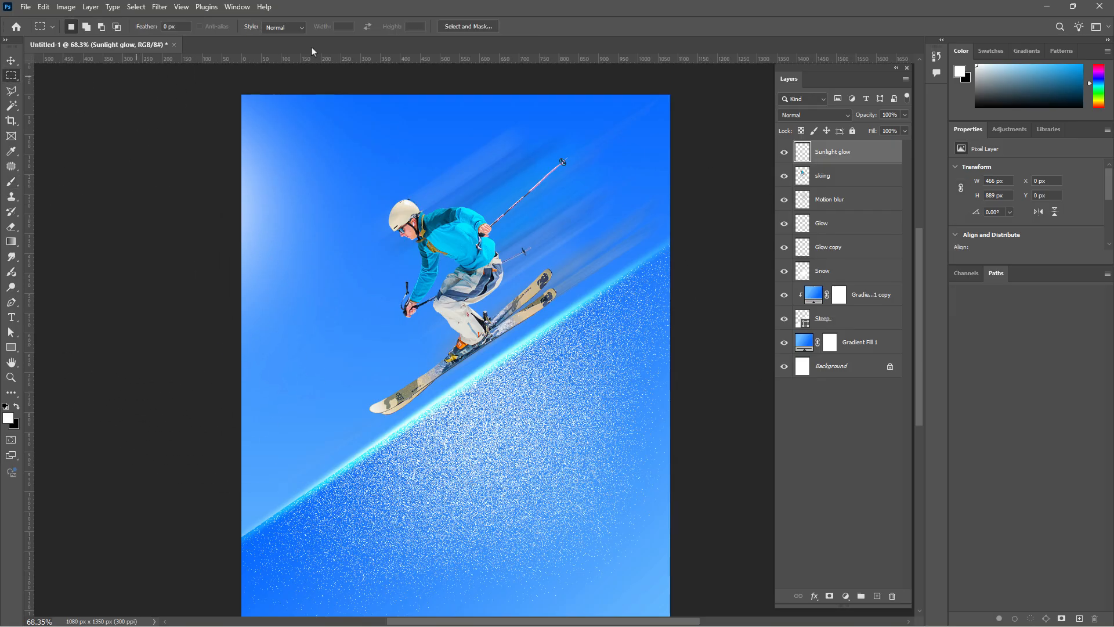
{"action": "left_click", "coordinate": [7, 61]}
Select the skier's outline by magic-wanding the empty area of the skiing layer and inverting the selection.
{"action": "left_click", "coordinate": [848, 176]}
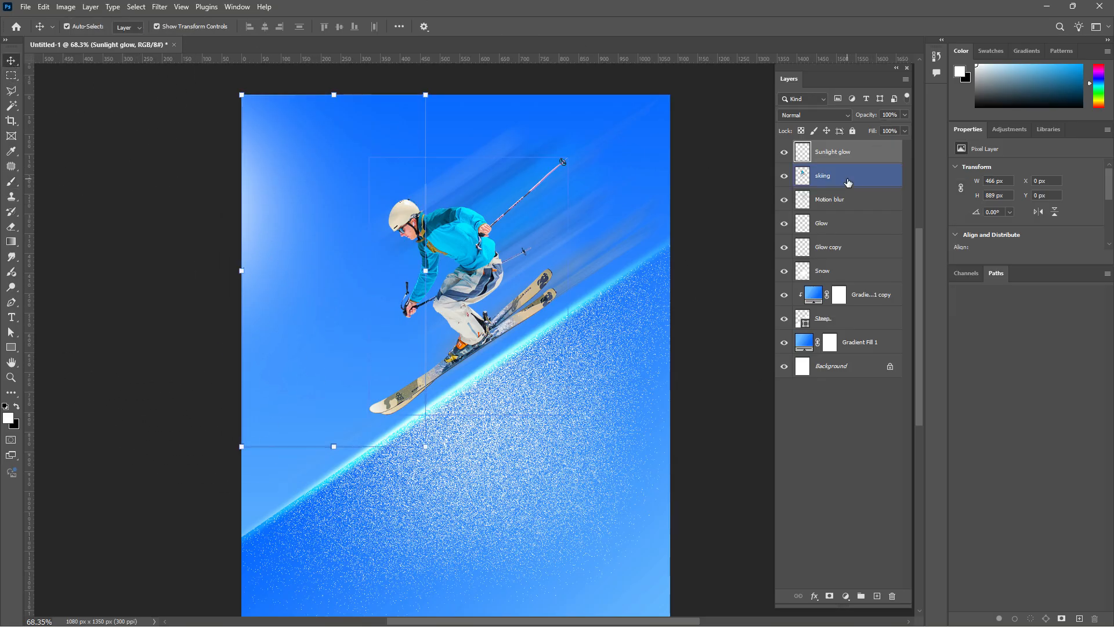
{"action": "scroll", "coordinate": [429, 236], "scroll_direction": "up", "scroll_amount": 3}
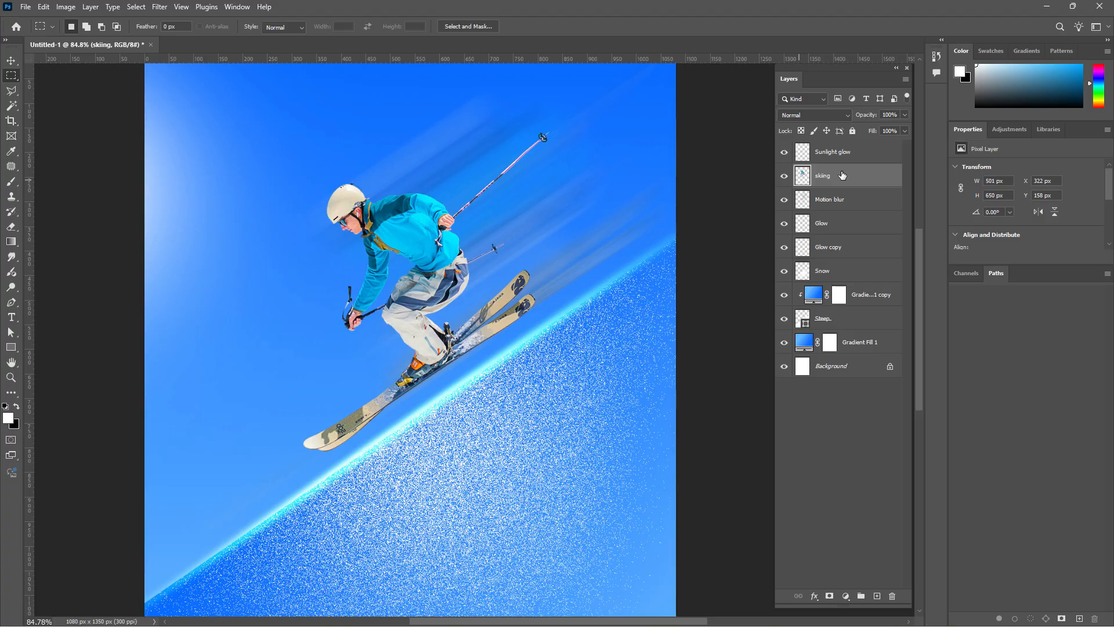
{"action": "left_click", "coordinate": [11, 105]}
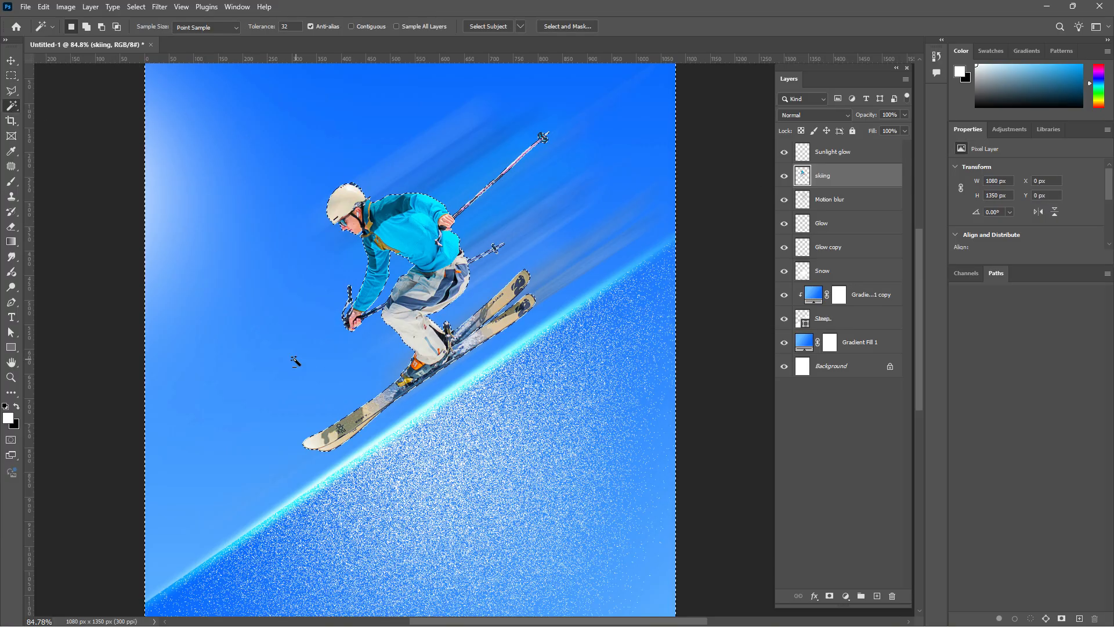
{"action": "scroll", "coordinate": [294, 353], "scroll_direction": "up", "scroll_amount": 2}
{"action": "scroll", "coordinate": [399, 264], "scroll_direction": "up", "scroll_amount": 2}
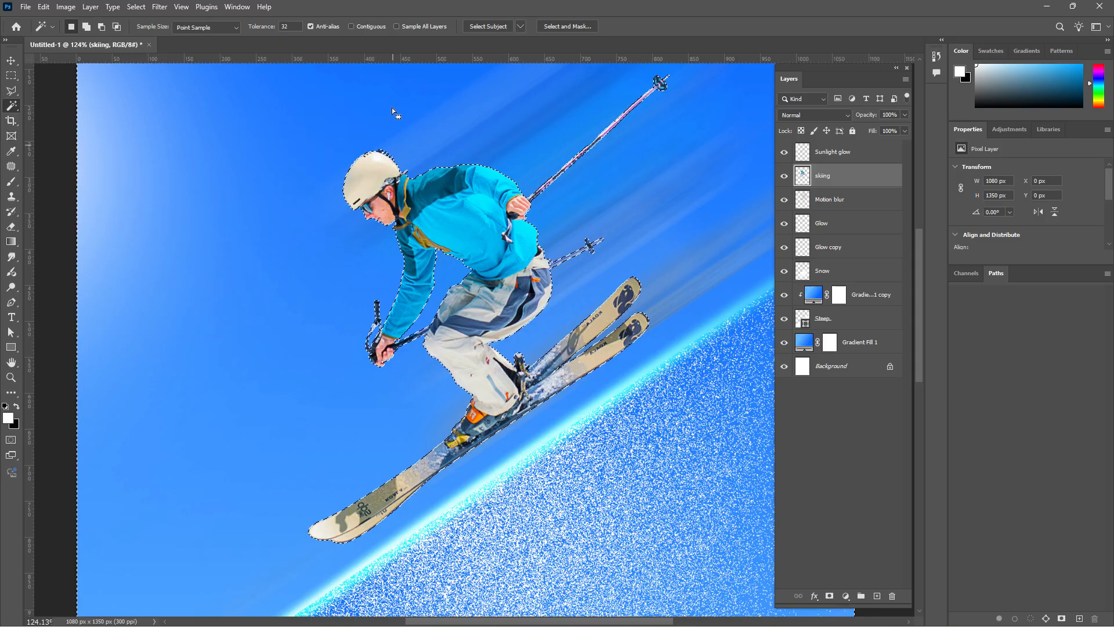
{"action": "left_click", "coordinate": [136, 6]}
{"action": "left_click", "coordinate": [170, 60]}
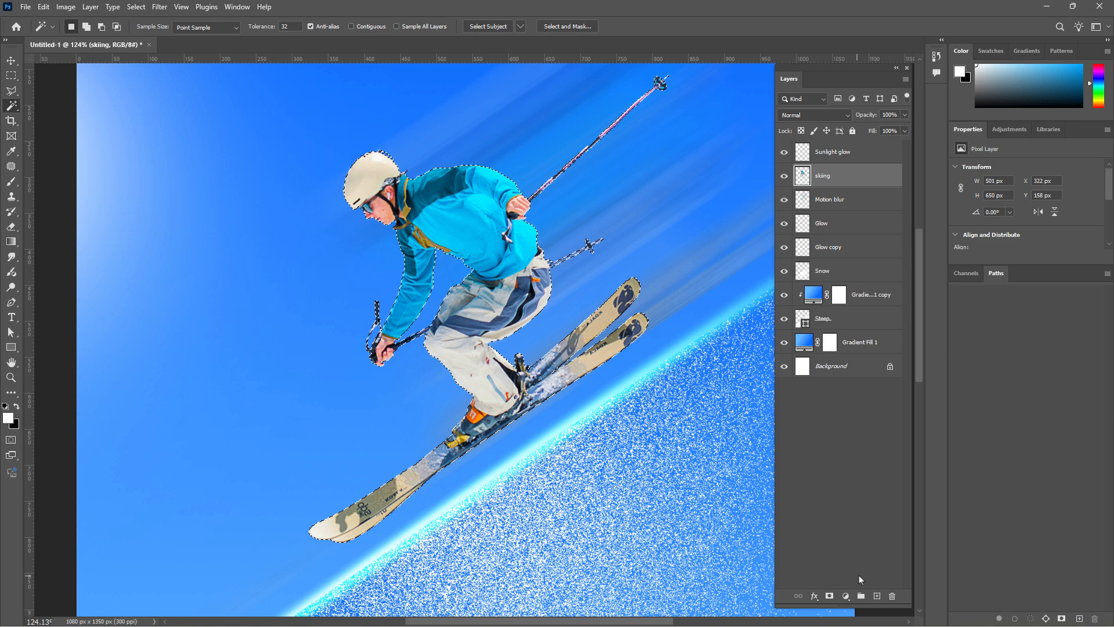
Add a new layer named "Sliver line" directly above the skiing layer, keeping the skier selection active.
{"action": "left_click", "coordinate": [878, 595]}
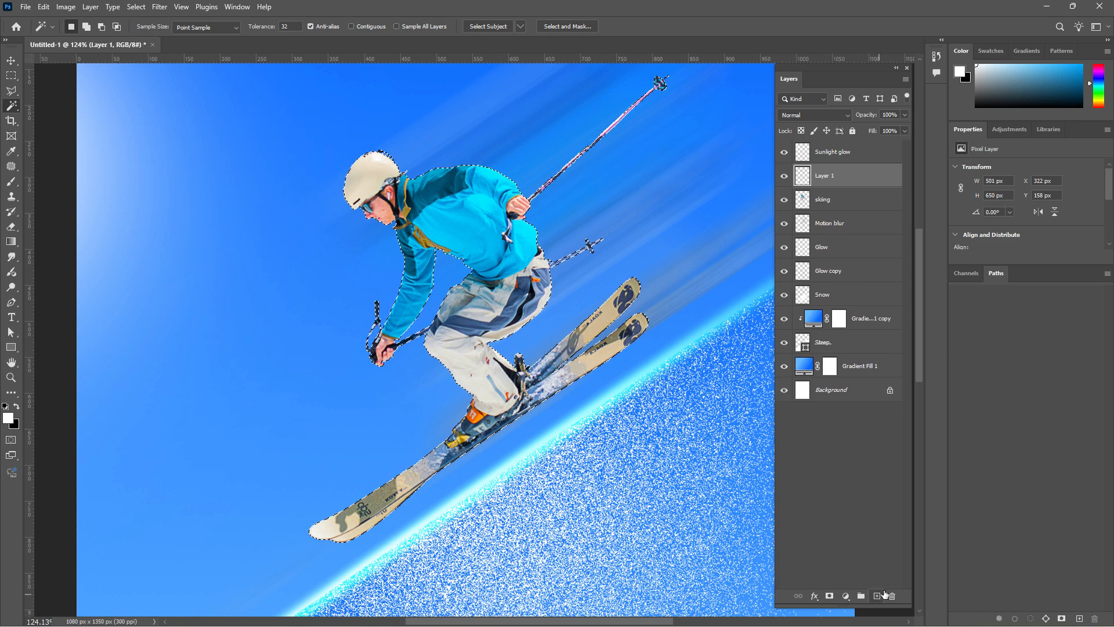
{"action": "double_click", "coordinate": [829, 177]}
{"action": "type", "text": "Sliver line"}
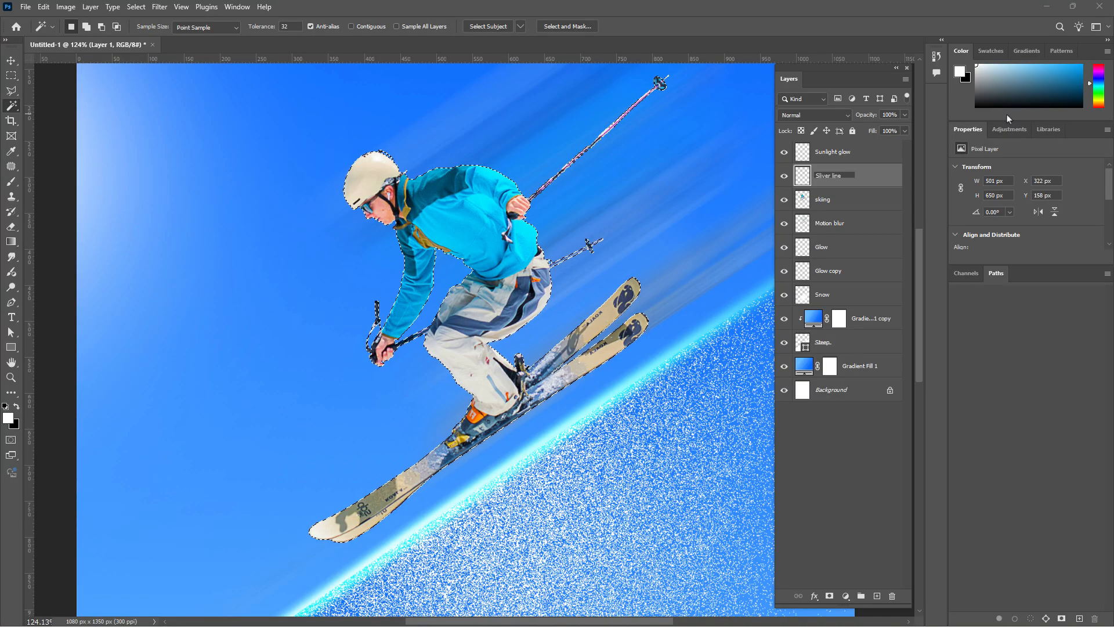
{"action": "key", "text": "Return"}
Paint a white rim highlight along the skier's front edge from the helmet to the upper sleeve with a 20 px Soft Round brush.
{"action": "left_click", "coordinate": [10, 183]}
{"action": "left_click", "coordinate": [84, 26]}
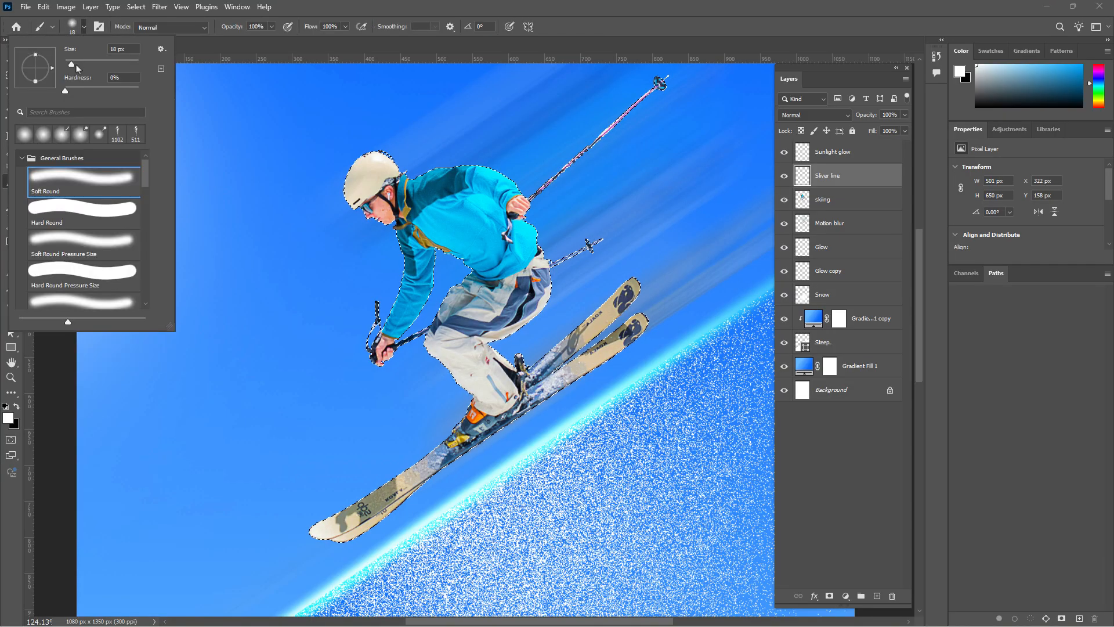
{"action": "mouse_move", "coordinate": [75, 63]}
{"action": "left_mouse_down"}
{"action": "mouse_move", "coordinate": [112, 65]}
{"action": "mouse_move", "coordinate": [73, 69]}
{"action": "left_mouse_up"}
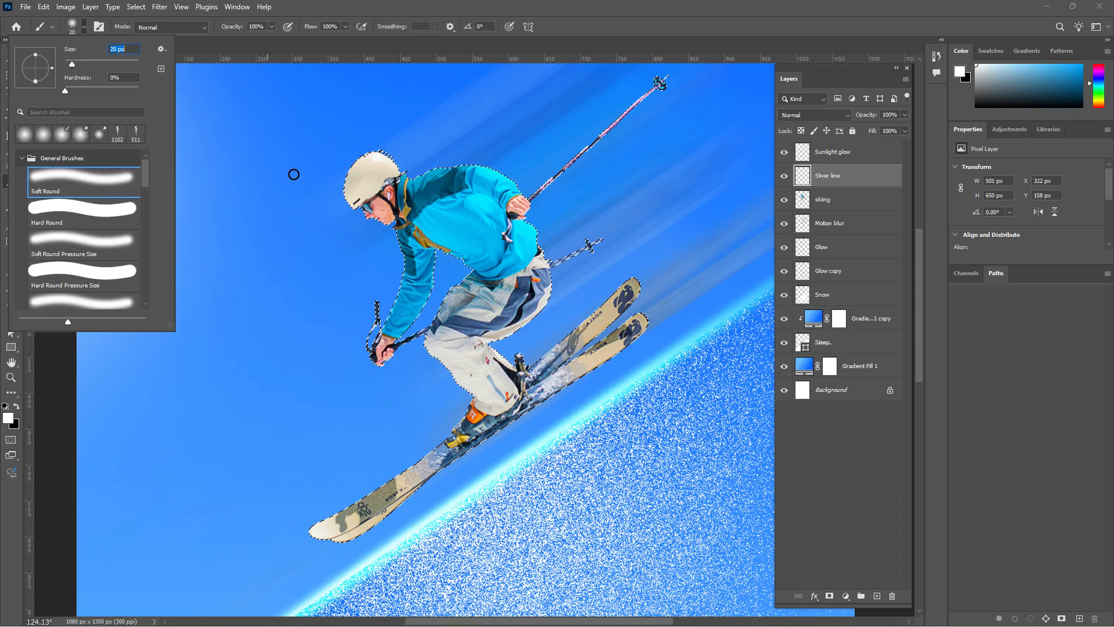
{"action": "left_click", "coordinate": [83, 27]}
{"action": "scroll", "coordinate": [319, 233], "scroll_direction": "up", "scroll_amount": 6}
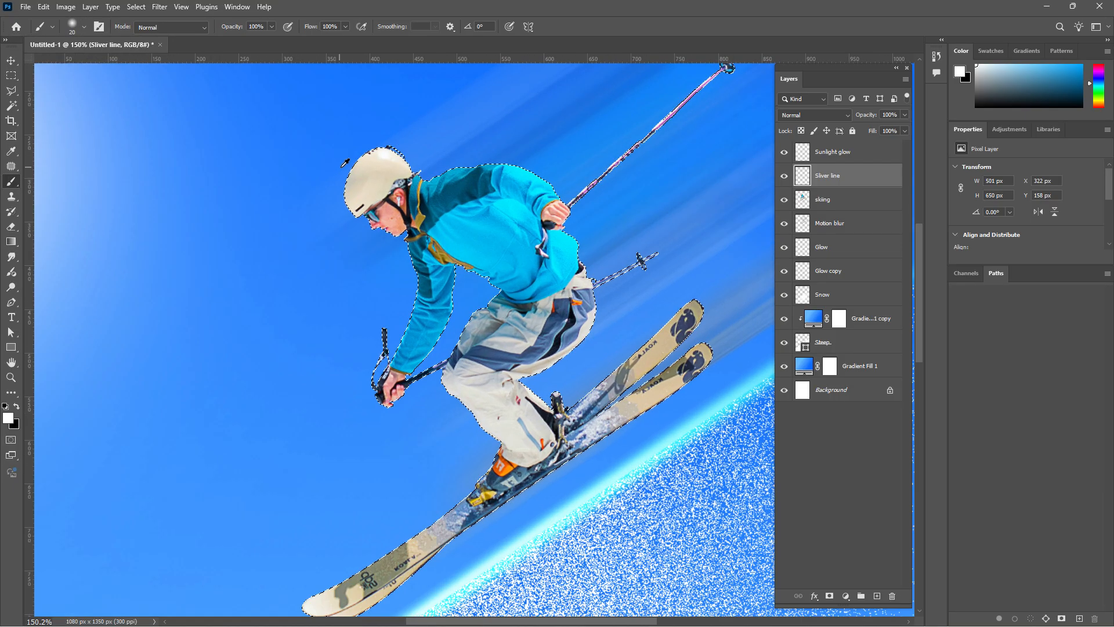
{"action": "mouse_move", "coordinate": [364, 129]}
{"action": "left_mouse_down"}
{"action": "mouse_move", "coordinate": [343, 228]}
{"action": "mouse_move", "coordinate": [373, 283]}
{"action": "mouse_move", "coordinate": [400, 285]}
{"action": "mouse_move", "coordinate": [424, 317]}
{"action": "mouse_move", "coordinate": [485, 343]}
{"action": "mouse_move", "coordinate": [521, 335]}
{"action": "mouse_move", "coordinate": [550, 484]}
{"action": "mouse_move", "coordinate": [518, 540]}
{"action": "left_mouse_up"}
{"action": "scroll", "coordinate": [522, 343], "scroll_direction": "down", "scroll_amount": 5}
{"action": "scroll", "coordinate": [518, 298], "scroll_direction": "down", "scroll_amount": 2}
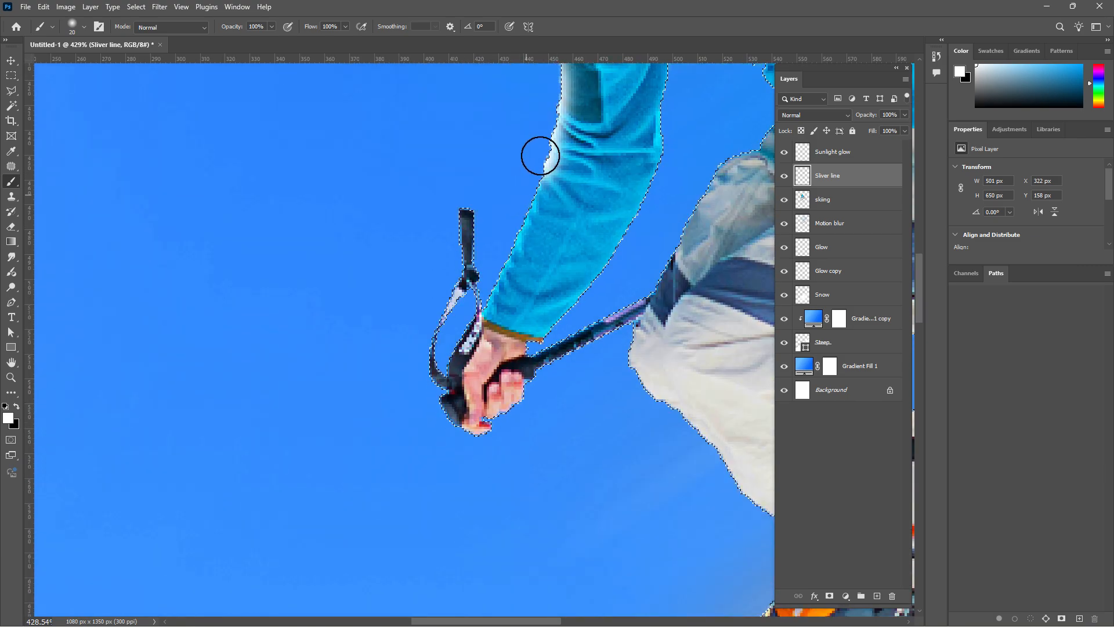
Paint the white rim highlight along the skier's lower sleeve, hand, pole grip, front trouser leg and ski edge.
{"action": "mouse_move", "coordinate": [539, 154]}
{"action": "left_mouse_down"}
{"action": "mouse_move", "coordinate": [484, 303]}
{"action": "mouse_move", "coordinate": [457, 324]}
{"action": "left_mouse_up"}
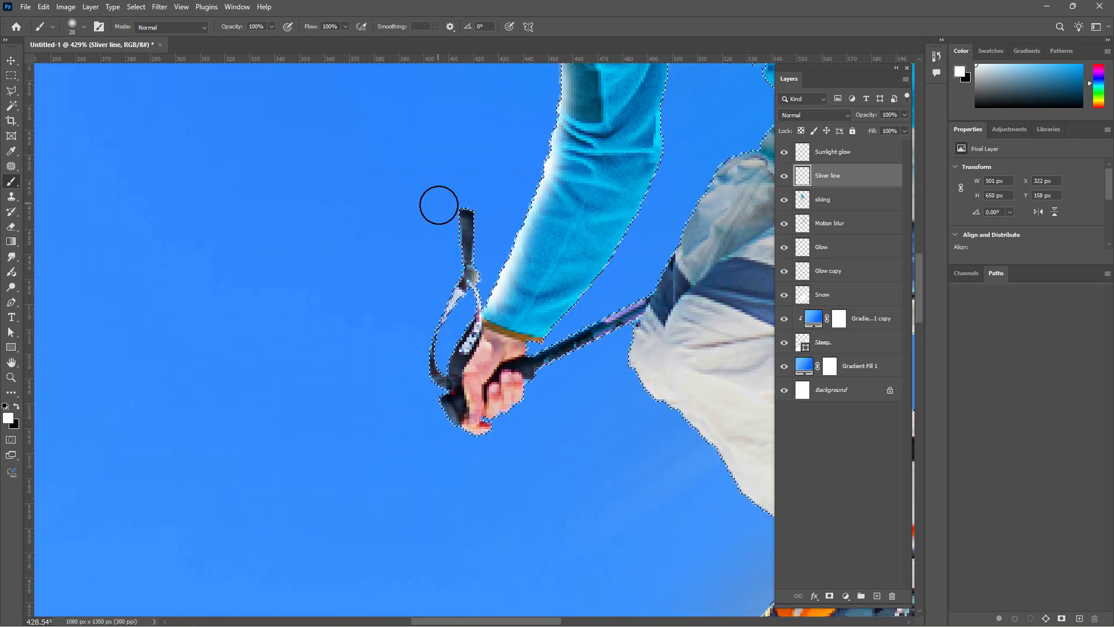
{"action": "mouse_move", "coordinate": [441, 204]}
{"action": "left_mouse_down"}
{"action": "mouse_move", "coordinate": [442, 256]}
{"action": "mouse_move", "coordinate": [415, 348]}
{"action": "mouse_move", "coordinate": [438, 430]}
{"action": "mouse_move", "coordinate": [493, 423]}
{"action": "mouse_move", "coordinate": [530, 397]}
{"action": "left_mouse_up"}
{"action": "scroll", "coordinate": [569, 256], "scroll_direction": "down", "scroll_amount": 3}
{"action": "scroll", "coordinate": [450, 223], "scroll_direction": "down", "scroll_amount": 4}
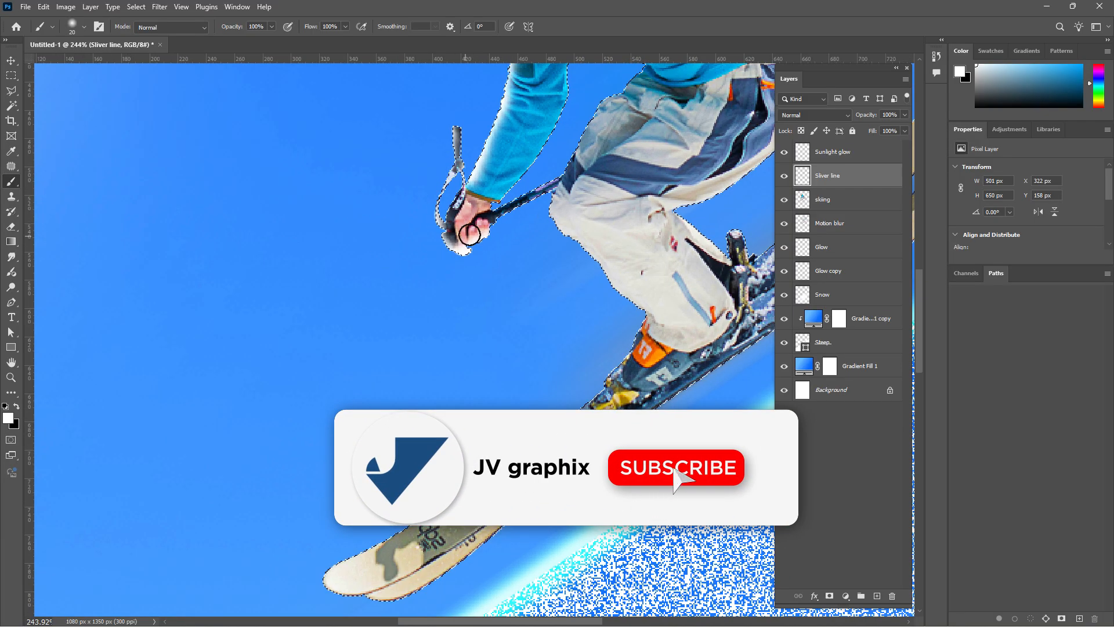
{"action": "mouse_move", "coordinate": [551, 230]}
{"action": "left_mouse_down"}
{"action": "mouse_move", "coordinate": [639, 315]}
{"action": "mouse_move", "coordinate": [586, 407]}
{"action": "left_mouse_up"}
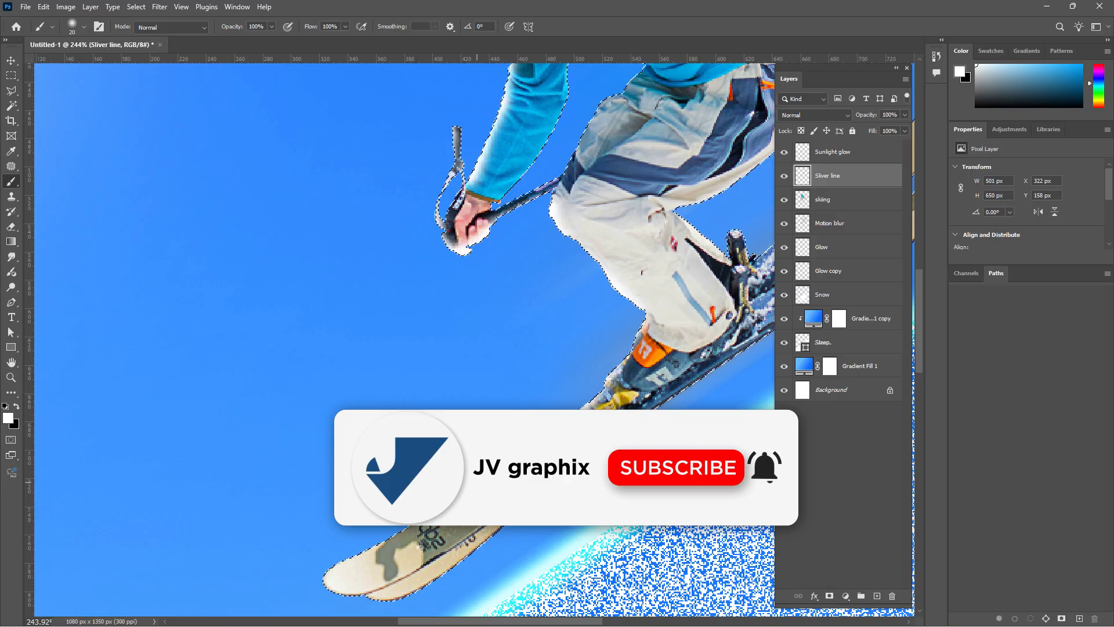
{"action": "left_click_drag", "start_coordinate": [426, 525], "coordinate": [323, 569]}
{"action": "scroll", "coordinate": [357, 398], "scroll_direction": "down", "scroll_amount": 2}
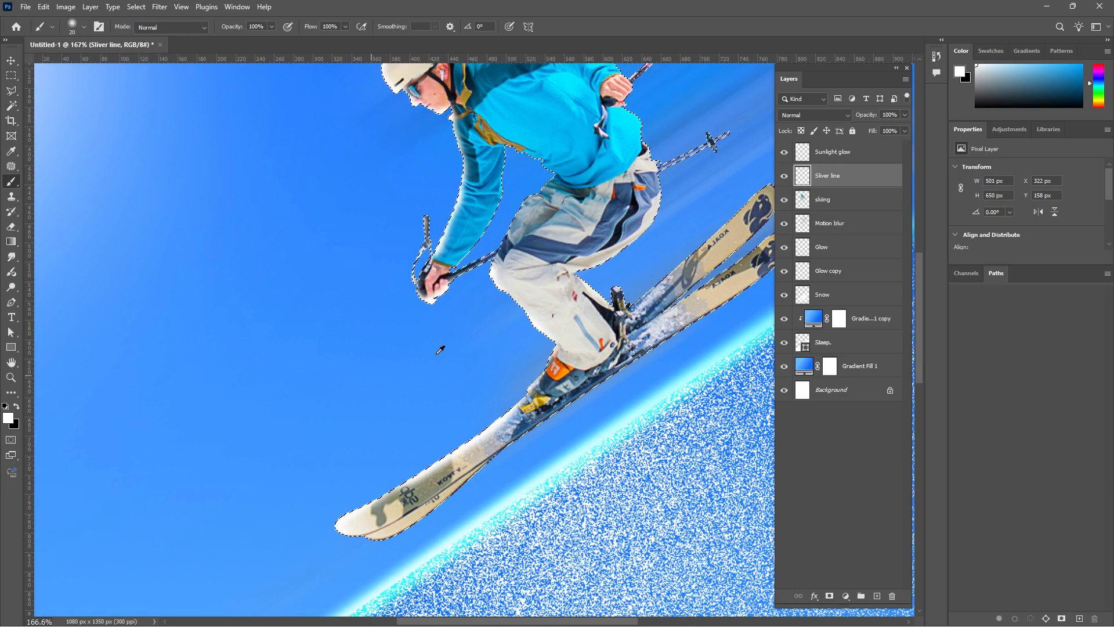
Paint the white rim highlight along the jacket's underside and upper thigh in the gap behind the front arm.
{"action": "scroll", "coordinate": [529, 180], "scroll_direction": "up", "scroll_amount": 1}
{"action": "scroll", "coordinate": [534, 171], "scroll_direction": "up", "scroll_amount": 6}
{"action": "left_click_drag", "start_coordinate": [444, 191], "coordinate": [577, 268]}
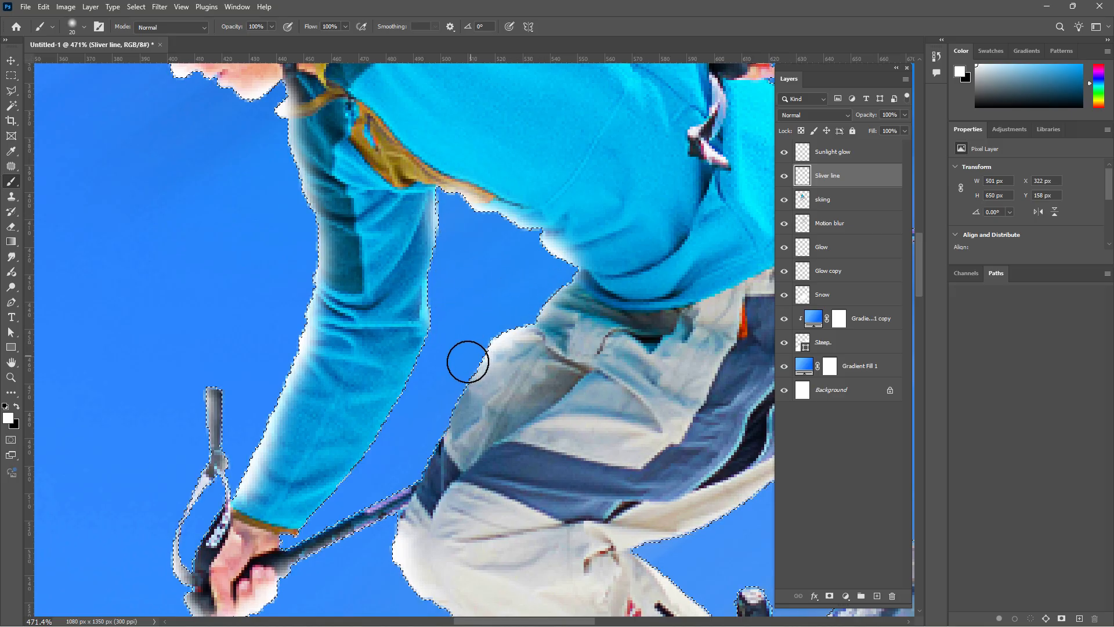
{"action": "scroll", "coordinate": [482, 277], "scroll_direction": "down", "scroll_amount": 2}
{"action": "scroll", "coordinate": [482, 277], "scroll_direction": "down", "scroll_amount": 4}
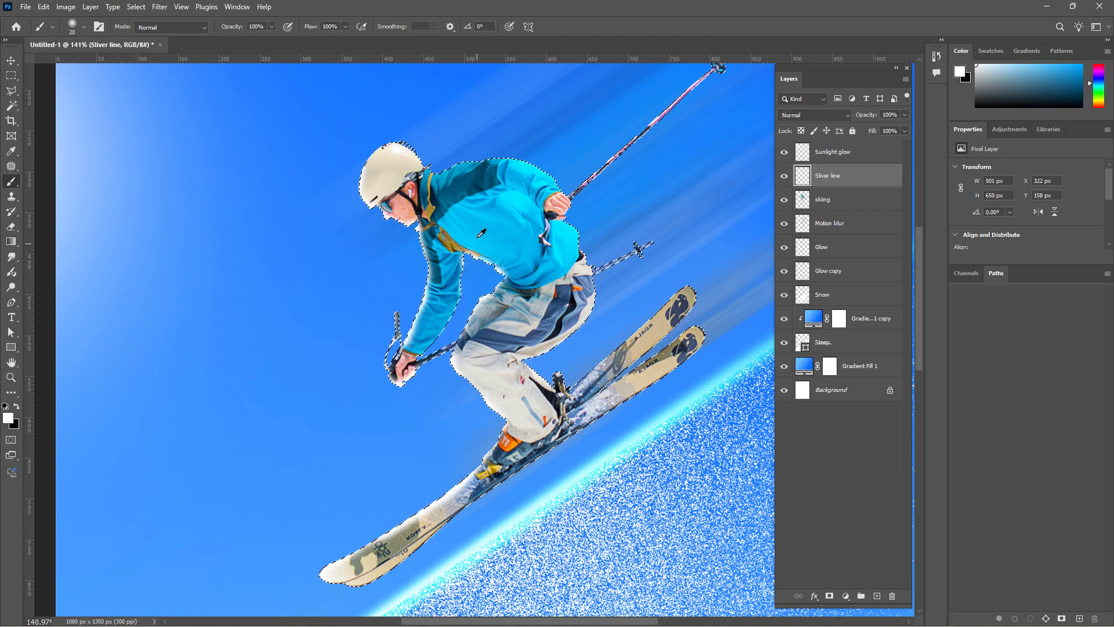
Deselect the skier outline and check the painted rim line on its own by temporarily hiding the skiing layer.
{"action": "left_click", "coordinate": [11, 76]}
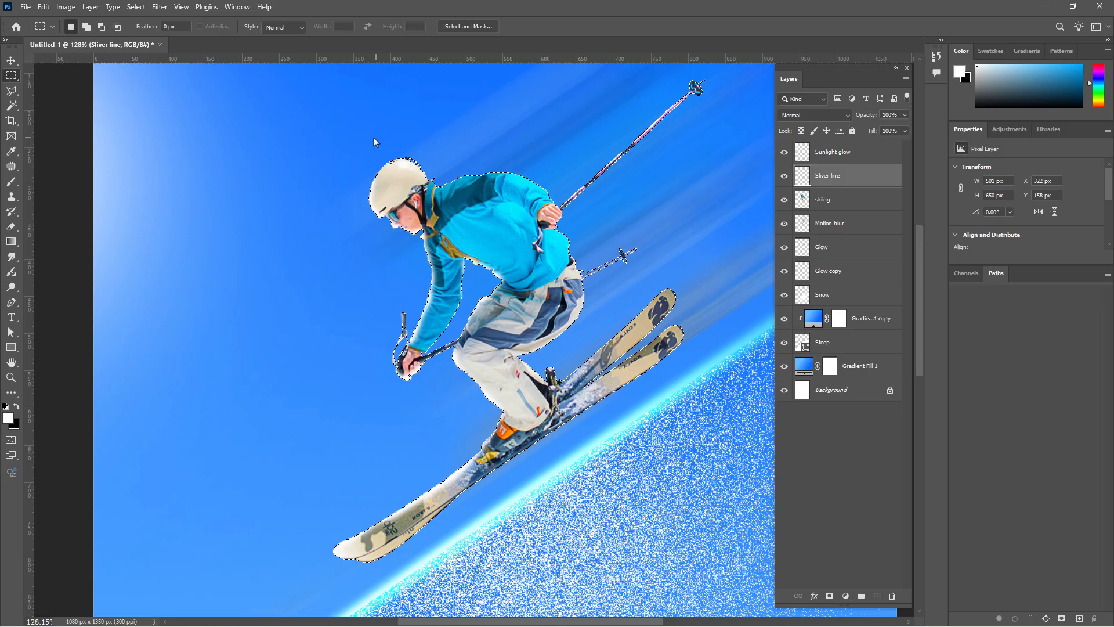
{"action": "left_click", "coordinate": [413, 137]}
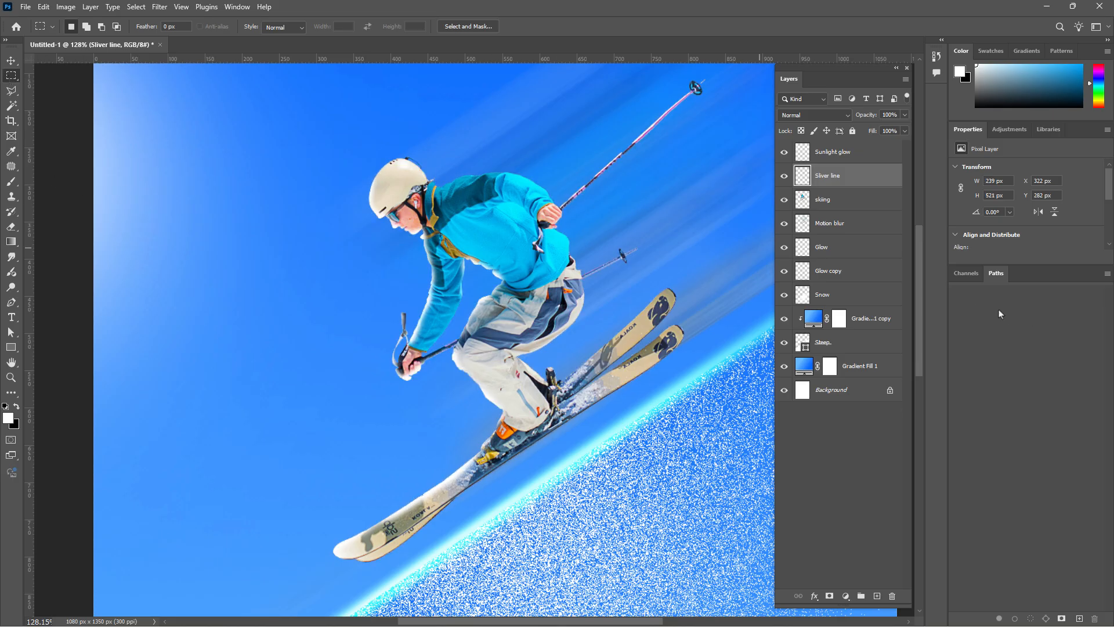
{"action": "left_click", "coordinate": [785, 199]}
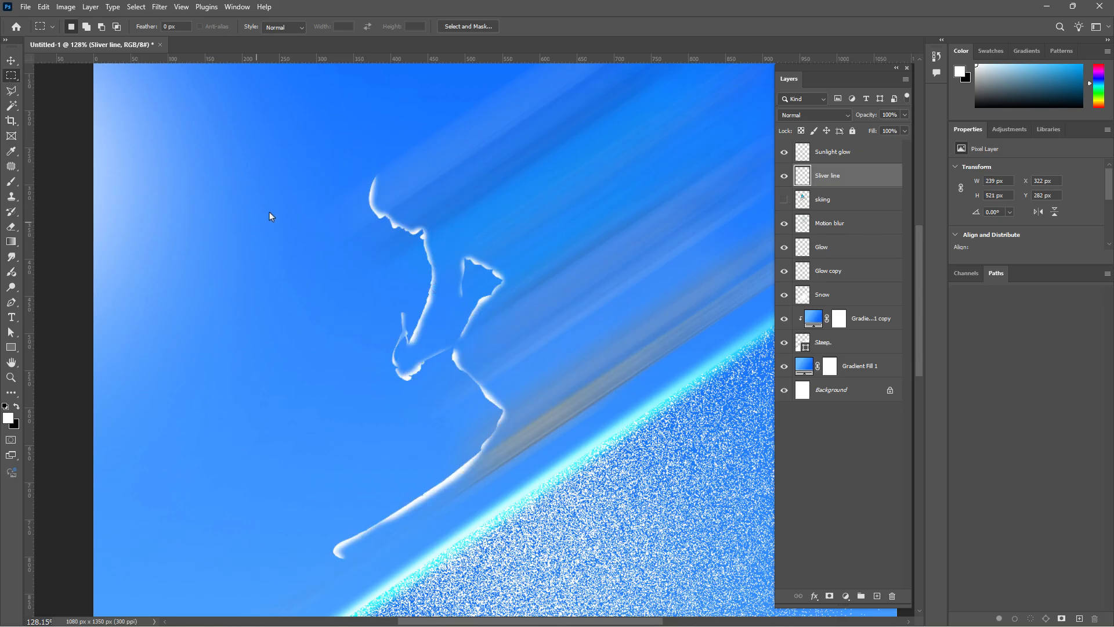
{"action": "left_click", "coordinate": [783, 199]}
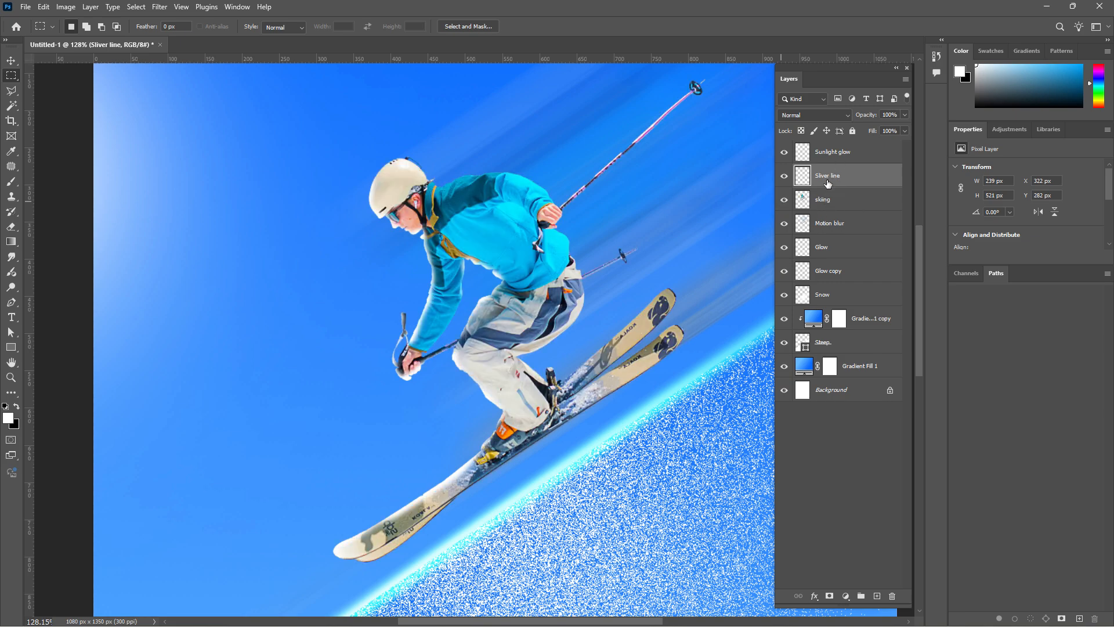
Set the Sliver line layer's blend mode to Overlay and compare the skier with and without the layer.
{"action": "left_click", "coordinate": [848, 115]}
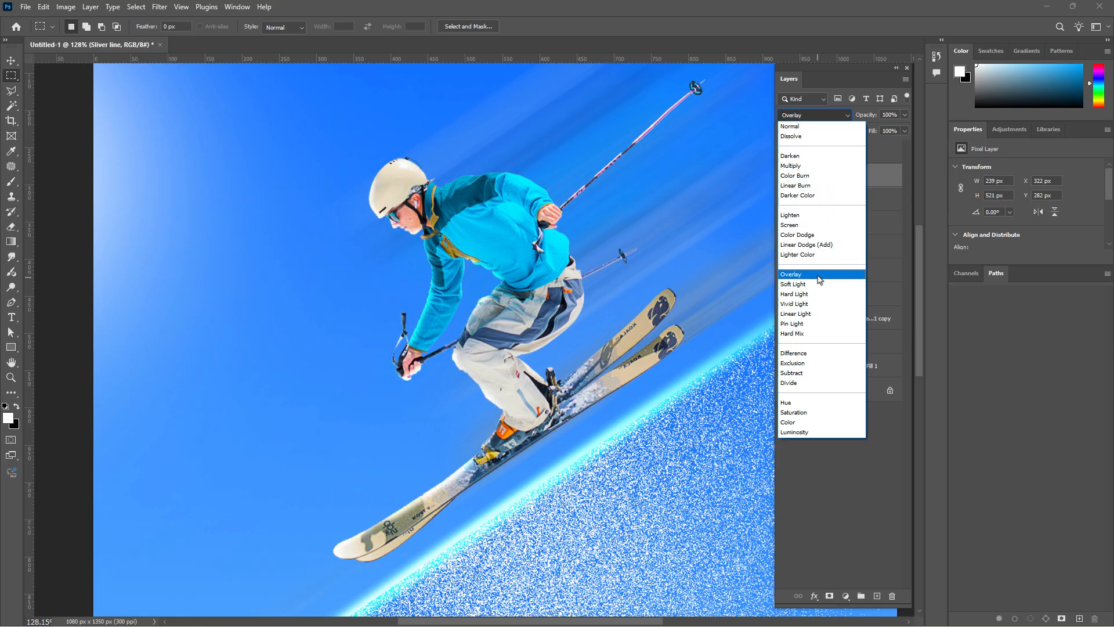
{"action": "left_click", "coordinate": [819, 279]}
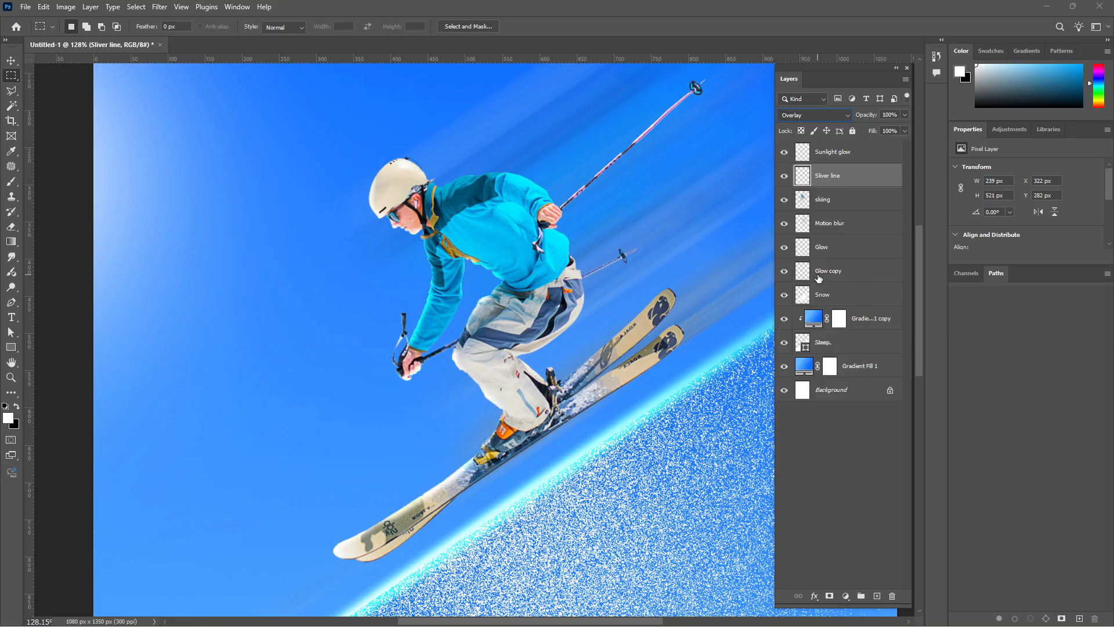
{"action": "left_click", "coordinate": [785, 176]}
{"action": "left_click", "coordinate": [785, 176]}
{"action": "left_click", "coordinate": [784, 176]}
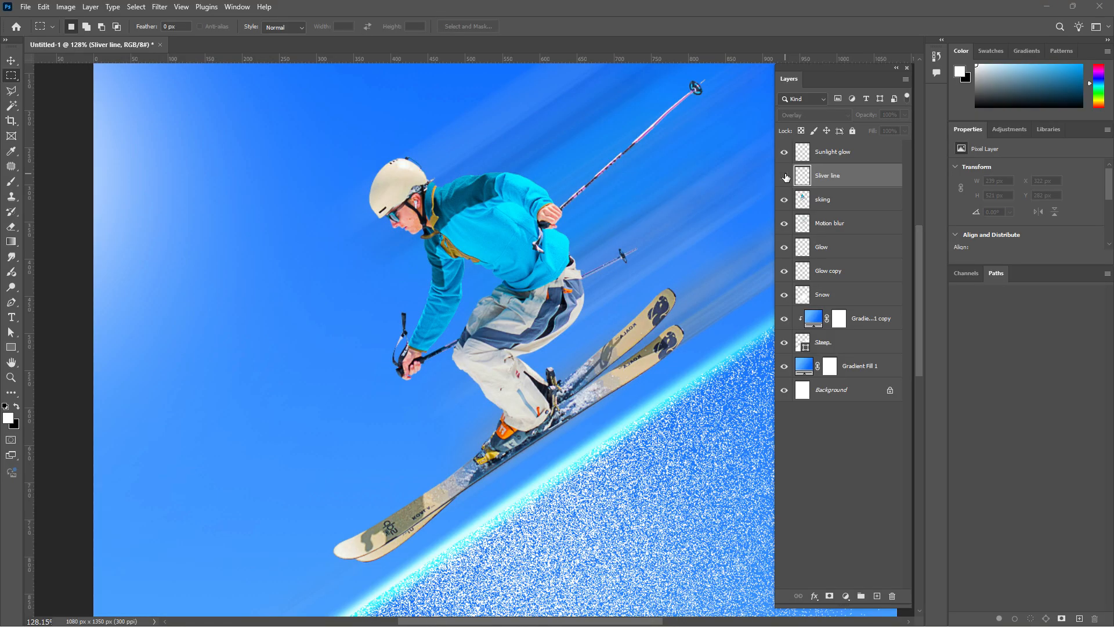
{"action": "left_click", "coordinate": [785, 176]}
Review the Sliver line rim light by toggling its layer visibility, including its effect on the whole poster.
{"action": "left_click", "coordinate": [11, 256]}
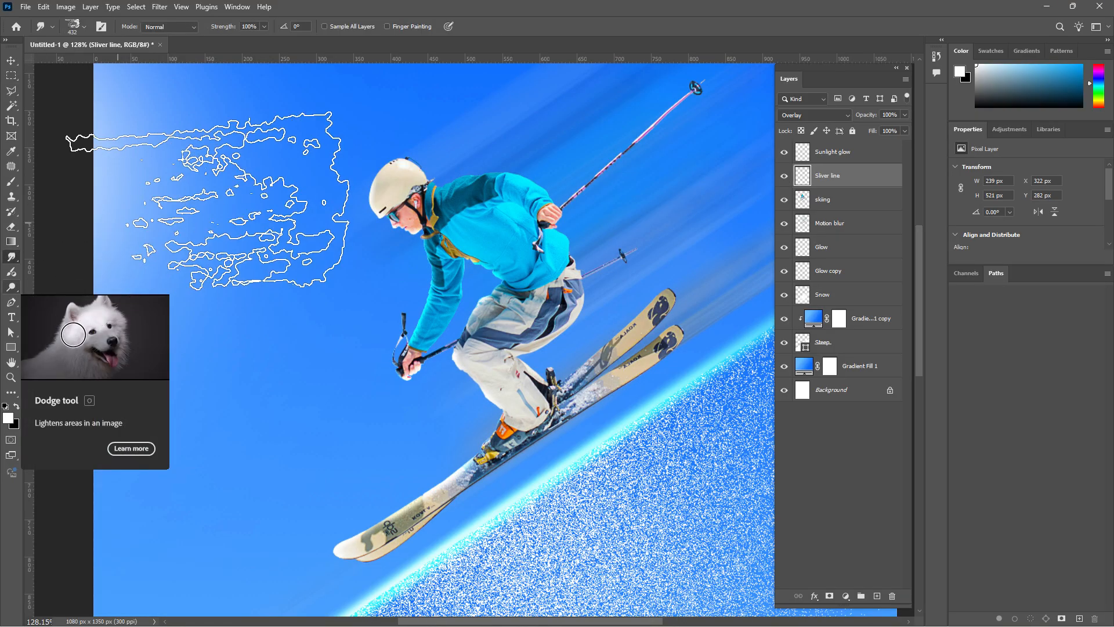
{"action": "left_click", "coordinate": [11, 75]}
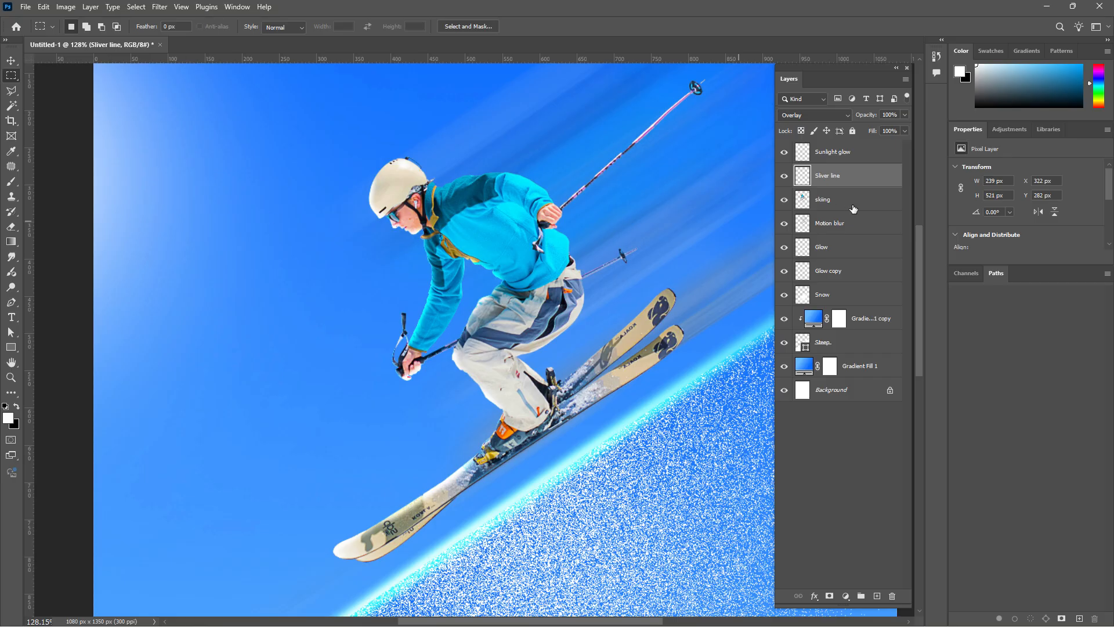
{"action": "left_click", "coordinate": [785, 176]}
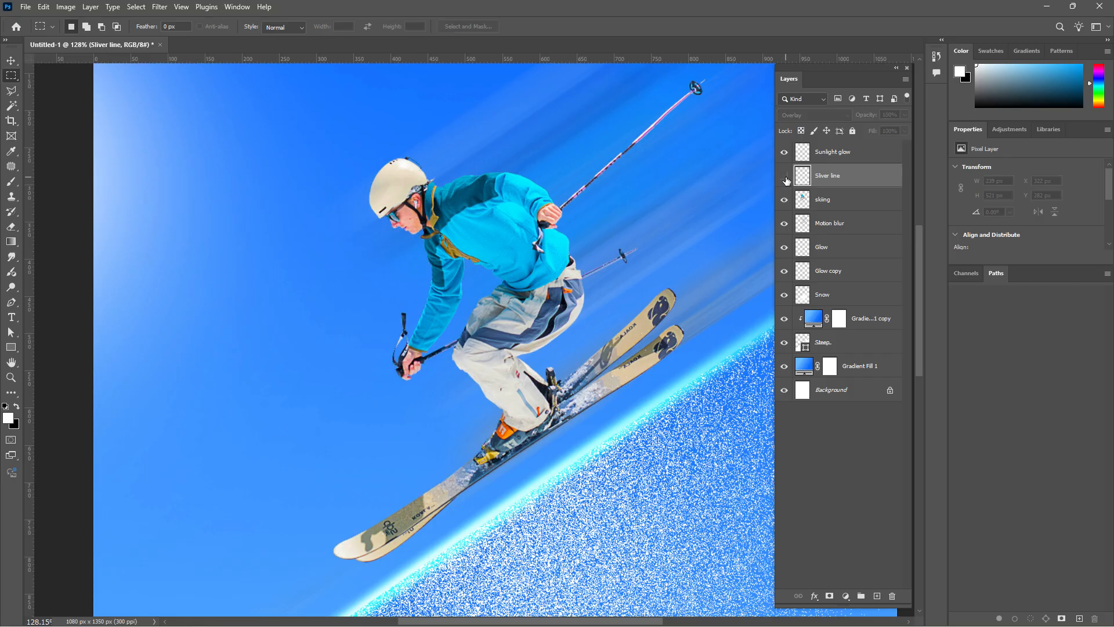
{"action": "left_click", "coordinate": [785, 176]}
{"action": "left_click", "coordinate": [785, 176]}
{"action": "left_click", "coordinate": [785, 176]}
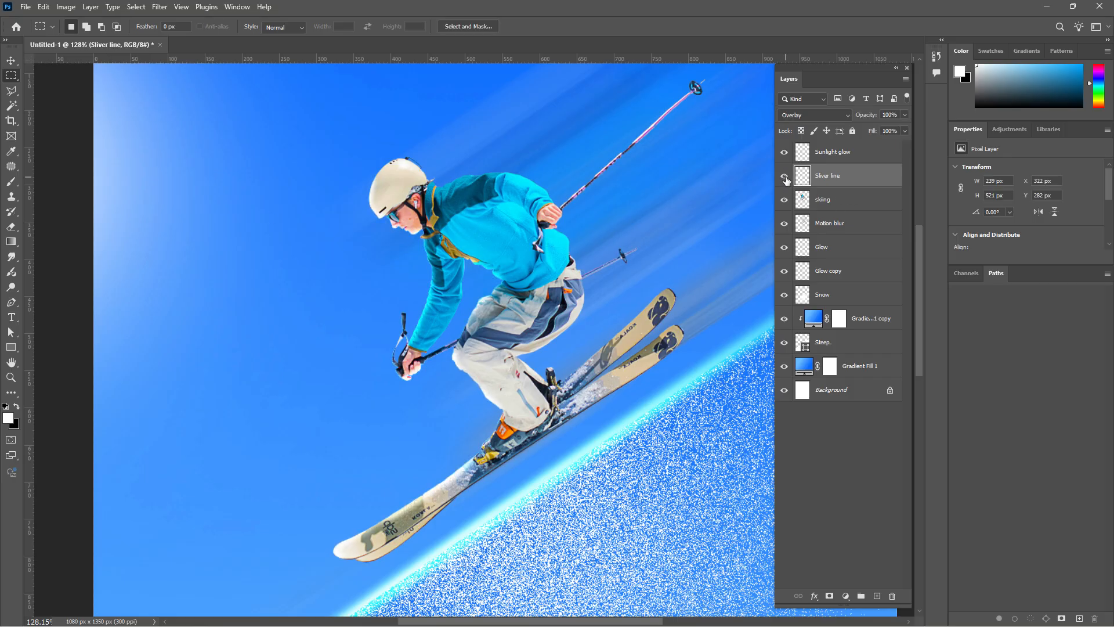
{"action": "left_click", "coordinate": [785, 176]}
{"action": "left_click", "coordinate": [785, 176]}
{"action": "scroll", "coordinate": [462, 264], "scroll_direction": "down", "scroll_amount": 3}
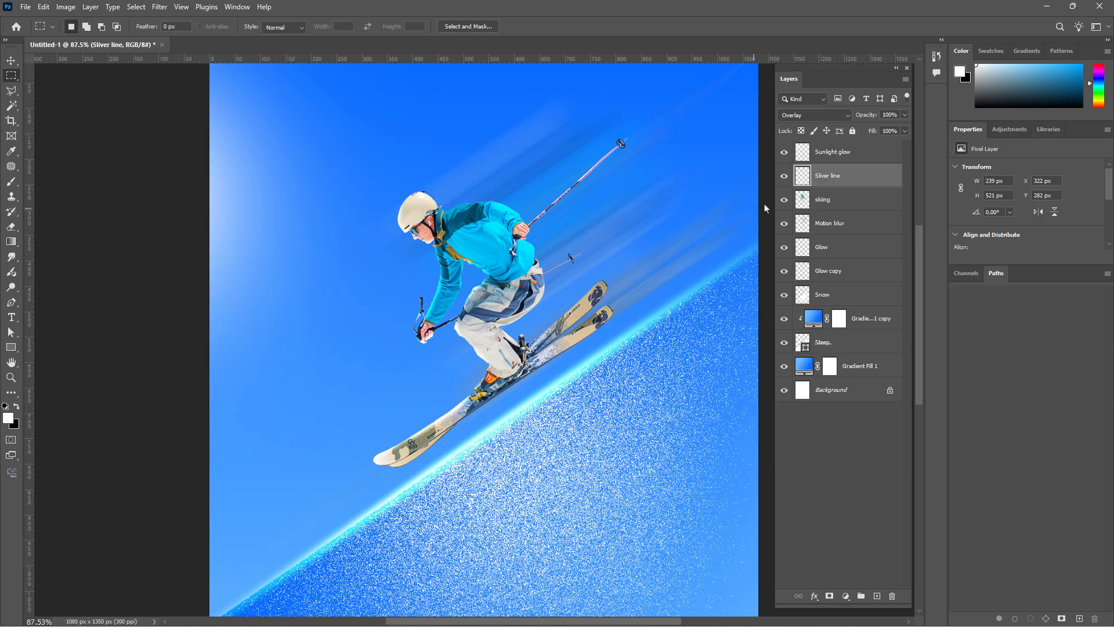
{"action": "scroll", "coordinate": [738, 231], "scroll_direction": "up", "scroll_amount": 2}
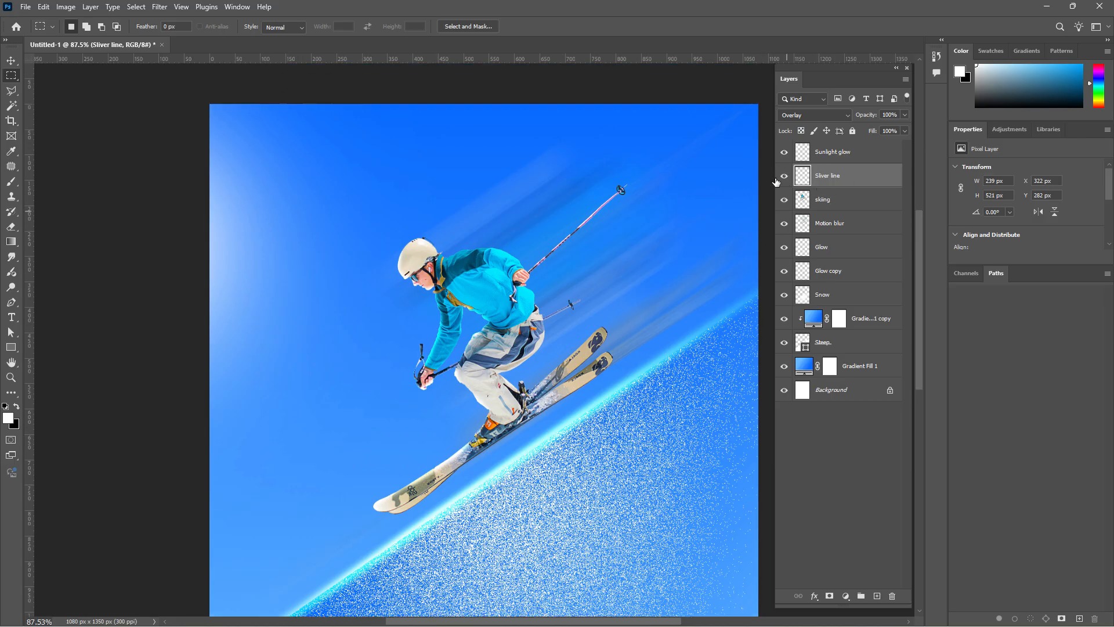
{"action": "scroll", "coordinate": [807, 347], "scroll_direction": "down", "scroll_amount": 3}
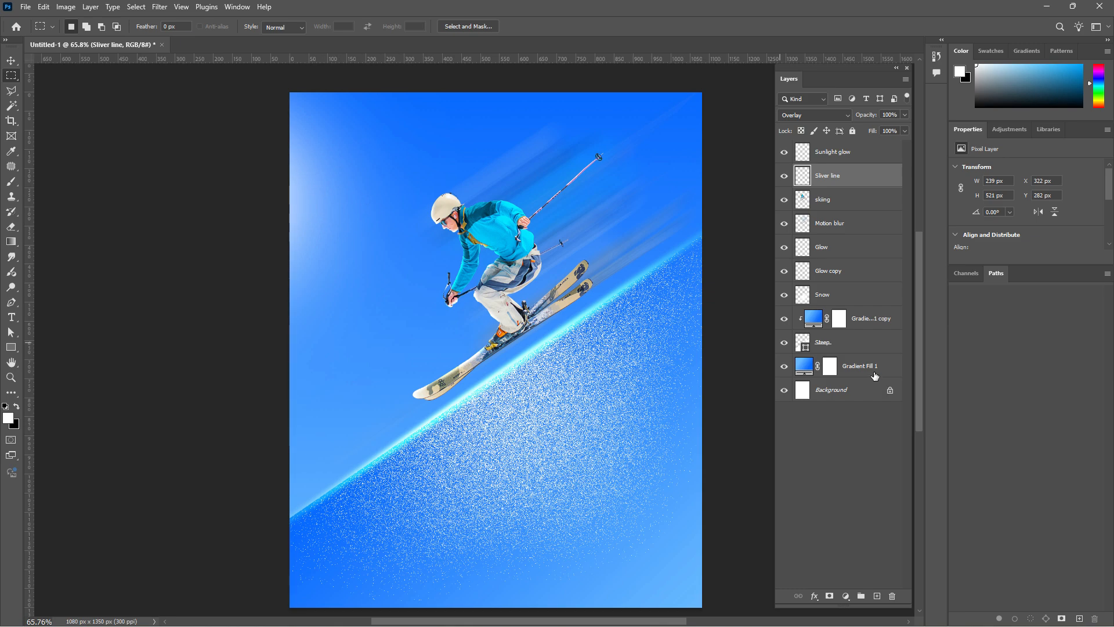
Duplicate the Gradient Fill 1 layer directly beneath the original and hide the copy as a backup.
{"action": "left_click", "coordinate": [855, 367]}
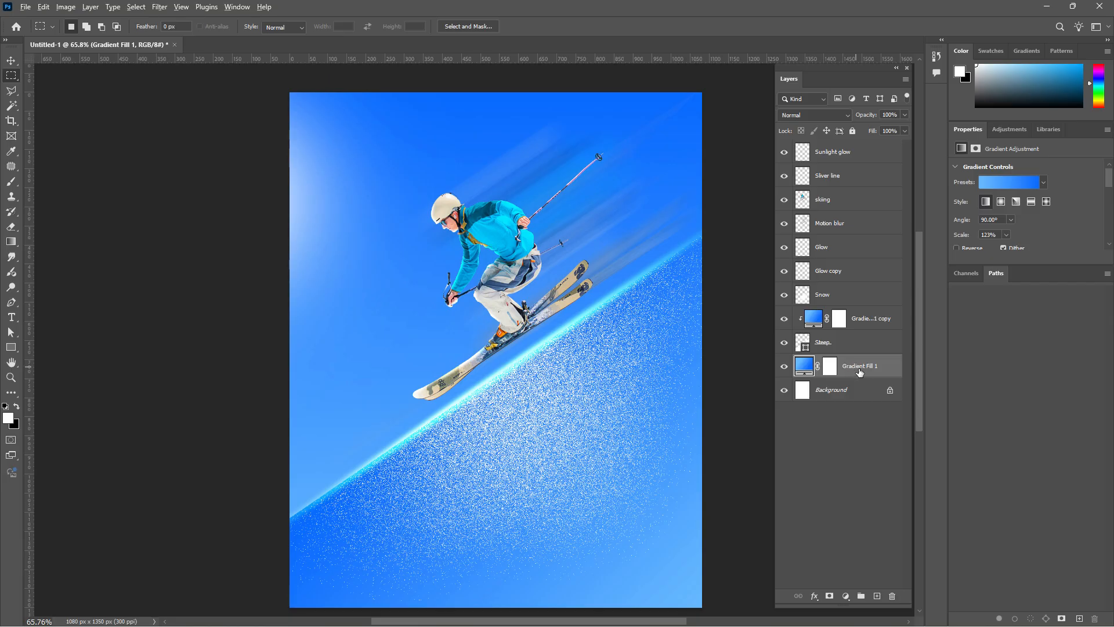
{"action": "left_click_drag", "start_coordinate": [860, 372], "coordinate": [874, 399]}
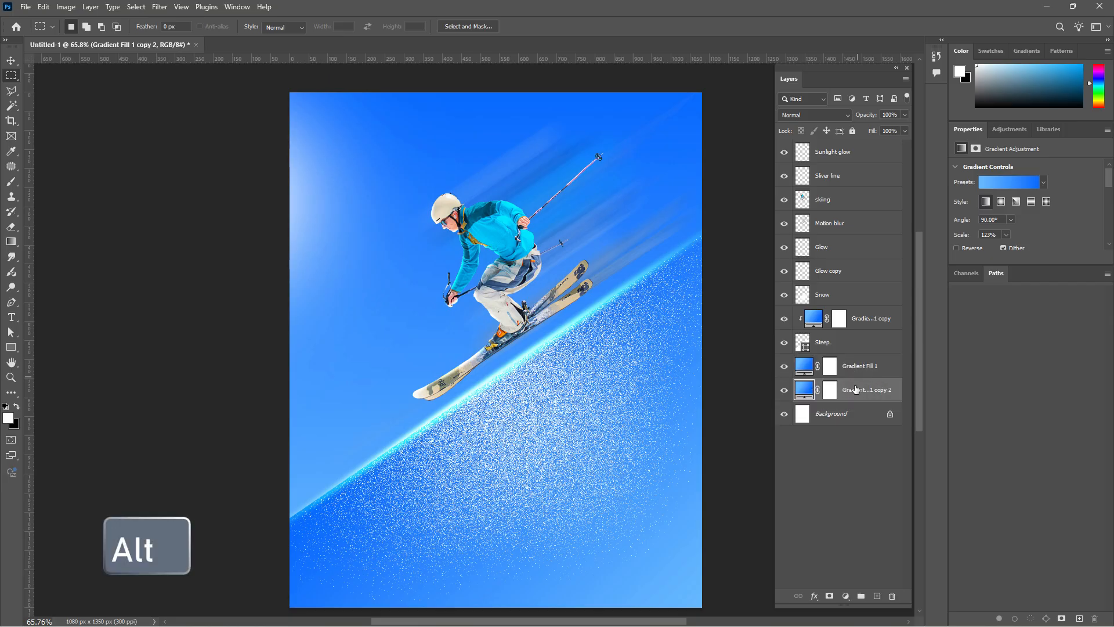
{"action": "left_click", "coordinate": [784, 390]}
Rasterize the original Gradient Fill 1 layer.
{"action": "left_click", "coordinate": [863, 368]}
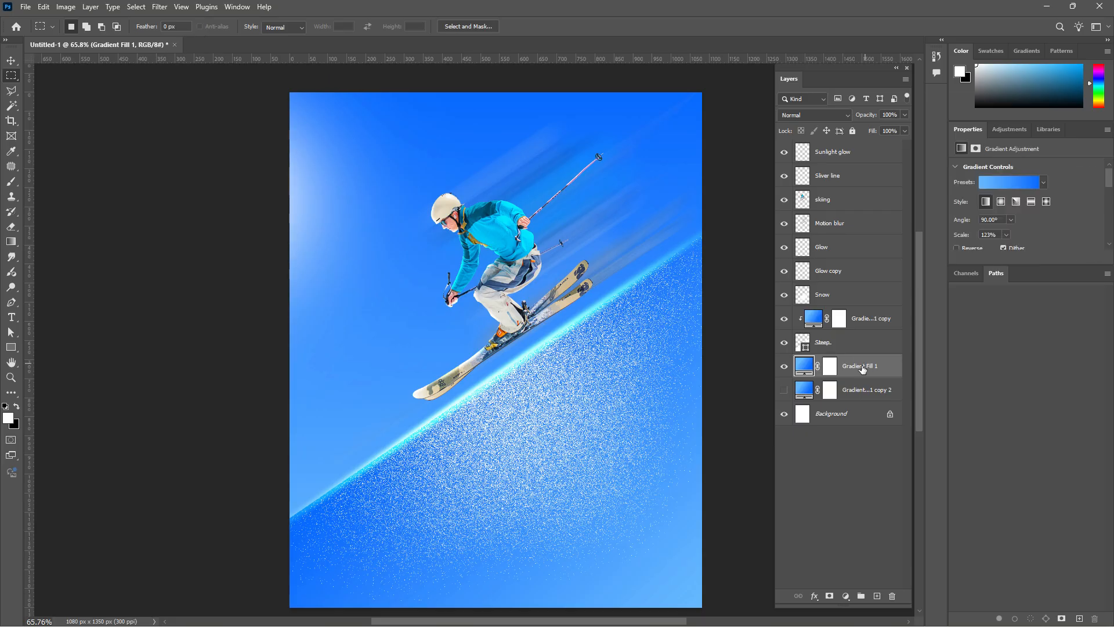
{"action": "right_click", "coordinate": [863, 368]}
{"action": "left_click", "coordinate": [900, 313]}
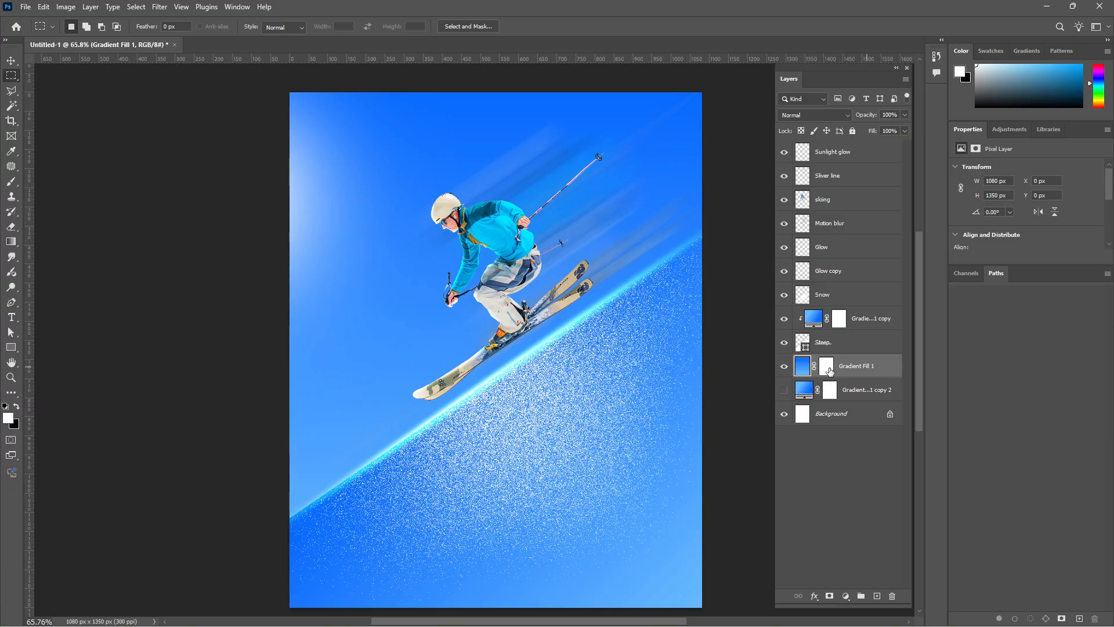
Try a 50-300mm Zoom lens flare at about 130% brightness in the upper-left sky of the Gradient Fill 1 layer.
{"action": "left_click", "coordinate": [160, 6]}
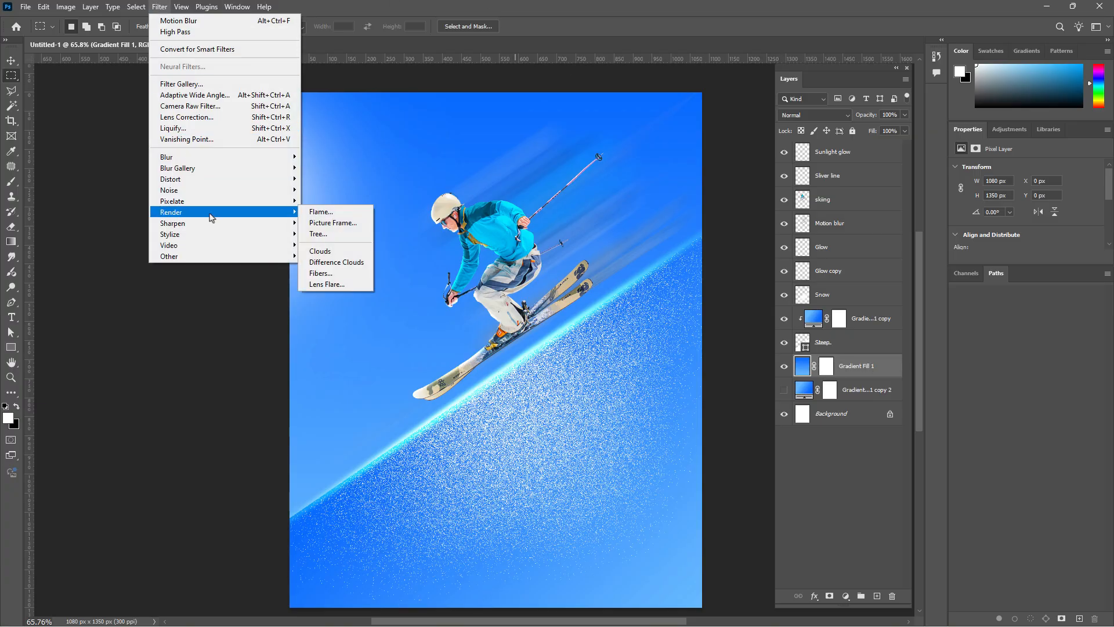
{"action": "mouse_move", "coordinate": [292, 215]}
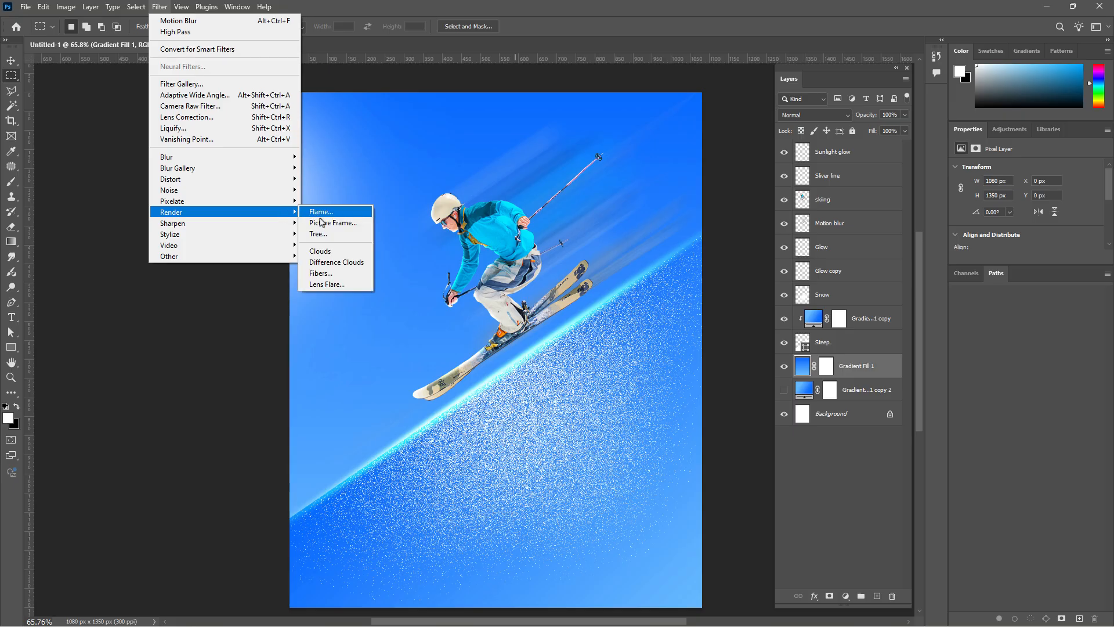
{"action": "left_click", "coordinate": [336, 284]}
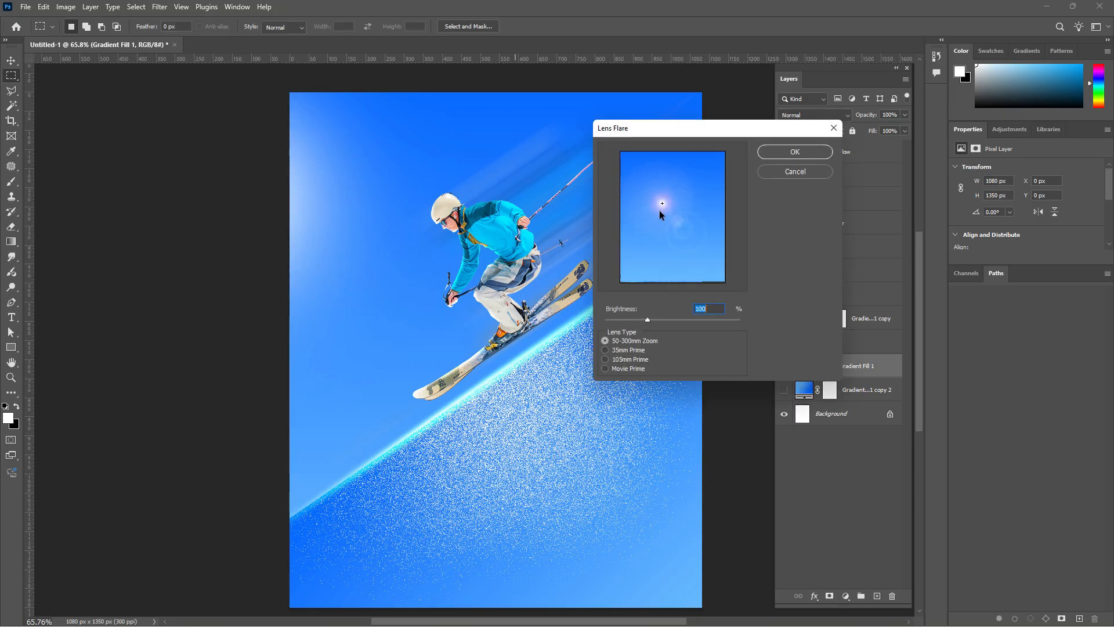
{"action": "left_click", "coordinate": [649, 195]}
{"action": "left_click_drag", "start_coordinate": [643, 182], "coordinate": [638, 177]}
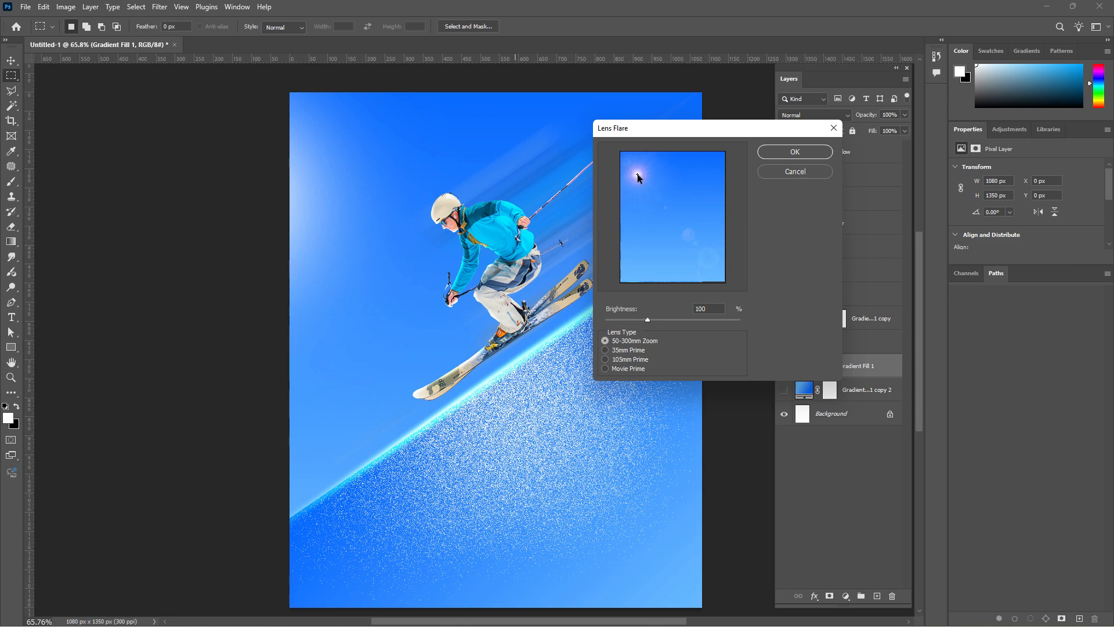
{"action": "left_click_drag", "start_coordinate": [647, 322], "coordinate": [660, 318]}
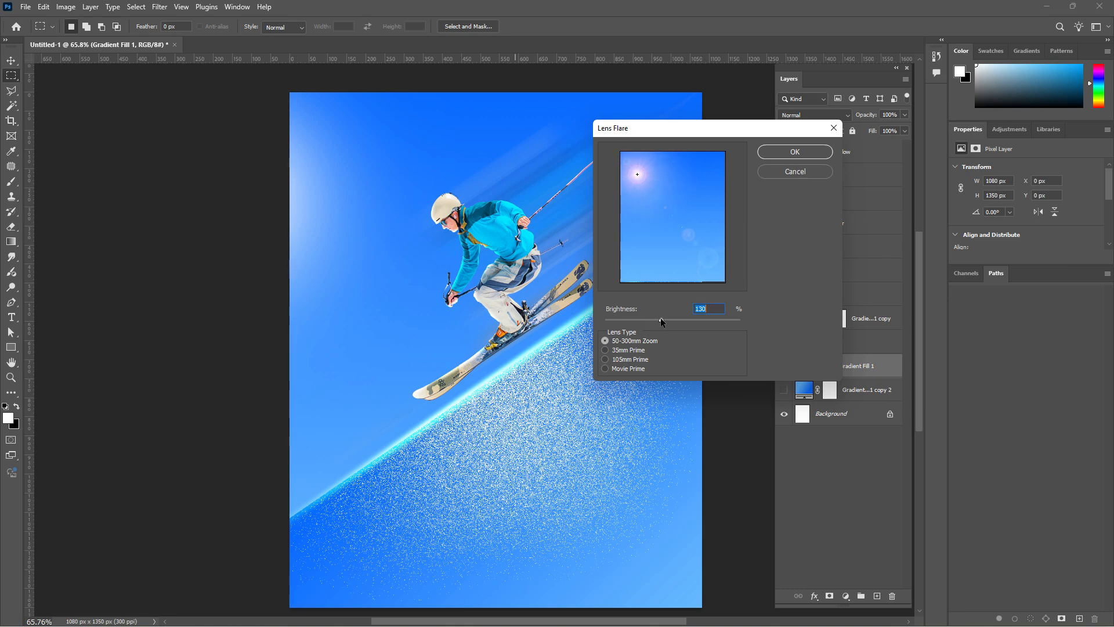
{"action": "left_click", "coordinate": [805, 151]}
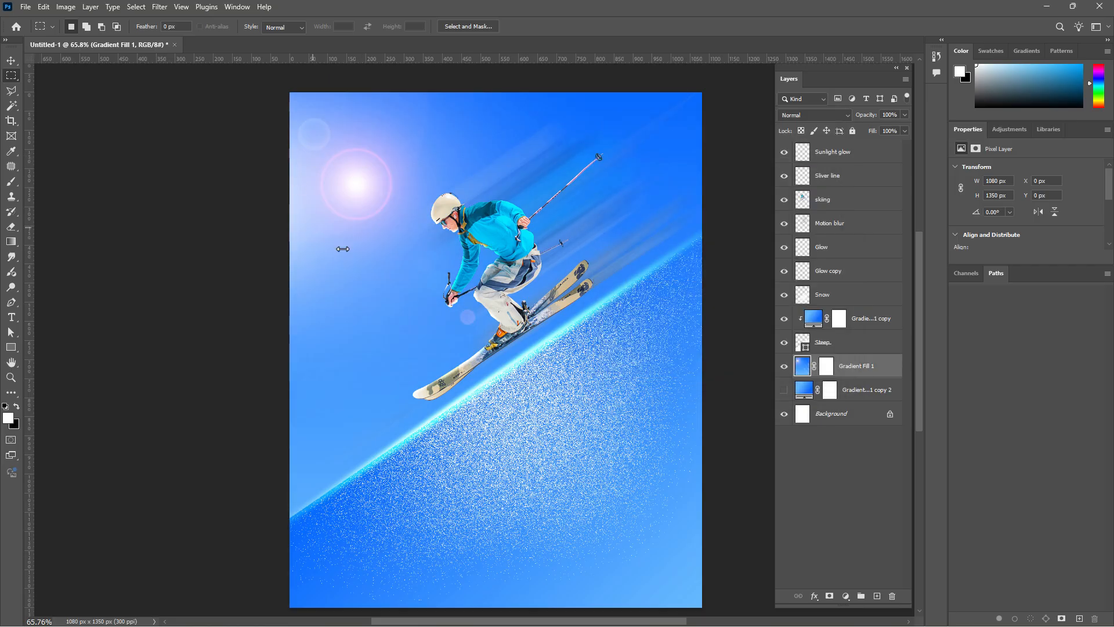
{"action": "left_click", "coordinate": [68, 11]}
{"action": "left_click", "coordinate": [171, 18]}
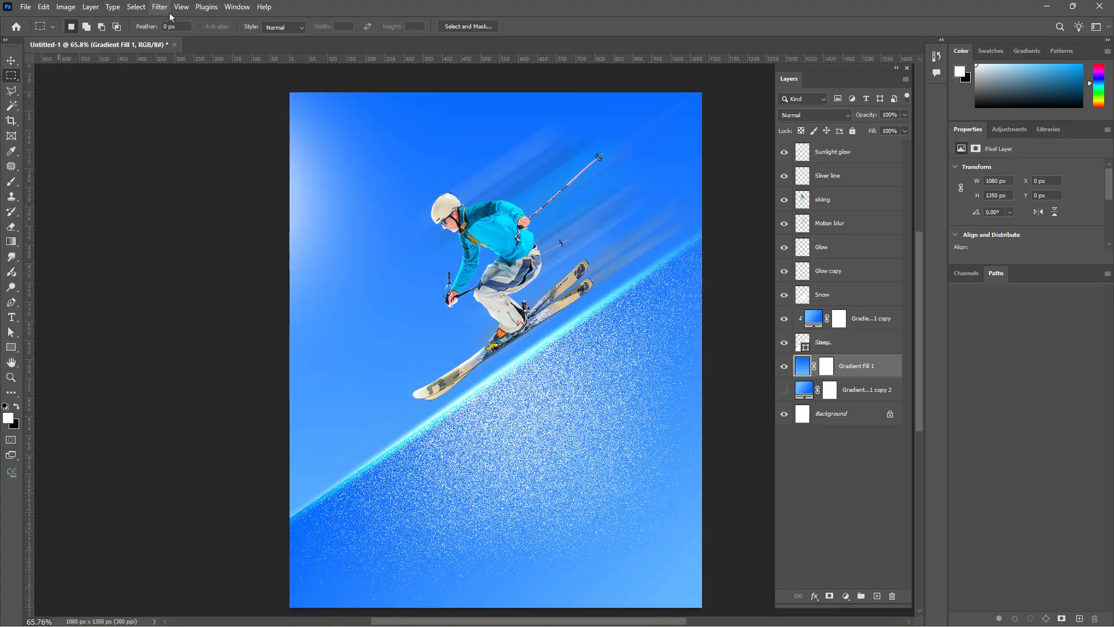
Render a 50-300mm Zoom lens flare at 100% brightness near the upper-left corner of the Gradient Fill 1 layer.
{"action": "left_click", "coordinate": [163, 7]}
{"action": "mouse_move", "coordinate": [224, 227]}
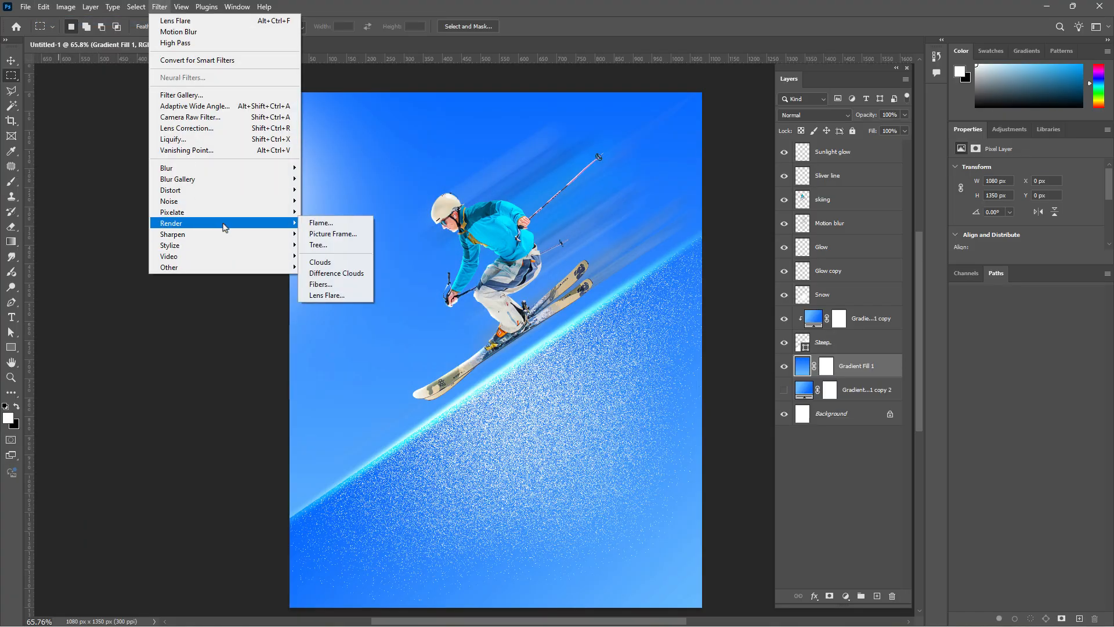
{"action": "left_click", "coordinate": [326, 295]}
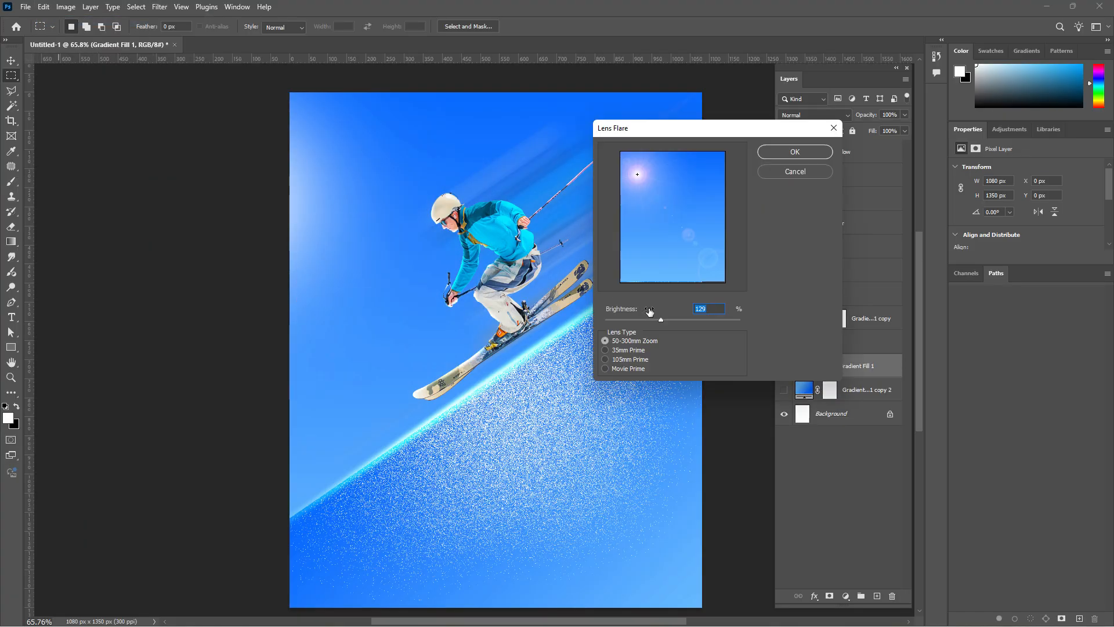
{"action": "left_click_drag", "start_coordinate": [660, 323], "coordinate": [653, 322]}
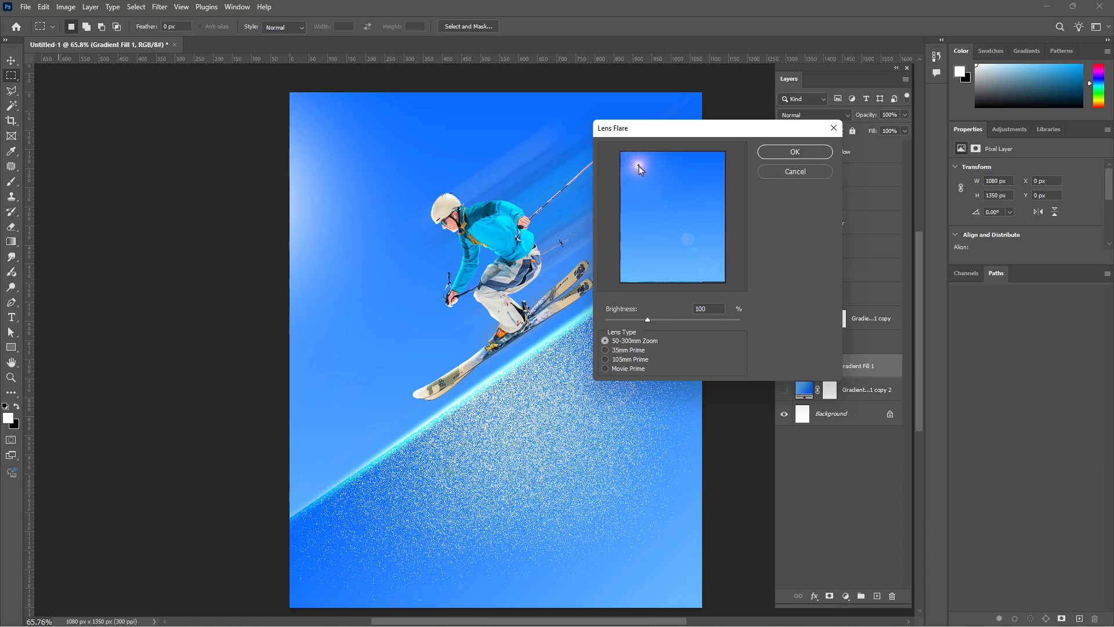
{"action": "left_click", "coordinate": [823, 154]}
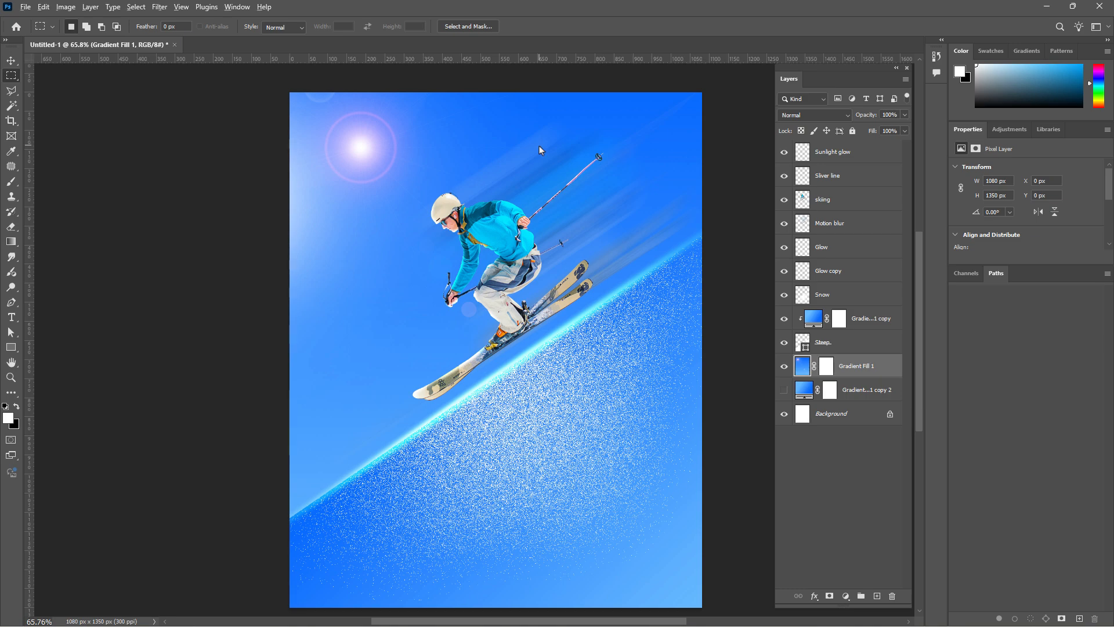
Duplicate the skiing layer directly beneath the original and move the copy down onto the snowy slope at about X 466, Y 599 px.
{"action": "scroll", "coordinate": [540, 147], "scroll_direction": "down", "scroll_amount": 1}
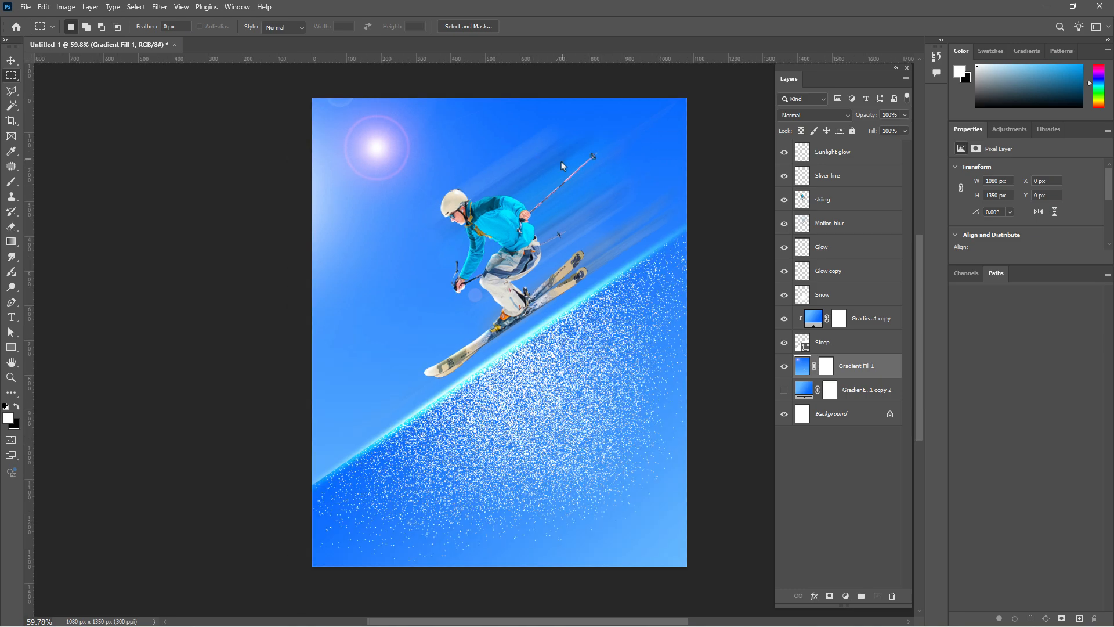
{"action": "left_click", "coordinate": [11, 60]}
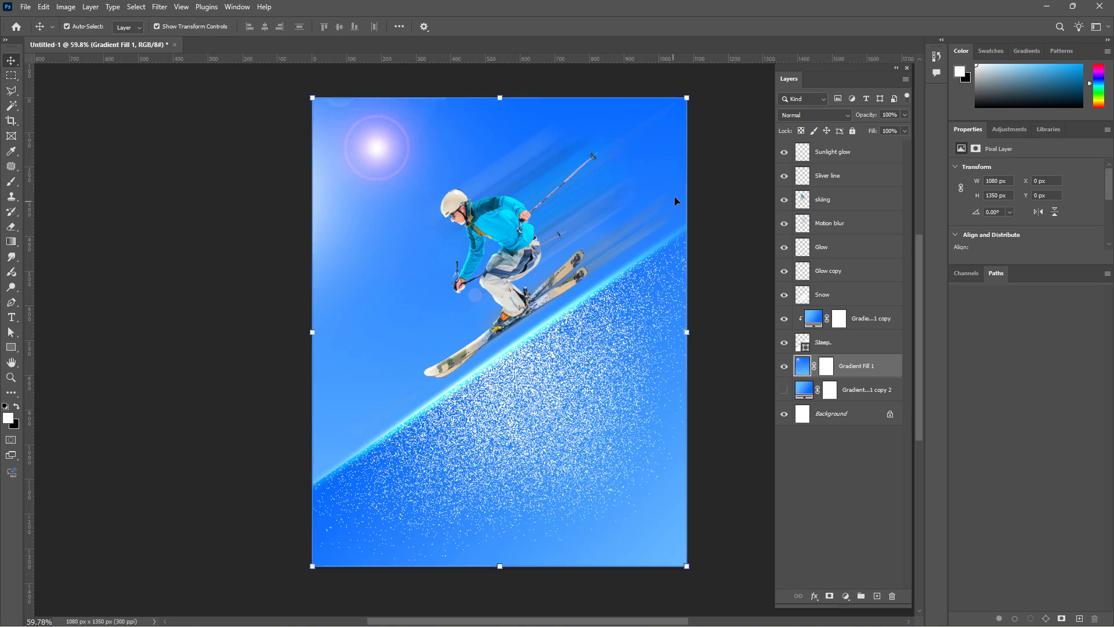
{"action": "left_click", "coordinate": [749, 195]}
{"action": "left_click", "coordinate": [591, 191]}
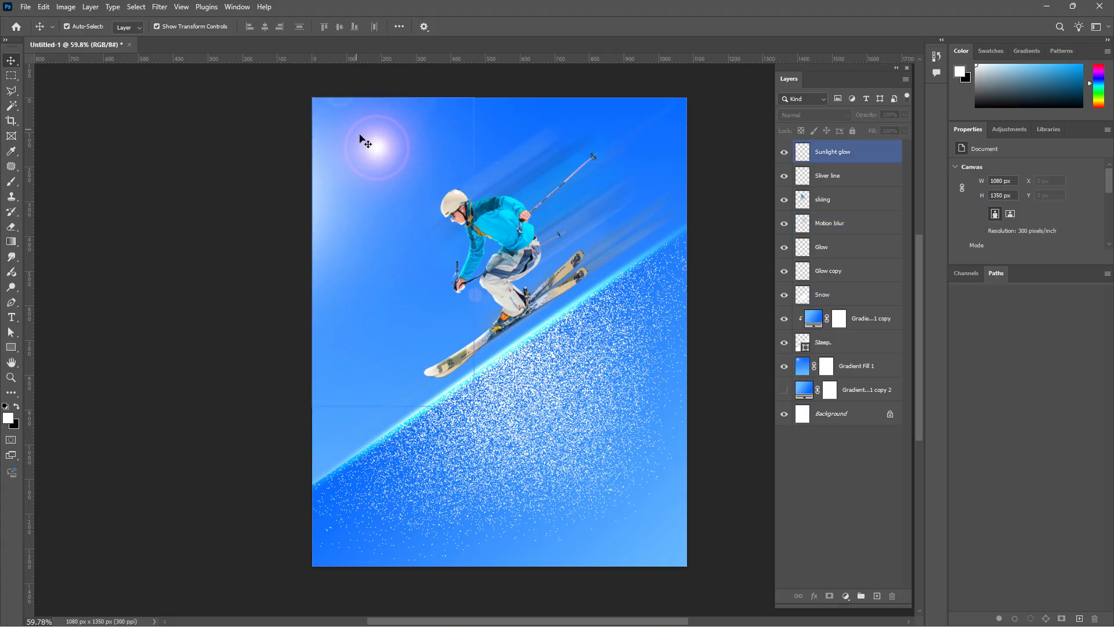
{"action": "left_click", "coordinate": [827, 294]}
{"action": "left_click", "coordinate": [835, 201]}
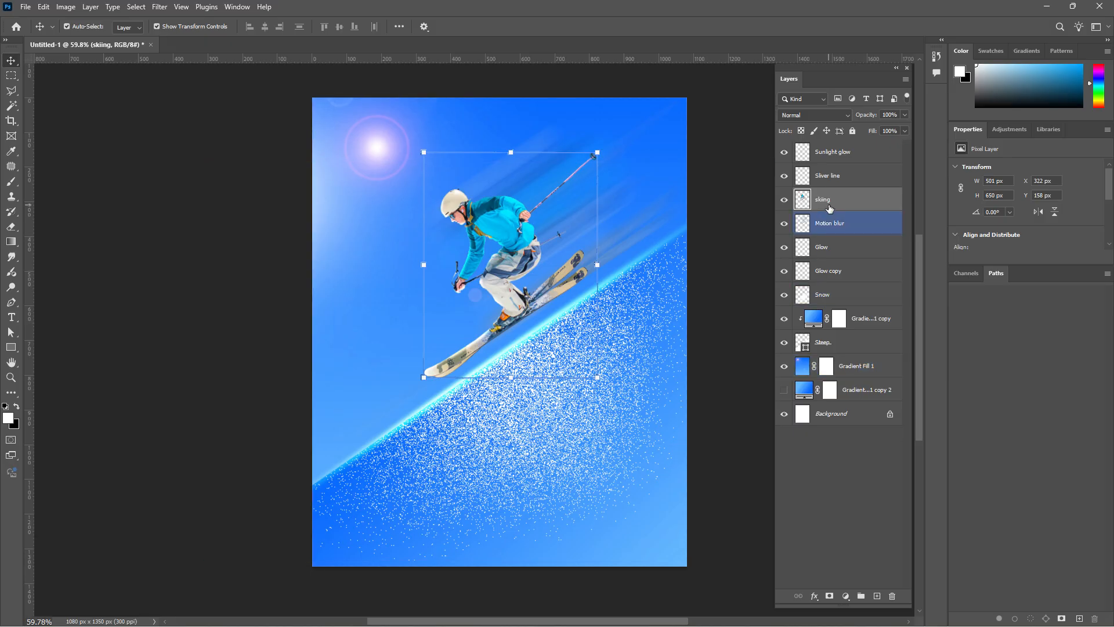
{"action": "key", "text": "ctrl"}
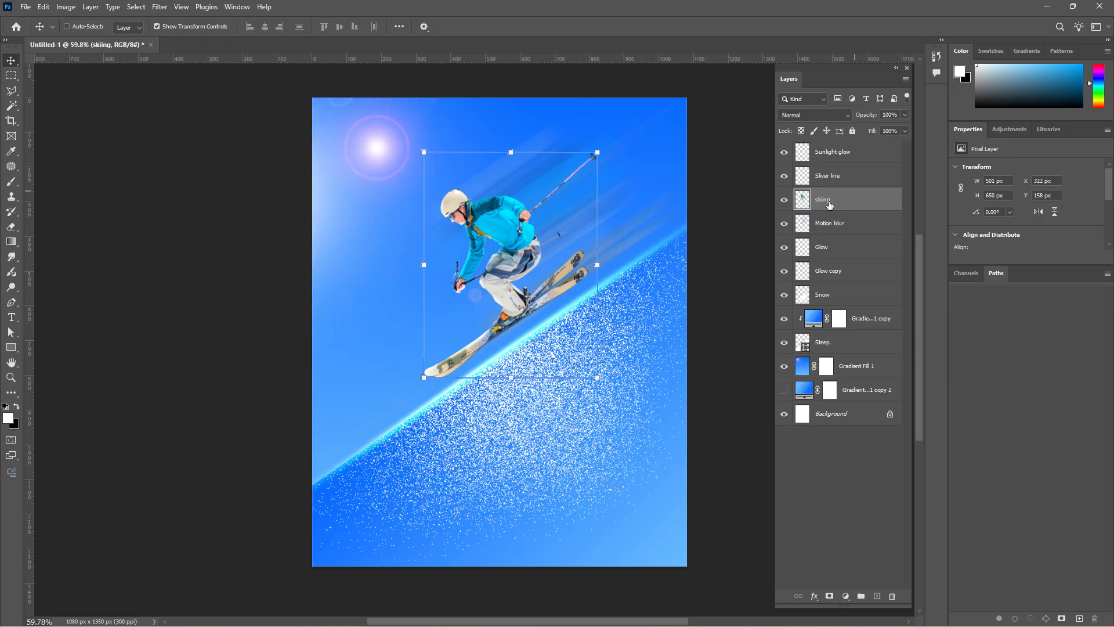
{"action": "left_click_drag", "start_coordinate": [827, 200], "coordinate": [837, 209]}
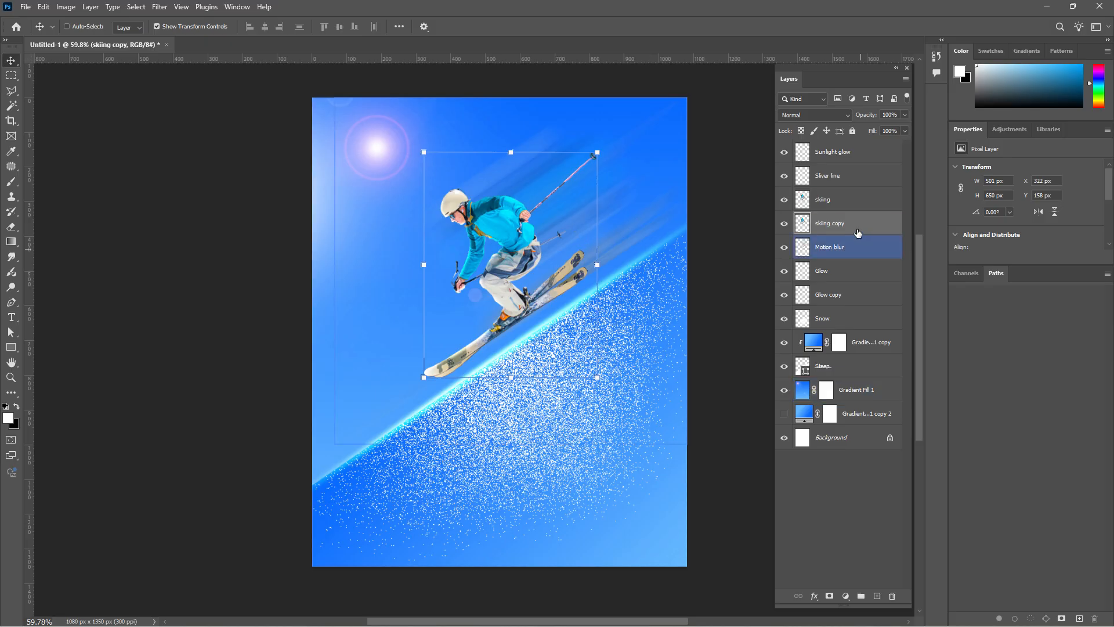
{"action": "left_click_drag", "start_coordinate": [510, 260], "coordinate": [561, 413]}
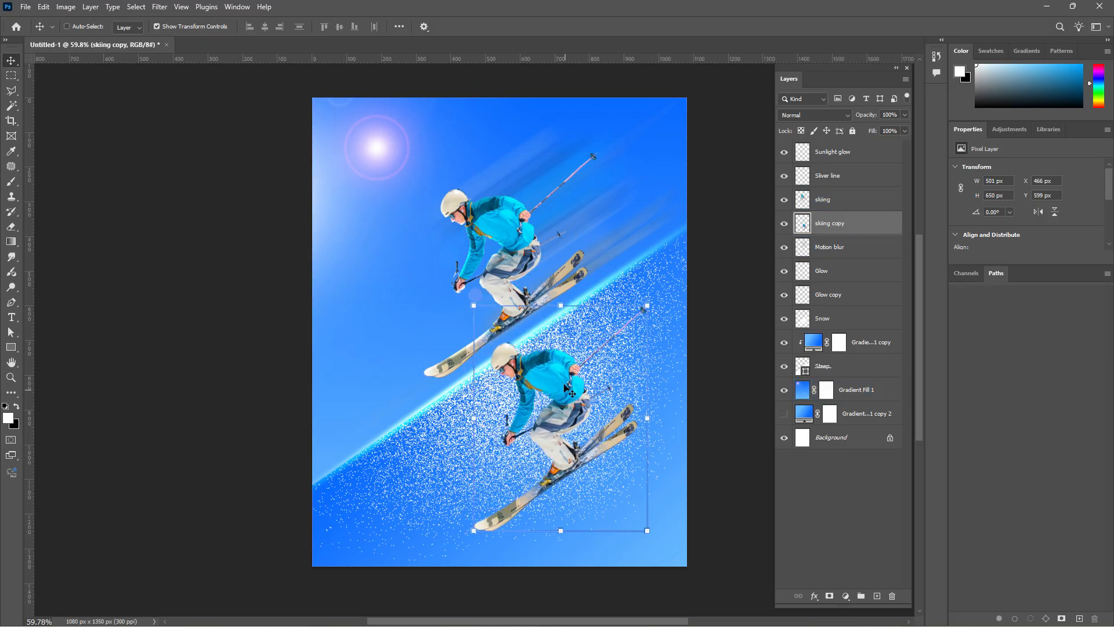
Turn the skiing copy into a solid black silhouette with Levels by lowering the white output level to 0.
{"action": "left_click", "coordinate": [66, 7]}
{"action": "mouse_move", "coordinate": [100, 45]}
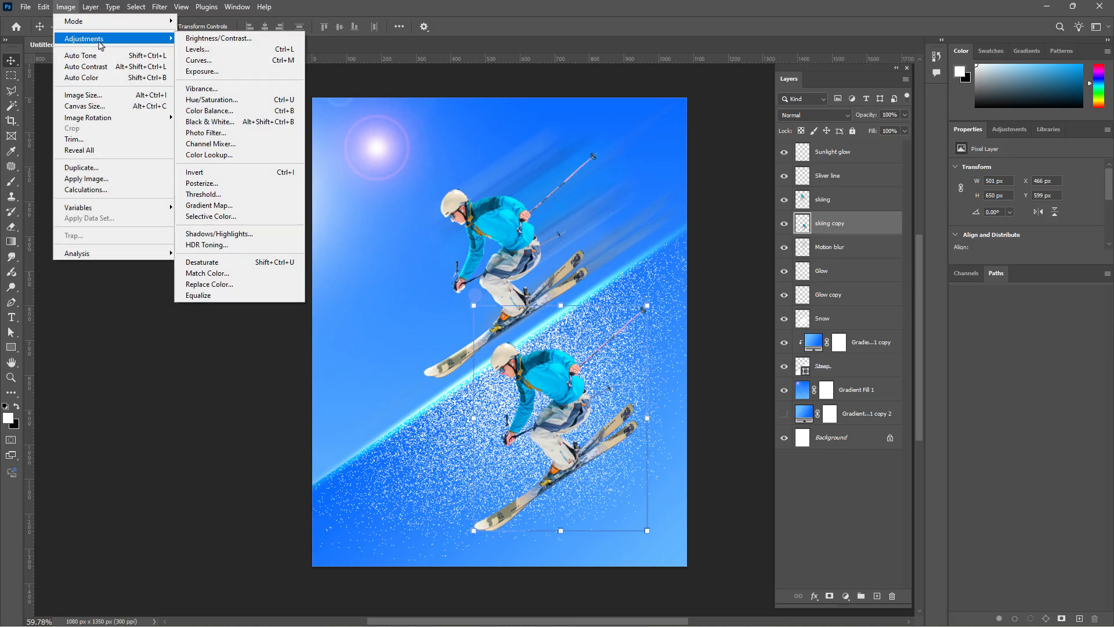
{"action": "left_click", "coordinate": [200, 49]}
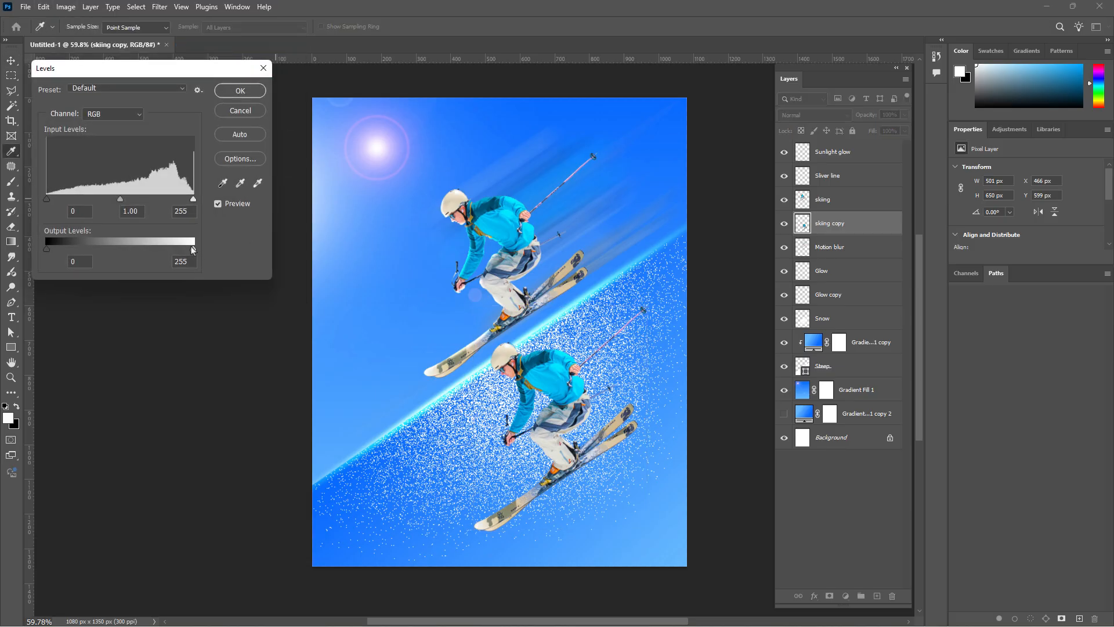
{"action": "left_click_drag", "start_coordinate": [194, 248], "coordinate": [7, 261]}
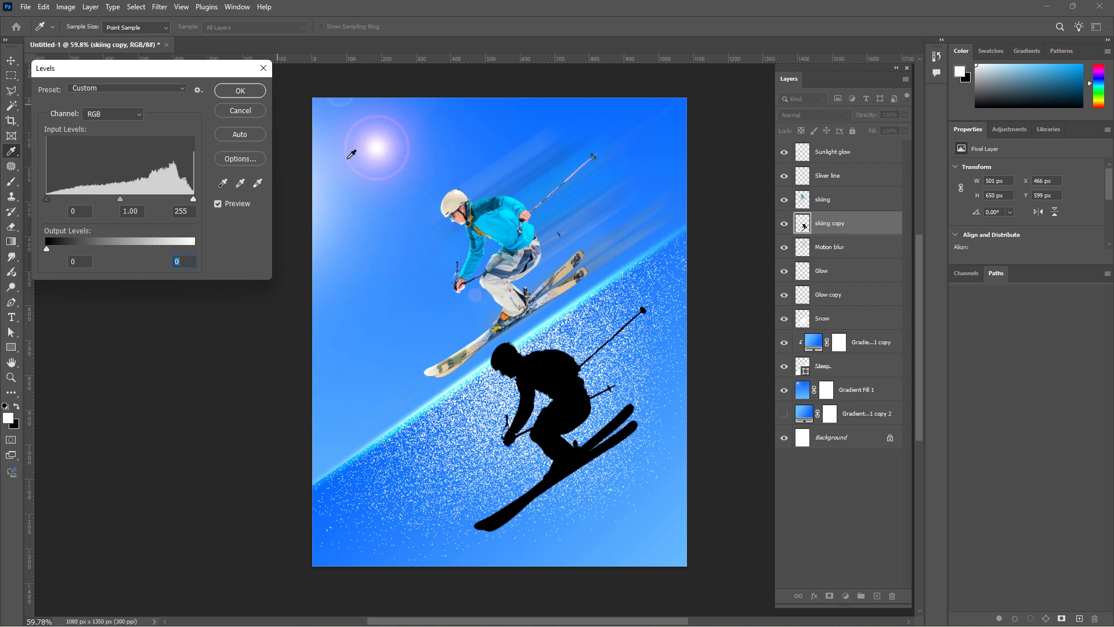
{"action": "left_click", "coordinate": [254, 92]}
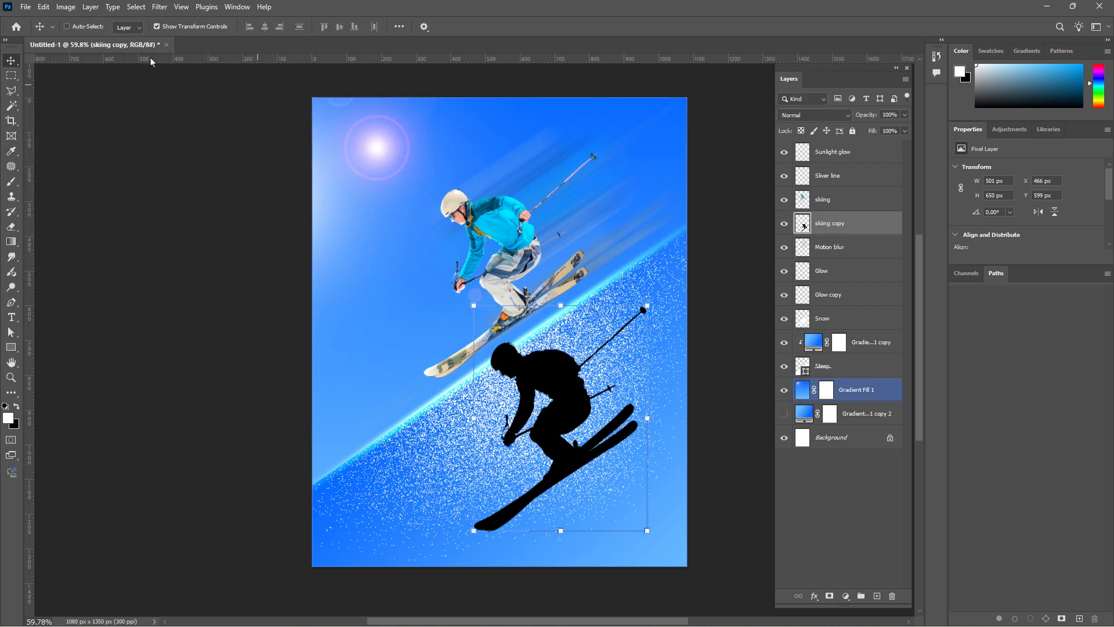
Flip the black silhouette horizontally and rotate it about 111° so its skis run along the slope edge beneath the skier.
{"action": "left_click", "coordinate": [43, 7]}
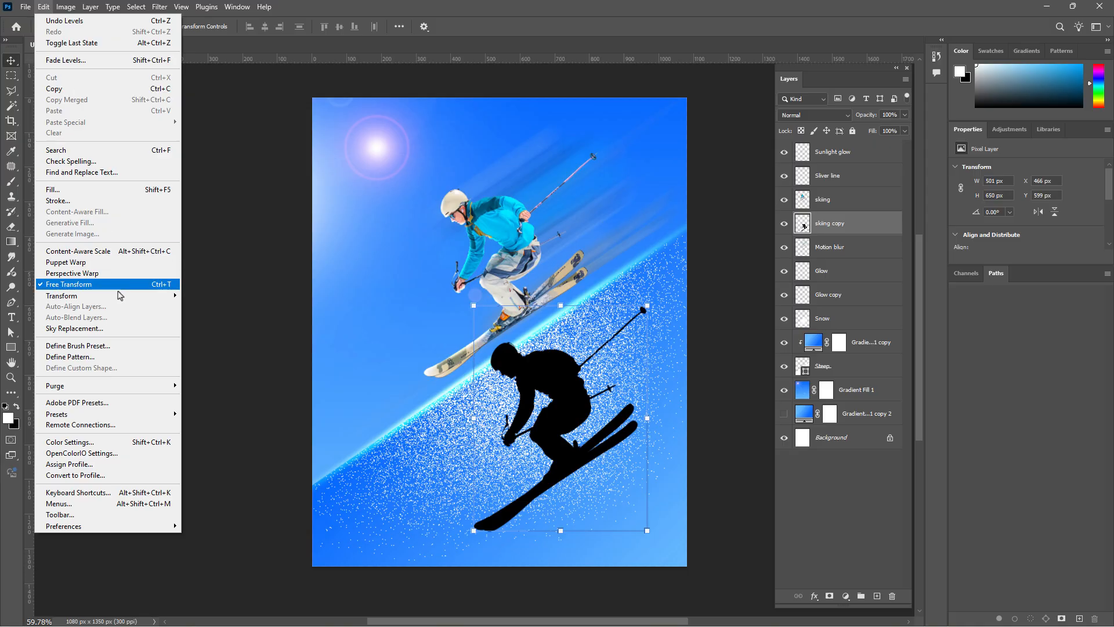
{"action": "mouse_move", "coordinate": [156, 296]}
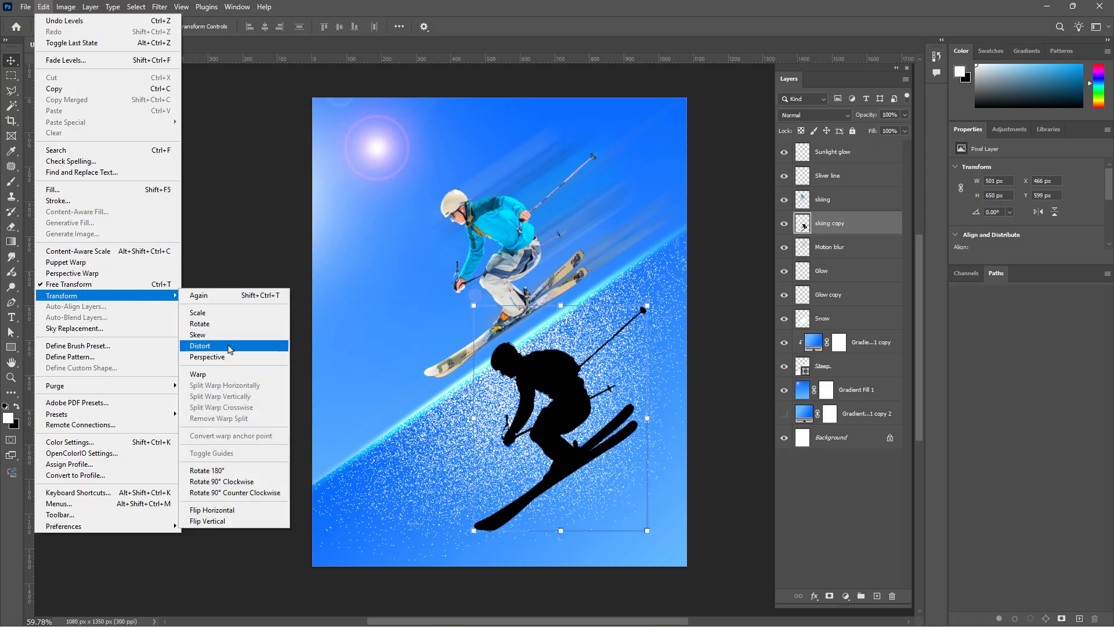
{"action": "left_click", "coordinate": [233, 511]}
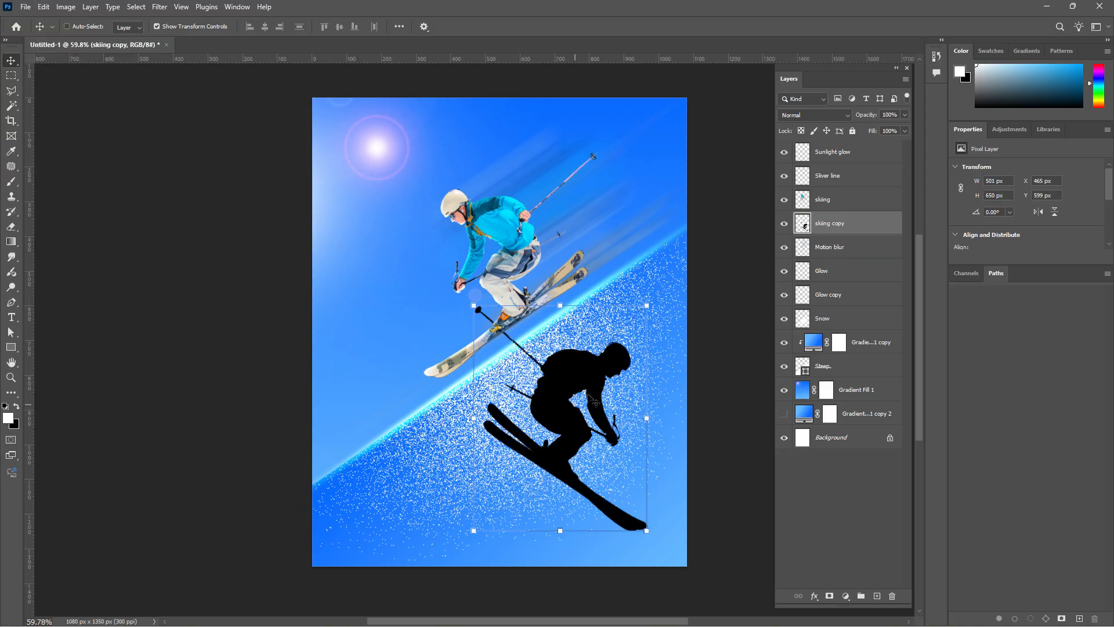
{"action": "left_click_drag", "start_coordinate": [653, 298], "coordinate": [628, 526]}
{"action": "left_click_drag", "start_coordinate": [602, 443], "coordinate": [620, 401]}
{"action": "left_click_drag", "start_coordinate": [725, 345], "coordinate": [726, 336]}
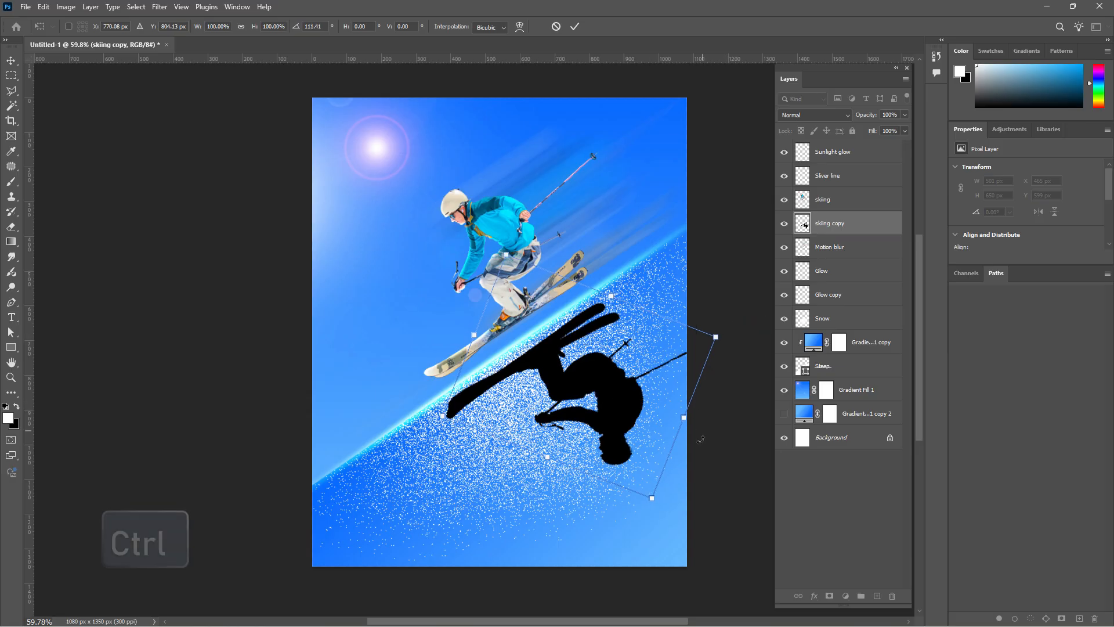
Distort the silhouette into an enlarged cast shadow spreading down the slope from beneath the skis, and apply the transformation.
{"action": "left_click_drag", "start_coordinate": [652, 498], "coordinate": [609, 615]}
{"action": "left_click_drag", "start_coordinate": [715, 337], "coordinate": [771, 304]}
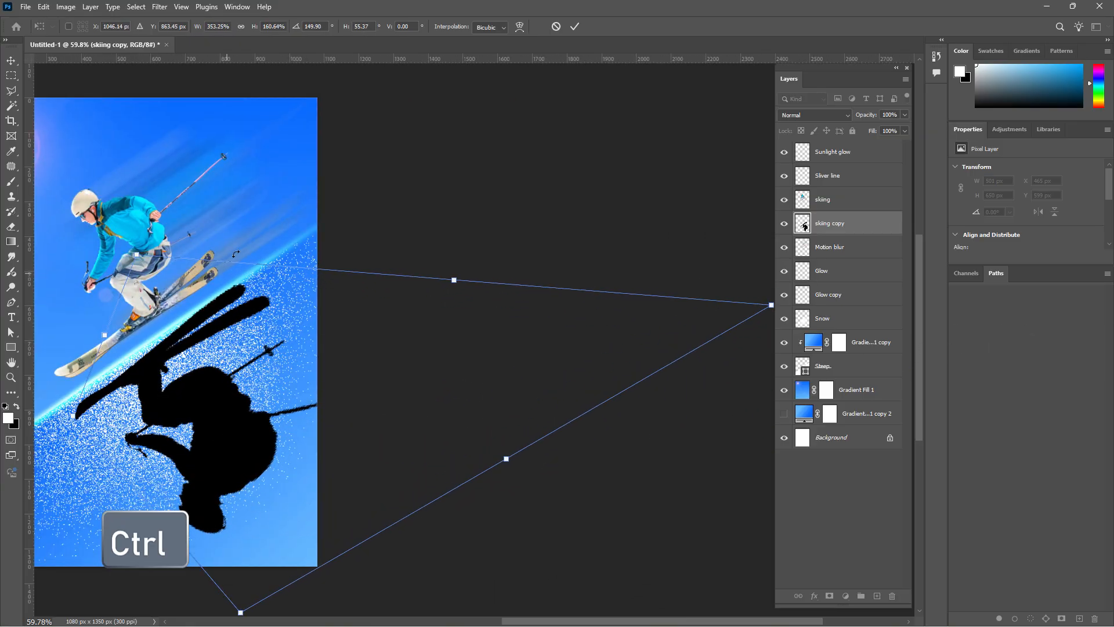
{"action": "left_click_drag", "start_coordinate": [135, 255], "coordinate": [135, 251]}
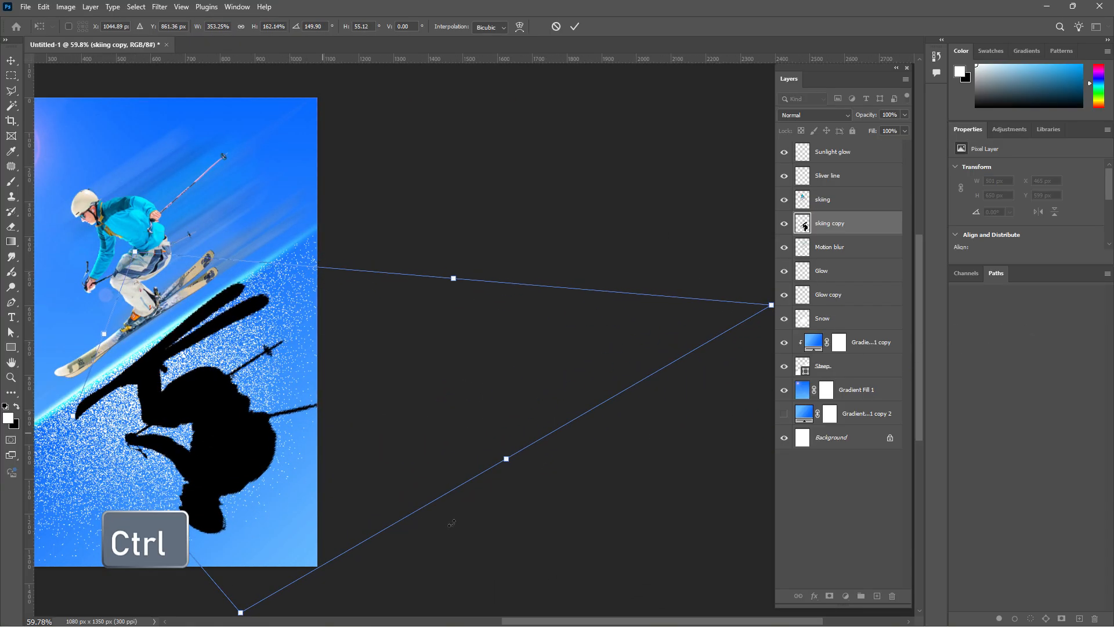
{"action": "left_click_drag", "start_coordinate": [608, 623], "coordinate": [494, 623]}
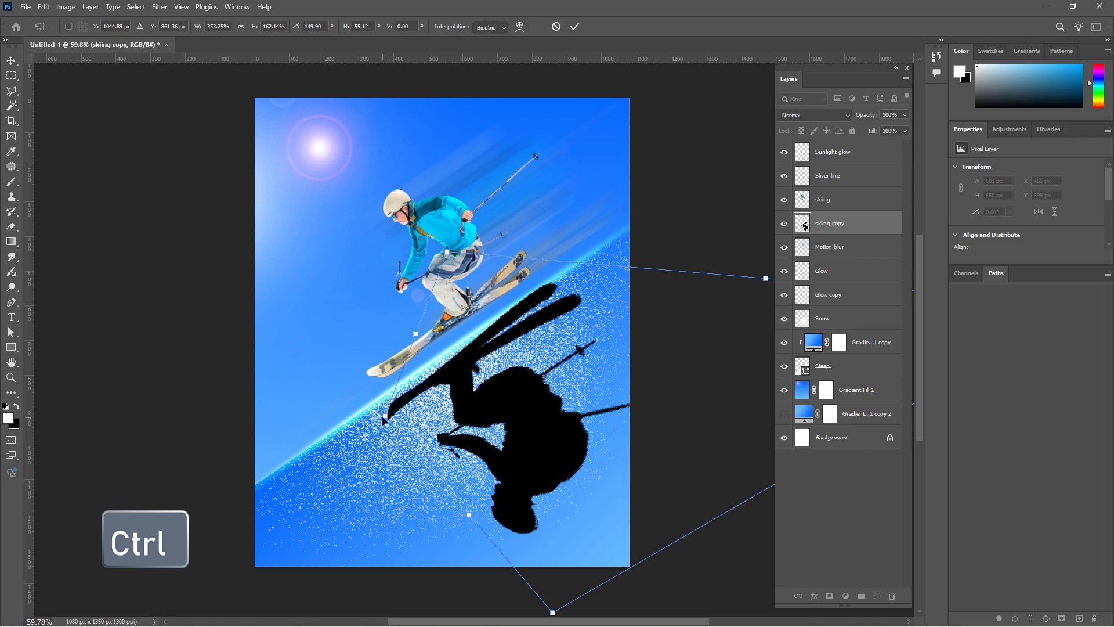
{"action": "left_click_drag", "start_coordinate": [388, 416], "coordinate": [366, 409]}
{"action": "scroll", "coordinate": [565, 315], "scroll_direction": "down", "scroll_amount": 2}
{"action": "scroll", "coordinate": [566, 315], "scroll_direction": "down", "scroll_amount": 3}
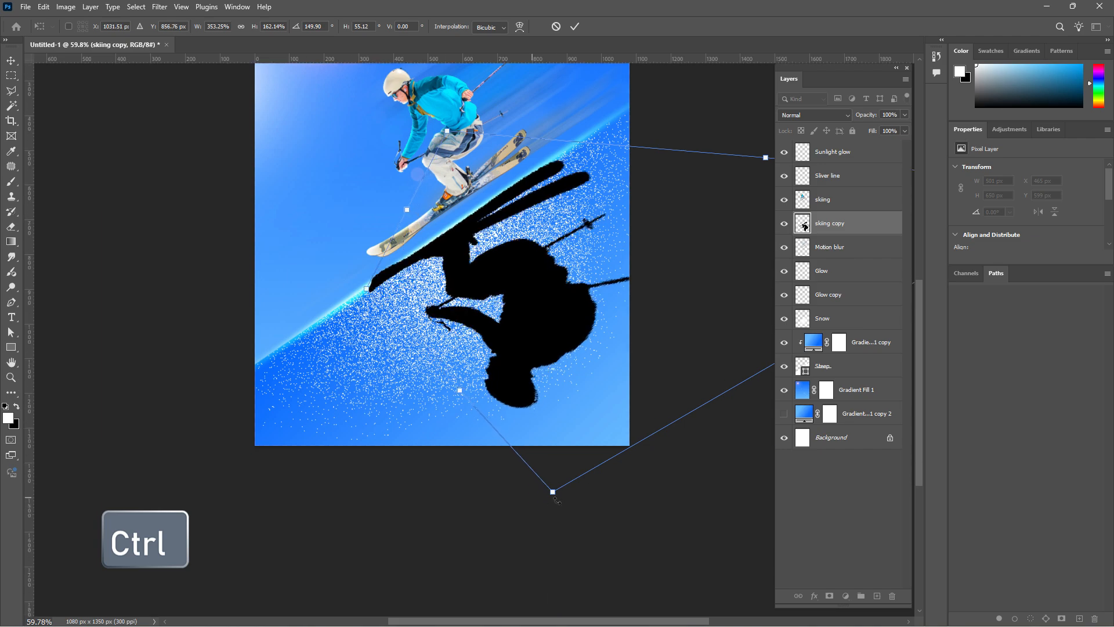
{"action": "left_click_drag", "start_coordinate": [553, 492], "coordinate": [550, 544]}
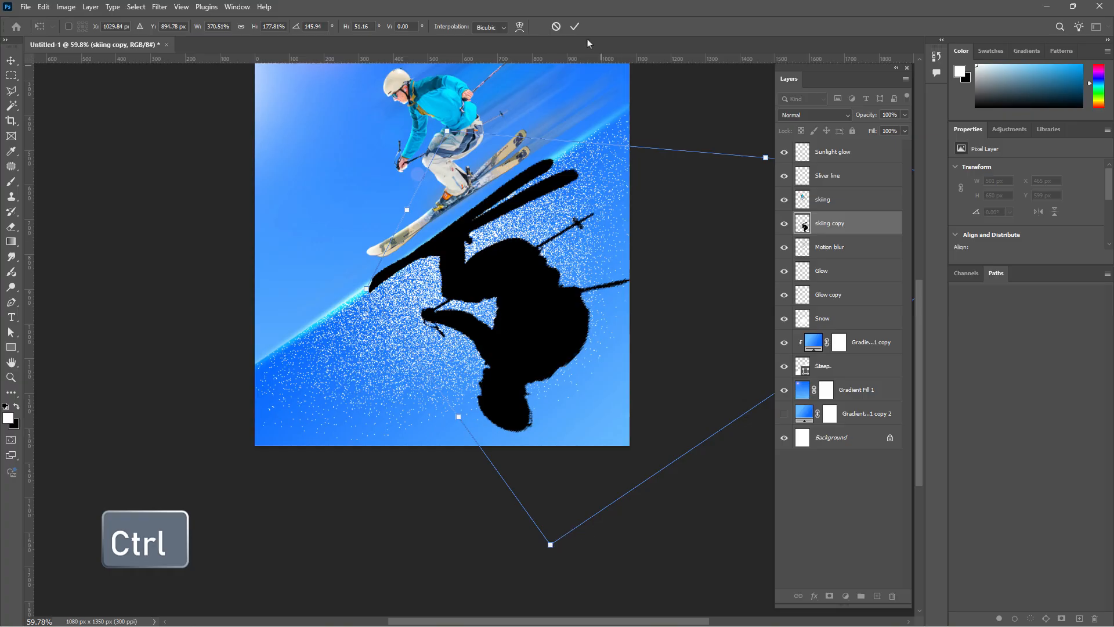
{"action": "left_click_drag", "start_coordinate": [448, 132], "coordinate": [453, 135]}
{"action": "scroll", "coordinate": [559, 470], "scroll_direction": "up", "scroll_amount": 1}
{"action": "scroll", "coordinate": [559, 473], "scroll_direction": "up", "scroll_amount": 4}
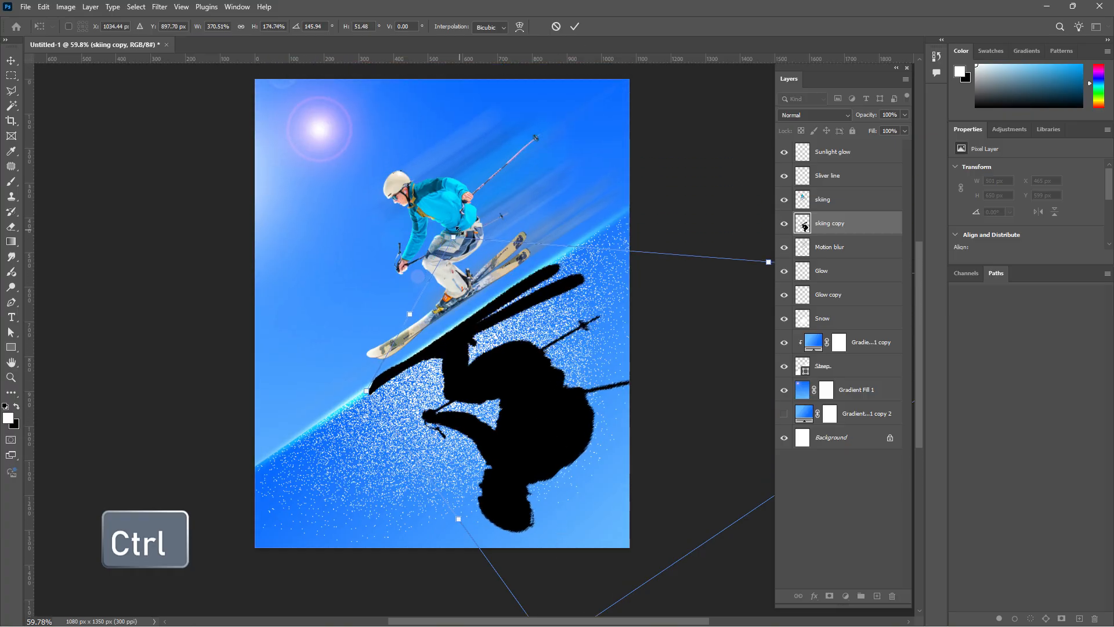
{"action": "left_click", "coordinate": [575, 26]}
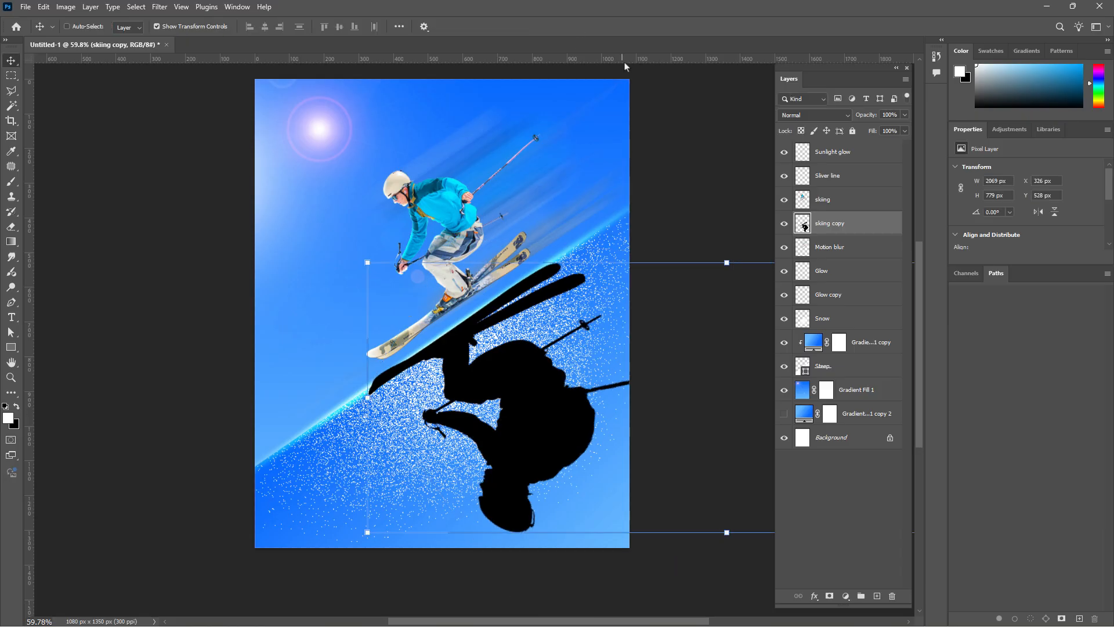
Apply a Motion Blur with an angle of -49° and a distance of 215 pixels to the skiing copy shadow.
{"action": "left_click", "coordinate": [157, 7]}
{"action": "mouse_move", "coordinate": [206, 172]}
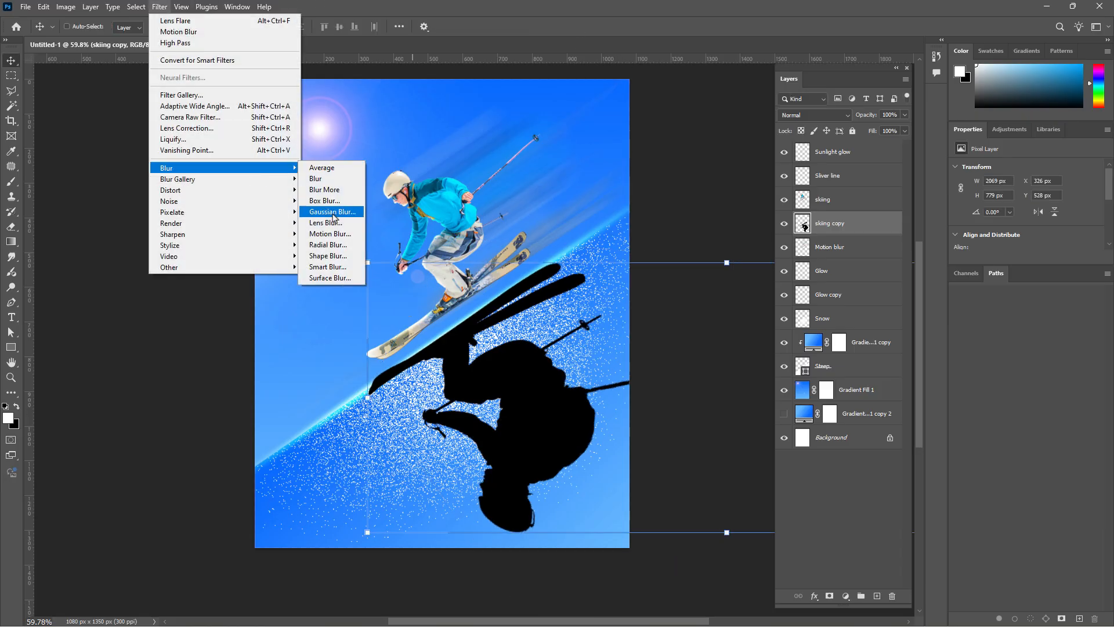
{"action": "left_click", "coordinate": [332, 234]}
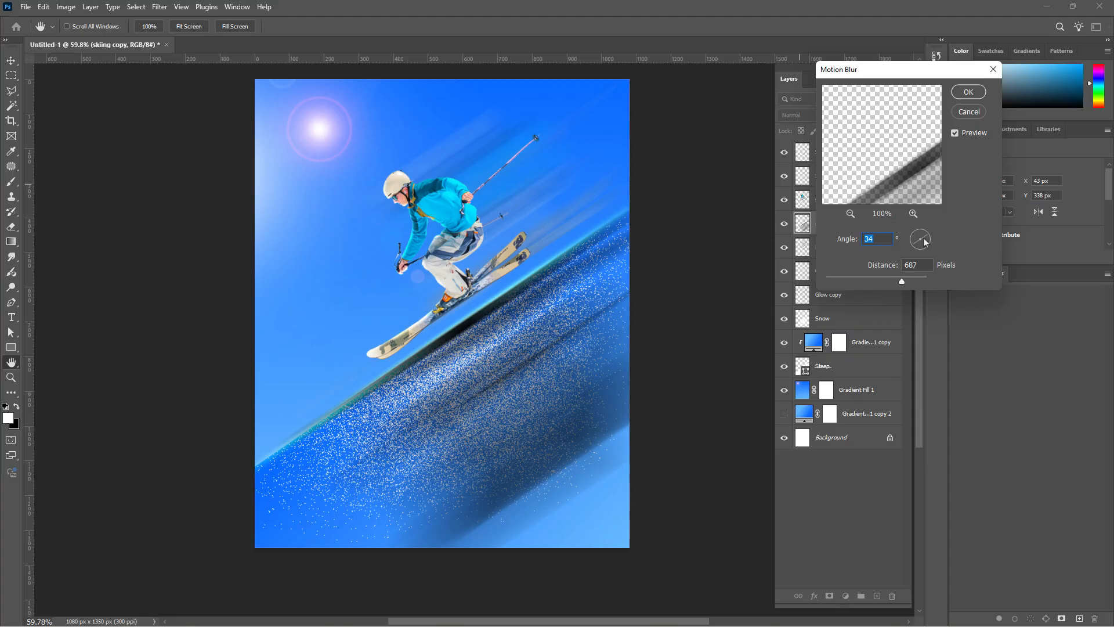
{"action": "left_click_drag", "start_coordinate": [925, 242], "coordinate": [911, 223]}
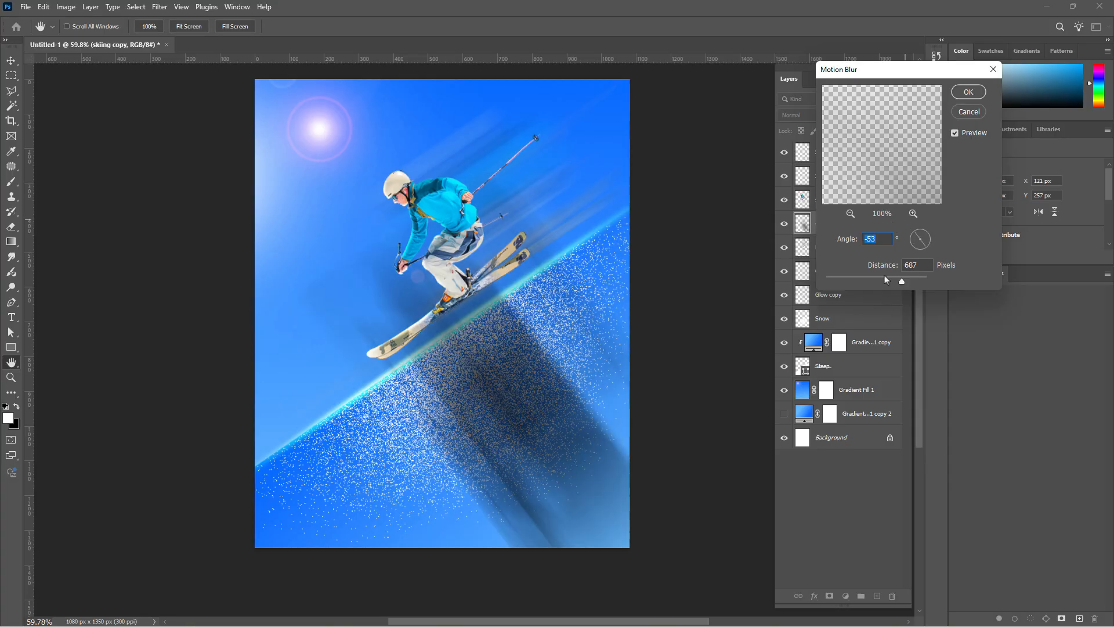
{"action": "left_click_drag", "start_coordinate": [878, 283], "coordinate": [867, 283]}
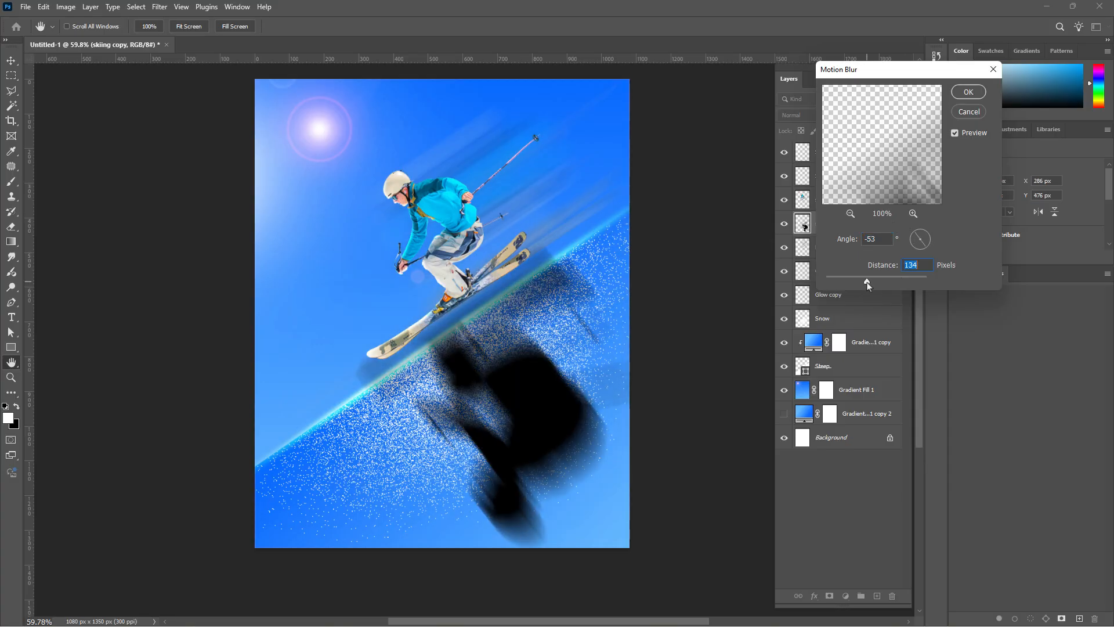
{"action": "left_click", "coordinate": [927, 248]}
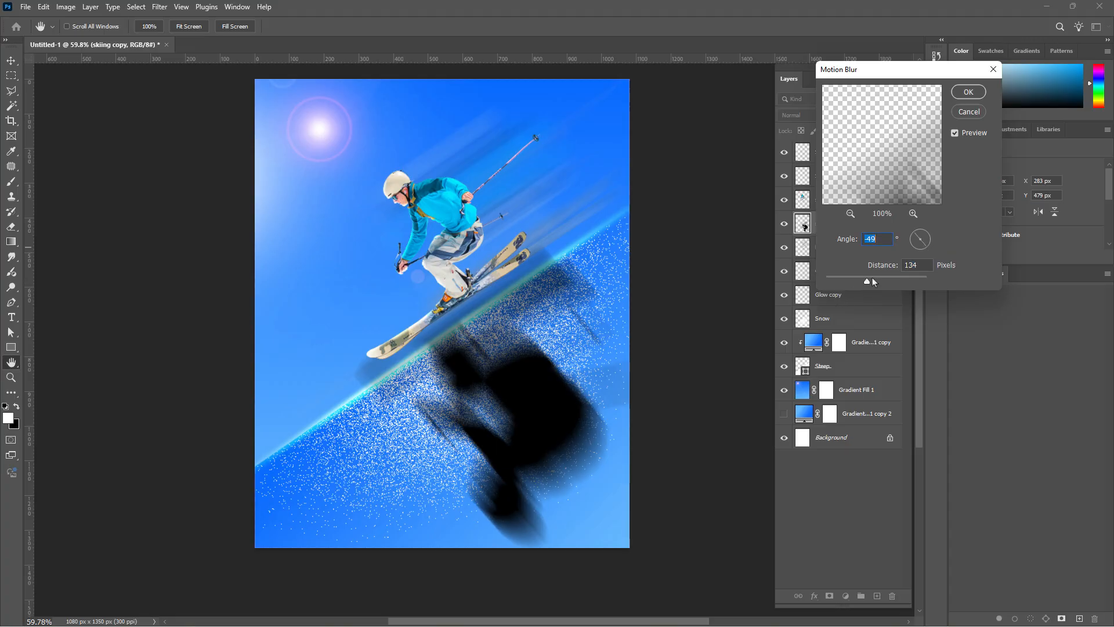
{"action": "mouse_move", "coordinate": [867, 284]}
{"action": "left_mouse_down"}
{"action": "mouse_move", "coordinate": [856, 284]}
{"action": "mouse_move", "coordinate": [881, 284]}
{"action": "left_mouse_up"}
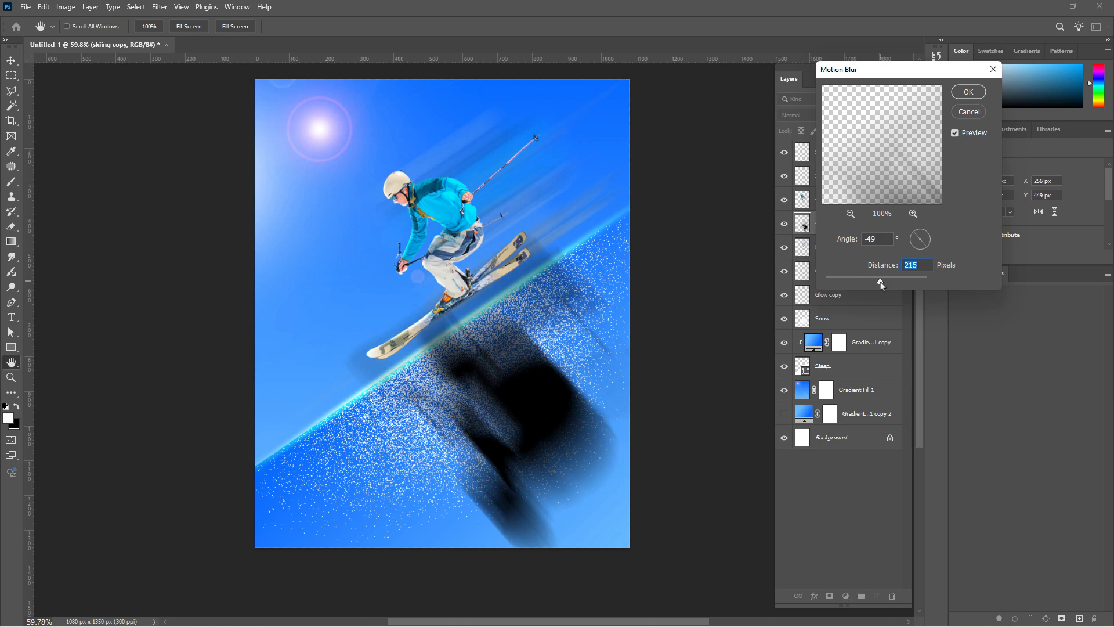
{"action": "left_click", "coordinate": [969, 92]}
Distort the blurred skiing copy shadow so it falls further down the slope, away from the skis, and apply the transformation.
{"action": "key", "text": "v"}
{"action": "scroll", "coordinate": [500, 130], "scroll_direction": "down", "scroll_amount": 2}
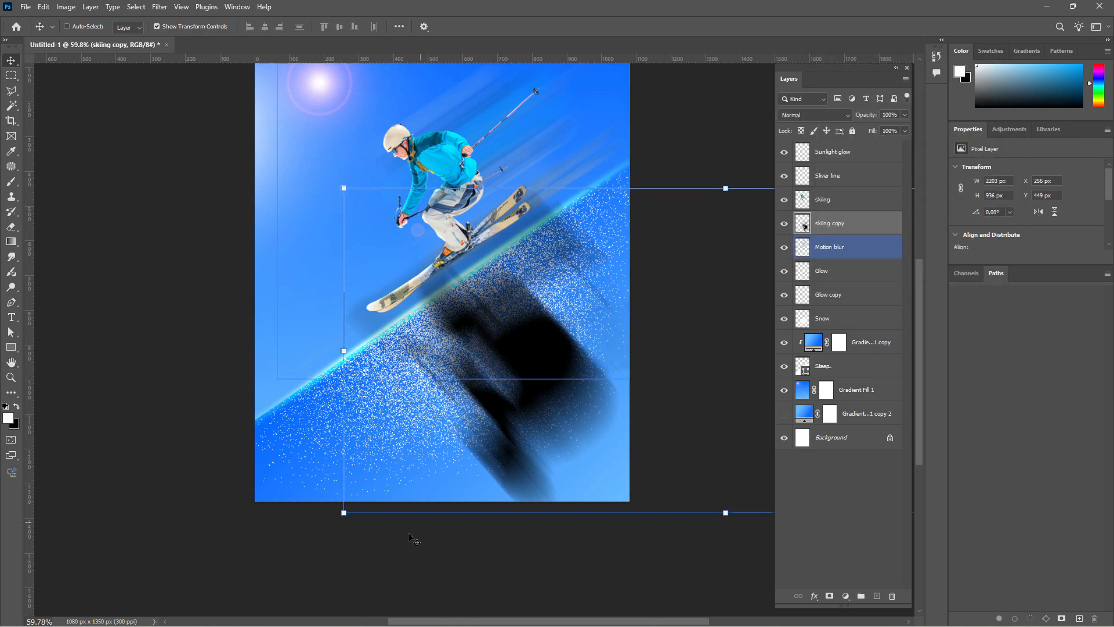
{"action": "left_click_drag", "start_coordinate": [343, 513], "coordinate": [232, 540]}
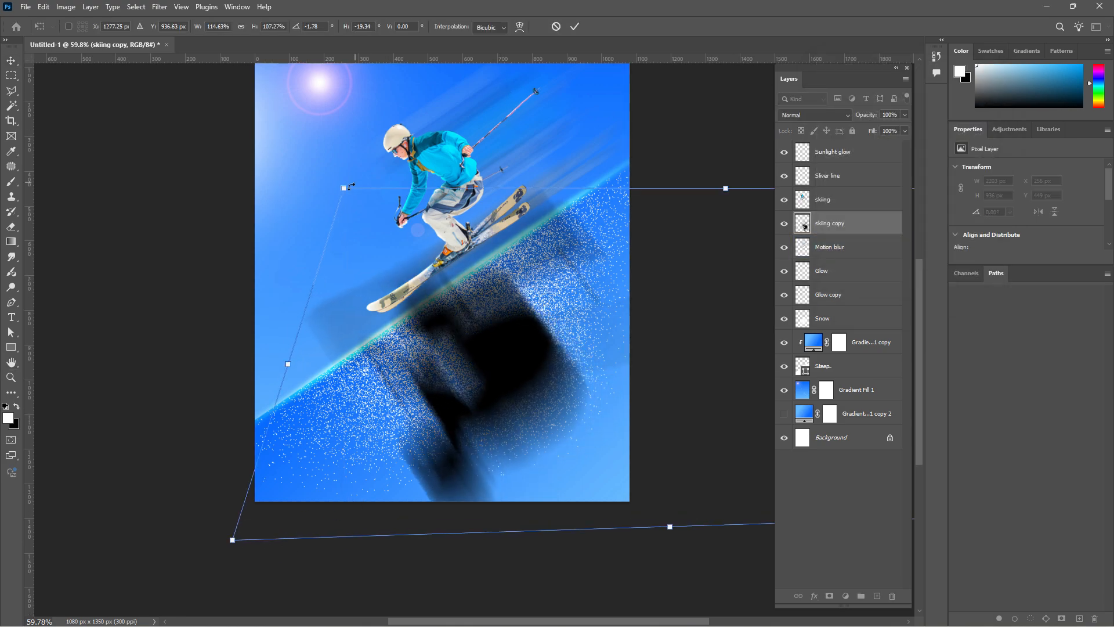
{"action": "left_click_drag", "start_coordinate": [343, 187], "coordinate": [409, 211]}
{"action": "scroll", "coordinate": [124, 308], "scroll_direction": "down", "scroll_amount": 5}
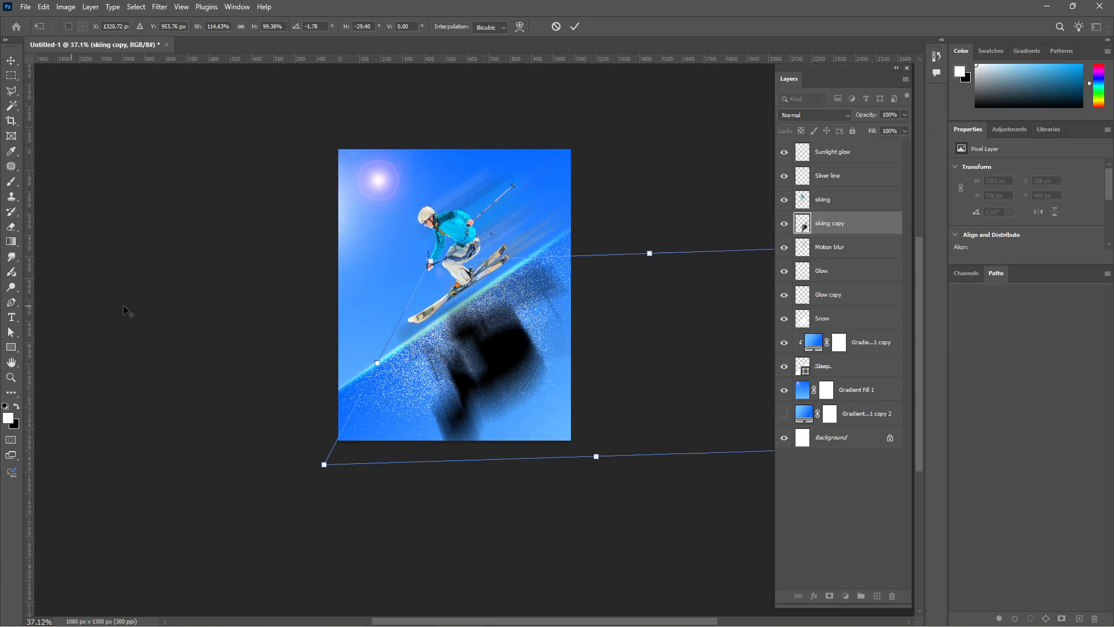
{"action": "left_click_drag", "start_coordinate": [579, 621], "coordinate": [718, 621]}
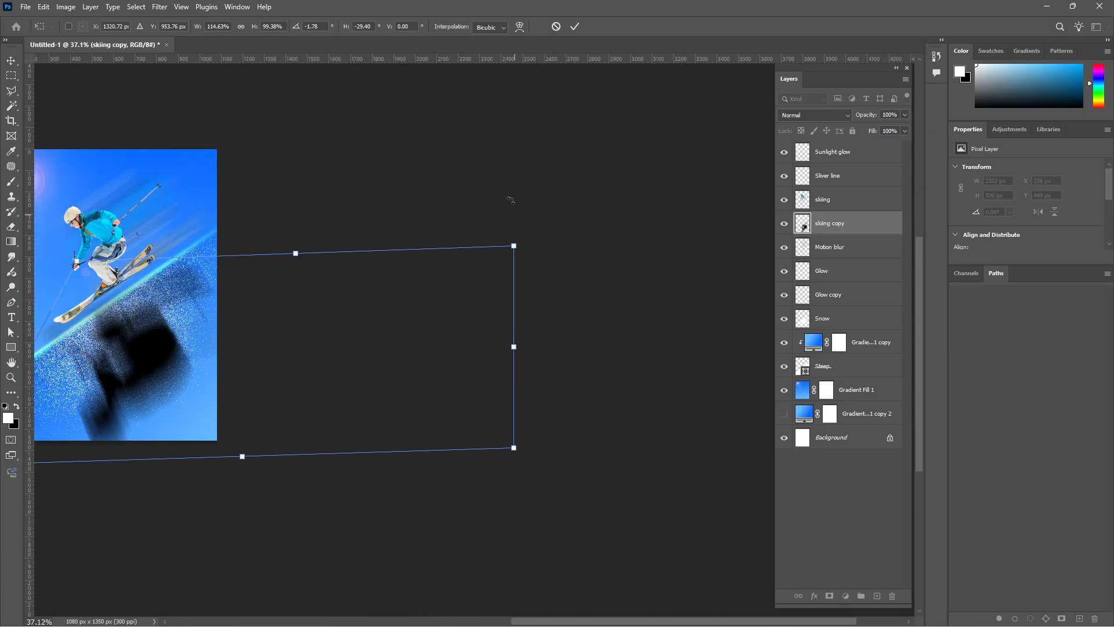
{"action": "left_click_drag", "start_coordinate": [296, 254], "coordinate": [300, 239]}
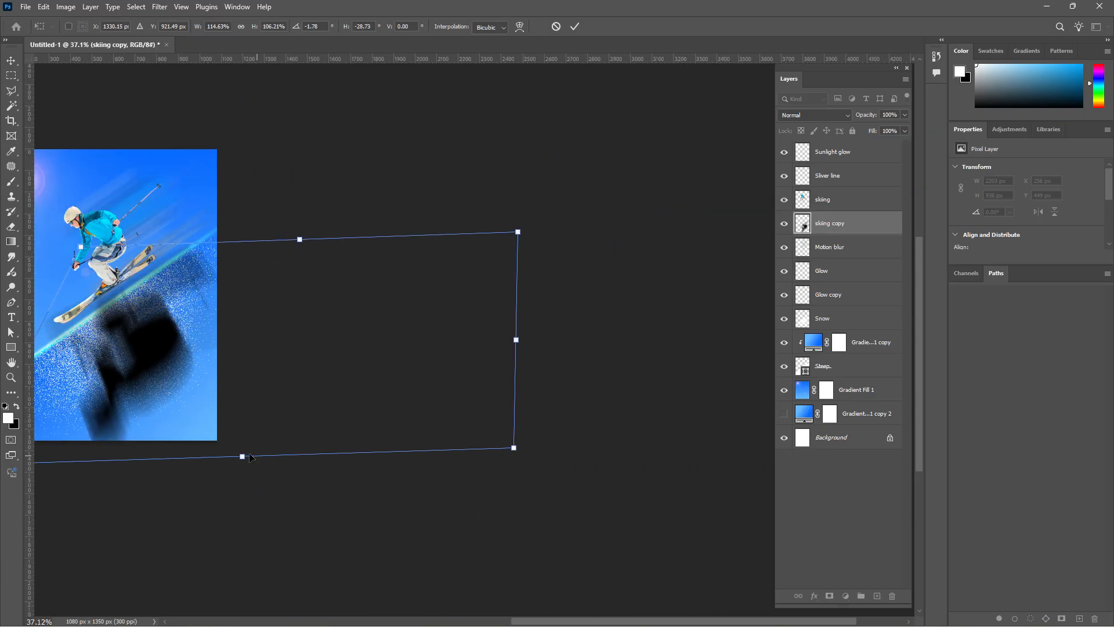
{"action": "left_click_drag", "start_coordinate": [244, 459], "coordinate": [316, 476]}
{"action": "left_click_drag", "start_coordinate": [585, 623], "coordinate": [478, 623]}
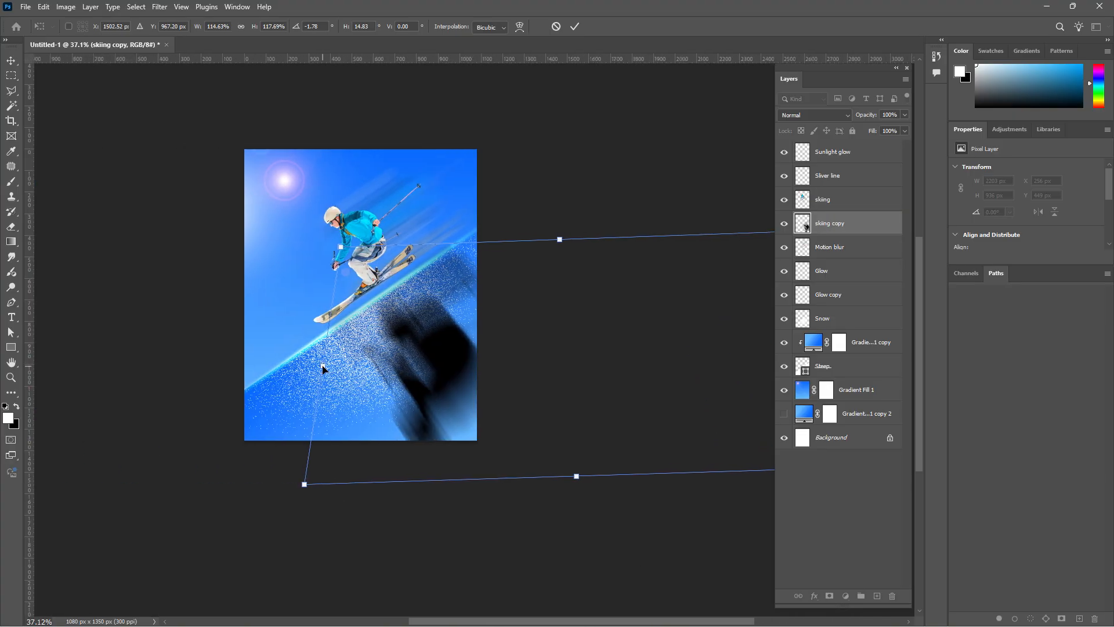
{"action": "mouse_move", "coordinate": [325, 366]}
{"action": "left_mouse_down"}
{"action": "mouse_move", "coordinate": [301, 374]}
{"action": "mouse_move", "coordinate": [310, 378]}
{"action": "left_mouse_up"}
{"action": "scroll", "coordinate": [412, 395], "scroll_direction": "up", "scroll_amount": 3}
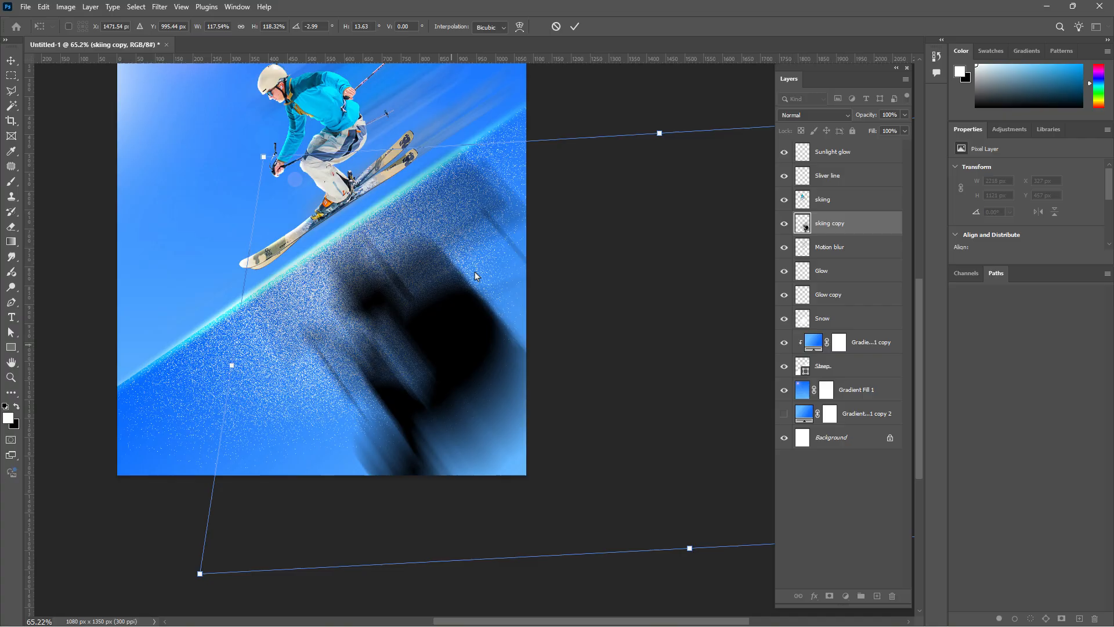
{"action": "left_click", "coordinate": [575, 27]}
Soften the skiing copy shadow with a 13.9-pixel Gaussian Blur and lower its layer opacity to 51%.
{"action": "left_click", "coordinate": [160, 7]}
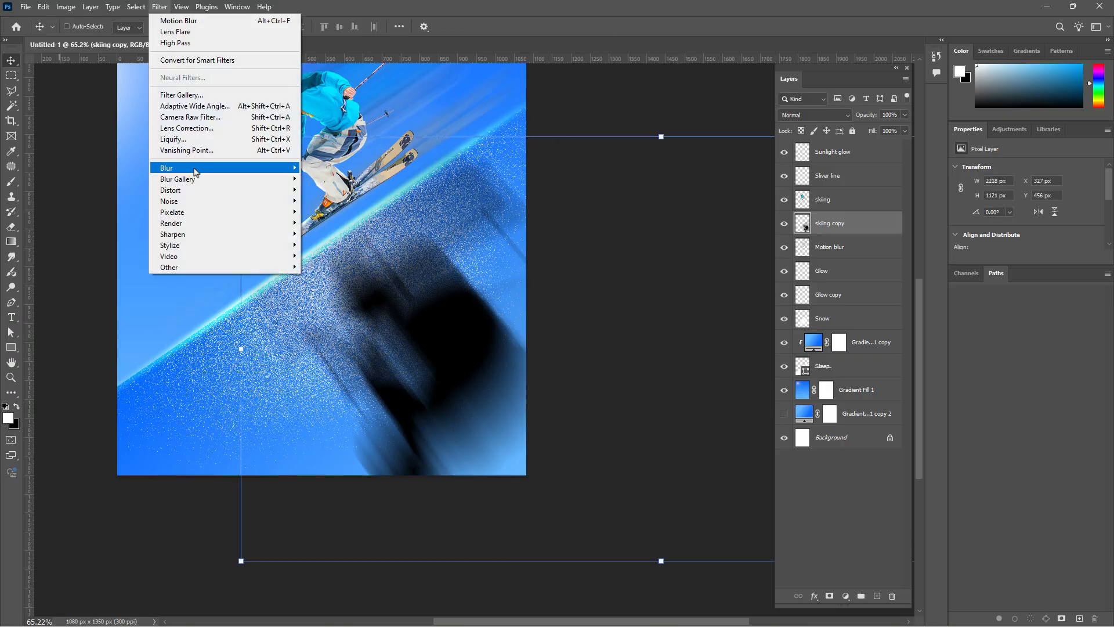
{"action": "mouse_move", "coordinate": [196, 171]}
{"action": "left_click", "coordinate": [333, 213]}
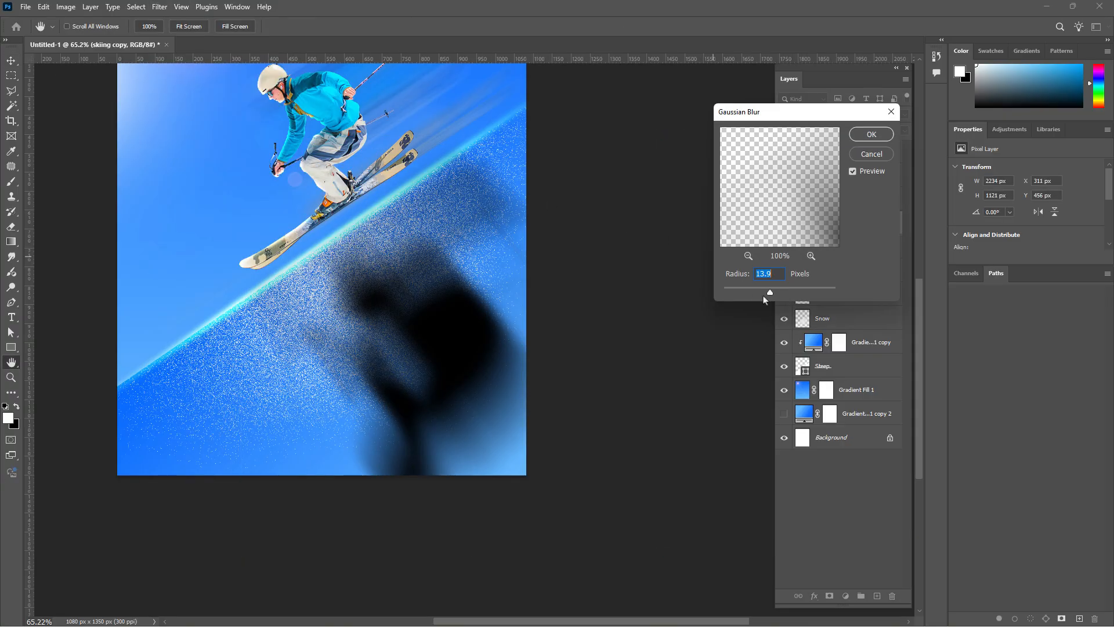
{"action": "left_click_drag", "start_coordinate": [786, 291], "coordinate": [770, 294]}
{"action": "left_click", "coordinate": [872, 134]}
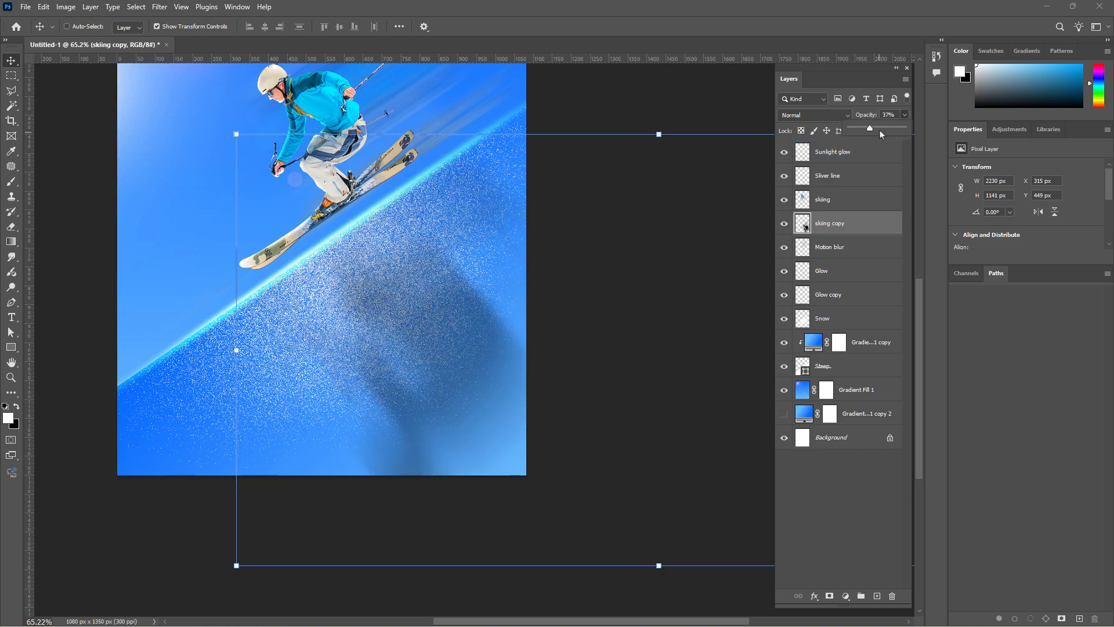
{"action": "left_click_drag", "start_coordinate": [872, 130], "coordinate": [877, 130]}
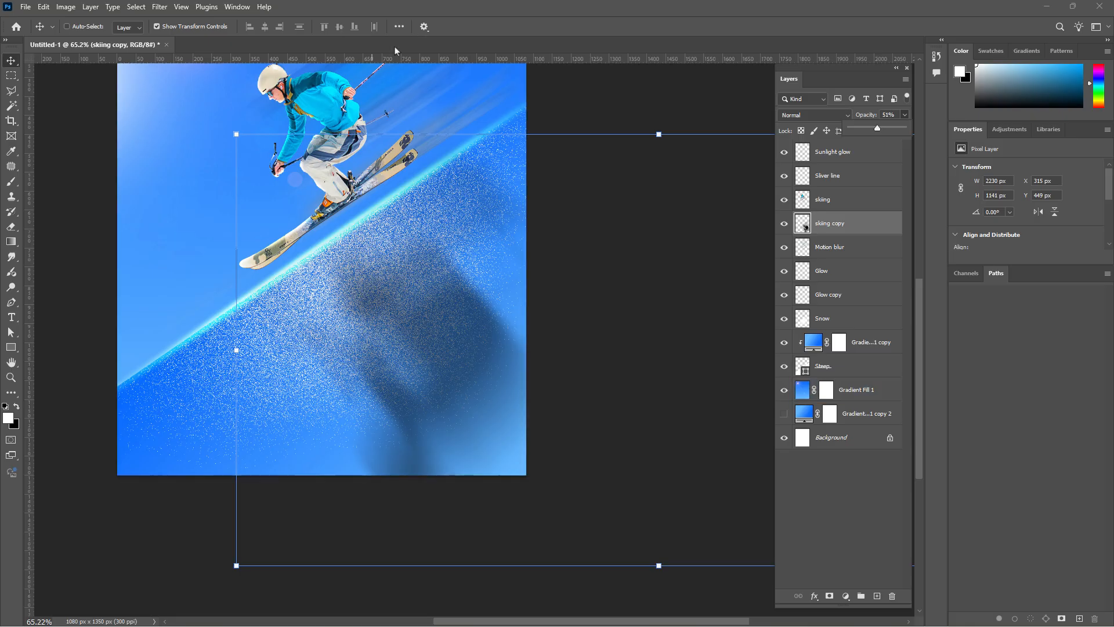
Load the slope shape as a selection, invert it, delete the part of the shadow above the slope edge, and deselect.
{"action": "left_click", "coordinate": [12, 75]}
{"action": "scroll", "coordinate": [634, 362], "scroll_direction": "down", "scroll_amount": 1}
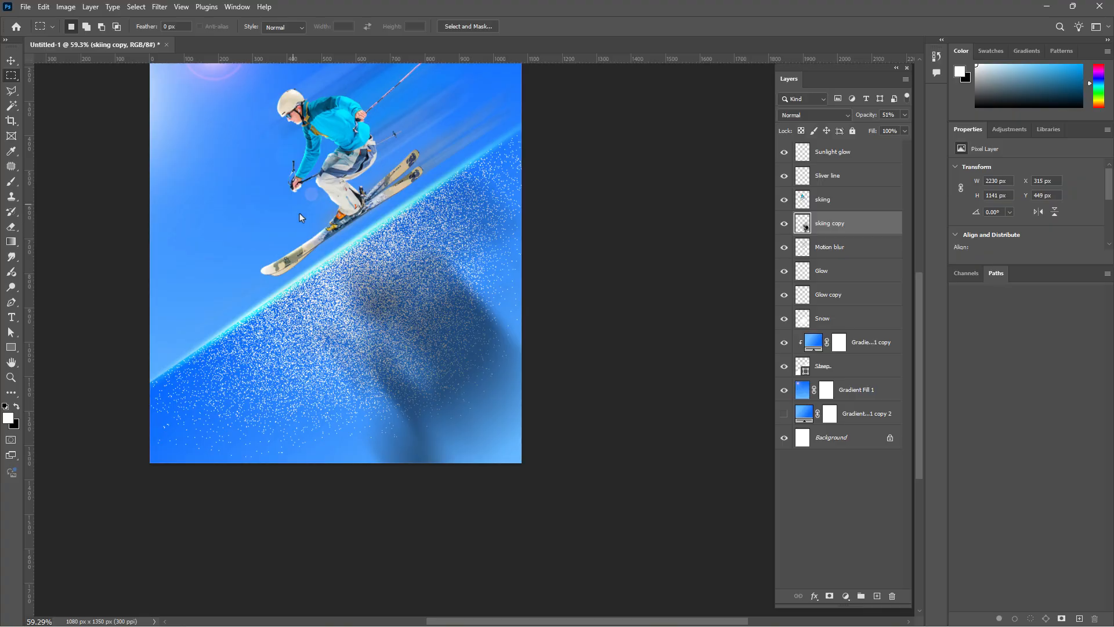
{"action": "scroll", "coordinate": [311, 246], "scroll_direction": "up", "scroll_amount": 9}
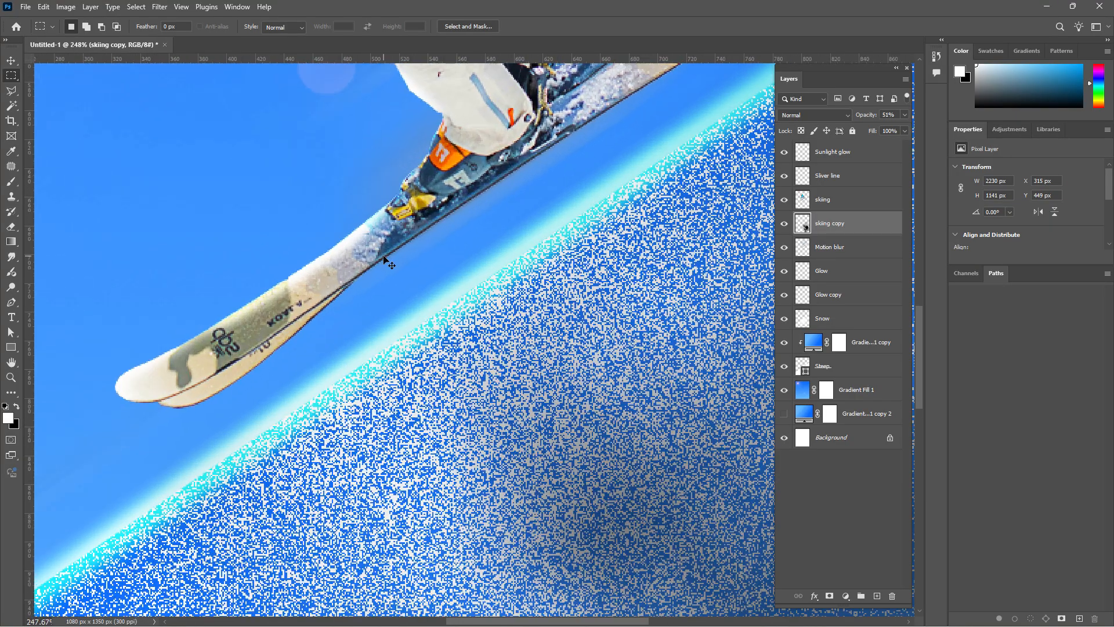
{"action": "scroll", "coordinate": [382, 242], "scroll_direction": "down", "scroll_amount": 10}
{"action": "scroll", "coordinate": [382, 243], "scroll_direction": "up", "scroll_amount": 4}
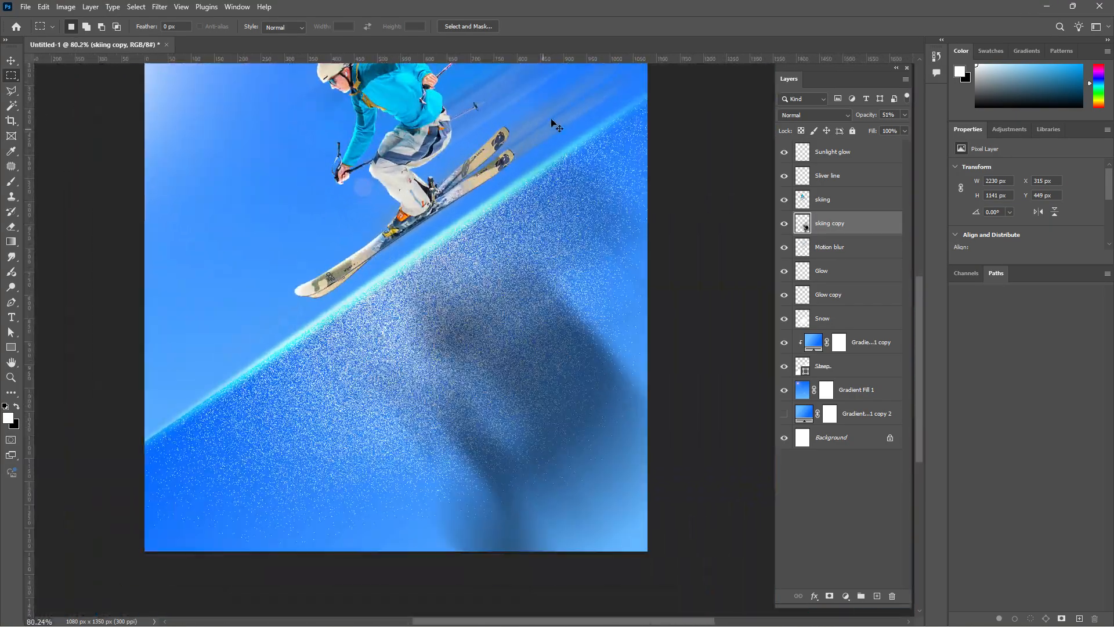
{"action": "scroll", "coordinate": [485, 245], "scroll_direction": "up", "scroll_amount": 1}
{"action": "scroll", "coordinate": [489, 251], "scroll_direction": "up", "scroll_amount": 2}
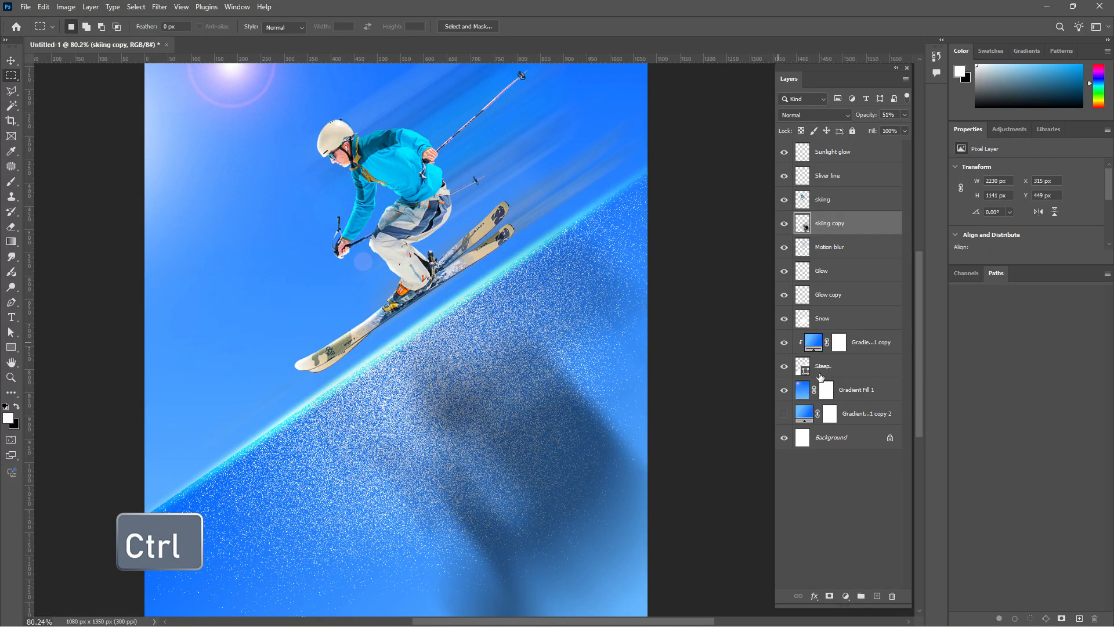
{"action": "left_click", "coordinate": [806, 364], "text": "ctrl"}
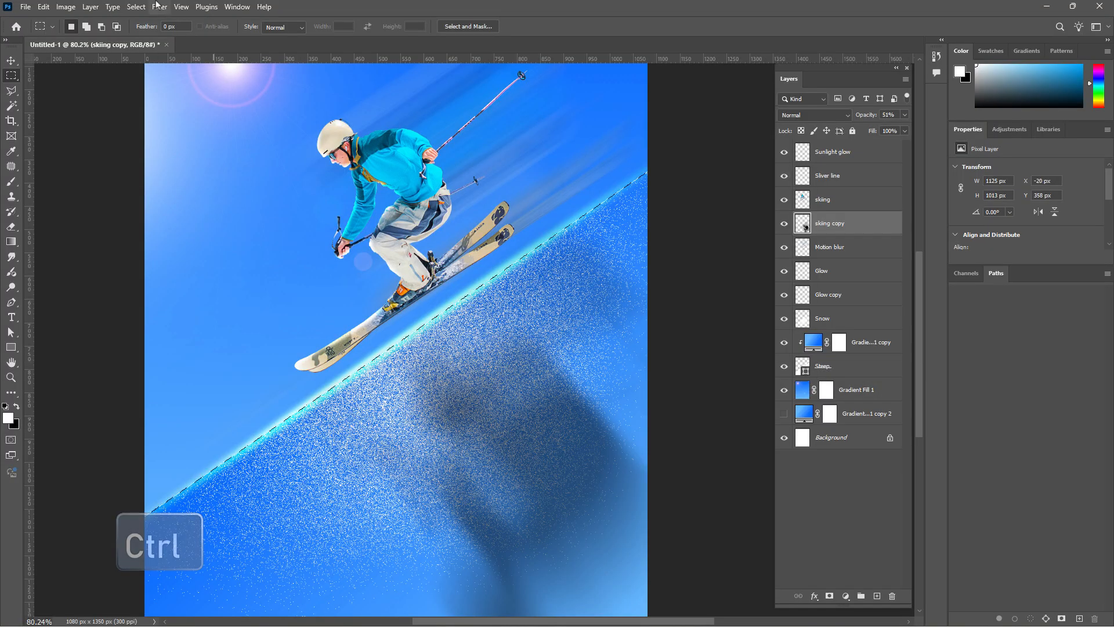
{"action": "left_click", "coordinate": [135, 7]}
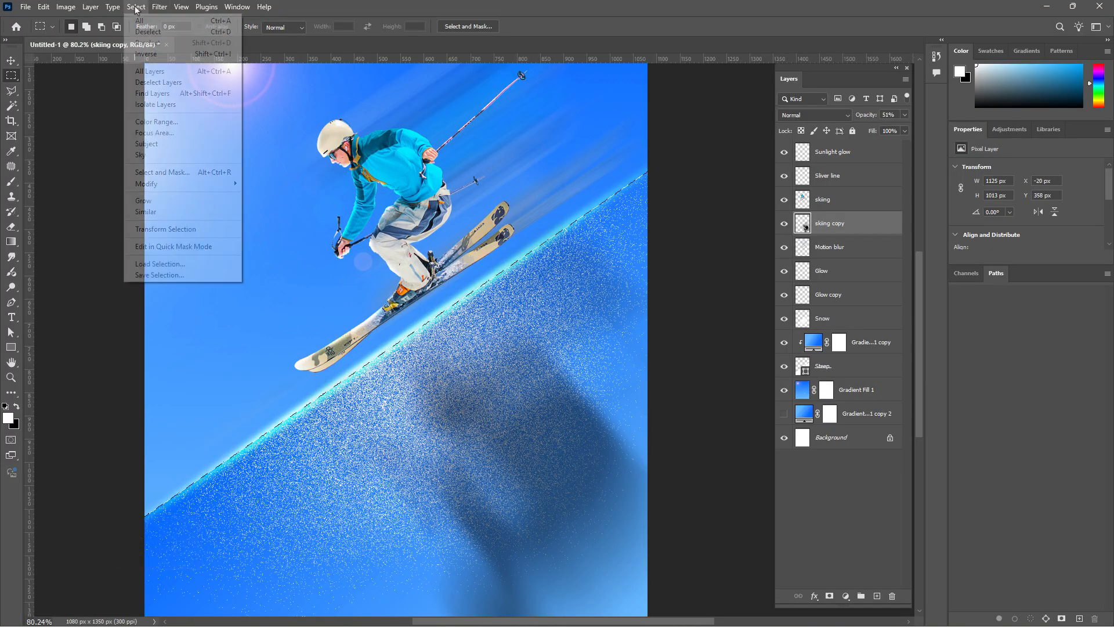
{"action": "left_click", "coordinate": [163, 55]}
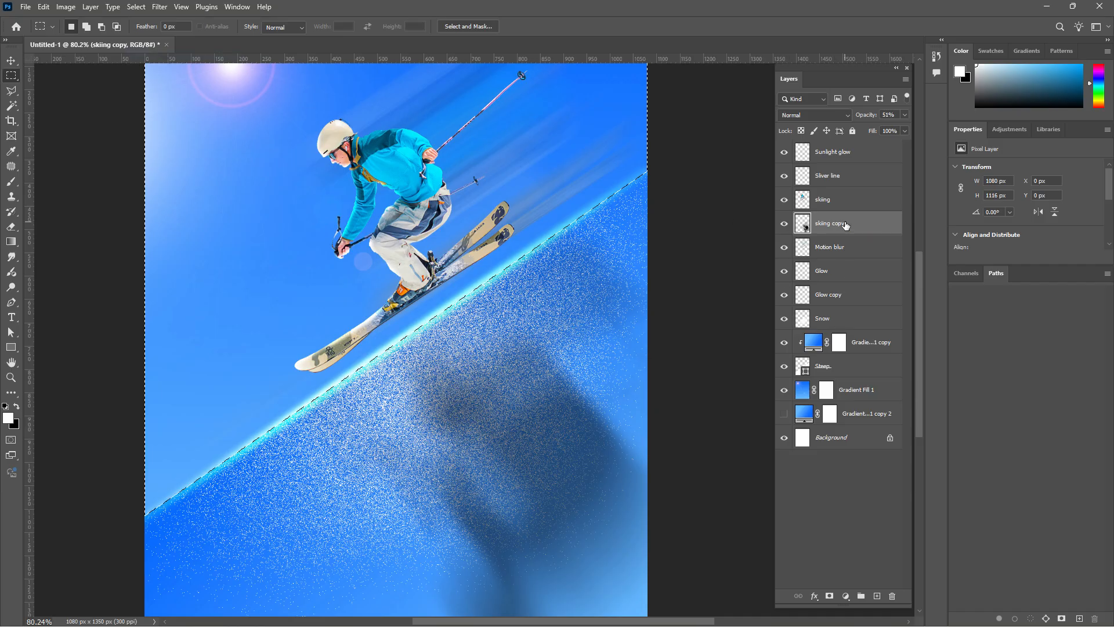
{"action": "key", "text": "Delete"}
{"action": "left_click", "coordinate": [11, 60]}
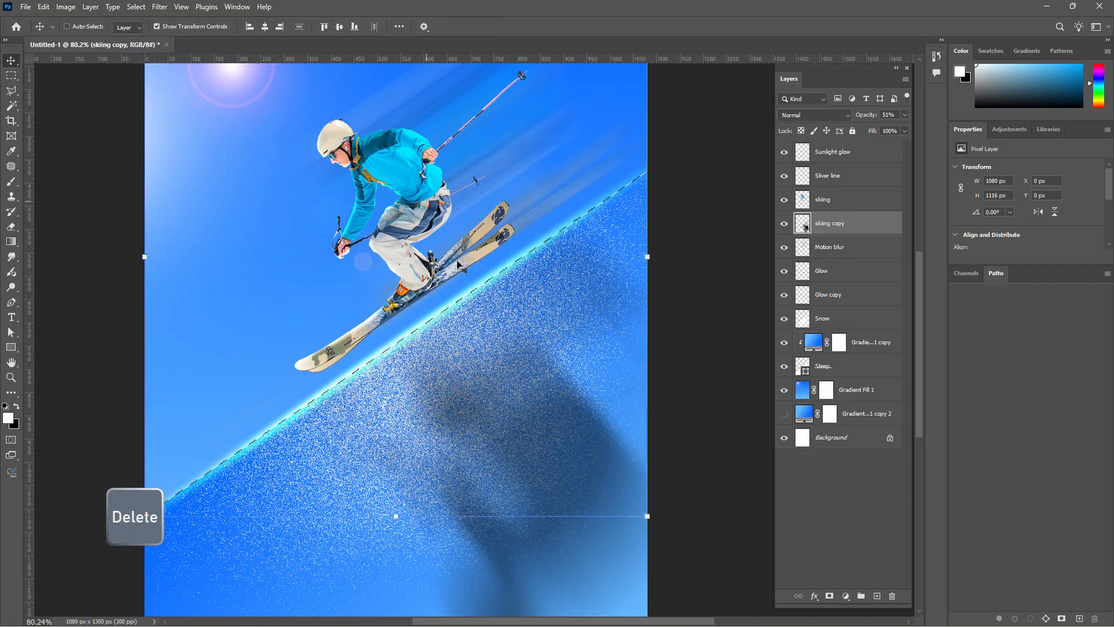
{"action": "left_click", "coordinate": [10, 74]}
{"action": "left_click", "coordinate": [712, 360]}
{"action": "scroll", "coordinate": [487, 308], "scroll_direction": "down", "scroll_amount": 3}
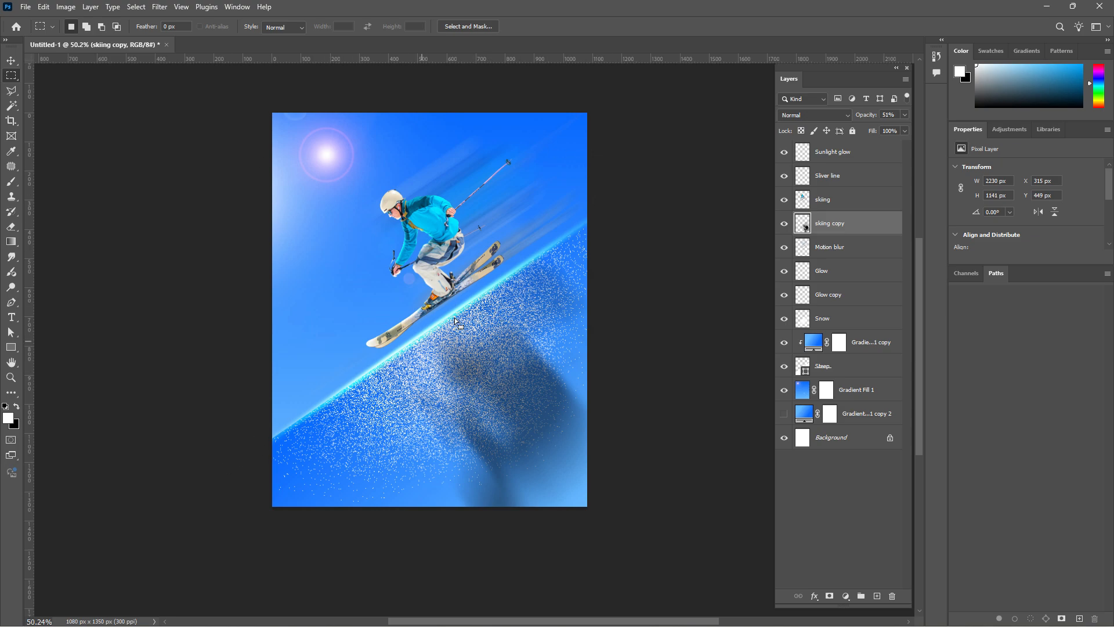
Set the skiing copy shadow layer to the Soft Light blend mode with 90% opacity.
{"action": "key", "text": "v"}
{"action": "left_click", "coordinate": [846, 116]}
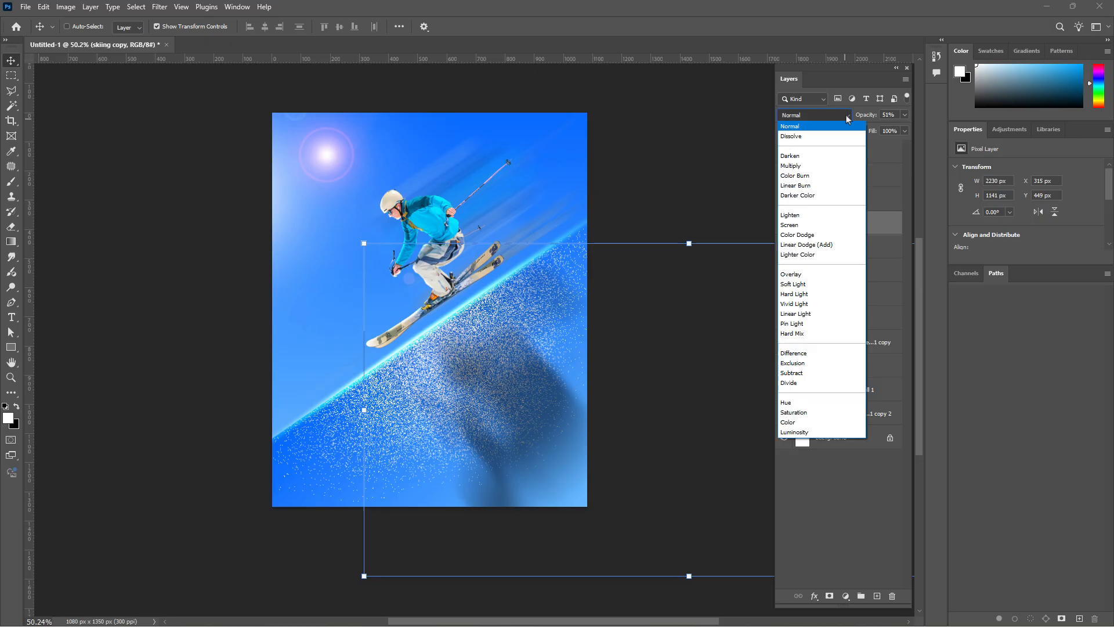
{"action": "left_click", "coordinate": [811, 285]}
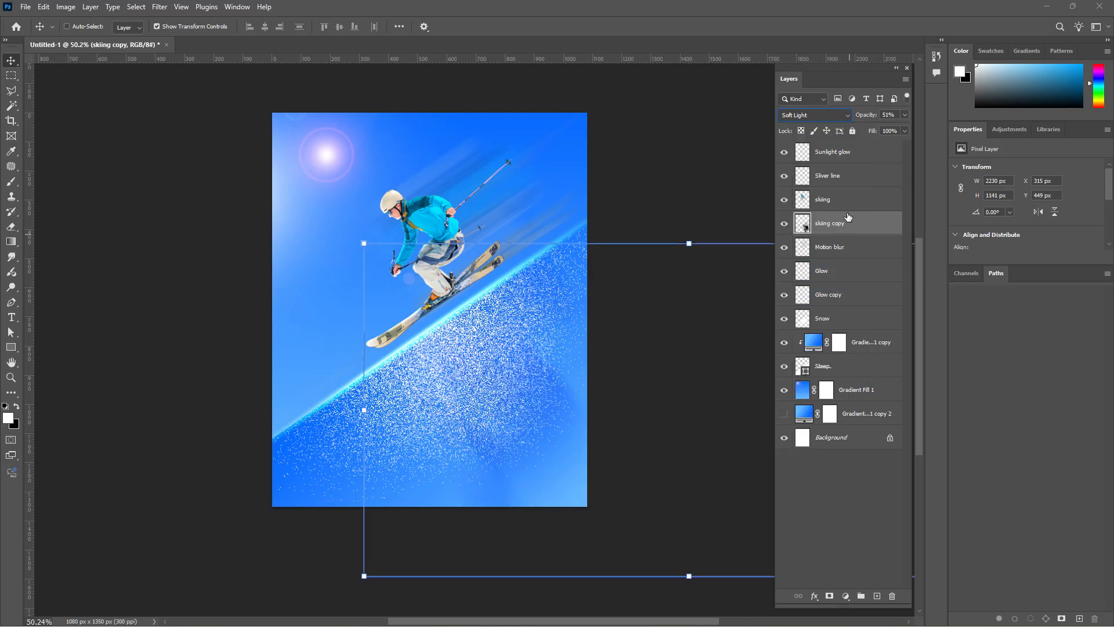
{"action": "left_click", "coordinate": [904, 115]}
{"action": "left_click_drag", "start_coordinate": [878, 128], "coordinate": [898, 129]}
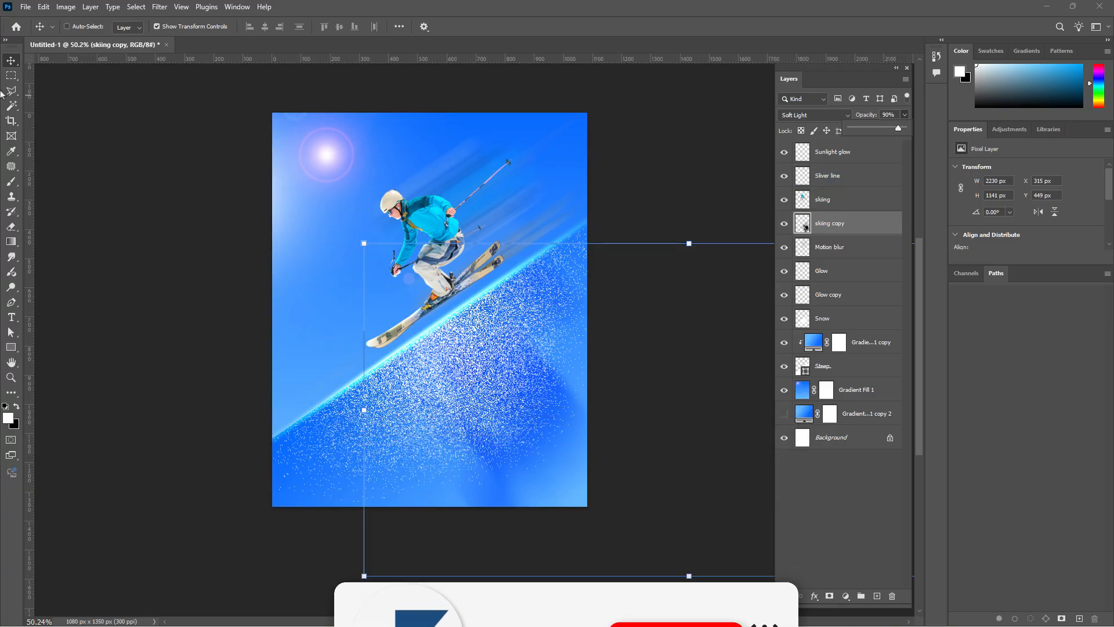
{"action": "key", "text": "m"}
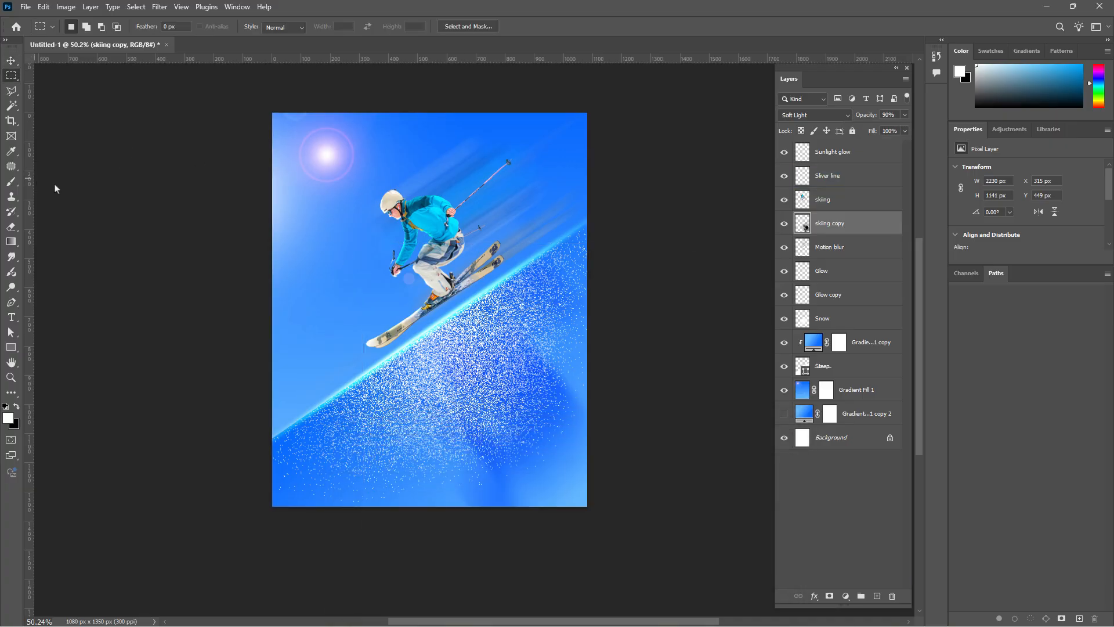
{"action": "scroll", "coordinate": [683, 320], "scroll_direction": "up", "scroll_amount": 2}
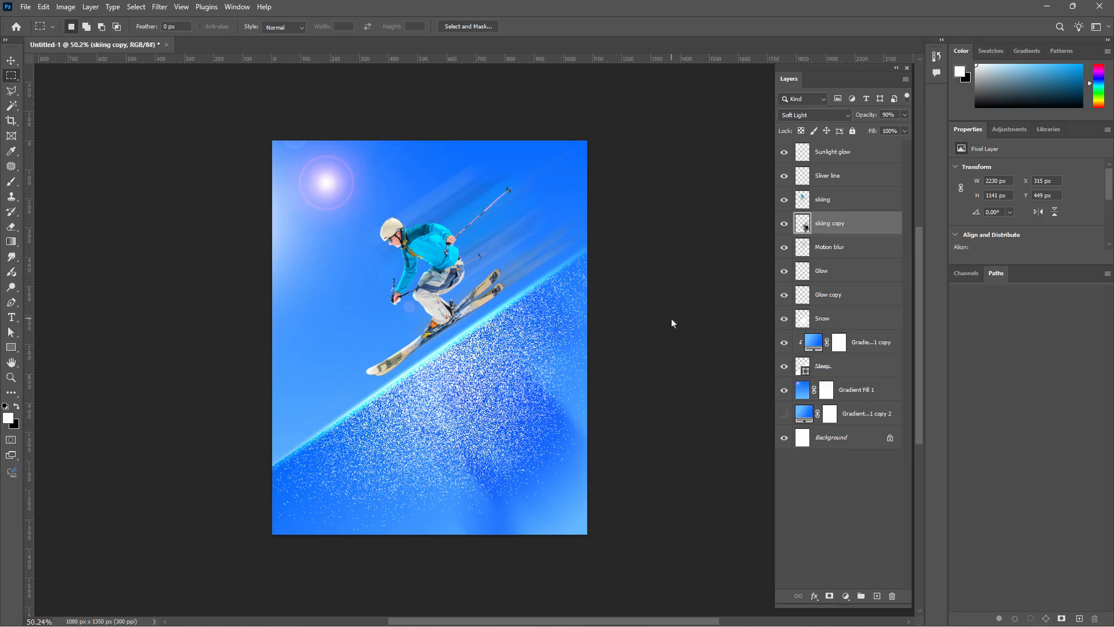
Add a white 24 pt text layer above the Sunlight glow layer and move its placeholder text across the poster's upper edge.
{"action": "left_click", "coordinate": [853, 152]}
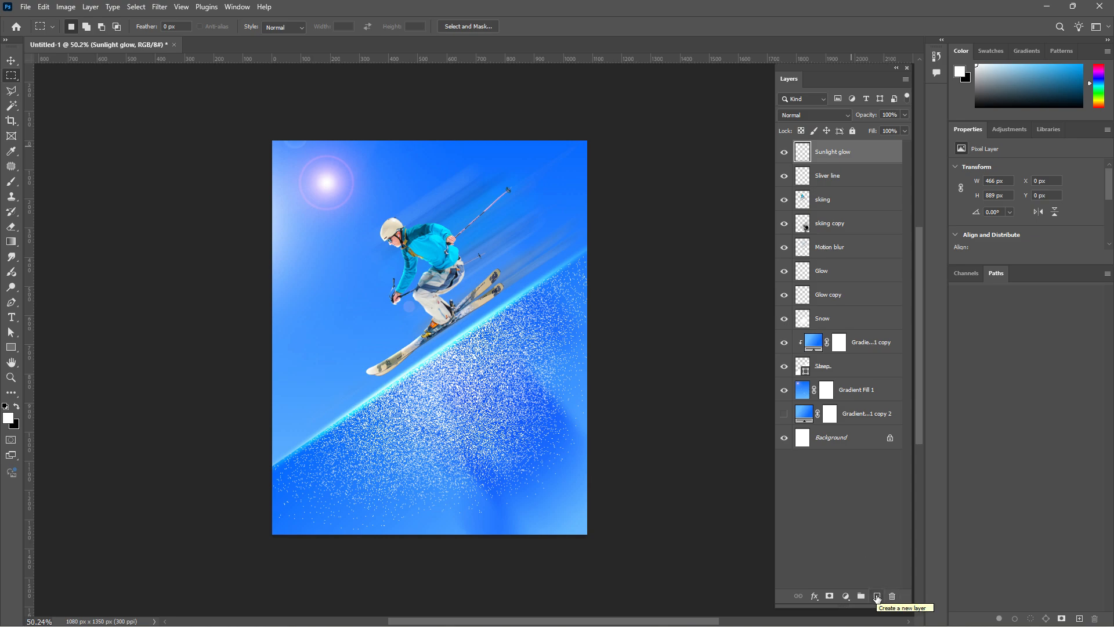
{"action": "left_click", "coordinate": [877, 597]}
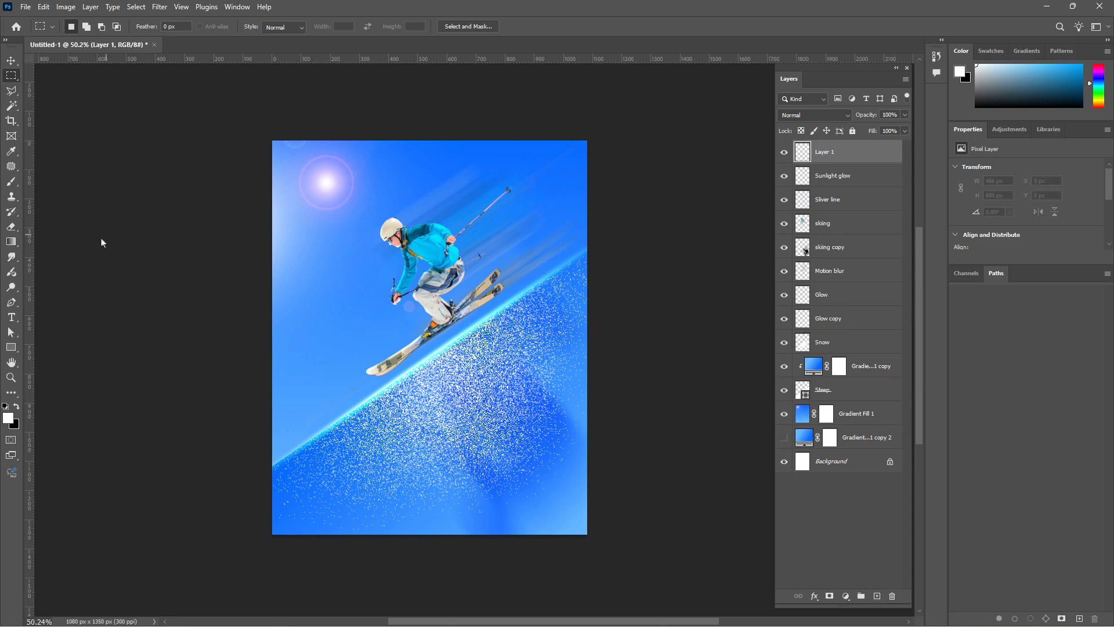
{"action": "left_click", "coordinate": [11, 317]}
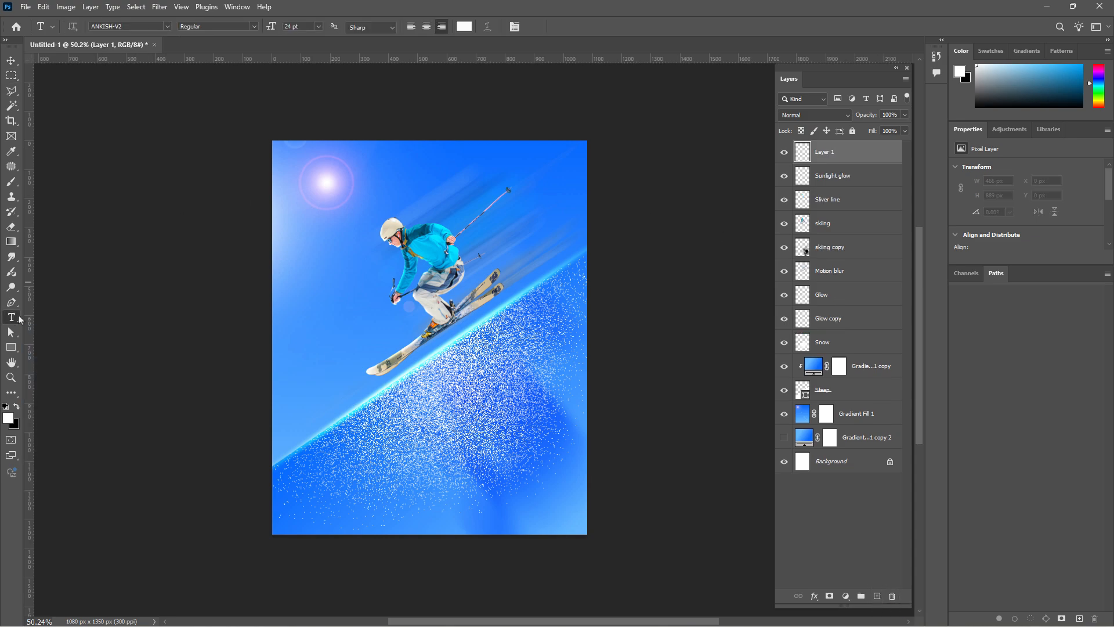
{"action": "left_click", "coordinate": [301, 177]}
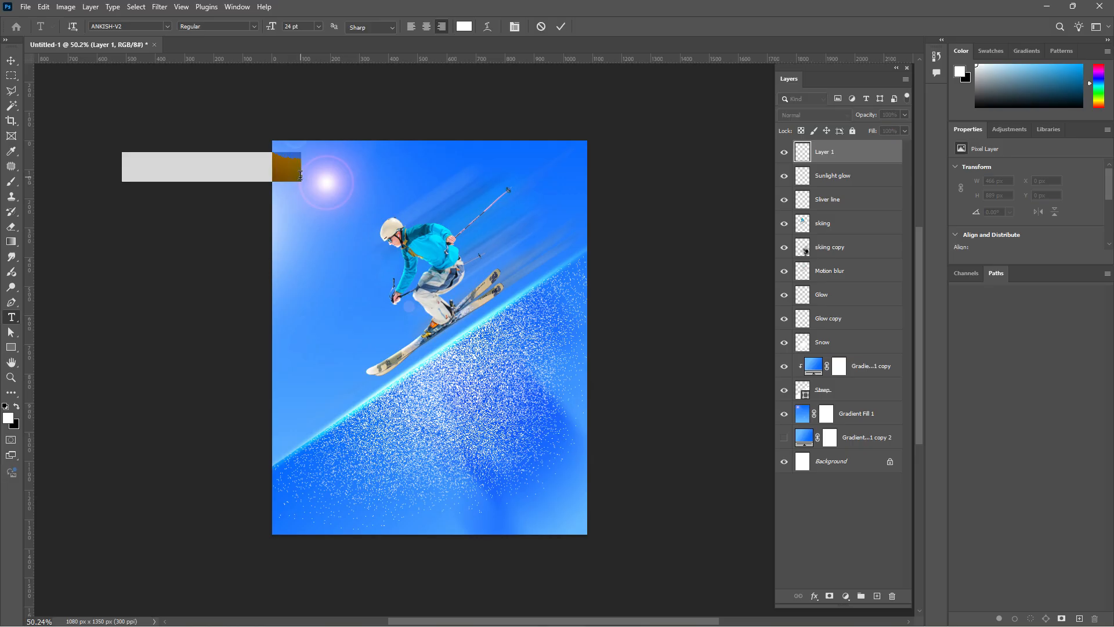
{"action": "left_click", "coordinate": [11, 60]}
{"action": "left_click_drag", "start_coordinate": [299, 170], "coordinate": [496, 168]}
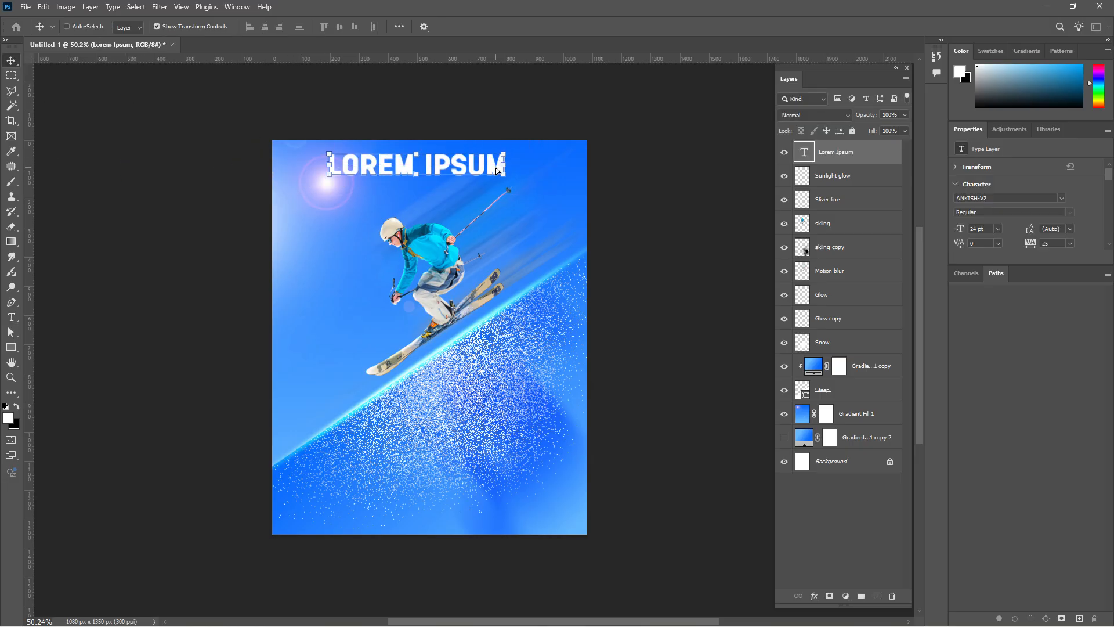
Replace the placeholder text with SKI OPEN in the ANKISH-V2 Regular font and commit the edit.
{"action": "double_click", "coordinate": [496, 168]}
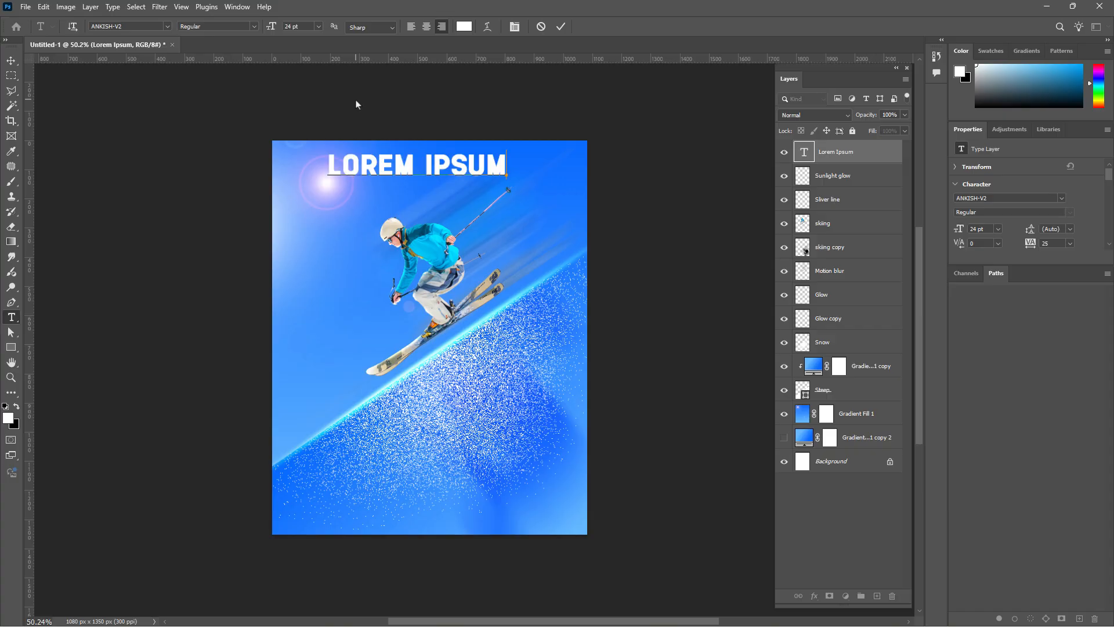
{"action": "type", "text": "SKI OPEN"}
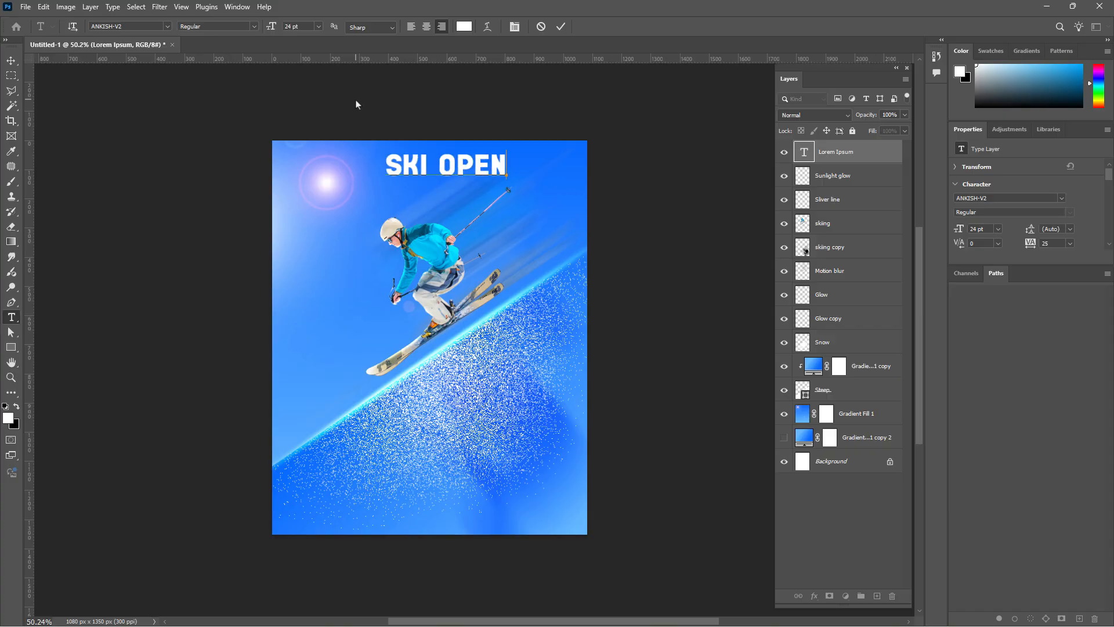
{"action": "left_click", "coordinate": [167, 26]}
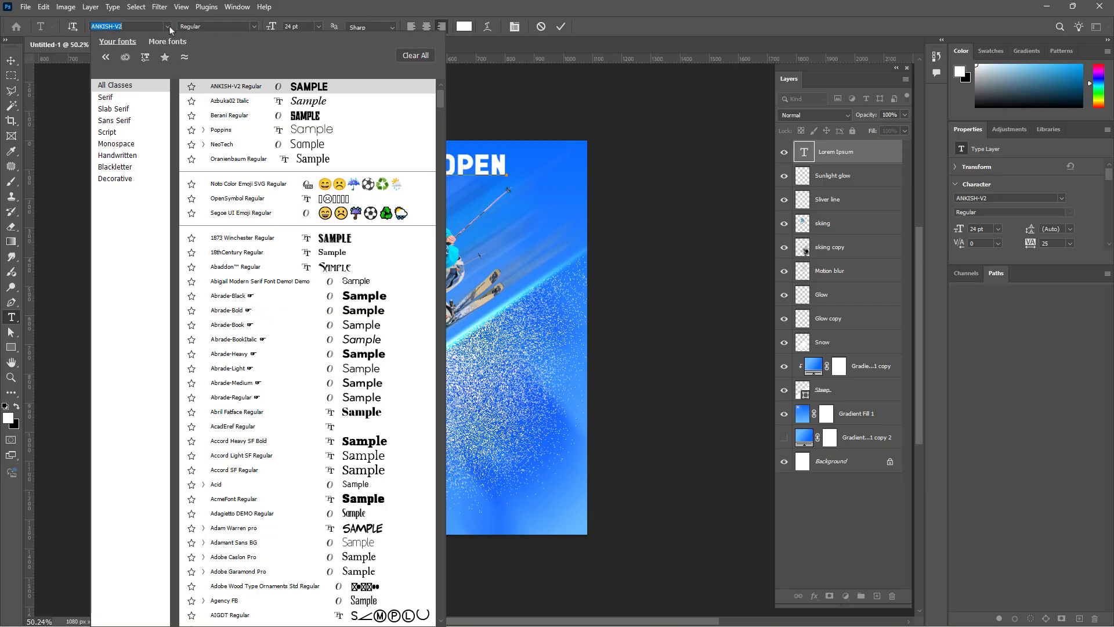
{"action": "left_click", "coordinate": [233, 91]}
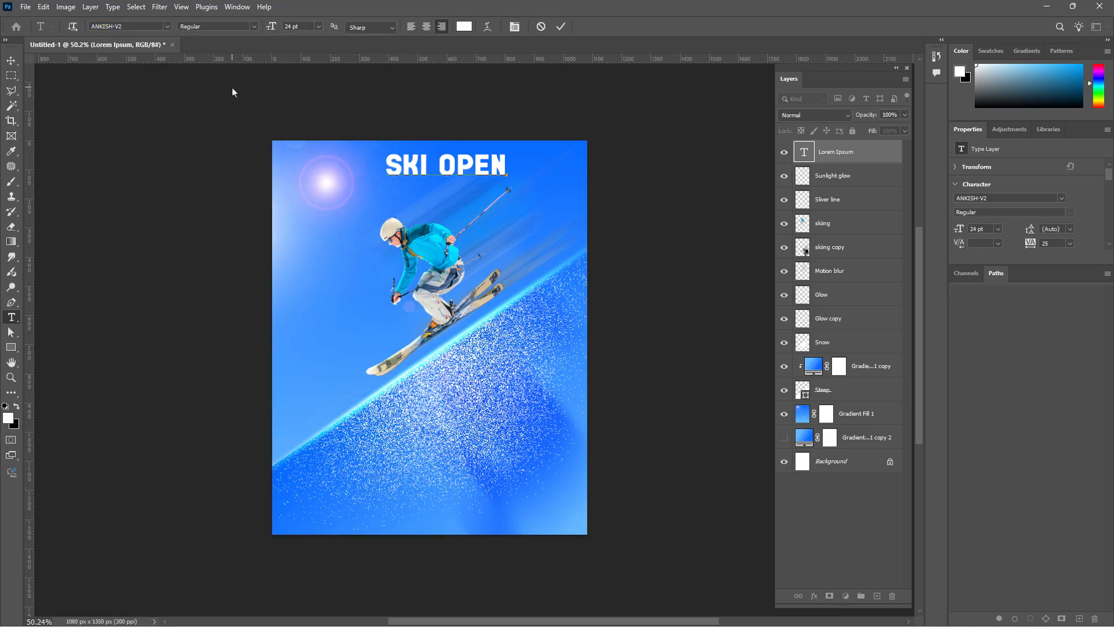
{"action": "left_click", "coordinate": [11, 60]}
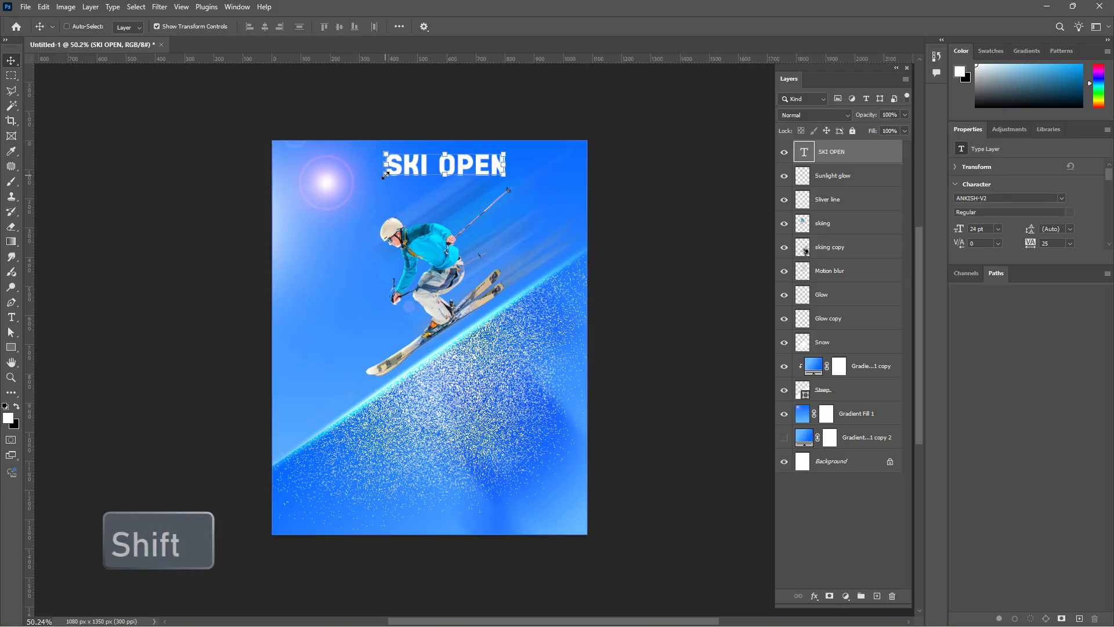
Enlarge the SKI OPEN title to 243.61% width and 299.22% height so it spans the poster's upper edge.
{"action": "left_click_drag", "start_coordinate": [385, 173], "coordinate": [274, 204]}
{"action": "left_click_drag", "start_coordinate": [506, 204], "coordinate": [578, 221]}
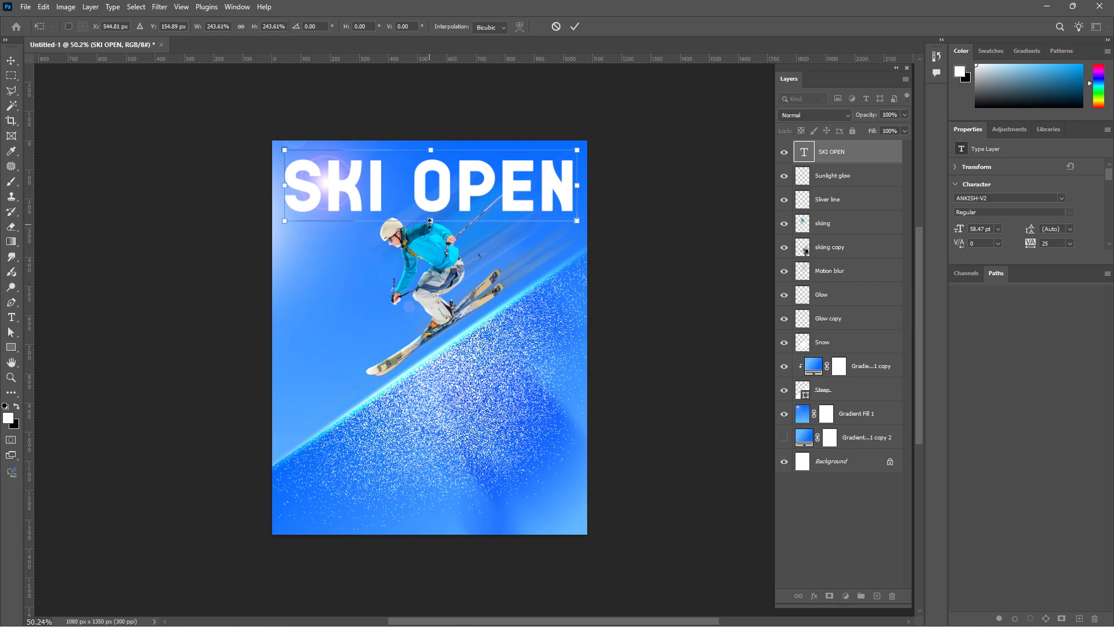
{"action": "mouse_move", "coordinate": [431, 221]}
{"action": "left_mouse_down"}
{"action": "mouse_move", "coordinate": [434, 242]}
{"action": "mouse_move", "coordinate": [434, 231]}
{"action": "left_mouse_up"}
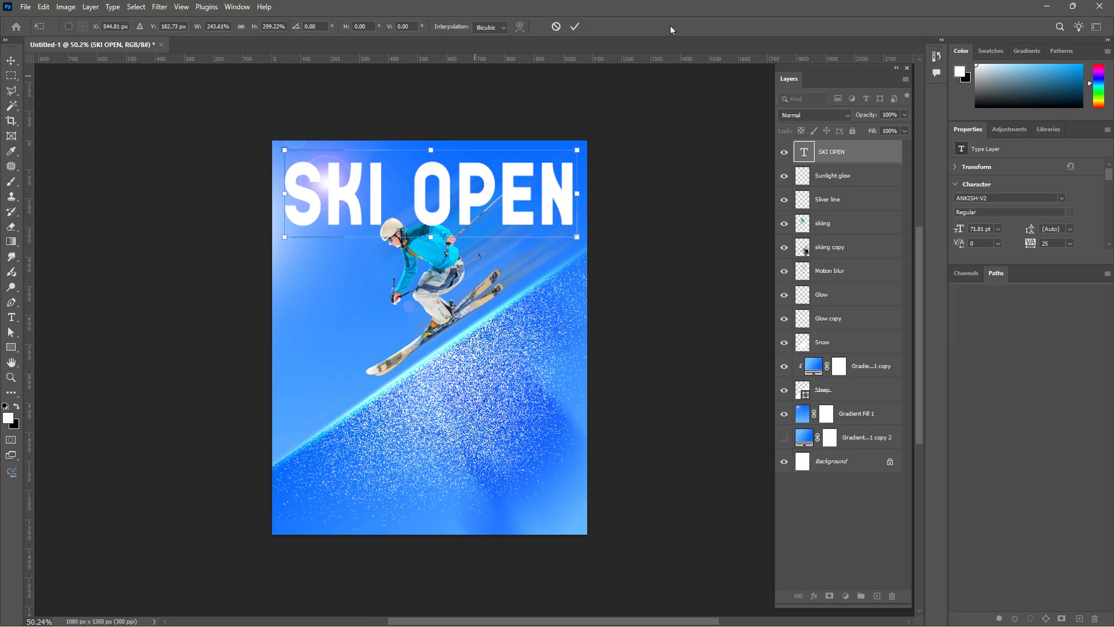
{"action": "left_click", "coordinate": [574, 26]}
Set the tracking of the SKI OPEN title to -50.
{"action": "key", "text": "t"}
{"action": "triple_click", "coordinate": [565, 184]}
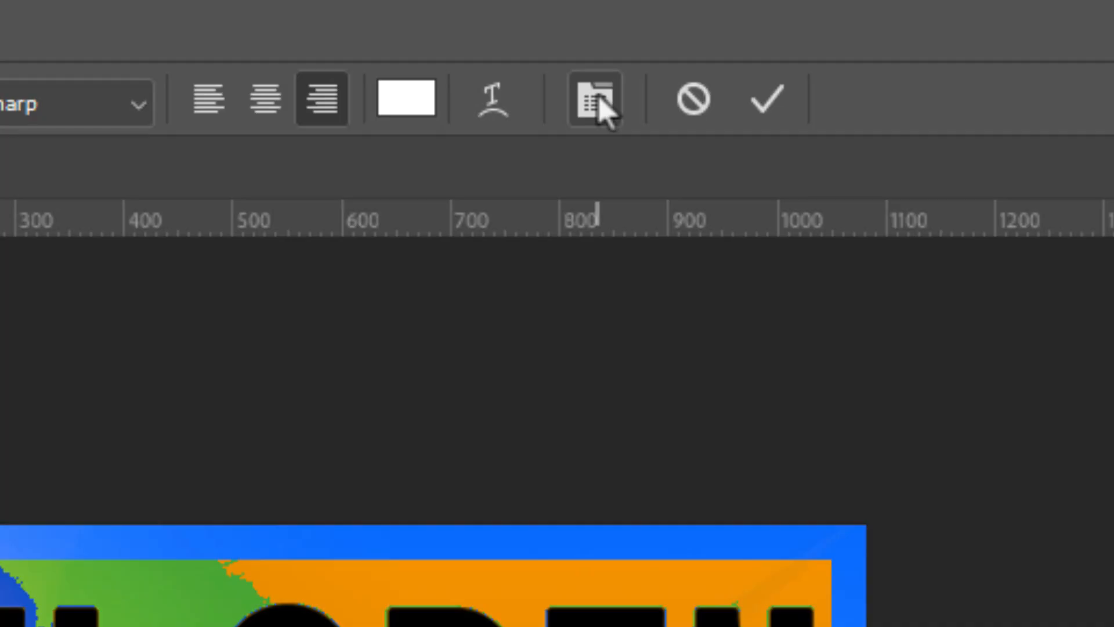
{"action": "left_click", "coordinate": [596, 99]}
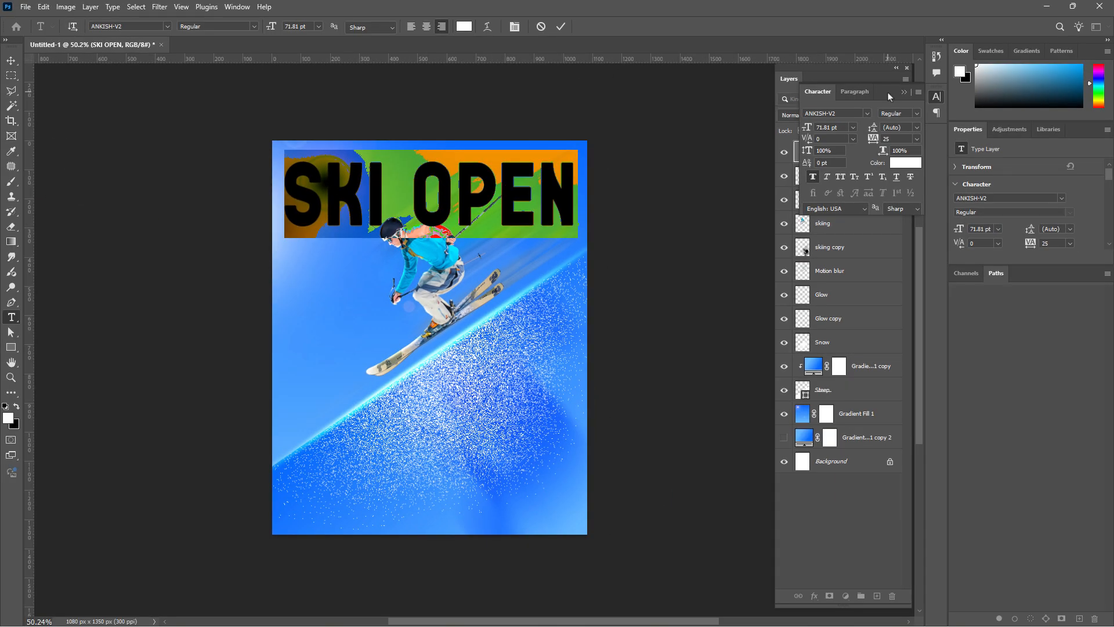
{"action": "left_click_drag", "start_coordinate": [888, 92], "coordinate": [724, 94]}
{"action": "left_click", "coordinate": [753, 140]}
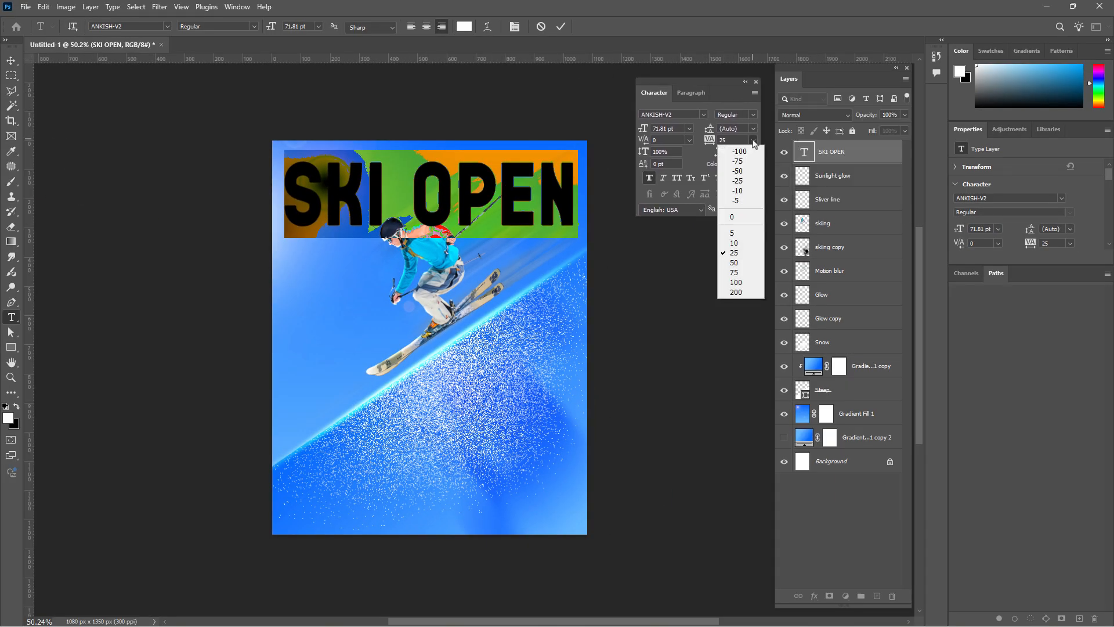
{"action": "left_click", "coordinate": [749, 217]}
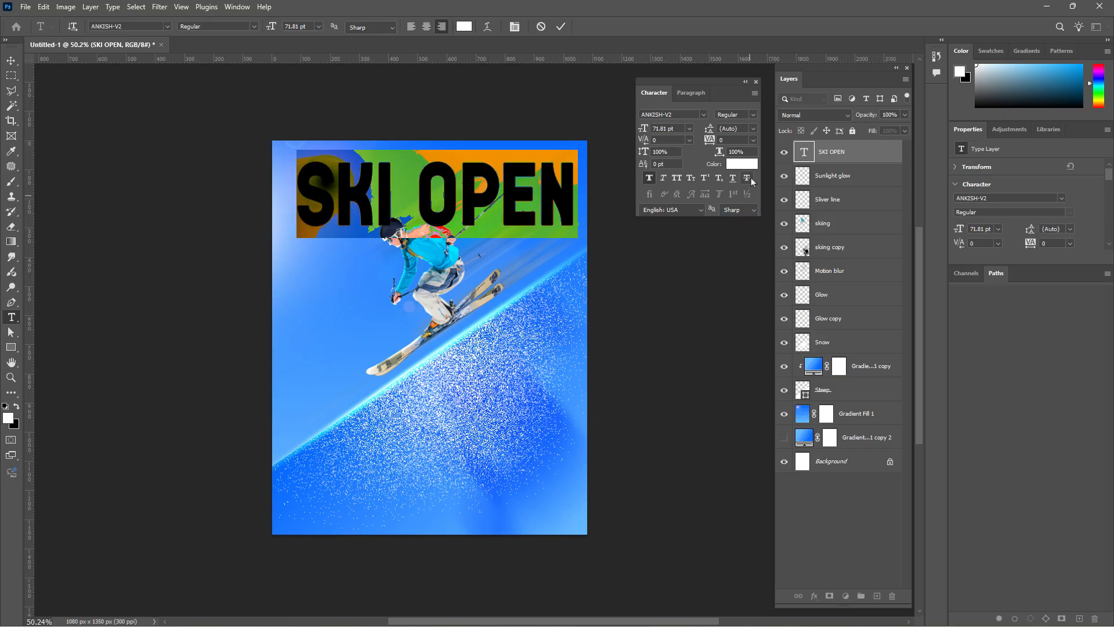
{"action": "left_click", "coordinate": [754, 139]}
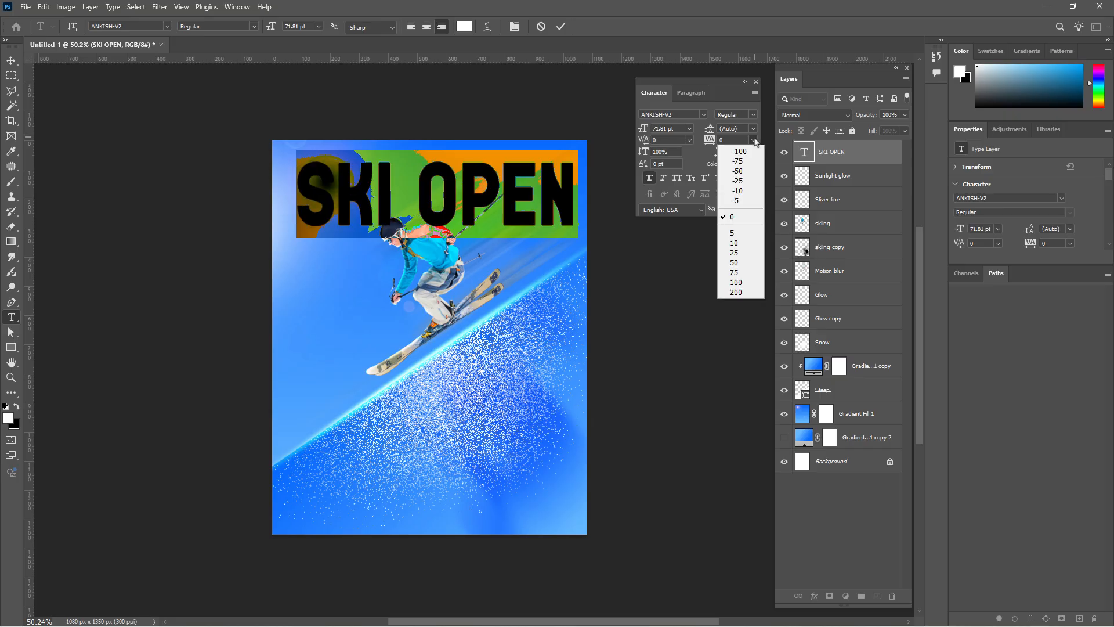
{"action": "left_click", "coordinate": [745, 172]}
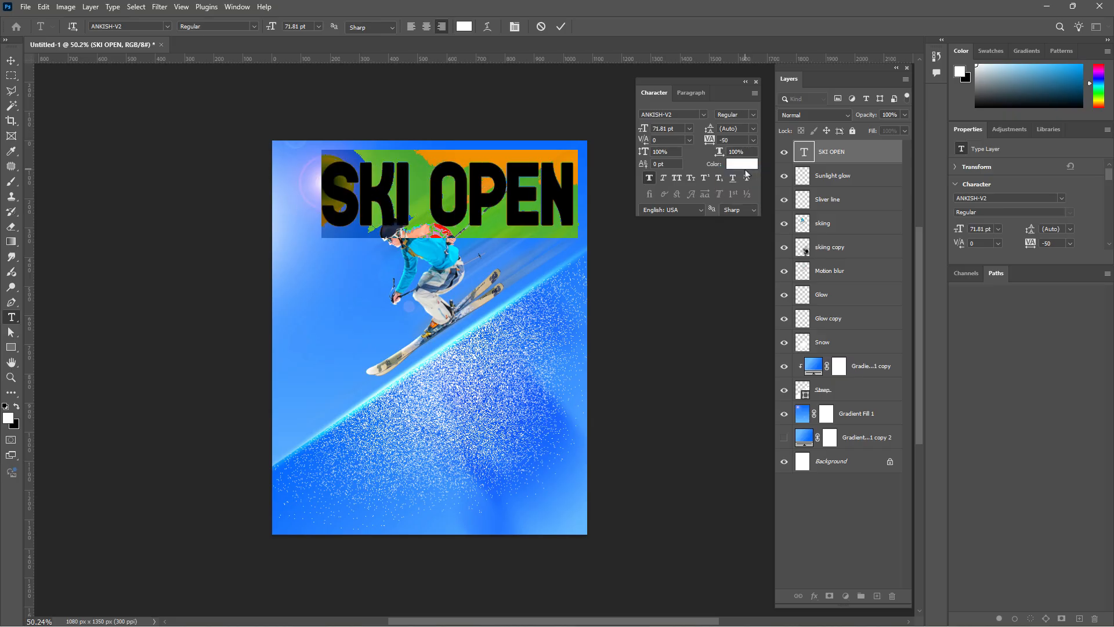
{"action": "left_click", "coordinate": [11, 61]}
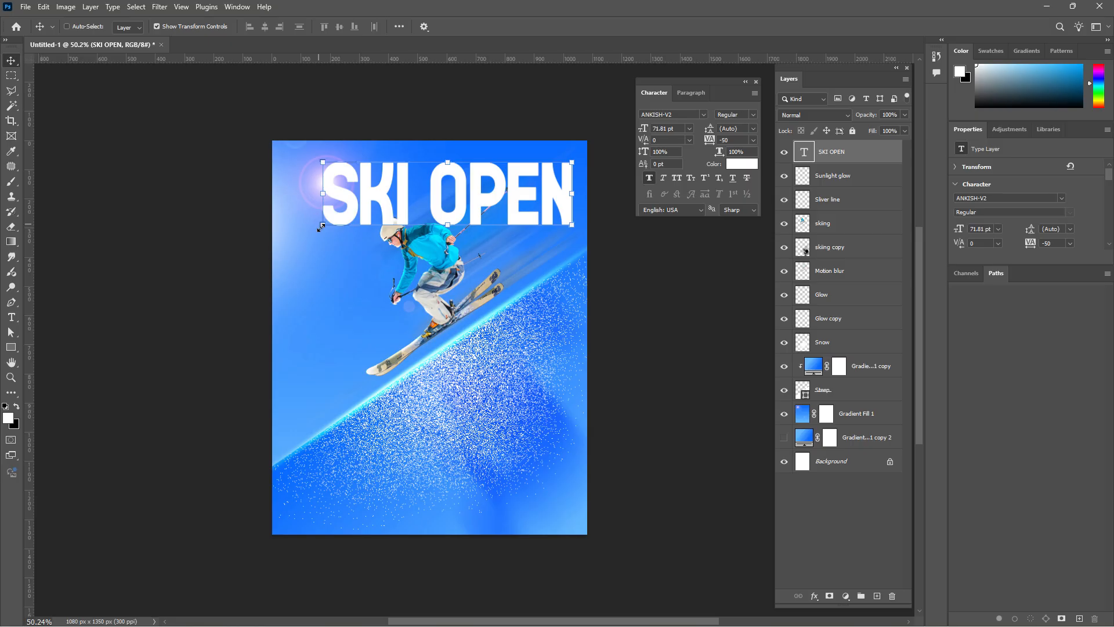
Transform SKI OPEN to 116.11% width and 114.06% height with a -9.26 degree horizontal skew, filling the poster width.
{"action": "left_click_drag", "start_coordinate": [322, 227], "coordinate": [280, 226]}
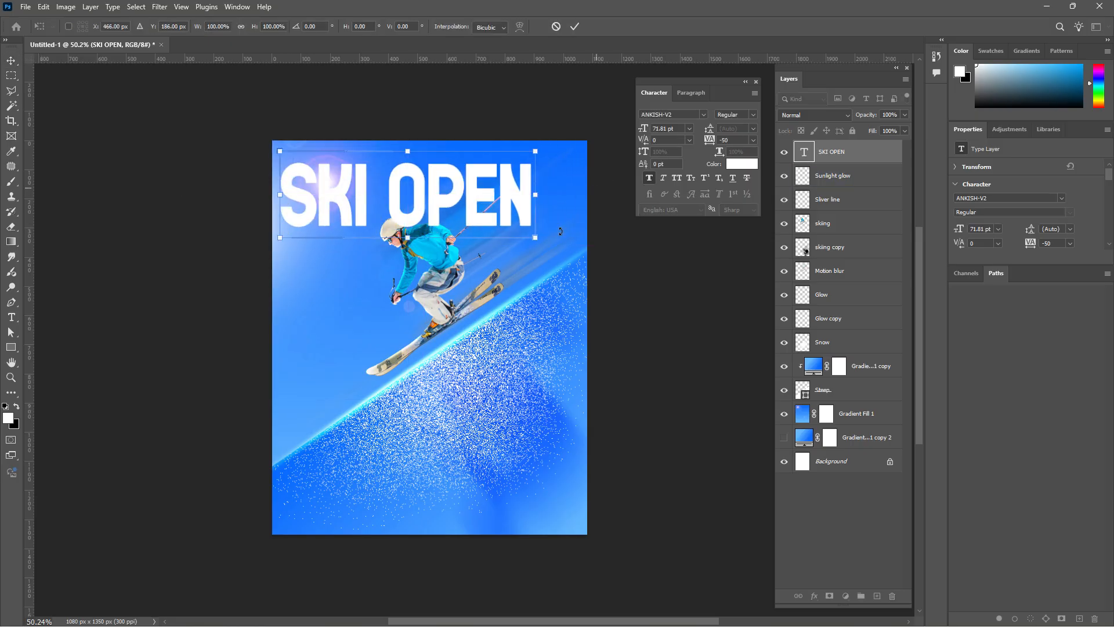
{"action": "left_click_drag", "start_coordinate": [539, 238], "coordinate": [573, 239]}
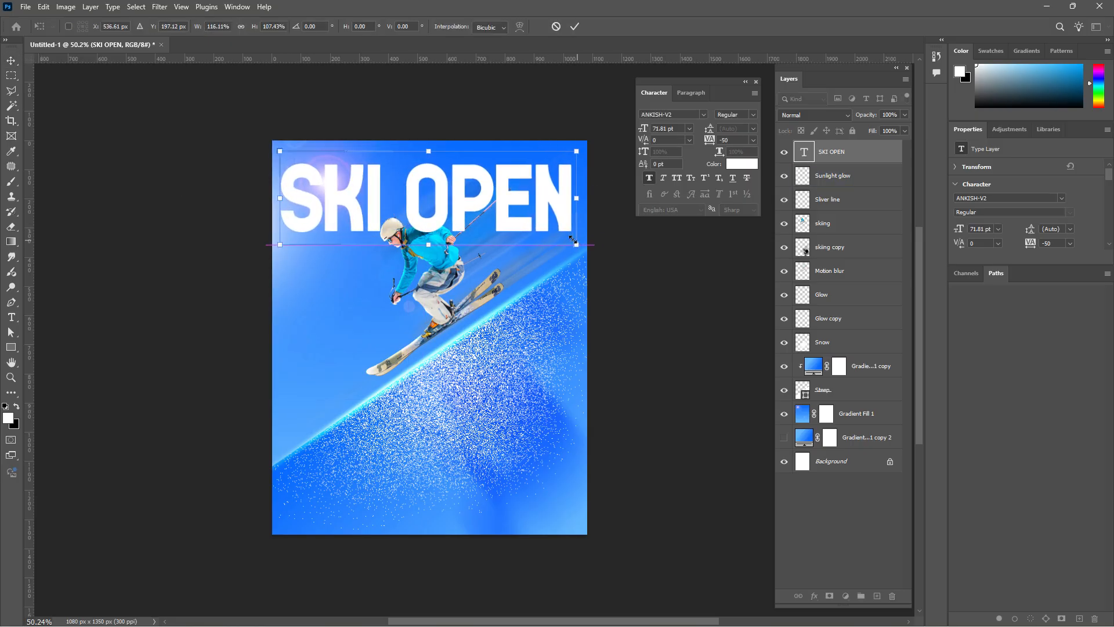
{"action": "left_click_drag", "start_coordinate": [430, 152], "coordinate": [443, 173]}
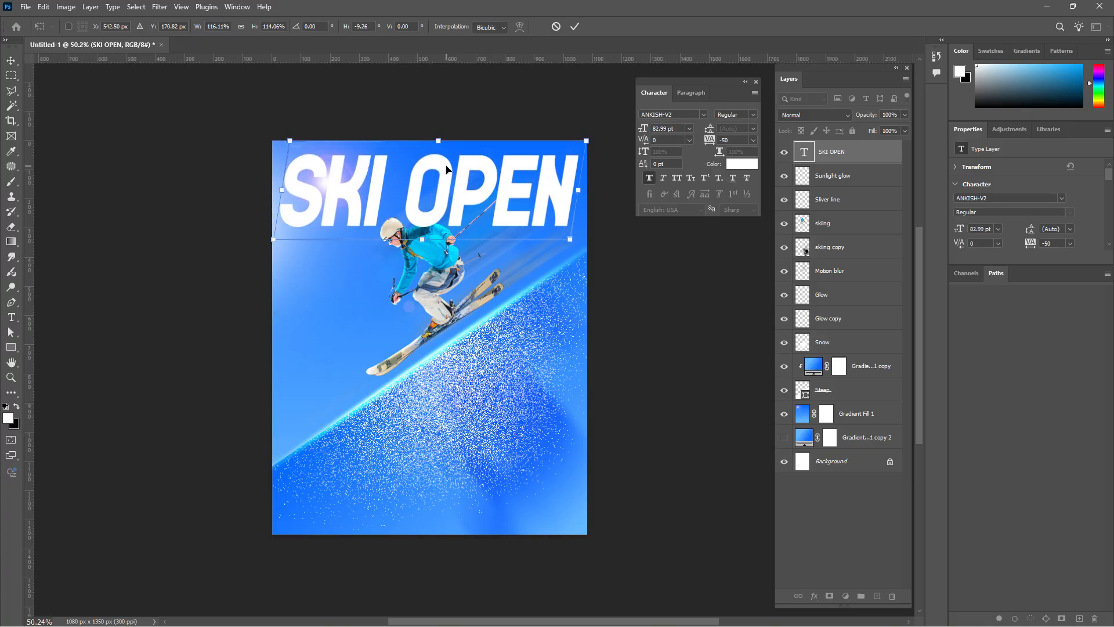
{"action": "left_click", "coordinate": [573, 27]}
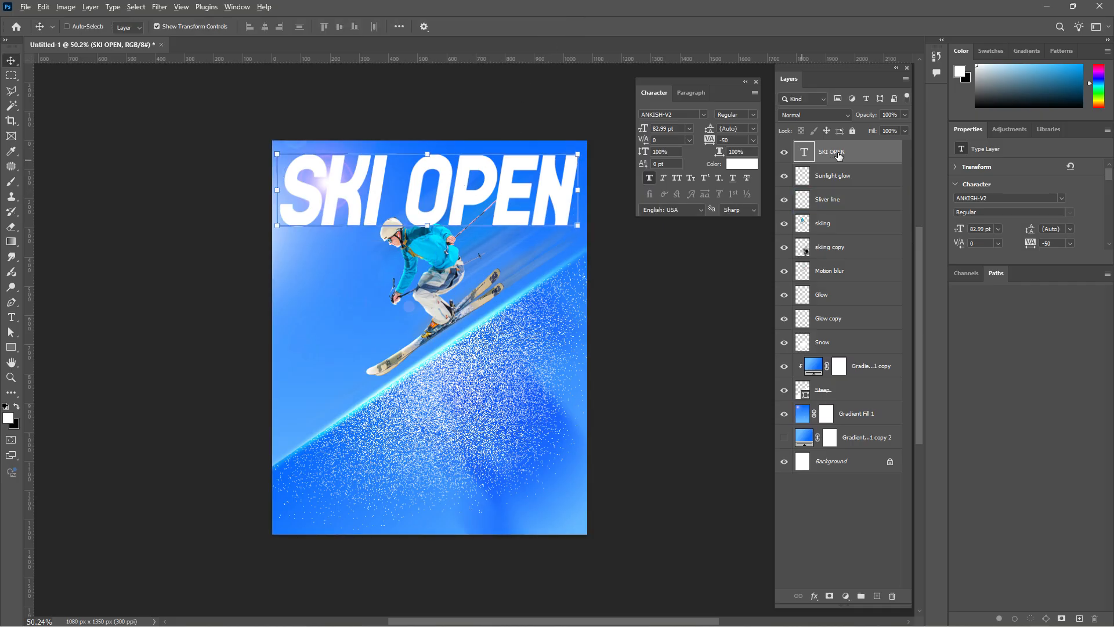
Duplicate the SKI OPEN layer beneath the original, place the copy as a second line below the title, and change its text to MEETING.
{"action": "left_click_drag", "start_coordinate": [838, 156], "coordinate": [843, 168]}
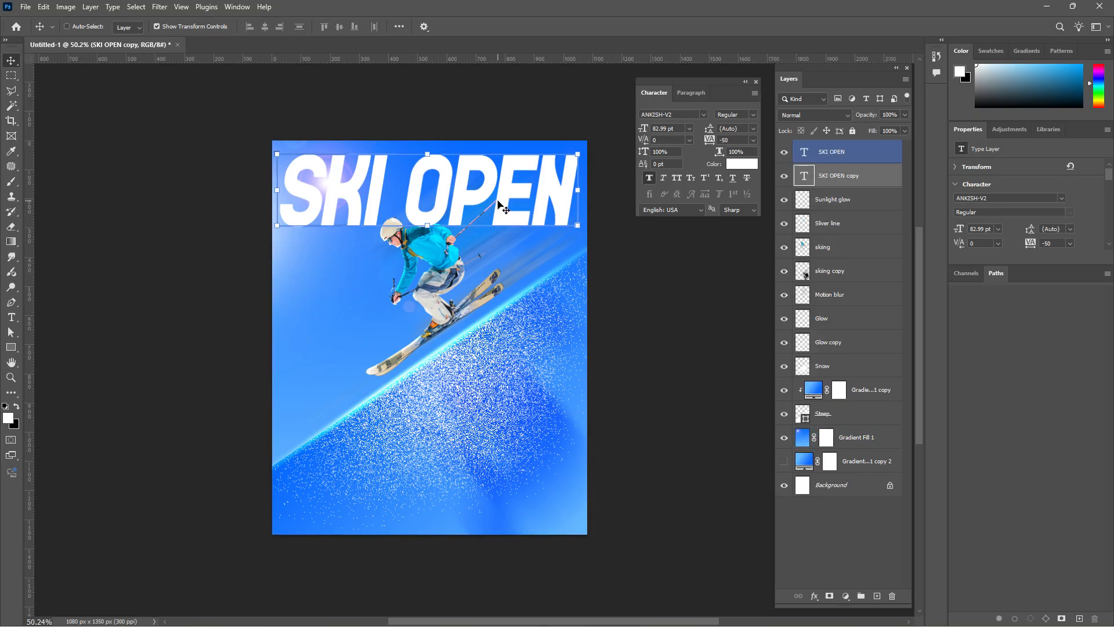
{"action": "left_click_drag", "start_coordinate": [498, 207], "coordinate": [503, 280]}
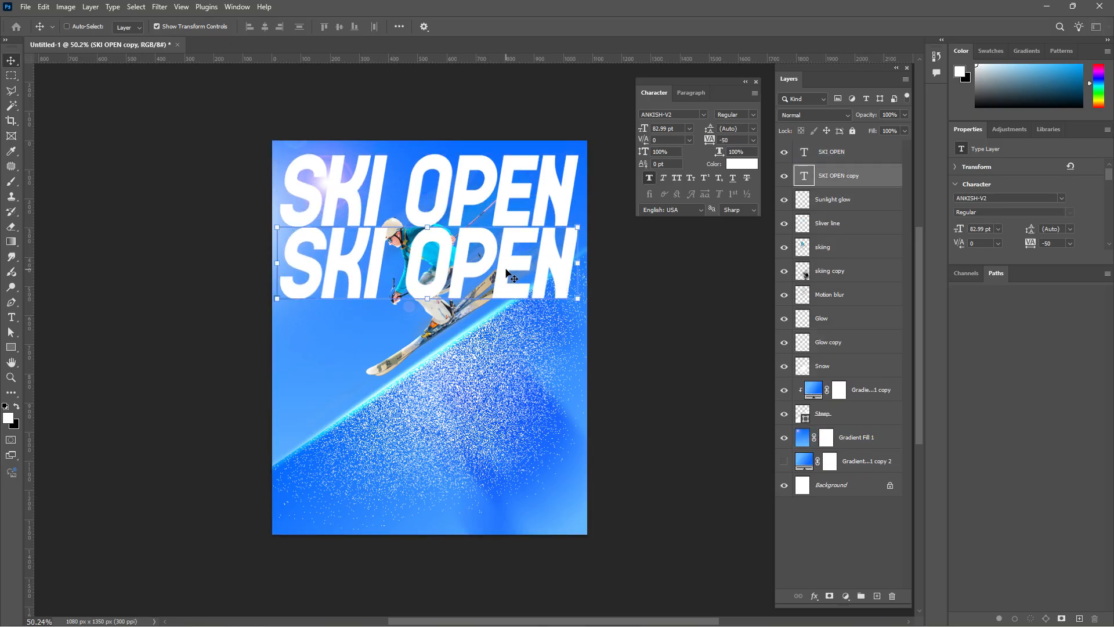
{"action": "double_click", "coordinate": [506, 270]}
{"action": "type", "text": "M"}
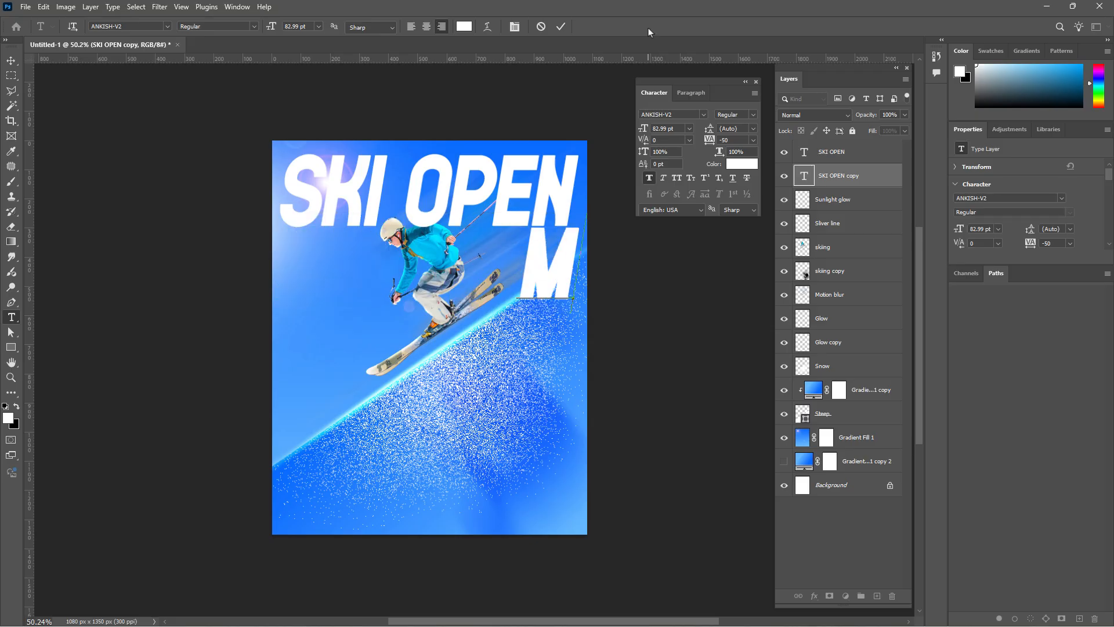
{"action": "type", "text": "EETING"}
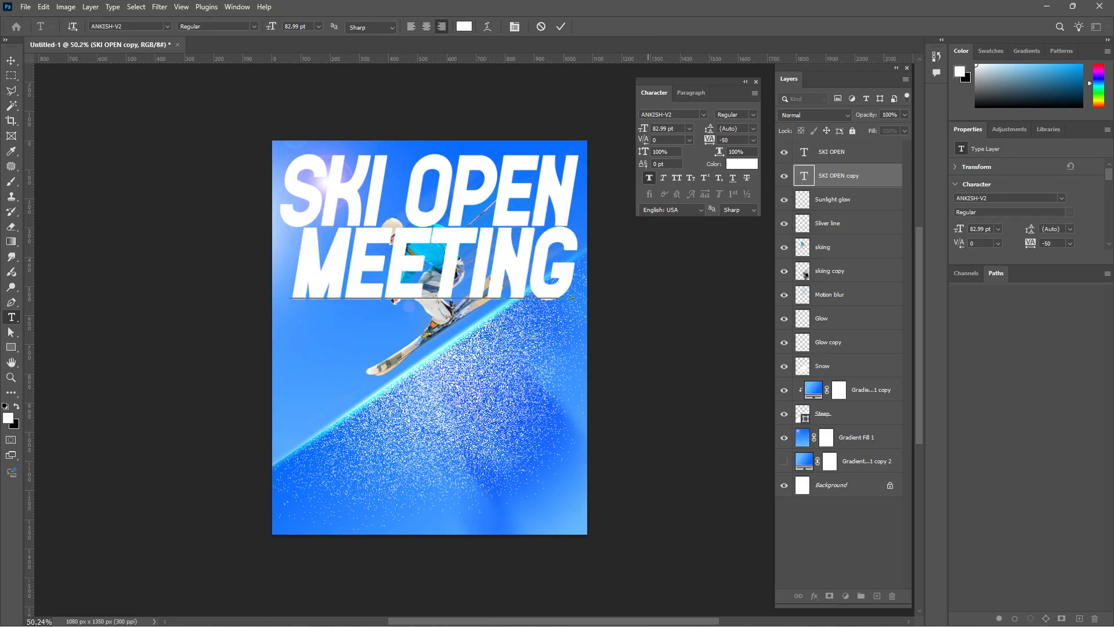
{"action": "left_click", "coordinate": [11, 60]}
Scale MEETING to 84.52% and align its left edge with SKI OPEN.
{"action": "left_click_drag", "start_coordinate": [585, 301], "coordinate": [521, 313]}
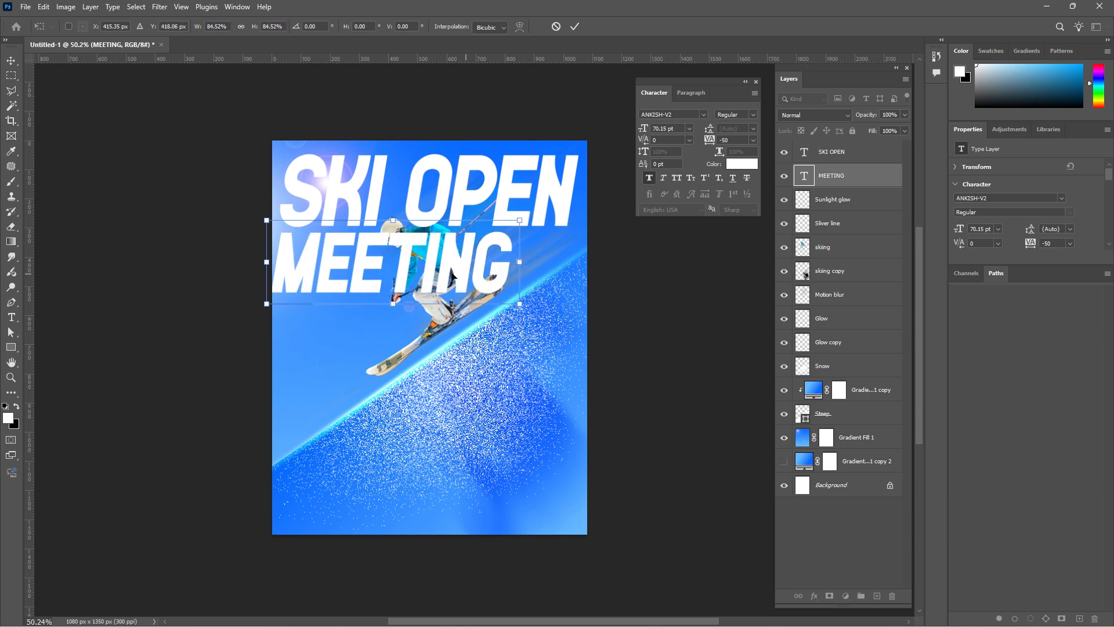
{"action": "left_click_drag", "start_coordinate": [432, 267], "coordinate": [440, 267]}
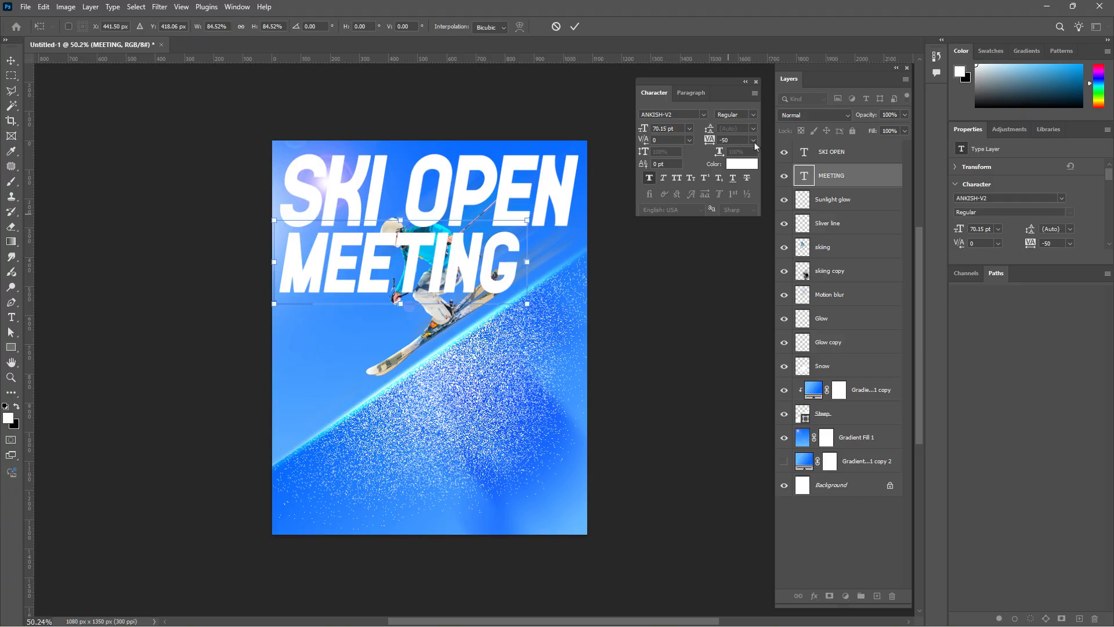
{"action": "left_click", "coordinate": [574, 27]}
Set MEETING's tracking to 100 and fit it under SKI OPEN at 95.42% width and 90.22% height.
{"action": "double_click", "coordinate": [804, 176]}
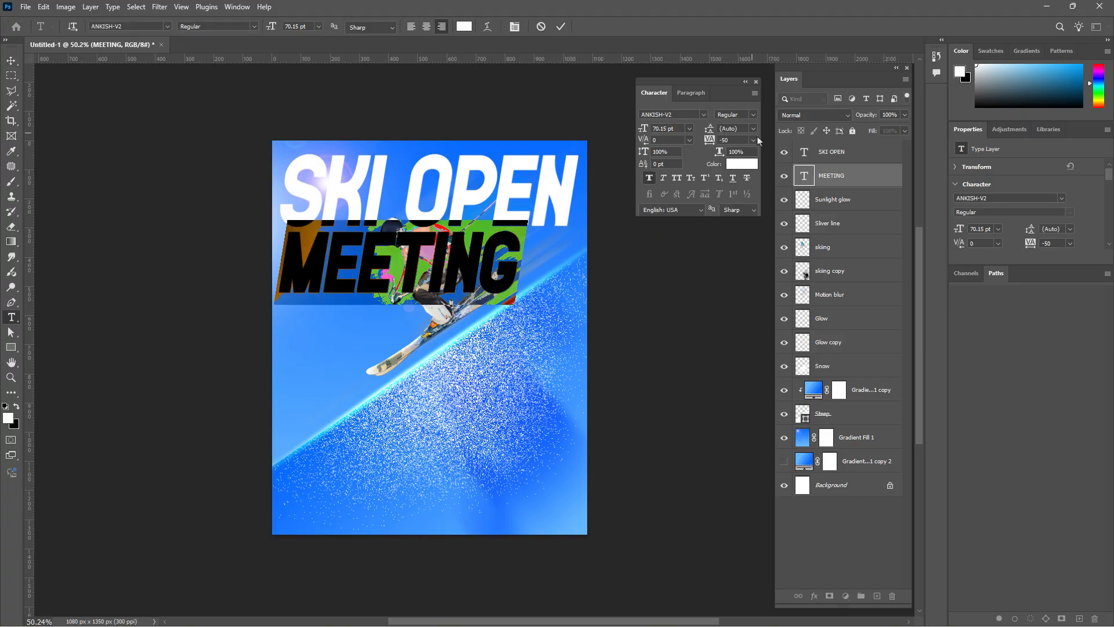
{"action": "left_click", "coordinate": [754, 140]}
{"action": "left_click", "coordinate": [736, 282]}
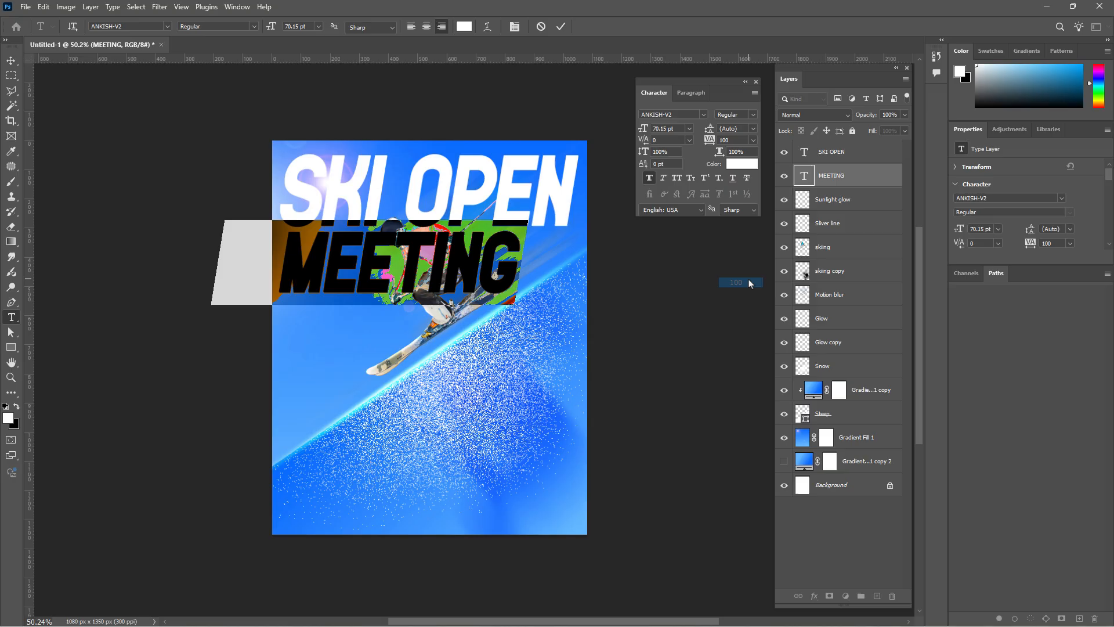
{"action": "left_click", "coordinate": [11, 60]}
{"action": "left_click_drag", "start_coordinate": [378, 250], "coordinate": [442, 247]}
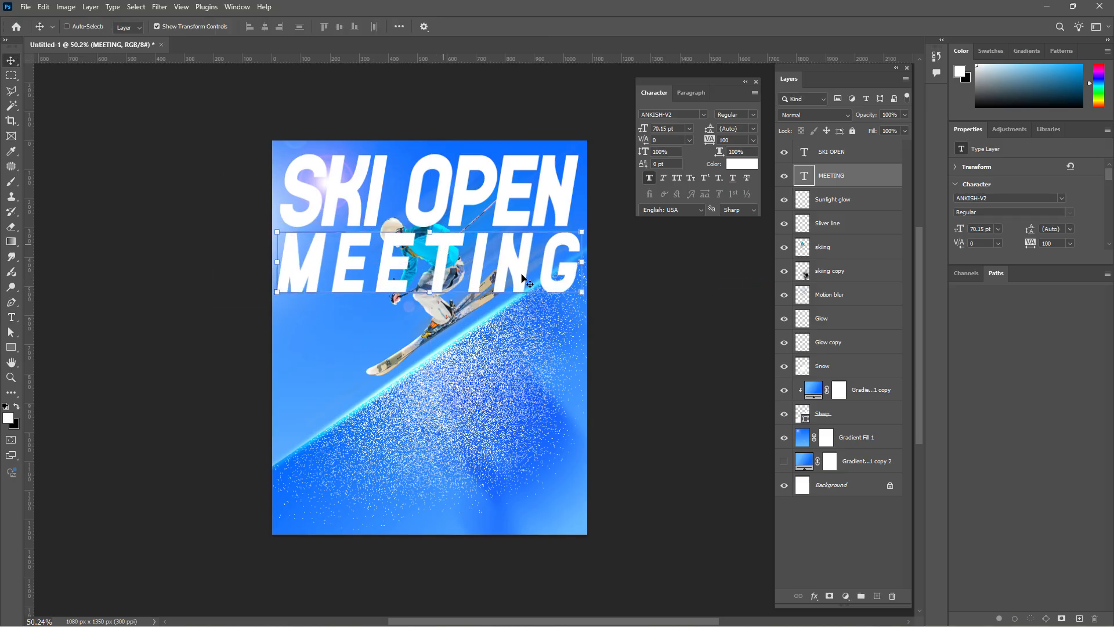
{"action": "mouse_move", "coordinate": [581, 295]}
{"action": "left_mouse_down"}
{"action": "mouse_move", "coordinate": [598, 272]}
{"action": "mouse_move", "coordinate": [585, 303]}
{"action": "mouse_move", "coordinate": [572, 300]}
{"action": "left_mouse_up"}
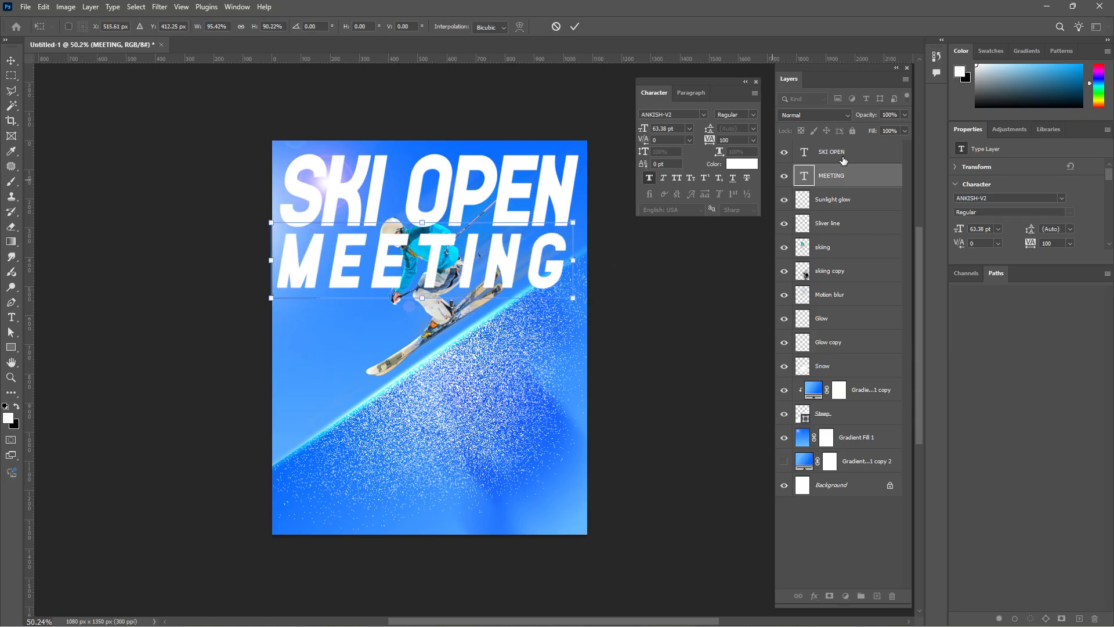
Move the SKI OPEN and MEETING text layers directly below the skiing layer so the skier overlaps the title.
{"action": "left_click", "coordinate": [860, 152]}
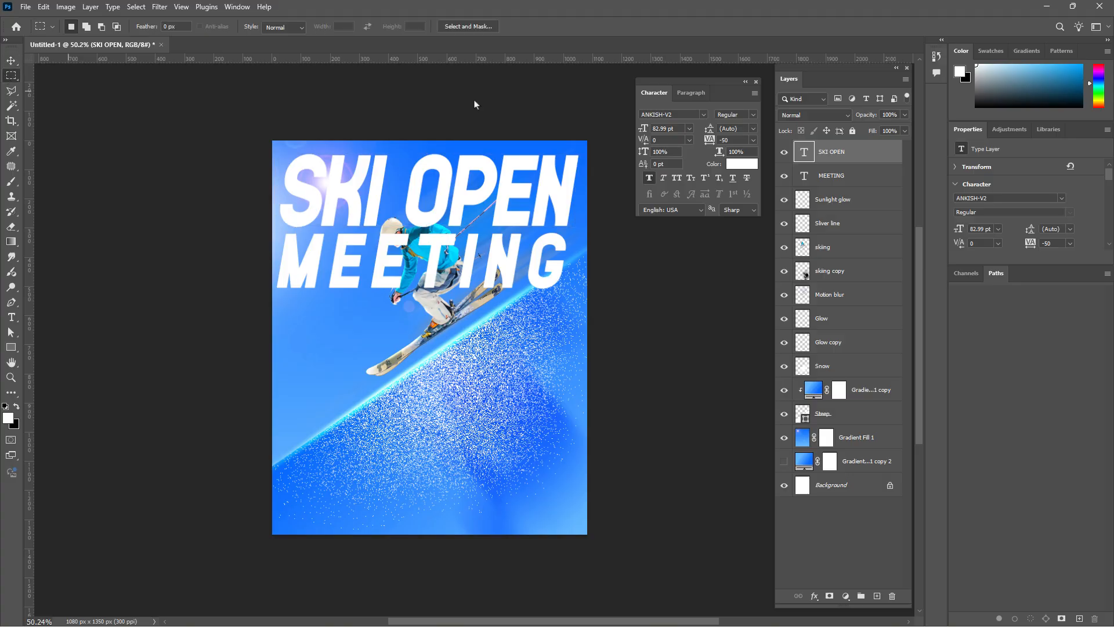
{"action": "left_click", "coordinate": [854, 174], "text": "shift"}
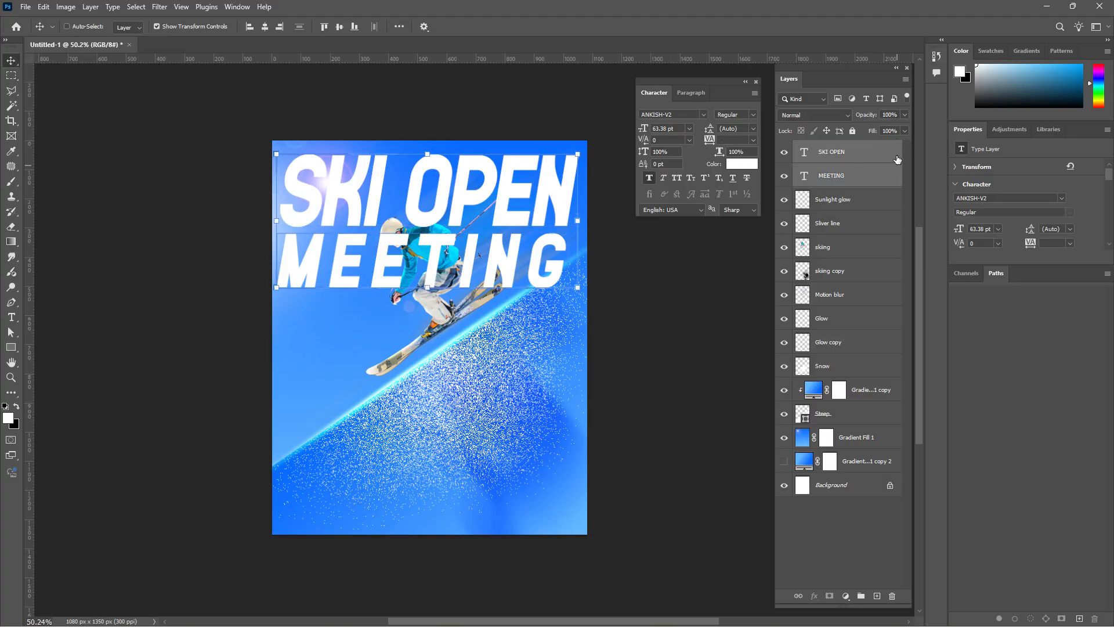
{"action": "left_click_drag", "start_coordinate": [858, 163], "coordinate": [861, 258]}
Shift all layers from Sunlight glow through the slope shape down about 68 px, then return Sunlight glow to the poster's upper edge.
{"action": "left_click", "coordinate": [859, 151]}
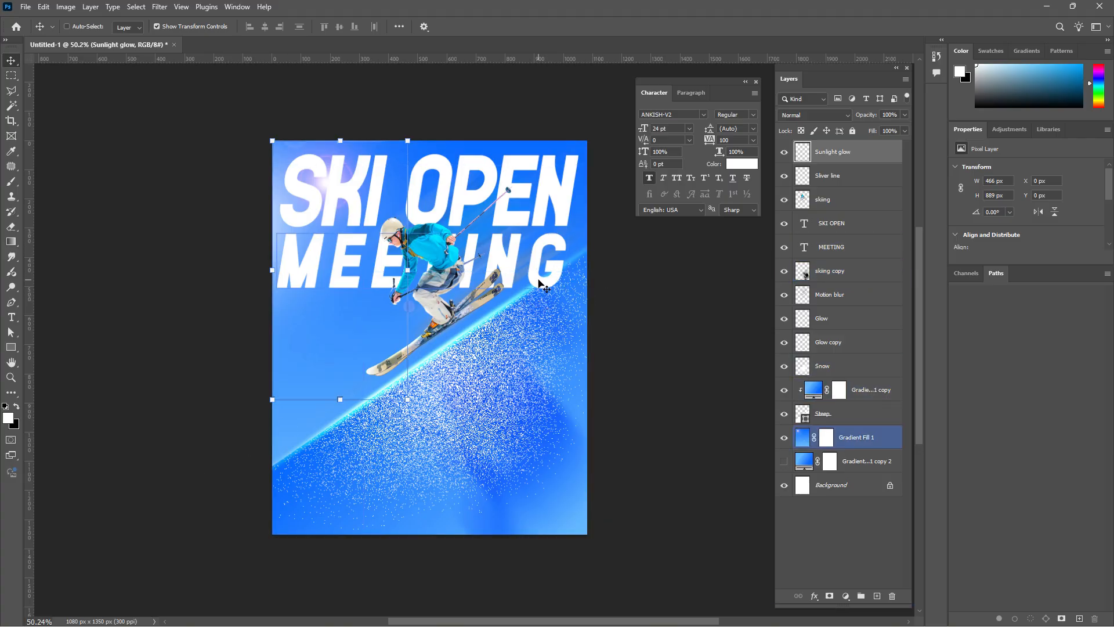
{"action": "left_click", "coordinate": [867, 420], "text": "shift"}
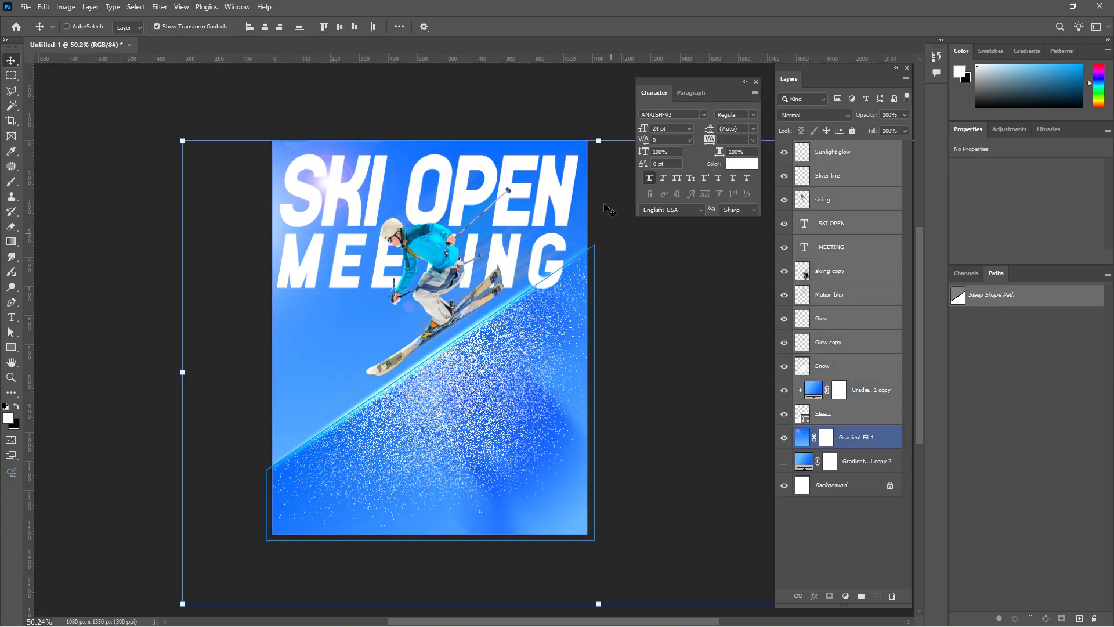
{"action": "mouse_move", "coordinate": [276, 208]}
{"action": "left_mouse_down"}
{"action": "mouse_move", "coordinate": [270, 235]}
{"action": "mouse_move", "coordinate": [276, 193]}
{"action": "mouse_move", "coordinate": [274, 217]}
{"action": "left_mouse_up"}
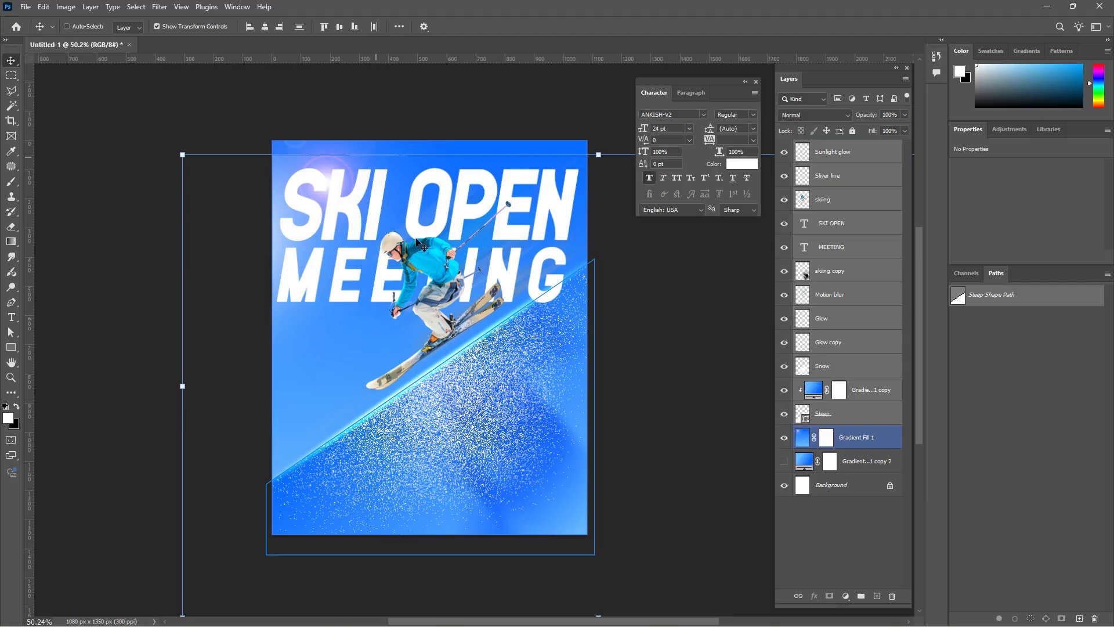
{"action": "left_click_drag", "start_coordinate": [566, 408], "coordinate": [570, 422]}
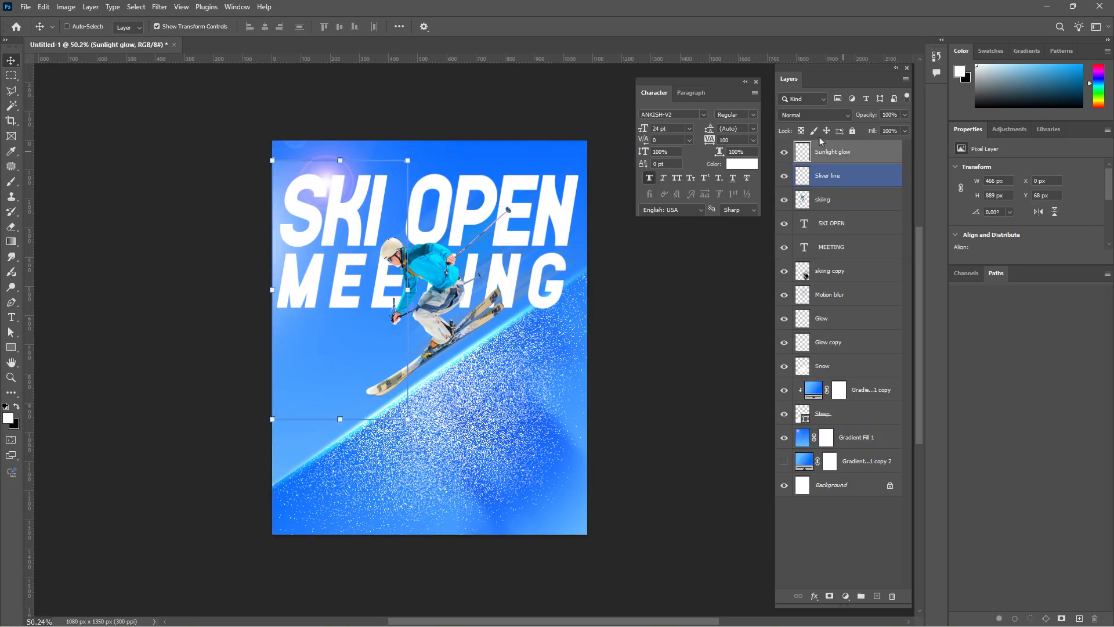
{"action": "left_click_drag", "start_coordinate": [278, 176], "coordinate": [278, 157]}
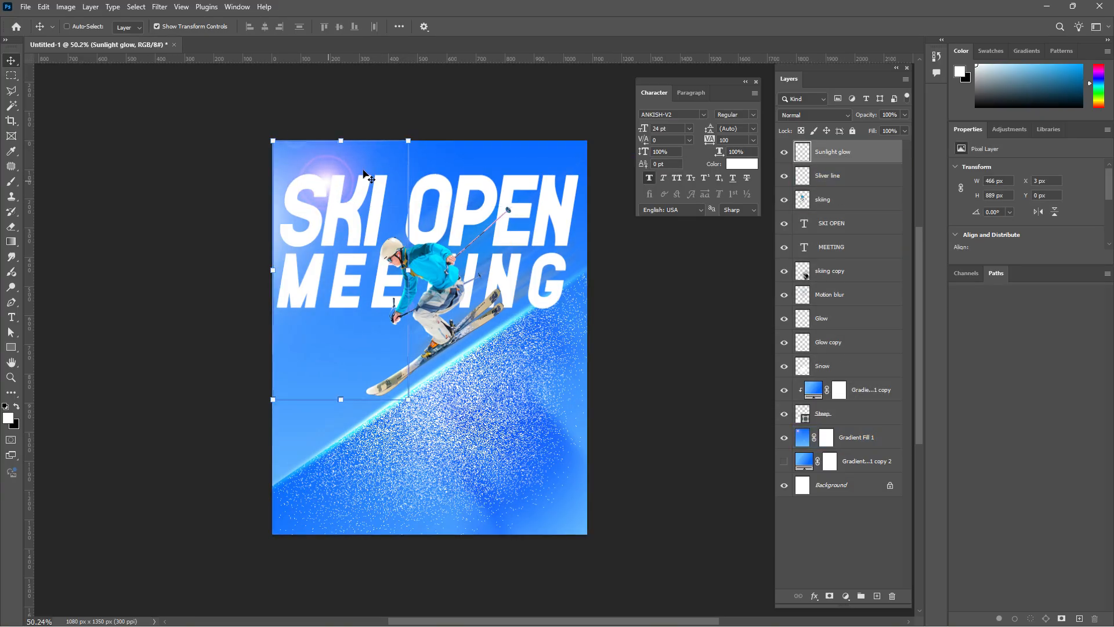
Raise SKI OPEN and MEETING together toward the poster's upper edge and scale them to 99.62% width and 91.77% height.
{"action": "left_click", "coordinate": [835, 223]}
{"action": "left_click", "coordinate": [854, 252], "text": "ctrl"}
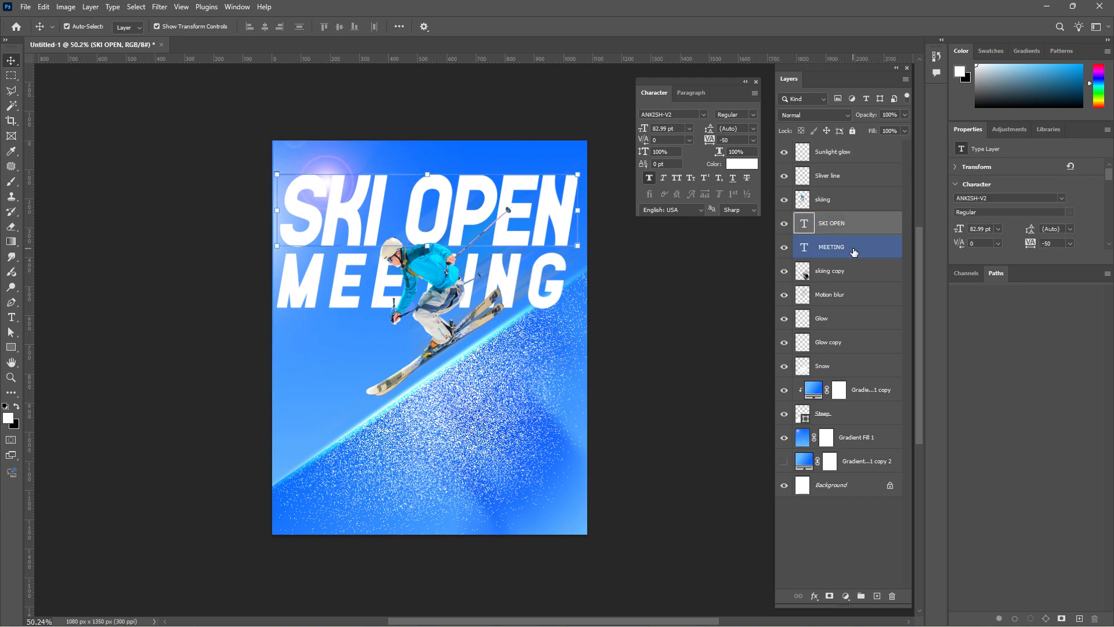
{"action": "left_click_drag", "start_coordinate": [570, 221], "coordinate": [569, 204]}
{"action": "key", "text": "ctrl+t"}
{"action": "left_click_drag", "start_coordinate": [578, 291], "coordinate": [569, 280]}
{"action": "left_click_drag", "start_coordinate": [570, 219], "coordinate": [564, 203]}
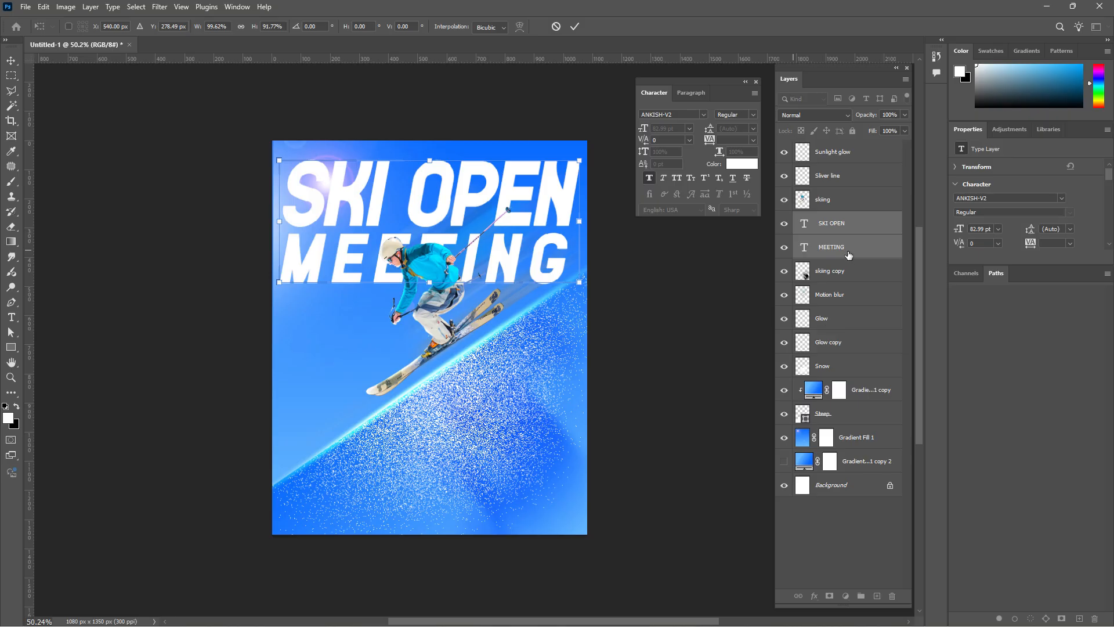
Scale the skiing, Silver line and Motion blur layers together to 112.51% and shift them to X 540 px, Y 526.5 px.
{"action": "left_click", "coordinate": [848, 203]}
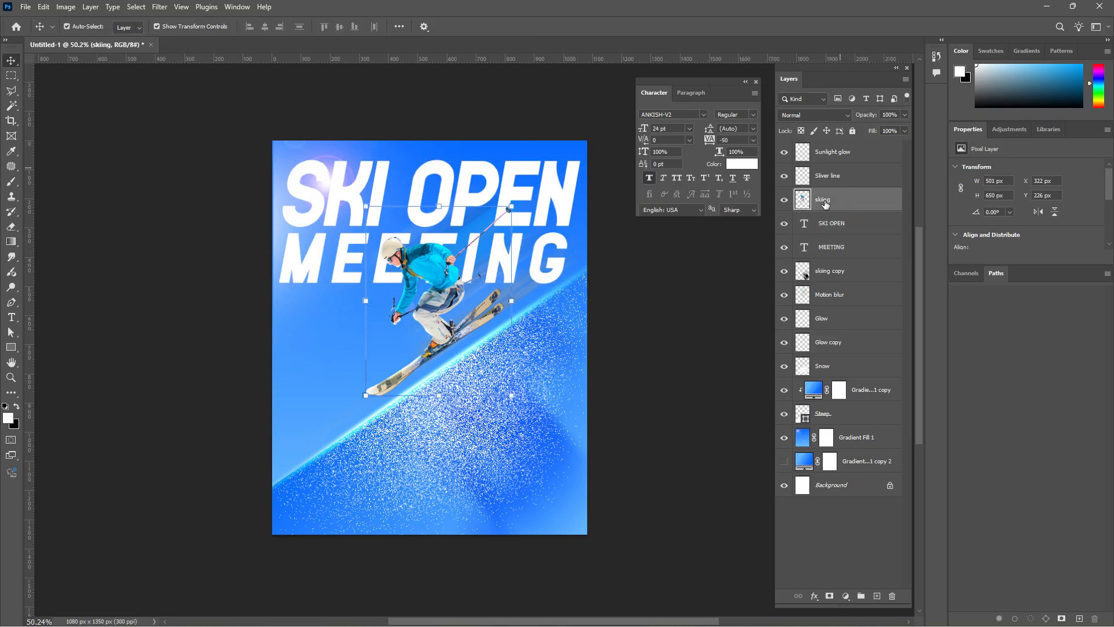
{"action": "left_click", "coordinate": [868, 181], "text": "ctrl"}
{"action": "key", "text": "ctrl+t"}
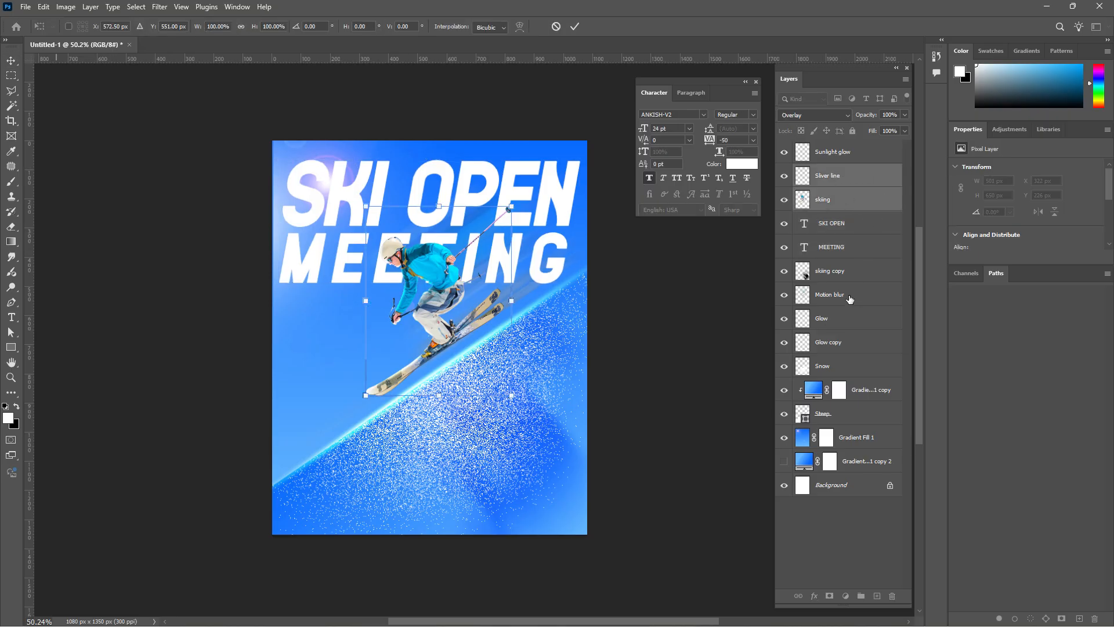
{"action": "left_click", "coordinate": [850, 297], "text": "ctrl"}
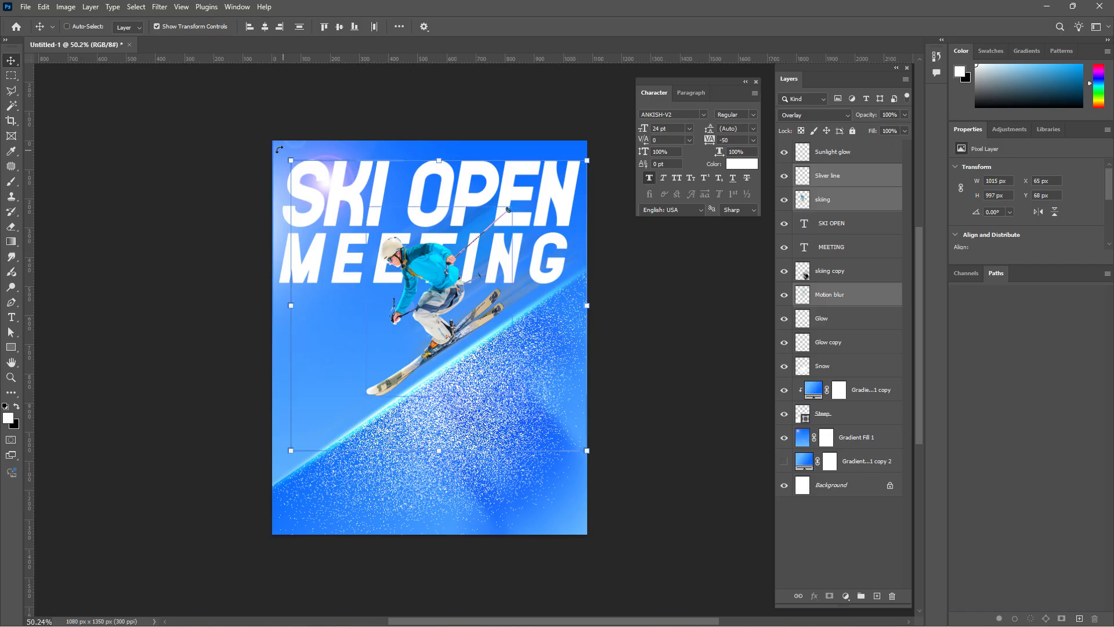
{"action": "left_click_drag", "start_coordinate": [291, 161], "coordinate": [253, 127]}
{"action": "left_click_drag", "start_coordinate": [421, 321], "coordinate": [428, 331]}
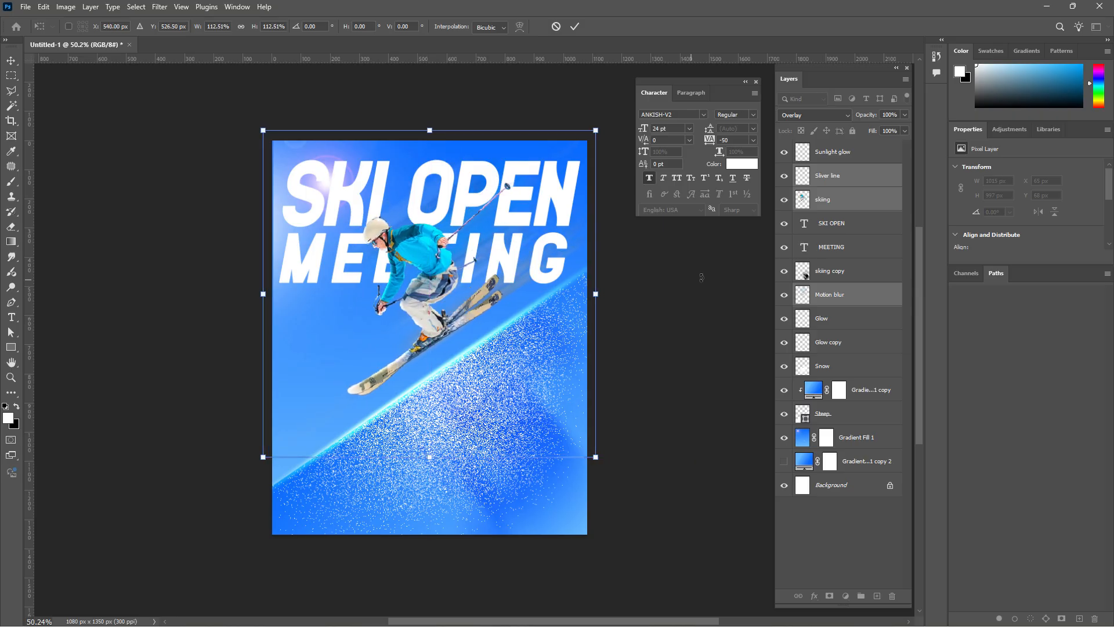
Move the Motion blur layer directly below skiing, and place a duplicate of the skiing layer beneath Motion blur.
{"action": "left_click", "coordinate": [848, 295]}
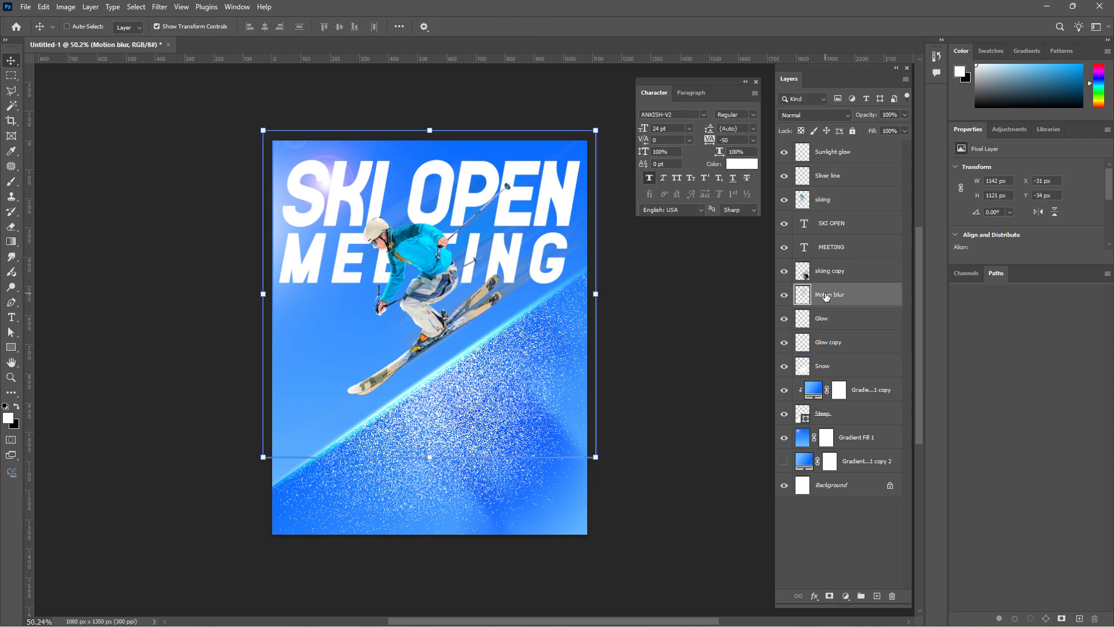
{"action": "left_click_drag", "start_coordinate": [828, 300], "coordinate": [827, 220]}
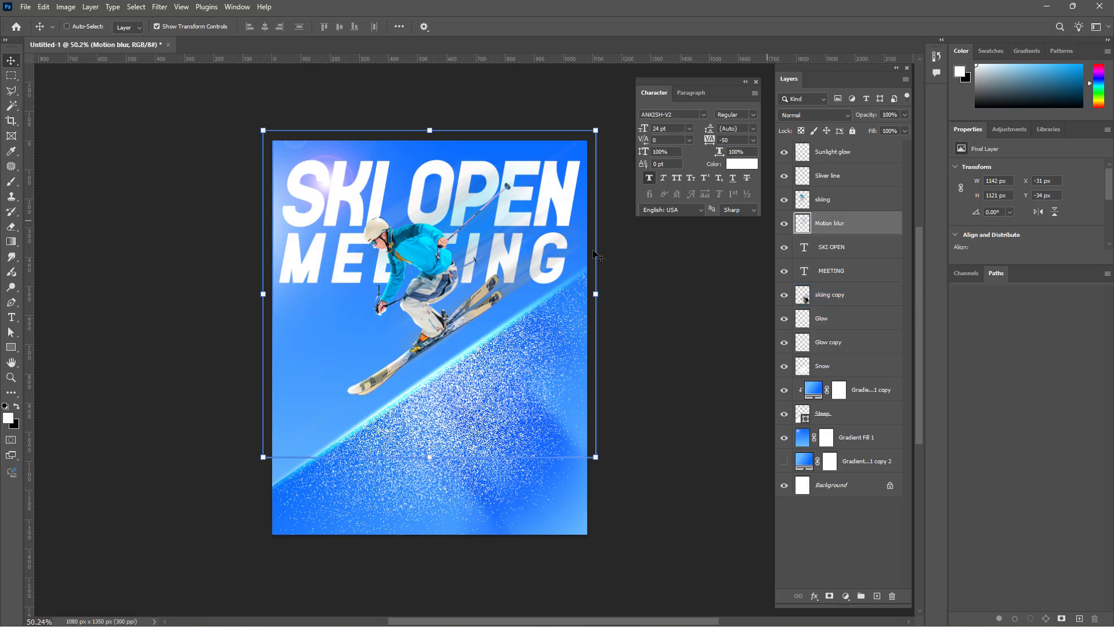
{"action": "left_click", "coordinate": [825, 207]}
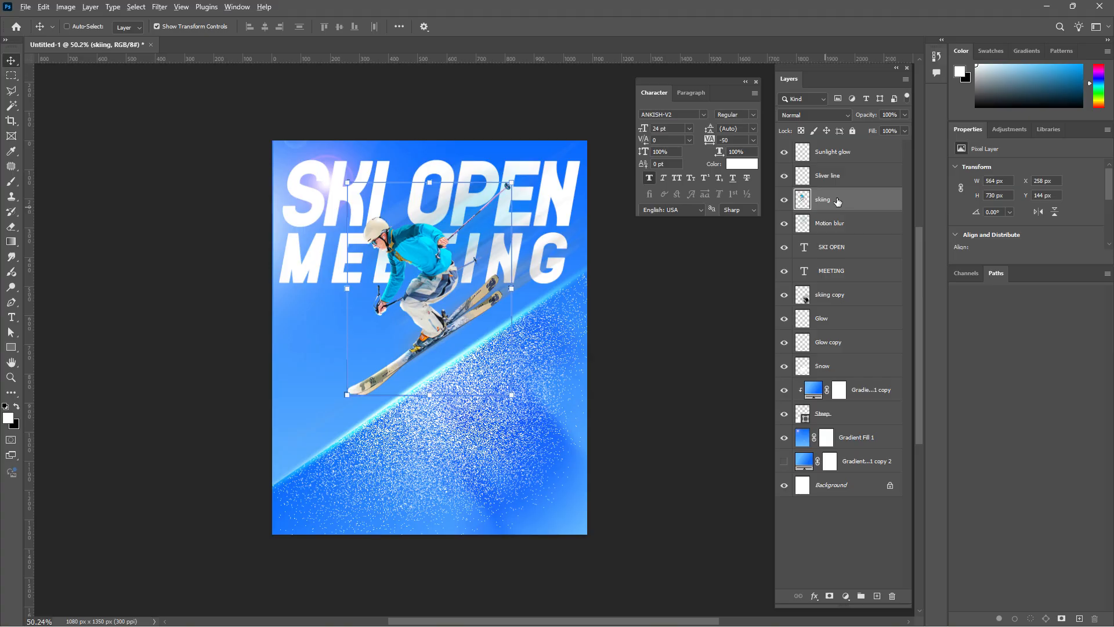
{"action": "left_click_drag", "start_coordinate": [834, 201], "coordinate": [840, 239]}
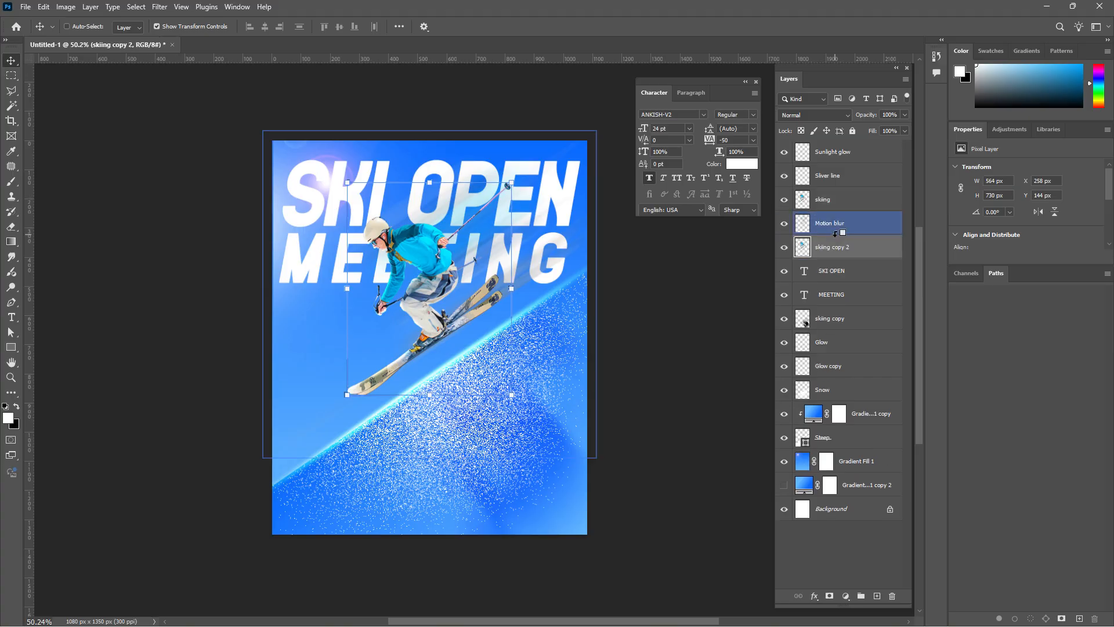
Blacken the duplicated skier with Levels by setting the white output level to 0.
{"action": "left_click", "coordinate": [66, 8]}
{"action": "mouse_move", "coordinate": [87, 39]}
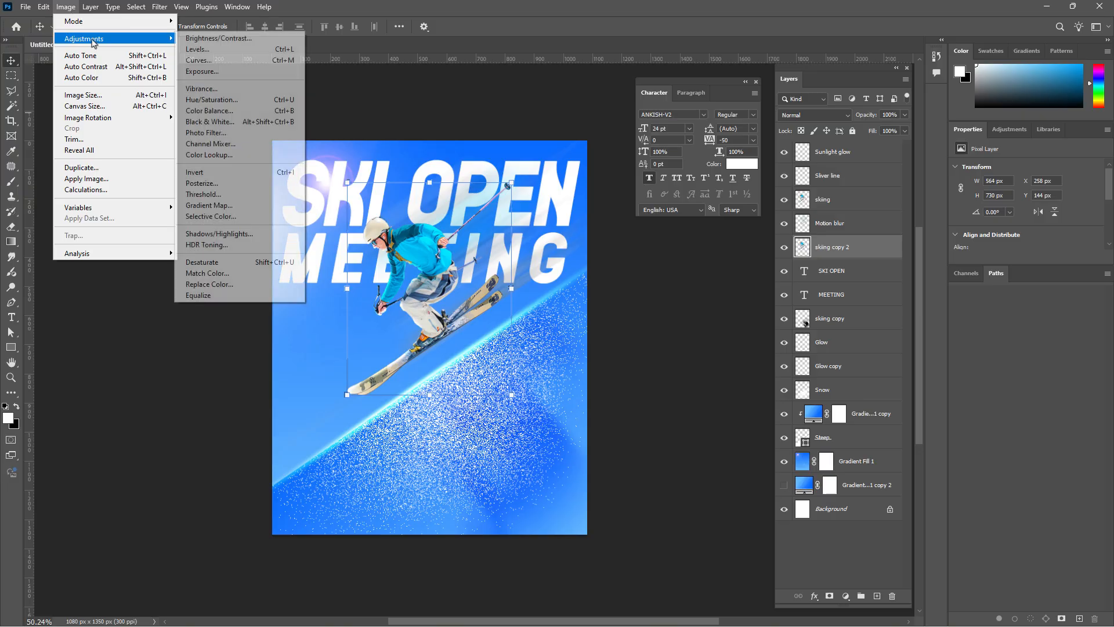
{"action": "left_click", "coordinate": [198, 48]}
{"action": "left_click_drag", "start_coordinate": [189, 250], "coordinate": [35, 257]}
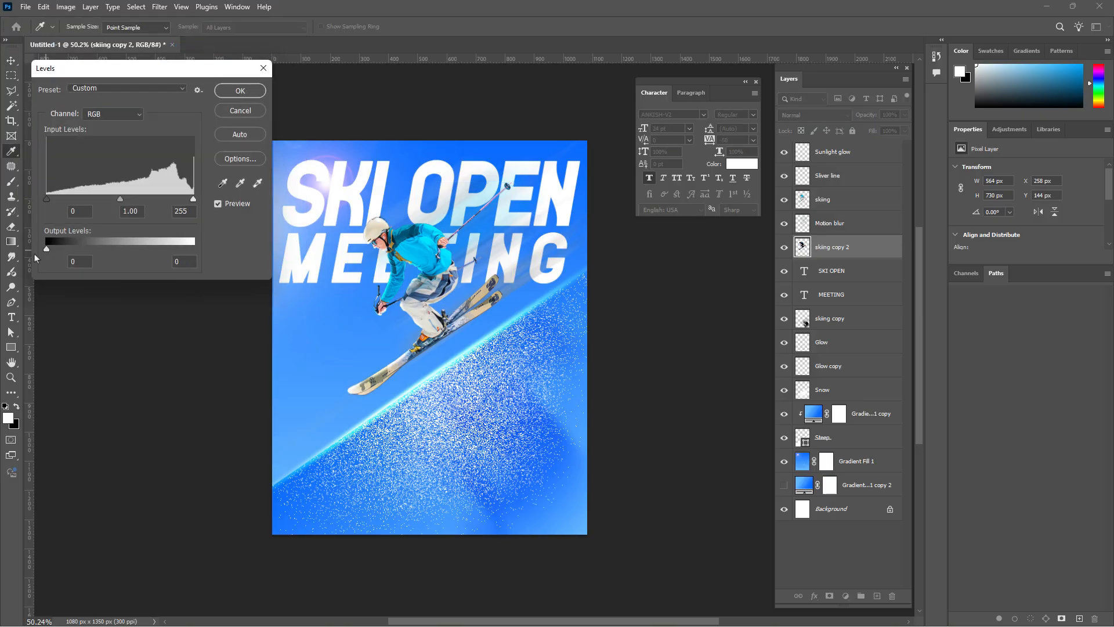
{"action": "left_click", "coordinate": [241, 92]}
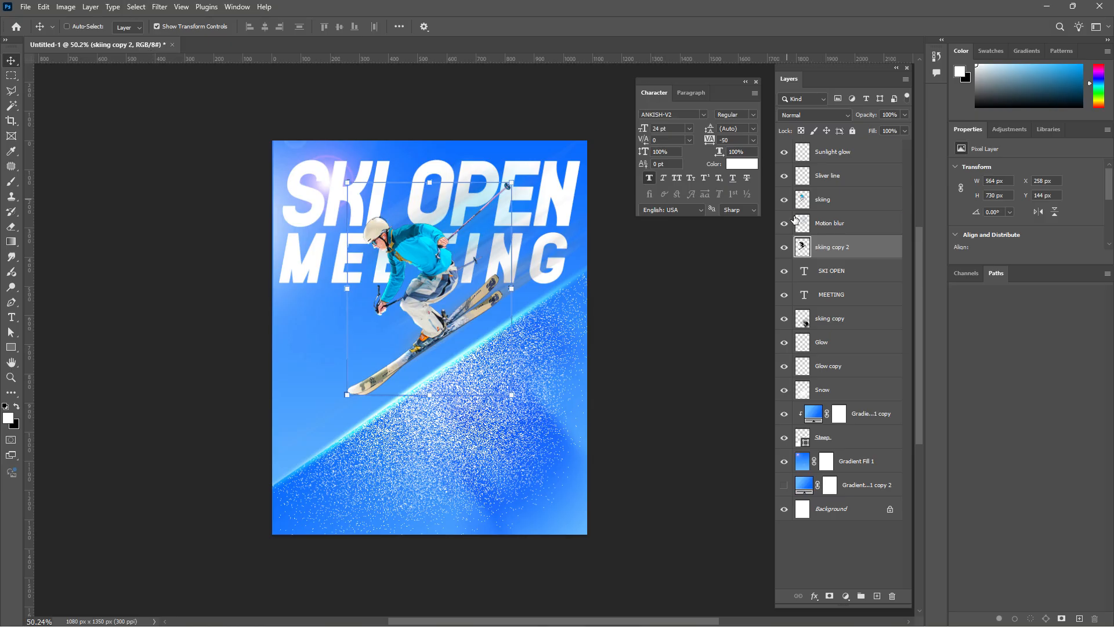
Hide the original skiing layer and rename the blackened copy skiing shadow.
{"action": "left_click", "coordinate": [784, 201]}
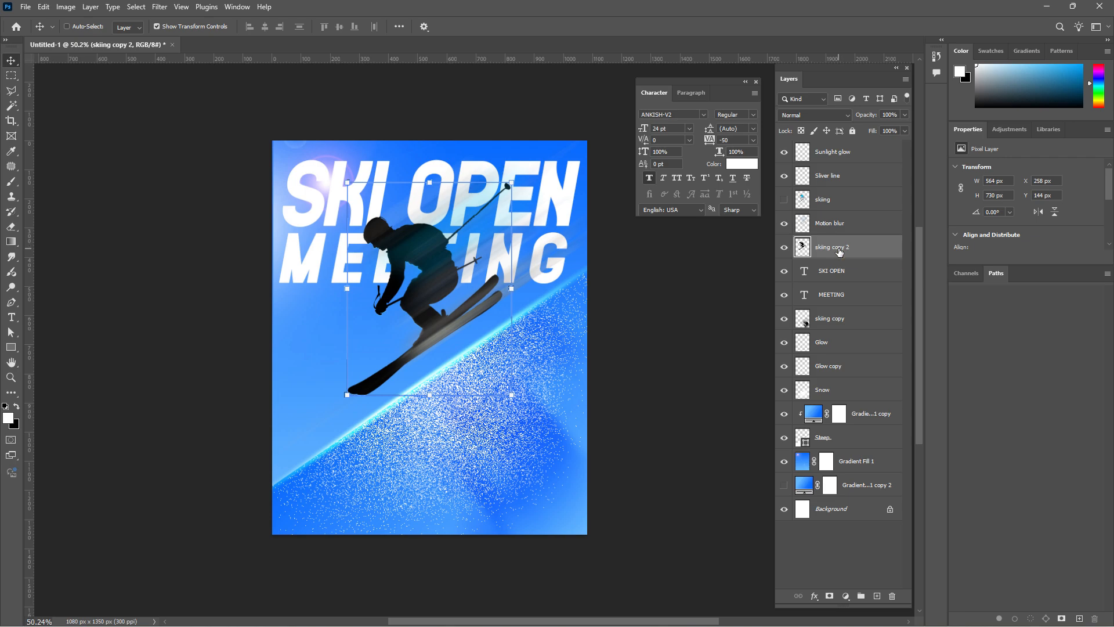
{"action": "double_click", "coordinate": [834, 248]}
{"action": "type", "text": "shadow"}
{"action": "key", "text": "Return"}
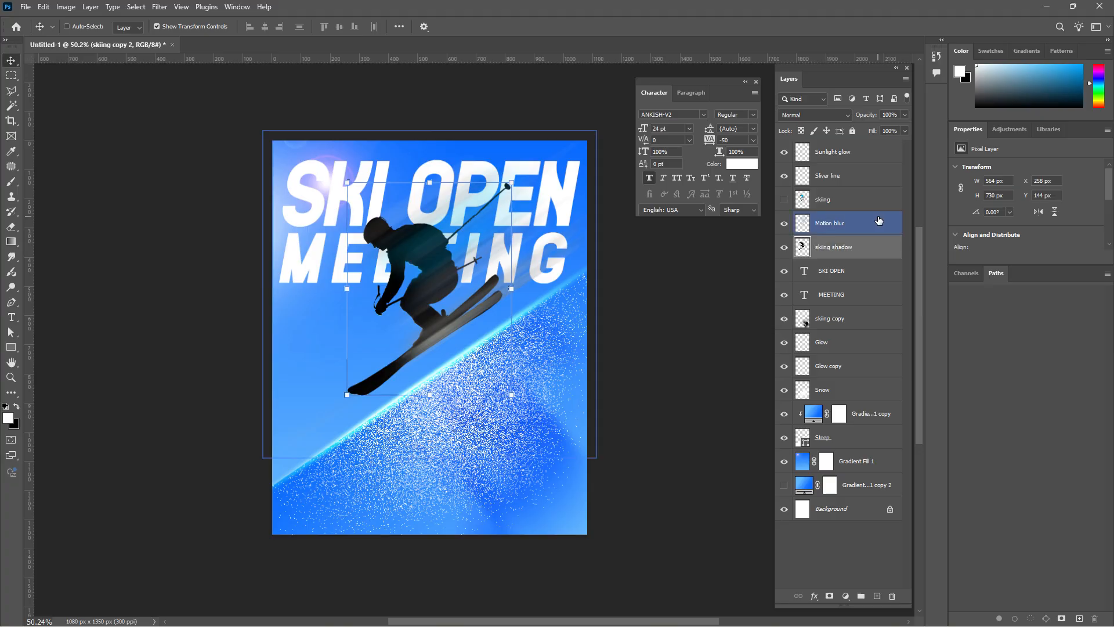
Apply a Gaussian Blur with a radius of 29.1 pixels to the skiing shadow layer.
{"action": "left_click", "coordinate": [158, 7]}
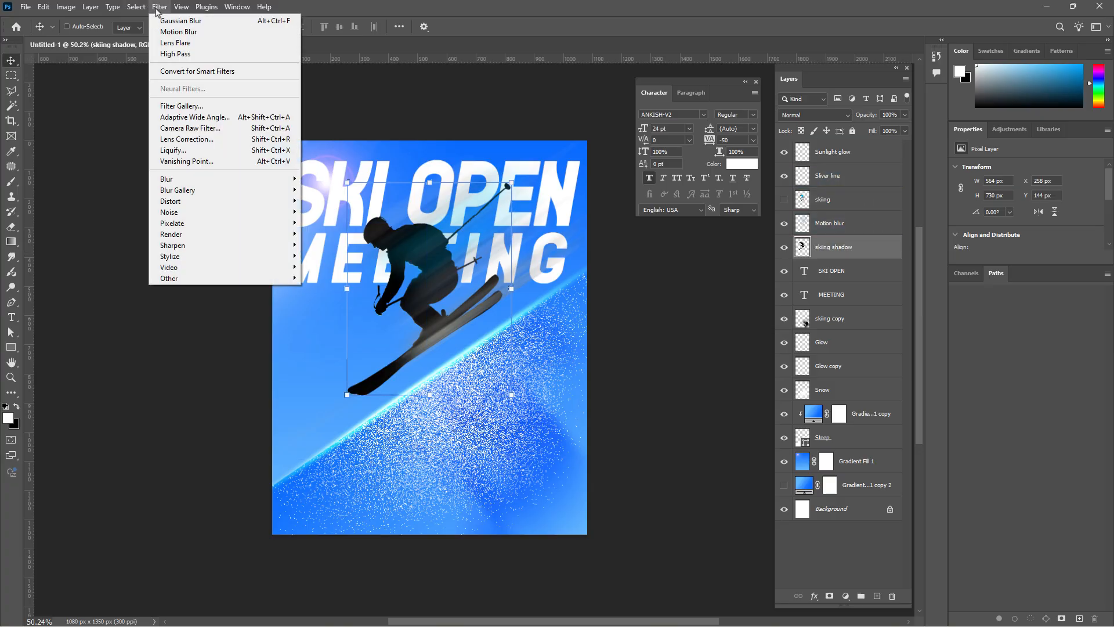
{"action": "mouse_move", "coordinate": [175, 178]}
{"action": "left_click", "coordinate": [335, 223]}
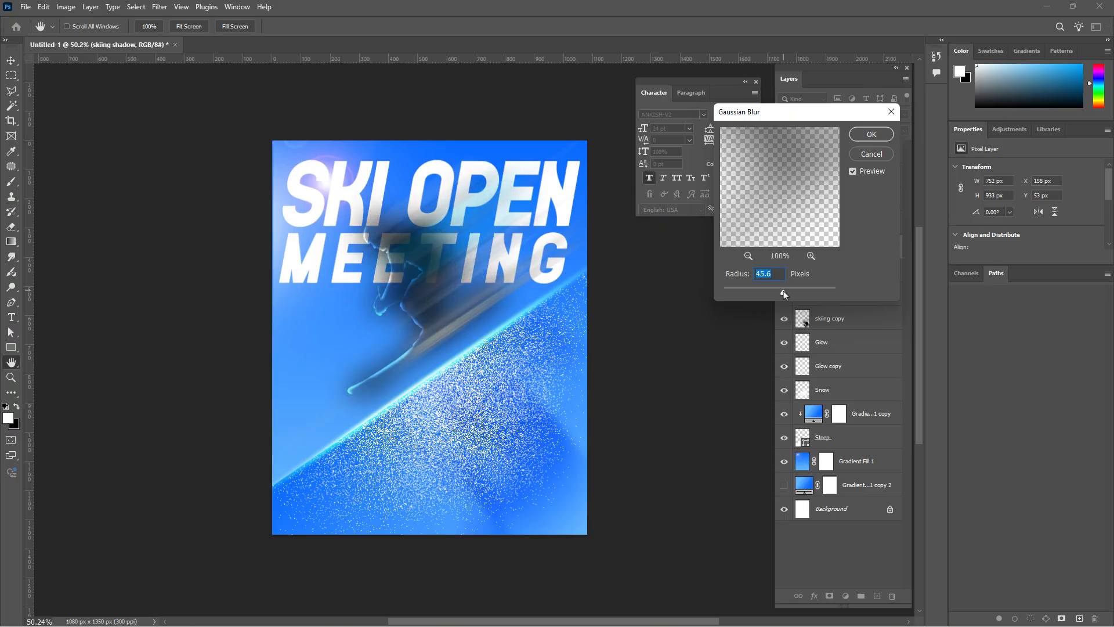
{"action": "left_click_drag", "start_coordinate": [783, 293], "coordinate": [778, 294]}
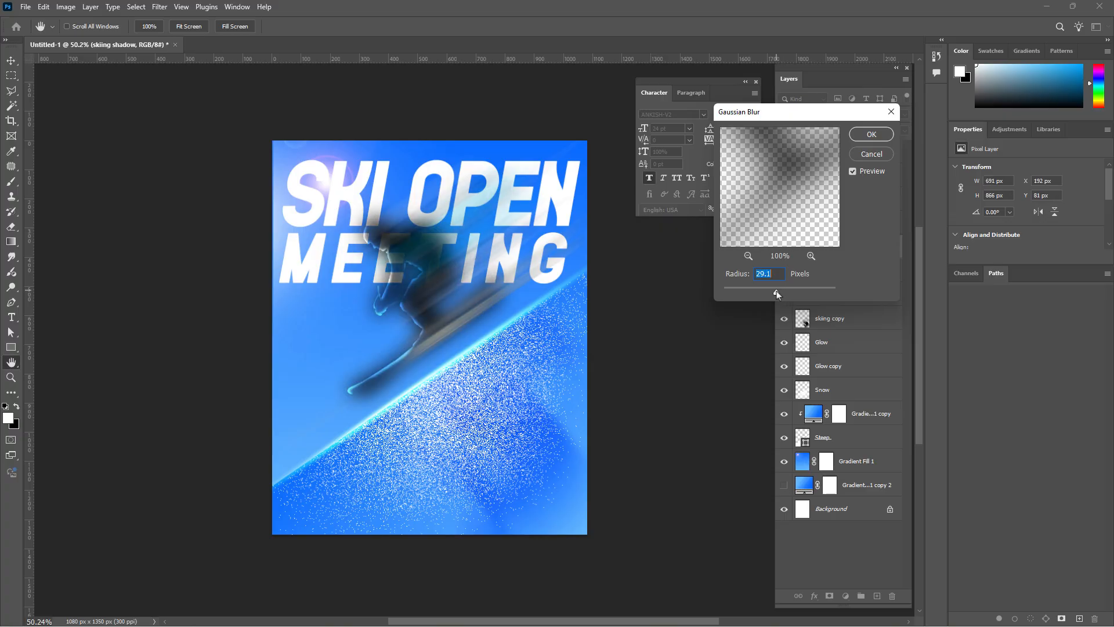
{"action": "left_click", "coordinate": [872, 135]}
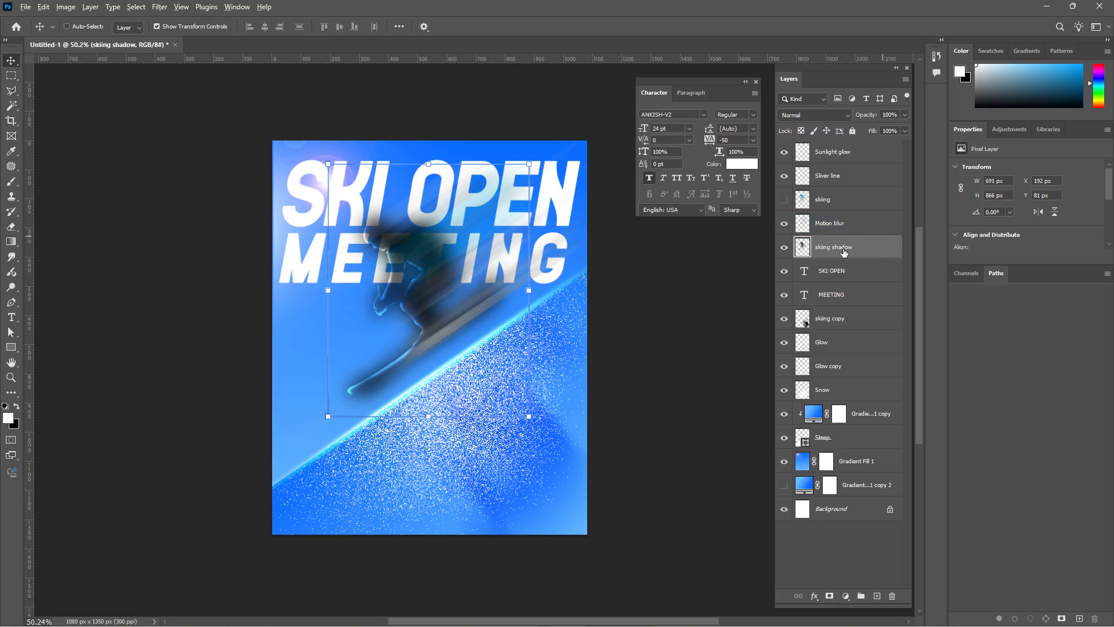
Place a duplicate of skiing shadow between SKI OPEN and MEETING, and clip the original shadow to SKI OPEN.
{"action": "key", "text": "ctrl+j"}
{"action": "left_click_drag", "start_coordinate": [840, 251], "coordinate": [843, 284]}
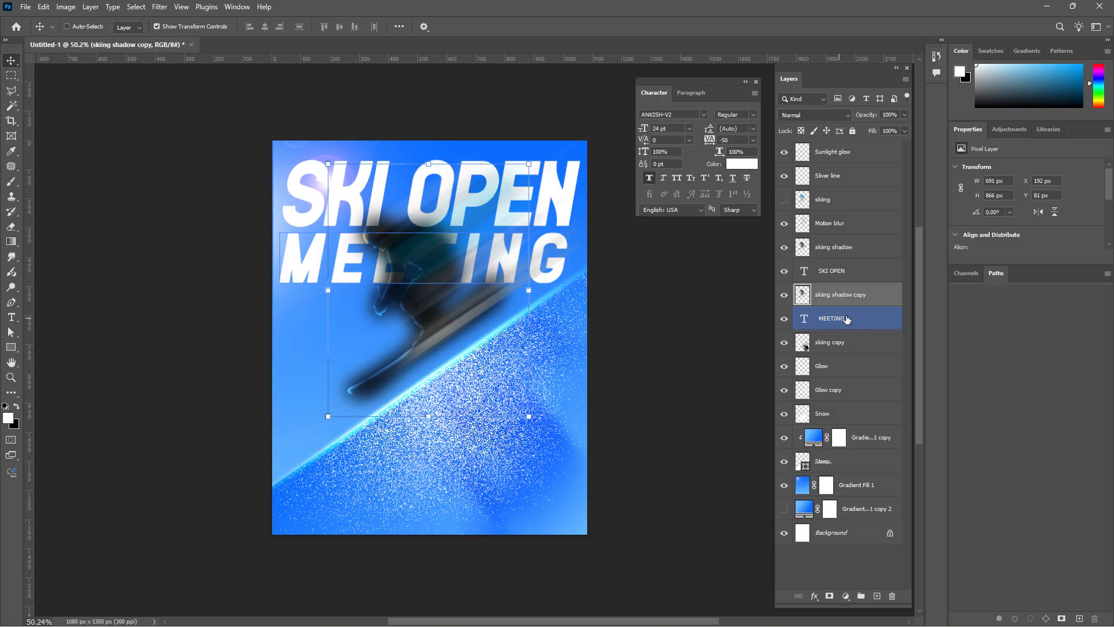
{"action": "left_click", "coordinate": [858, 251]}
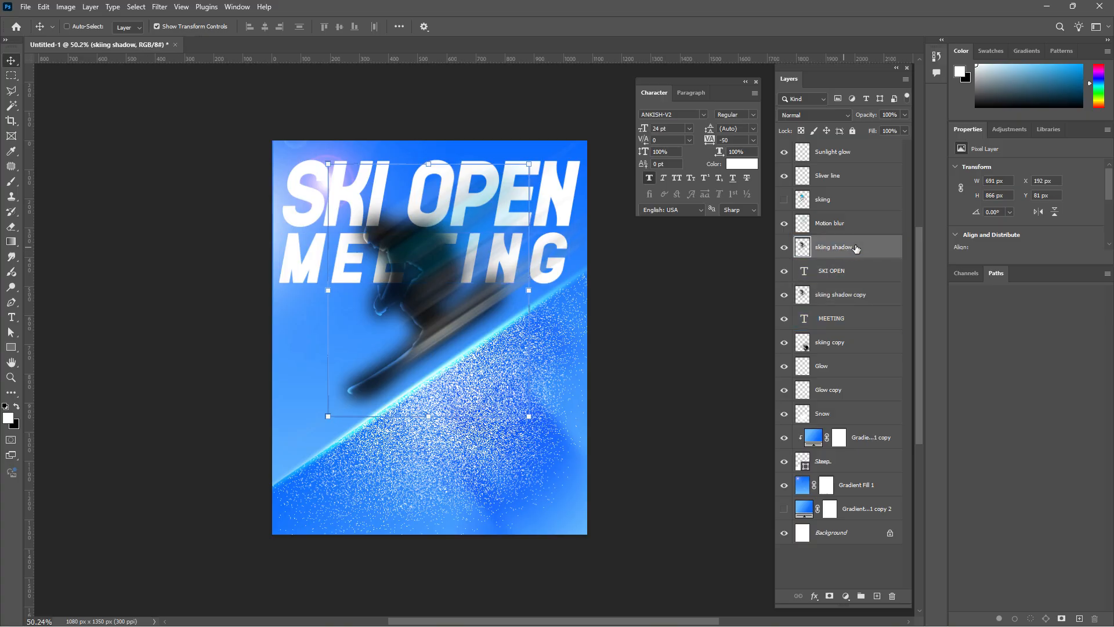
{"action": "right_click", "coordinate": [856, 249]}
{"action": "left_click", "coordinate": [898, 502]}
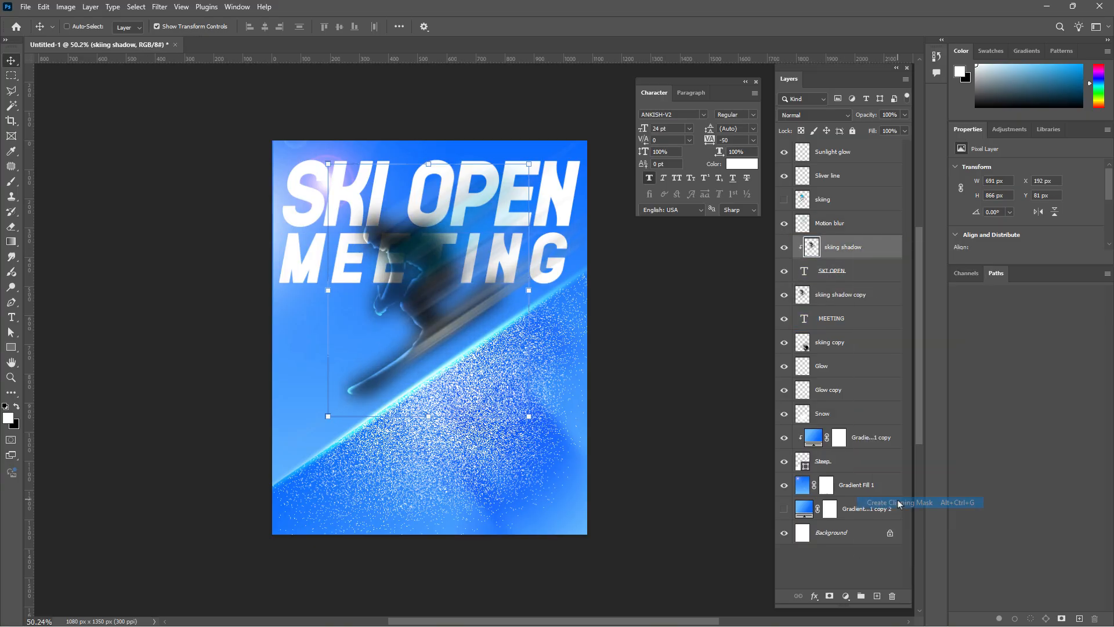
Clip the skiing shadow copy to the MEETING text and show the skiing layer again.
{"action": "left_click", "coordinate": [860, 296]}
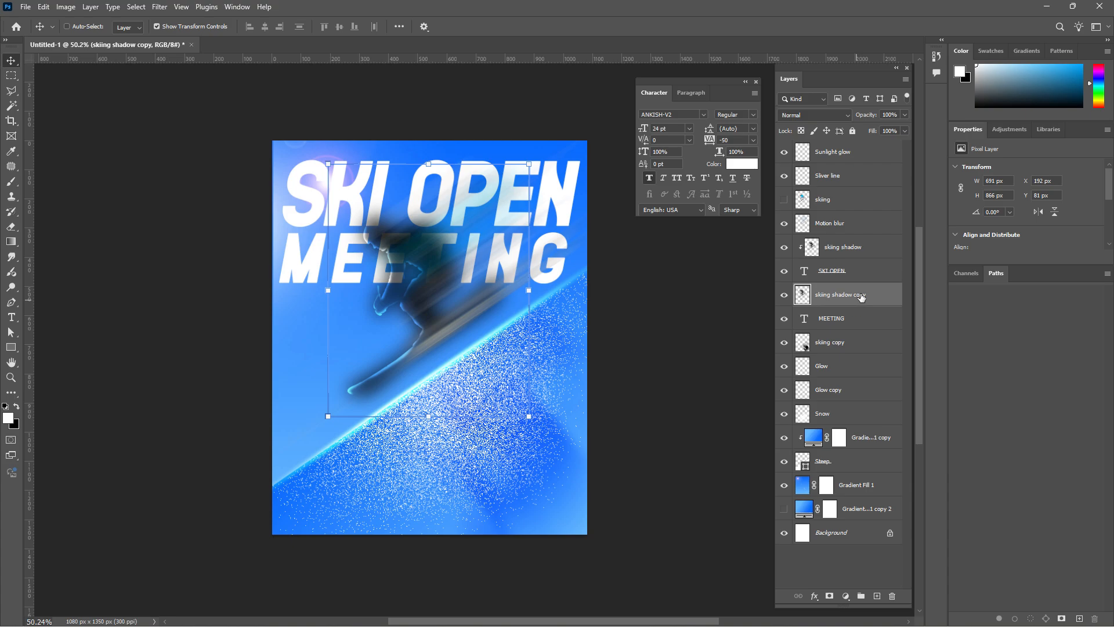
{"action": "right_click", "coordinate": [861, 296]}
{"action": "left_click", "coordinate": [898, 550]}
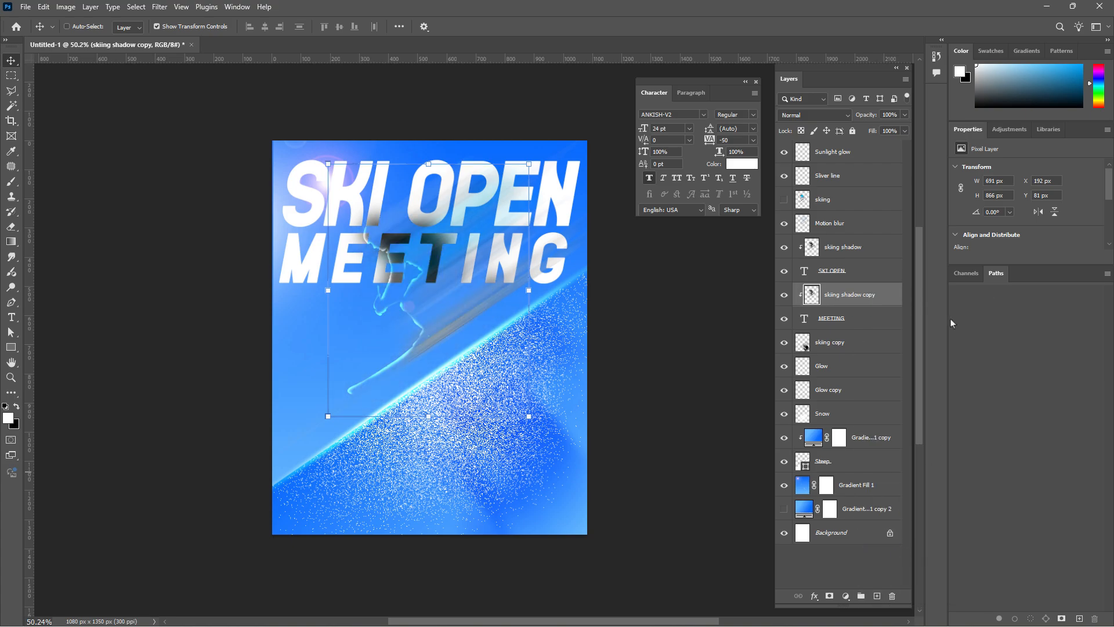
{"action": "left_click", "coordinate": [785, 199]}
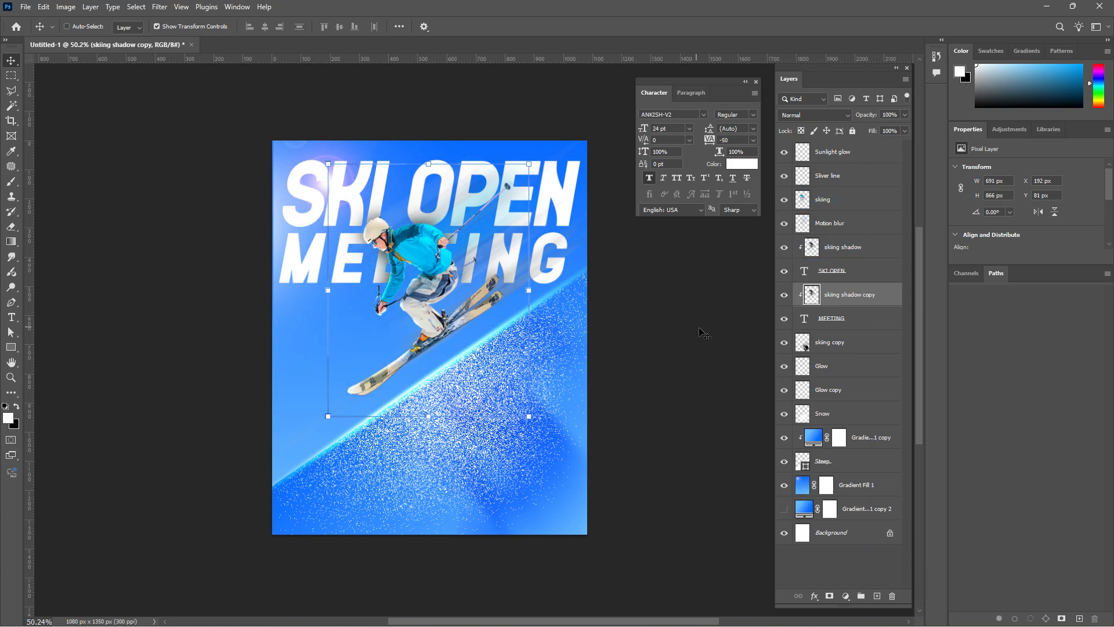
{"action": "scroll", "coordinate": [416, 232], "scroll_direction": "up", "scroll_amount": 3}
{"action": "scroll", "coordinate": [415, 231], "scroll_direction": "up", "scroll_amount": 4}
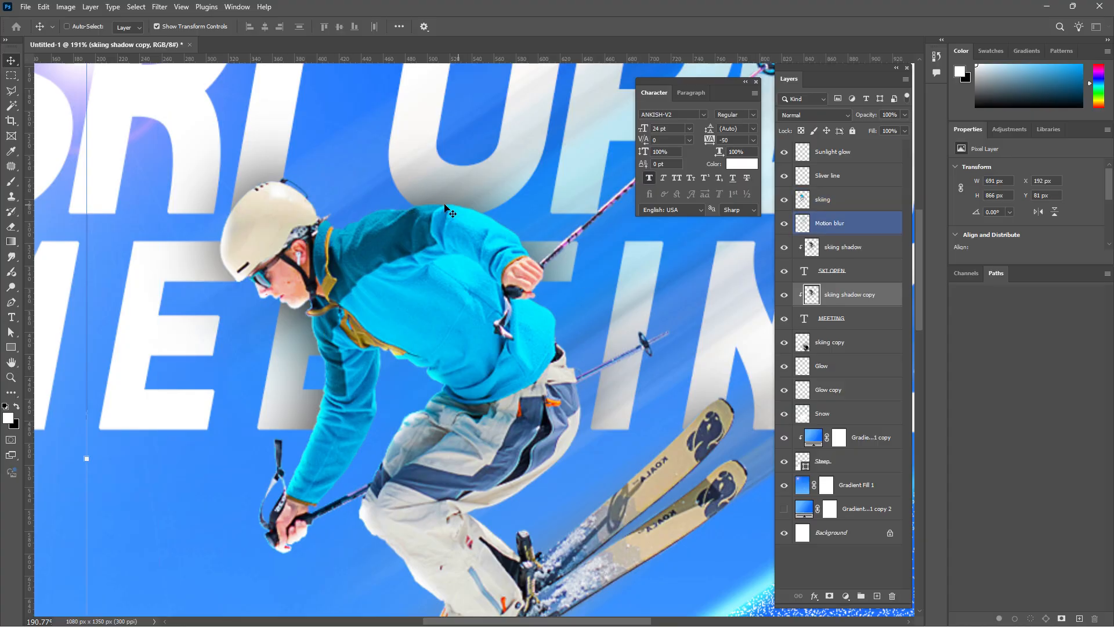
{"action": "scroll", "coordinate": [482, 167], "scroll_direction": "down", "scroll_amount": 5}
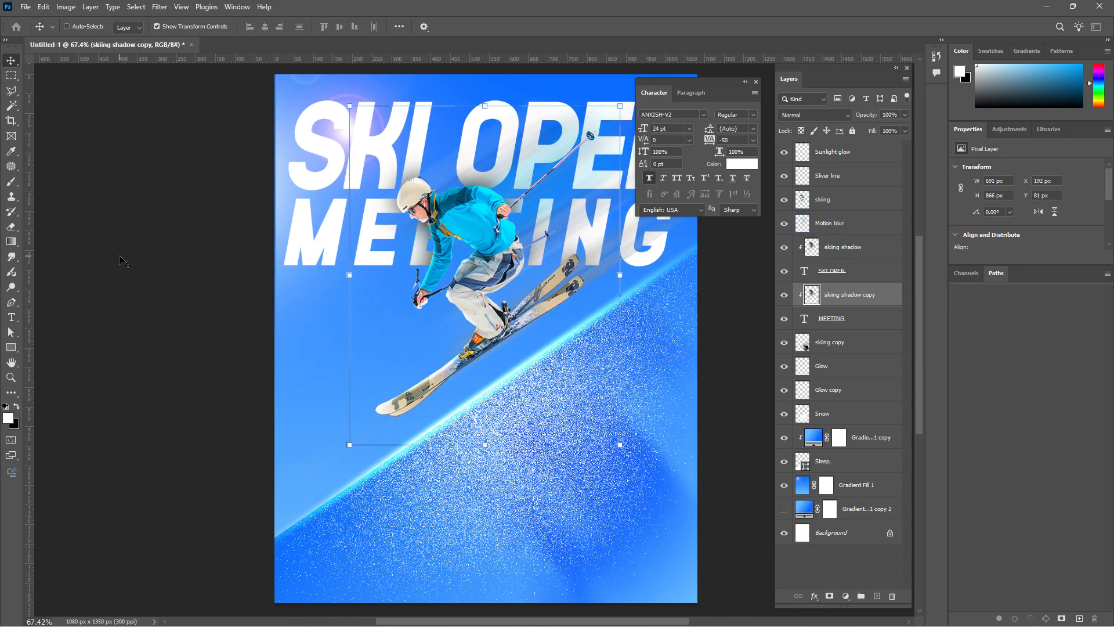
{"action": "left_click", "coordinate": [793, 245]}
{"action": "scroll", "coordinate": [351, 298], "scroll_direction": "down", "scroll_amount": 2}
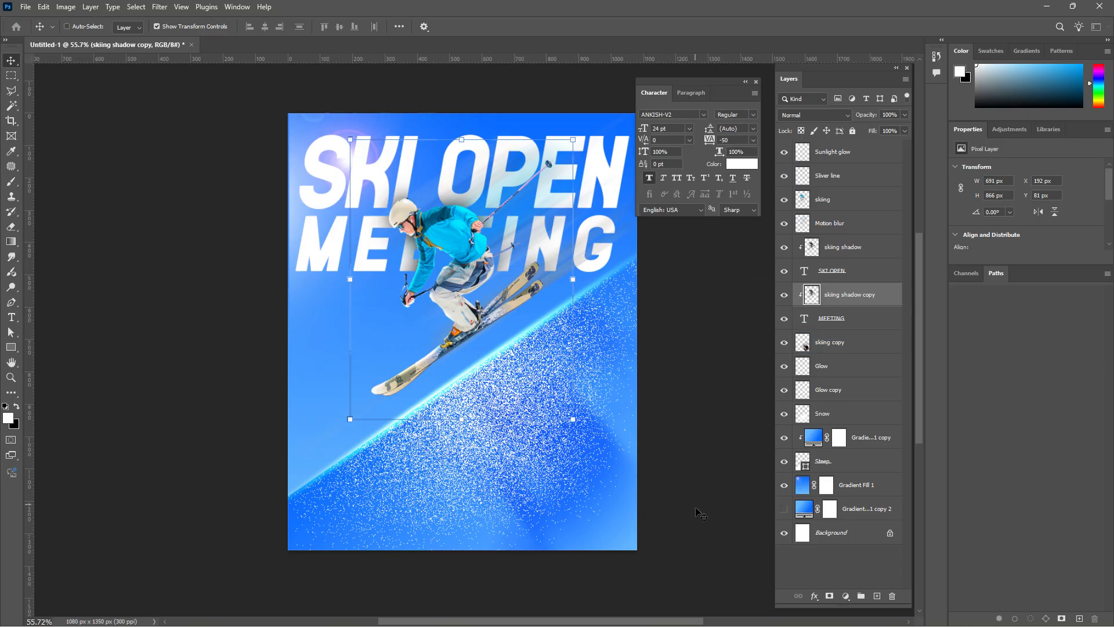
Place the LOGO image in the poster's lower-left corner at about 310 x 173 px and move its layer above all others.
{"action": "left_click", "coordinate": [25, 6]}
{"action": "left_click", "coordinate": [47, 228]}
{"action": "left_click", "coordinate": [57, 132]}
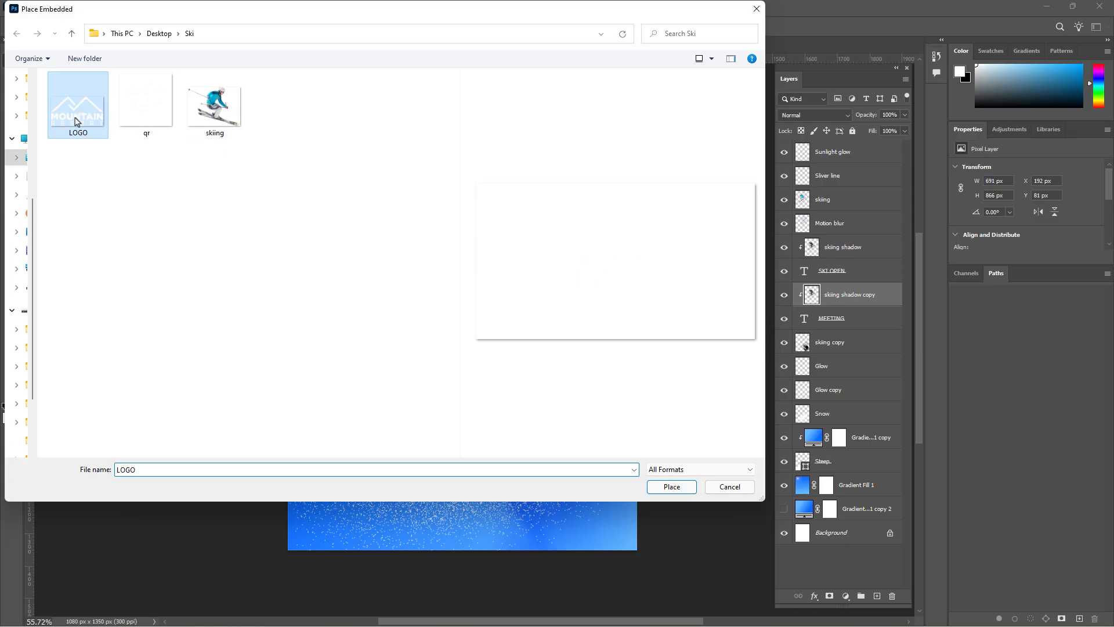
{"action": "left_click", "coordinate": [672, 487]}
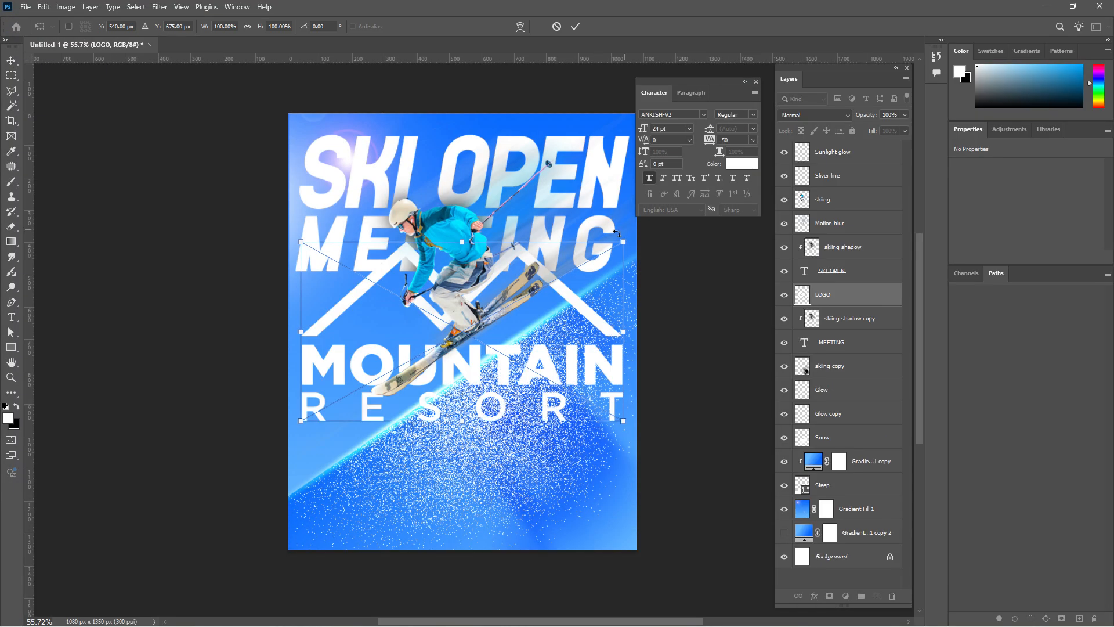
{"action": "left_click_drag", "start_coordinate": [624, 241], "coordinate": [406, 482]}
{"action": "key", "text": "Return"}
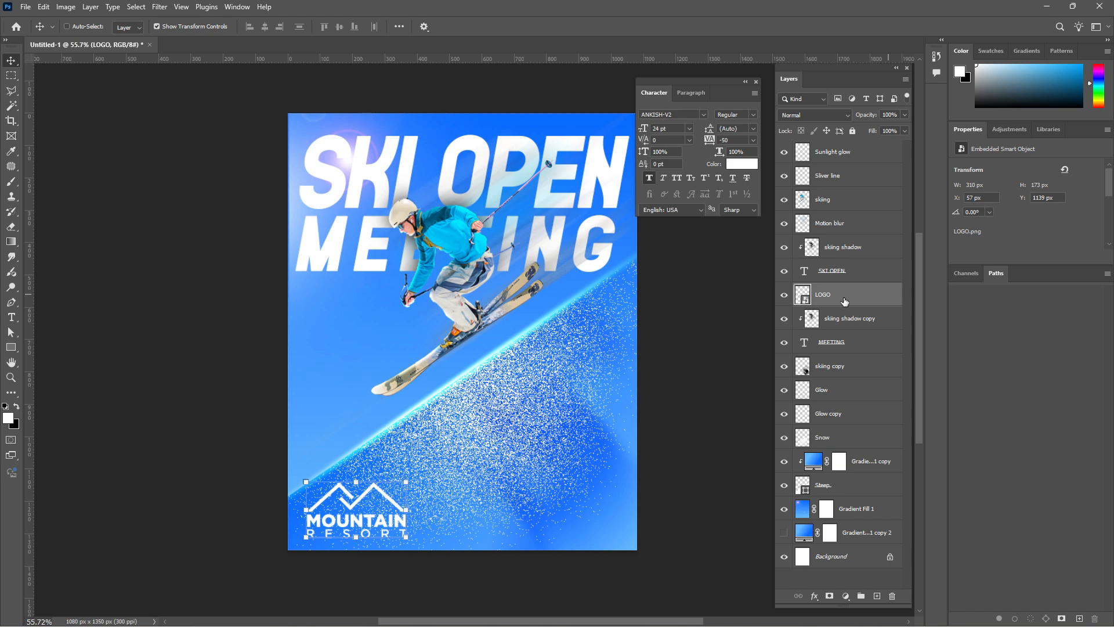
{"action": "left_click_drag", "start_coordinate": [844, 301], "coordinate": [867, 142]}
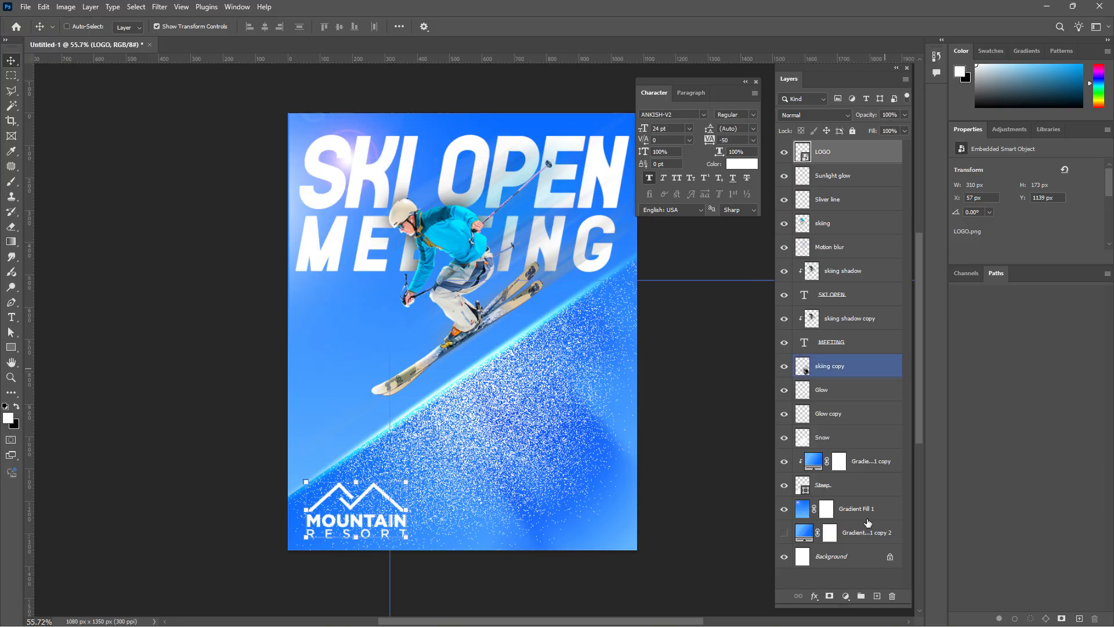
Add the white two-line text 2026 JANUARY on a new layer and position it in the poster's lower-right corner.
{"action": "left_click", "coordinate": [877, 597]}
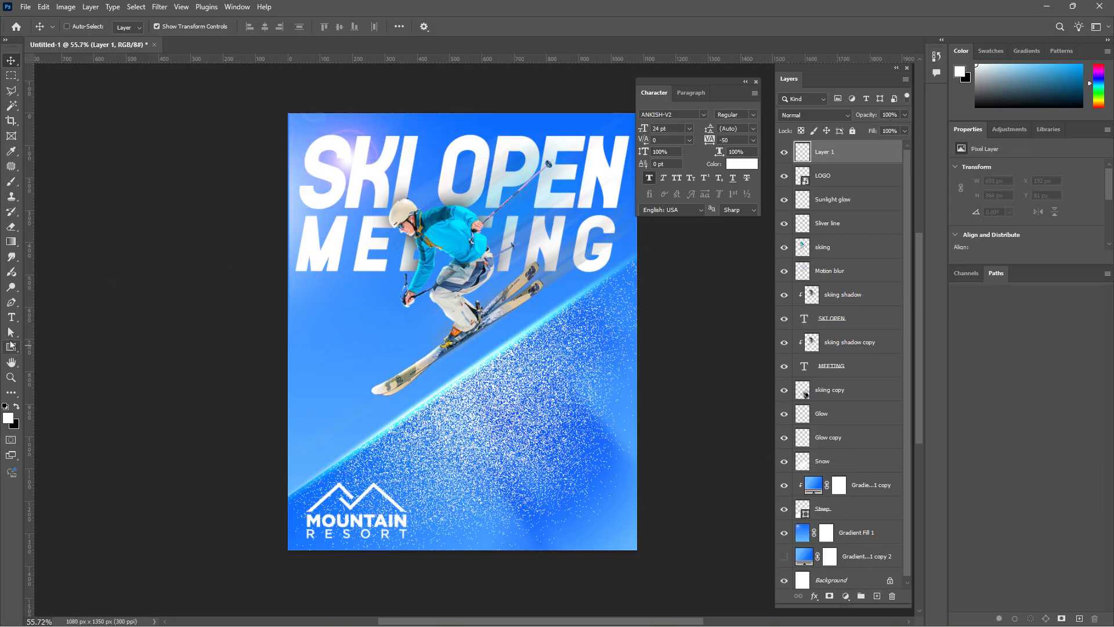
{"action": "left_click", "coordinate": [12, 318]}
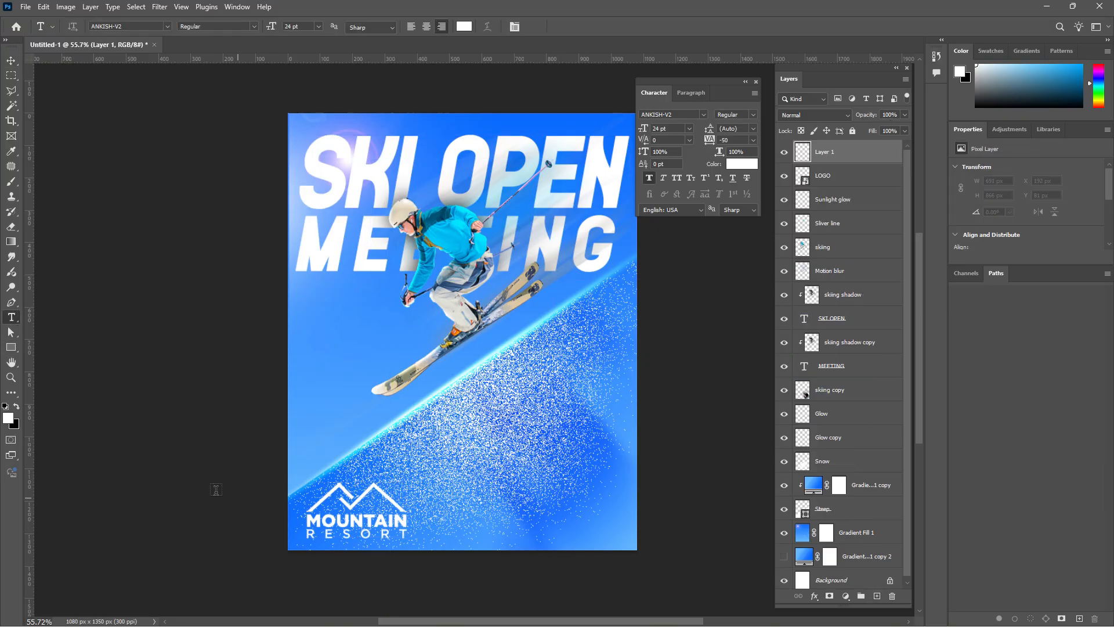
{"action": "left_click", "coordinate": [471, 450]}
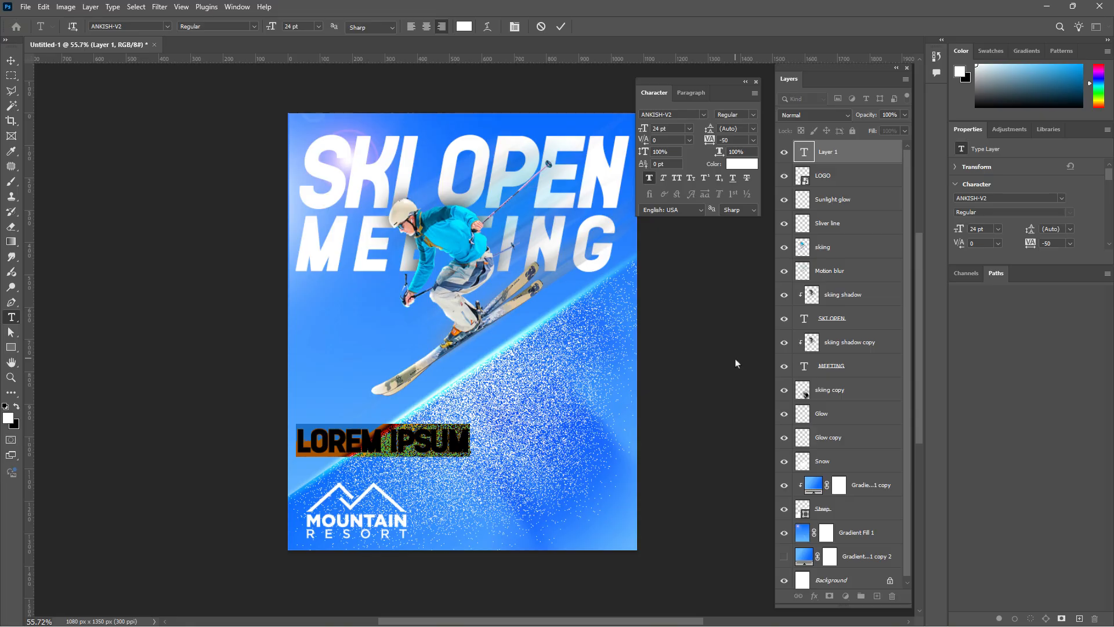
{"action": "type", "text": "2026"}
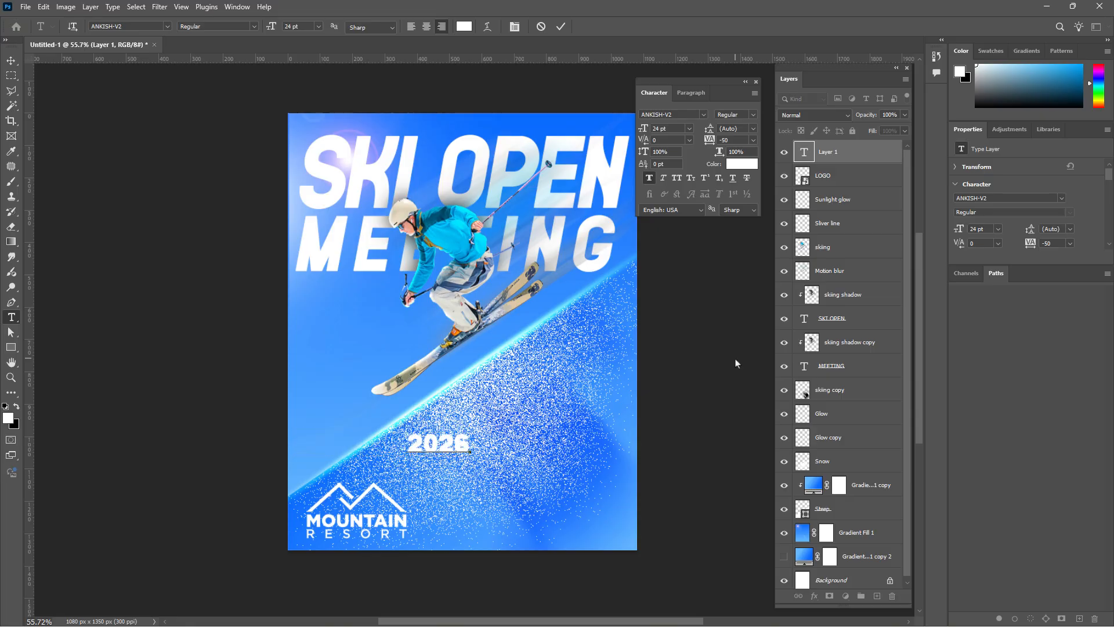
{"action": "key", "text": "Return"}
{"action": "type", "text": "JANUARZ"}
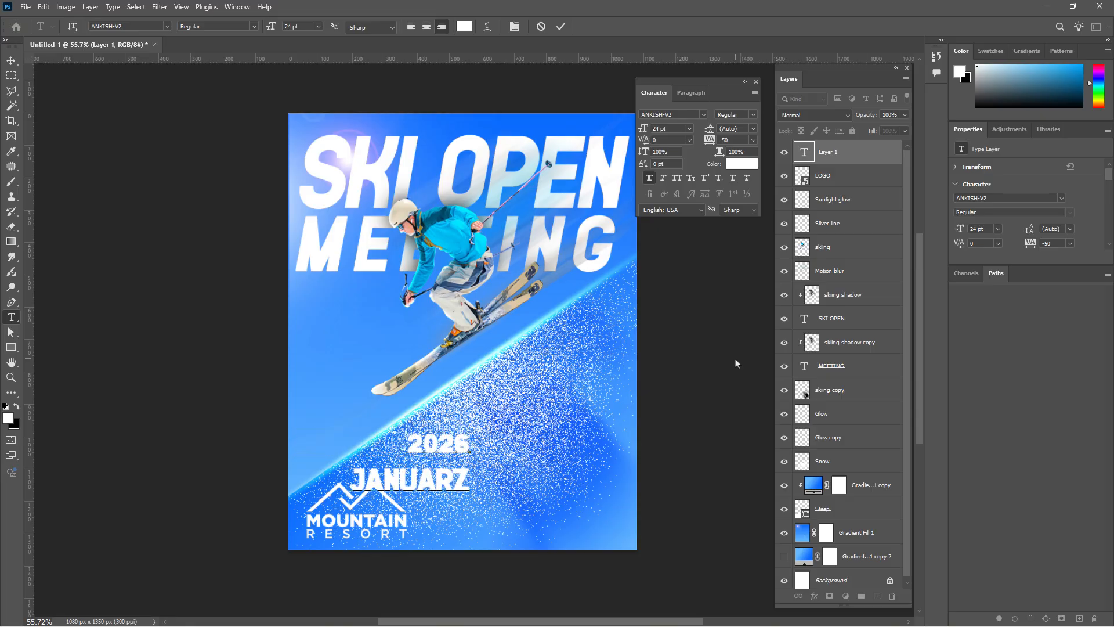
{"action": "key", "text": "BackSpace"}
{"action": "type", "text": "Y"}
{"action": "left_click", "coordinate": [11, 60]}
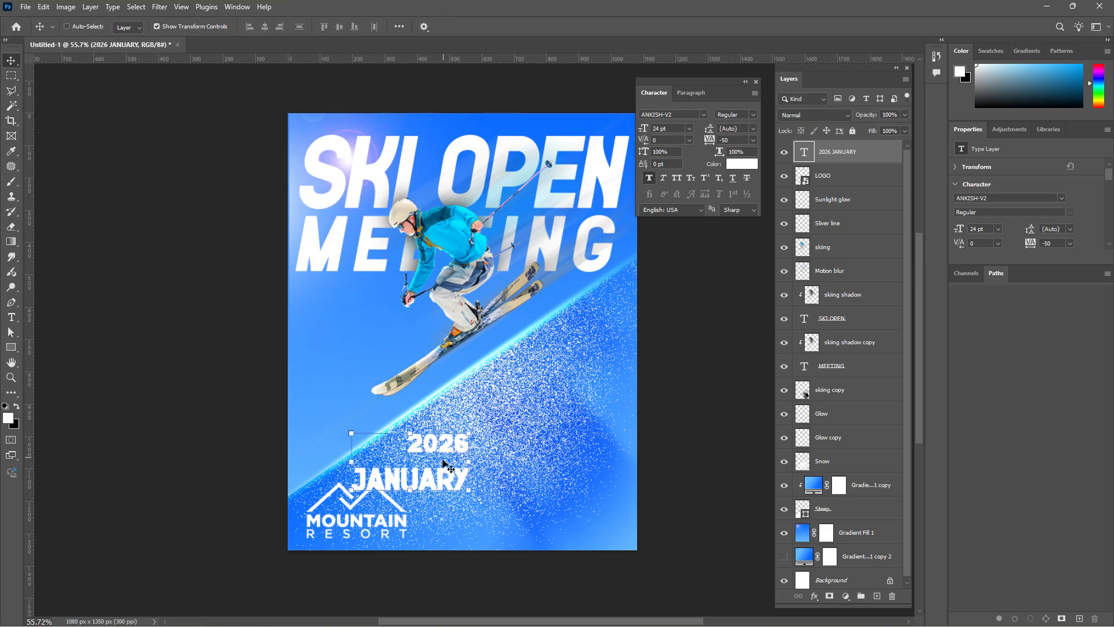
{"action": "left_click_drag", "start_coordinate": [445, 458], "coordinate": [599, 496]}
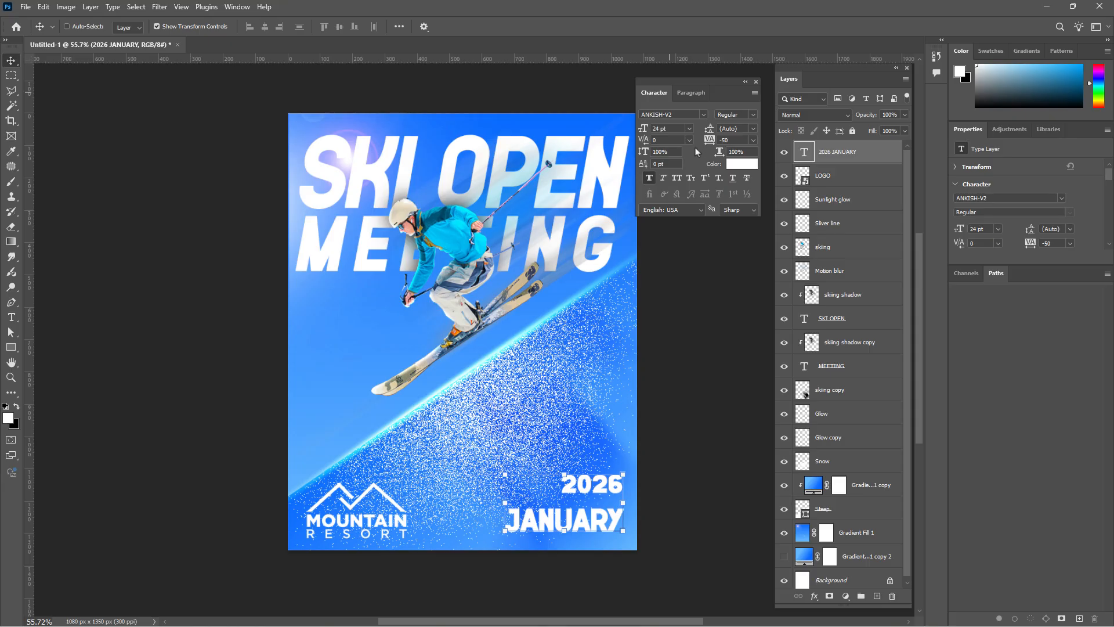
Tighten the leading of the 2026 JANUARY text to 18 pt.
{"action": "left_click", "coordinate": [752, 129]}
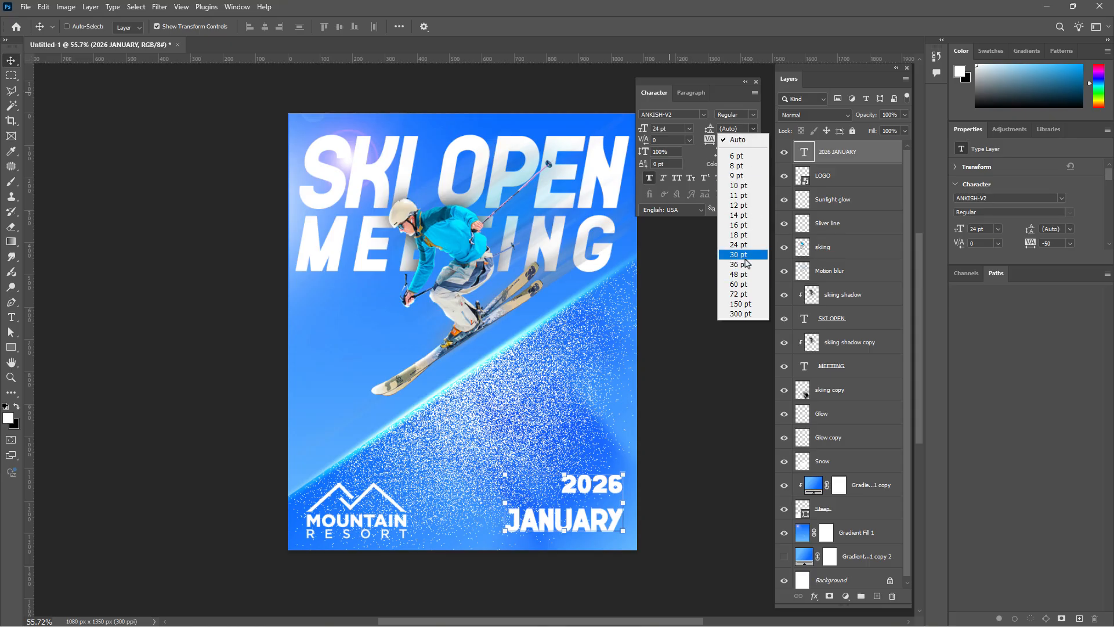
{"action": "left_click", "coordinate": [748, 247]}
{"action": "left_click", "coordinate": [753, 129]}
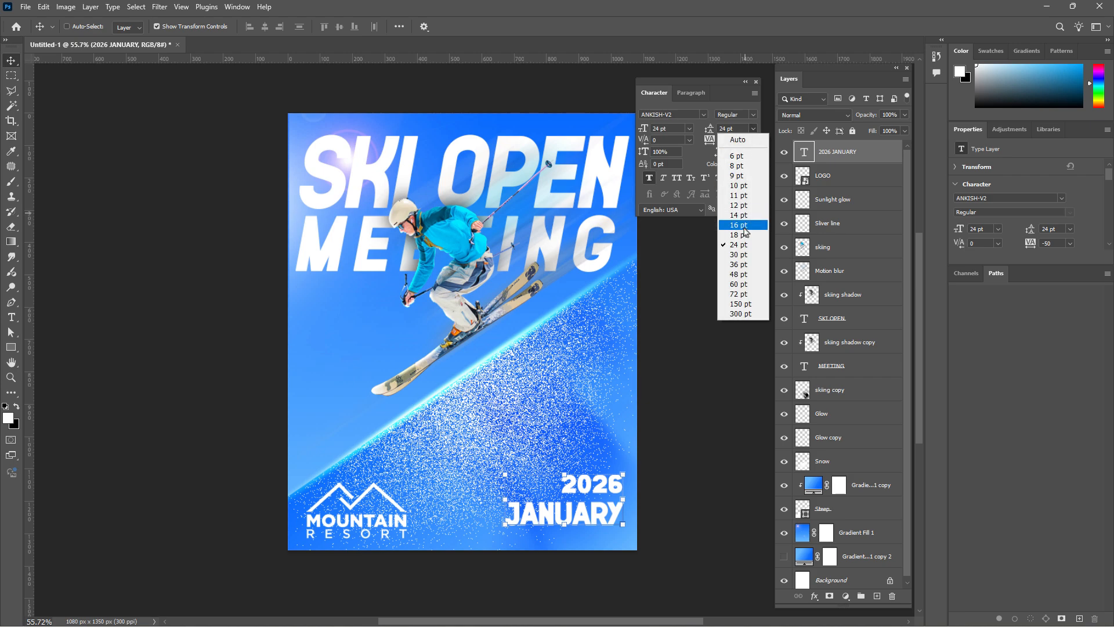
{"action": "left_click", "coordinate": [743, 236]}
Set the font size of only the 2026 line in the date text to 30 pt.
{"action": "double_click", "coordinate": [589, 485]}
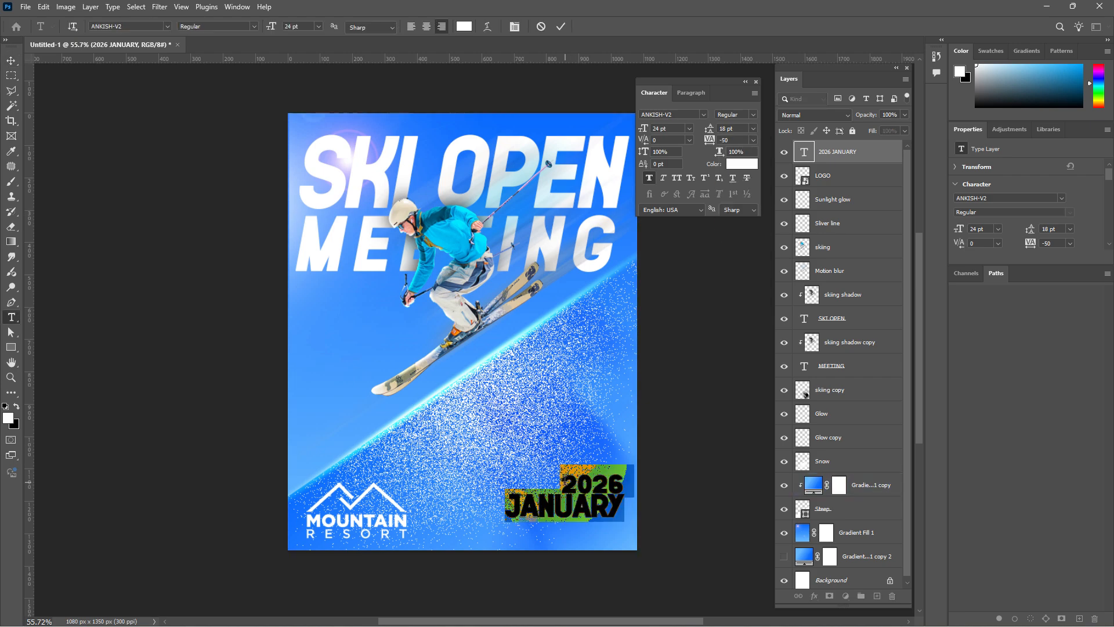
{"action": "double_click", "coordinate": [627, 483]}
{"action": "left_click", "coordinate": [690, 128]}
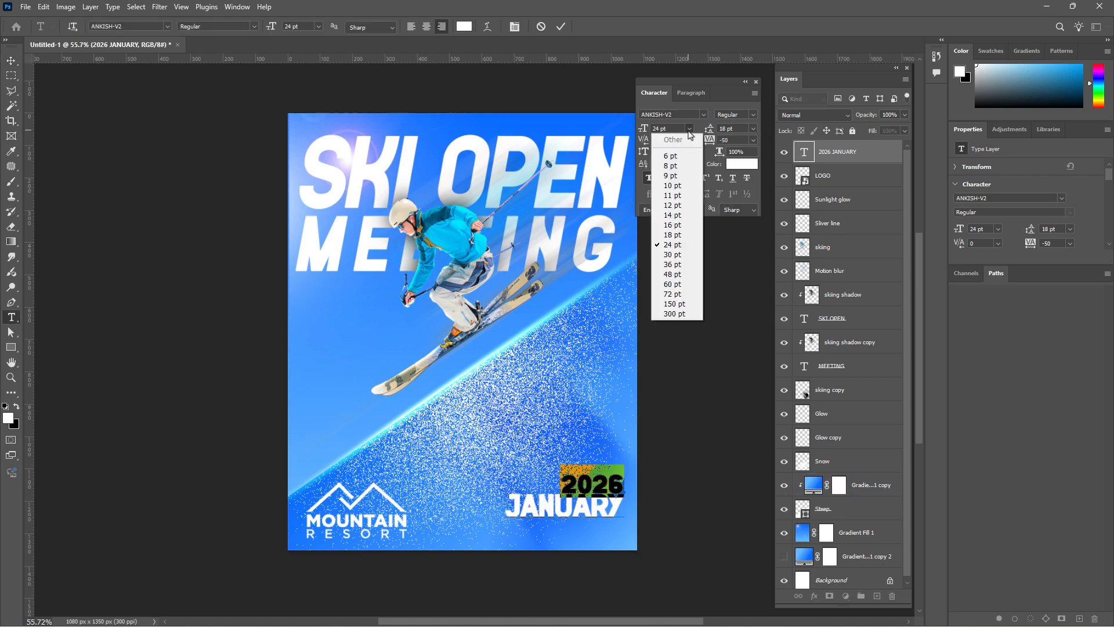
{"action": "left_click", "coordinate": [686, 256]}
Set the leading of the entire date text to 24 pt.
{"action": "left_click", "coordinate": [603, 467]}
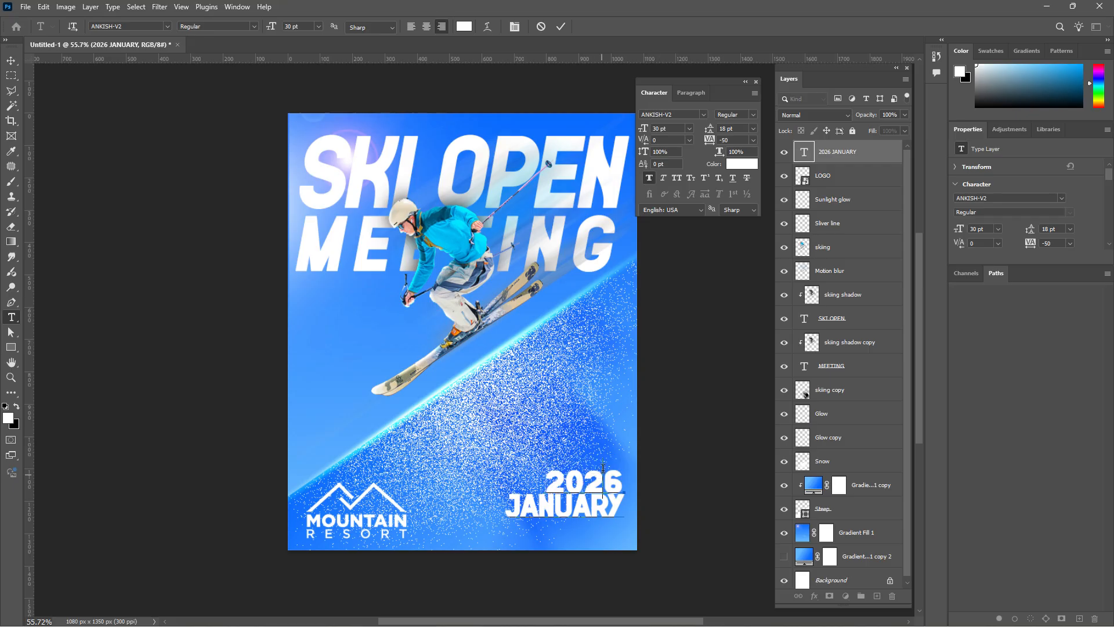
{"action": "key", "text": "ctrl+a"}
{"action": "left_click", "coordinate": [753, 129]}
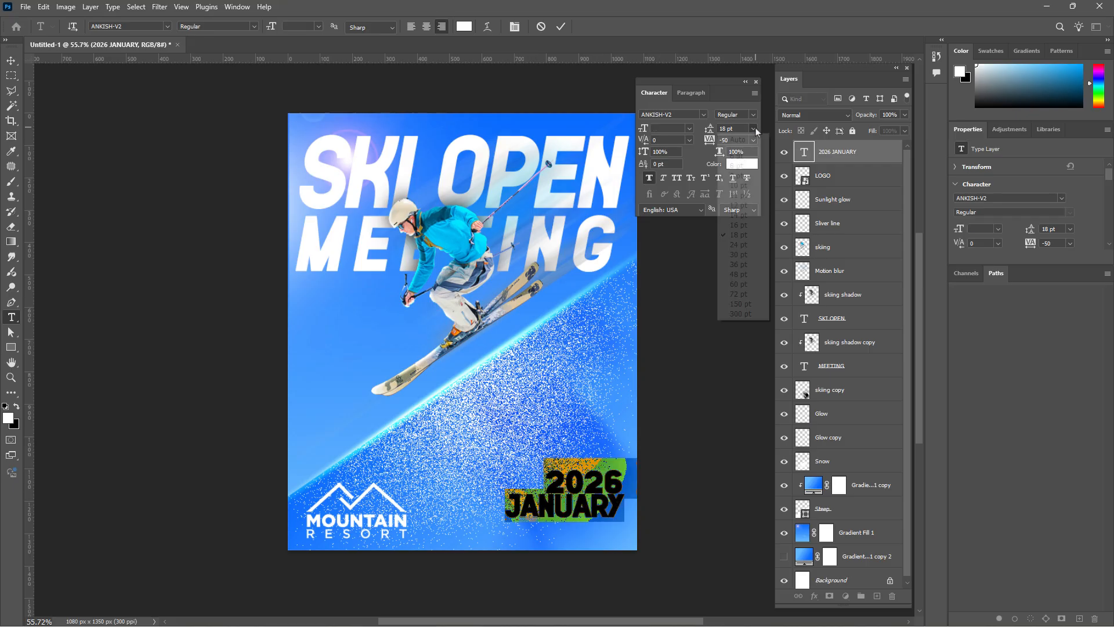
{"action": "left_click", "coordinate": [736, 244]}
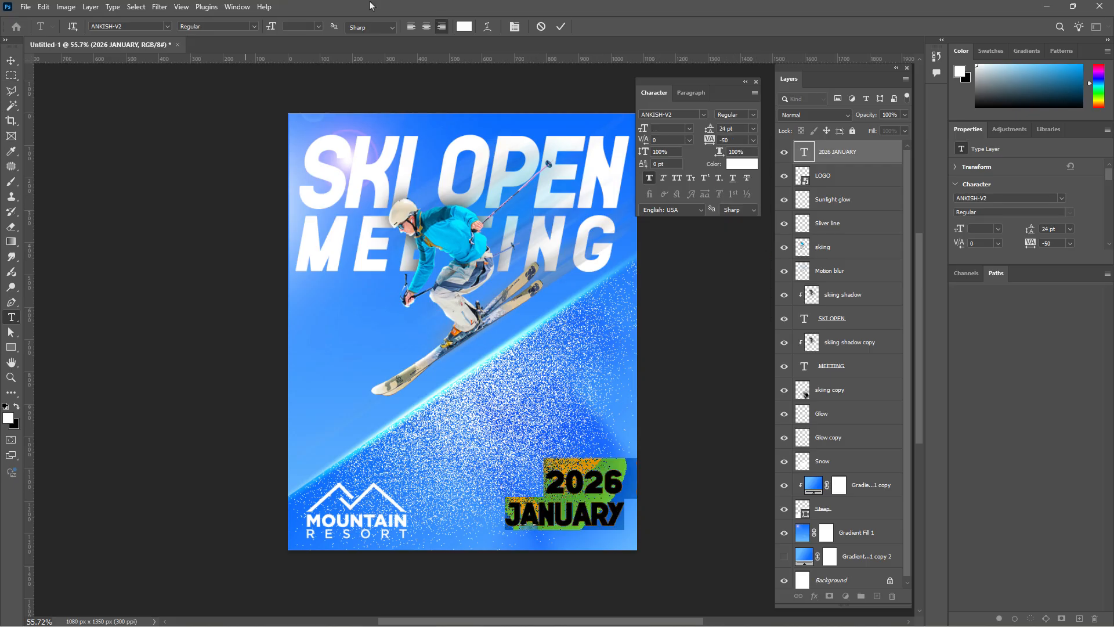
{"action": "left_click", "coordinate": [11, 59]}
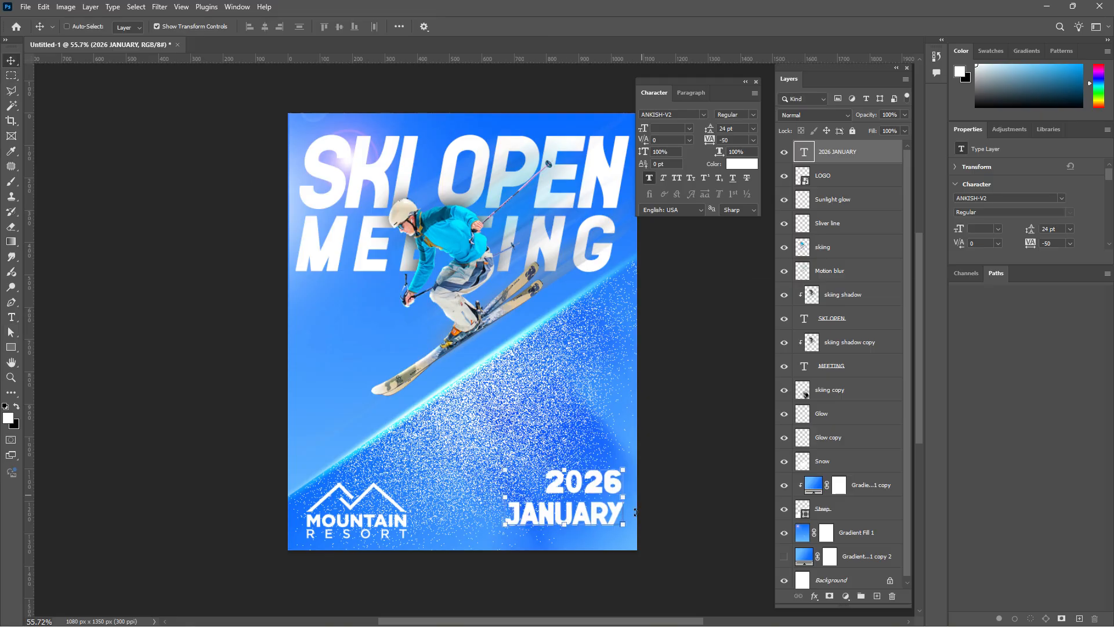
Move the date text closer to the lower-right corner so that its bottom lines up with the Mountain Resort logo.
{"action": "left_click_drag", "start_coordinate": [602, 518], "coordinate": [612, 529]}
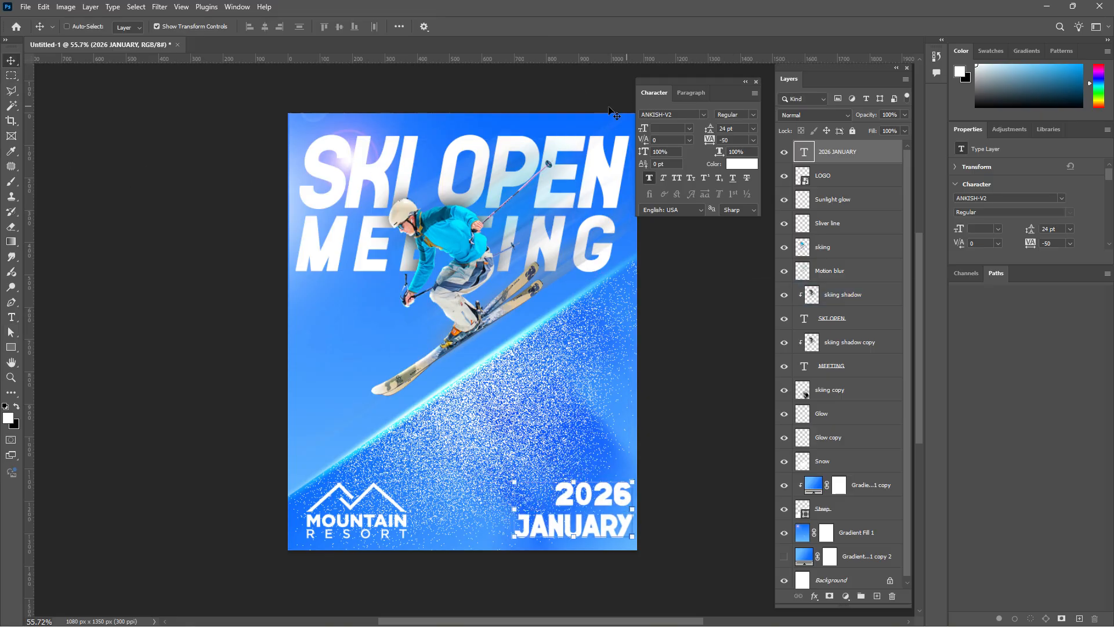
{"action": "left_click_drag", "start_coordinate": [601, 499], "coordinate": [593, 499]}
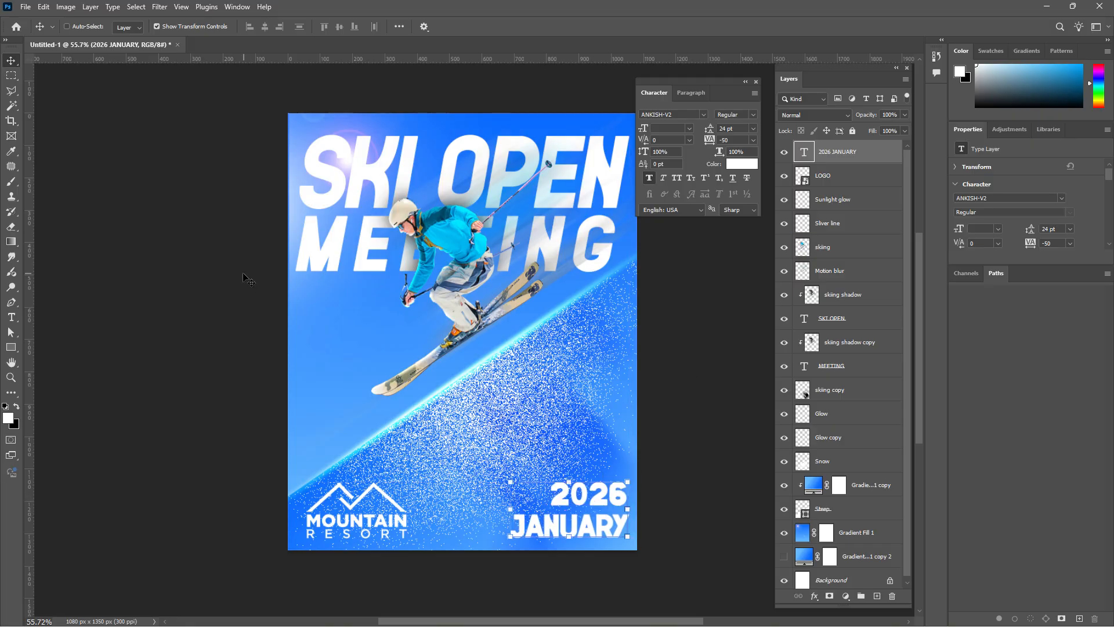
{"action": "left_click_drag", "start_coordinate": [701, 82], "coordinate": [715, 76]}
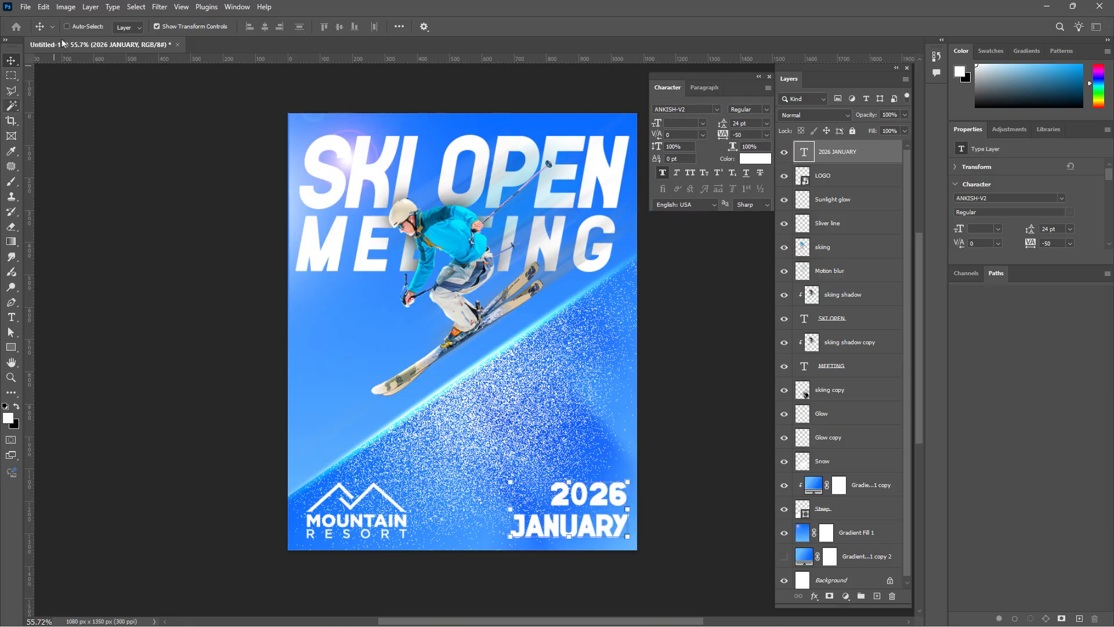
Place the embedded qr image, scale it to about 28.85%, and position it directly above the date text.
{"action": "left_click", "coordinate": [25, 7]}
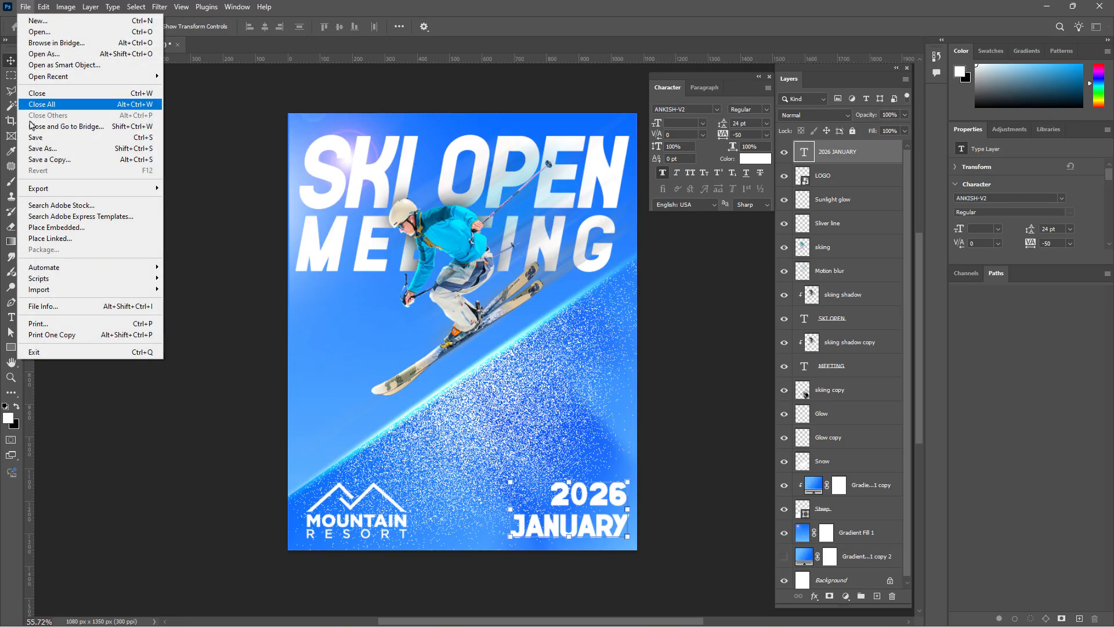
{"action": "left_click", "coordinate": [58, 225]}
{"action": "left_click", "coordinate": [145, 101]}
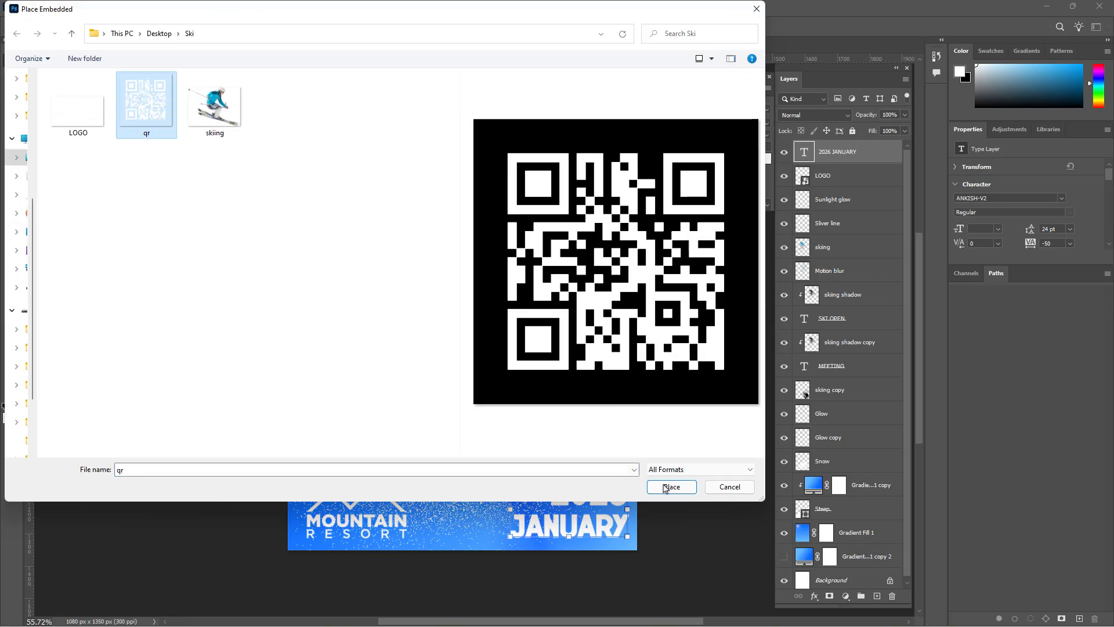
{"action": "left_click", "coordinate": [674, 488]}
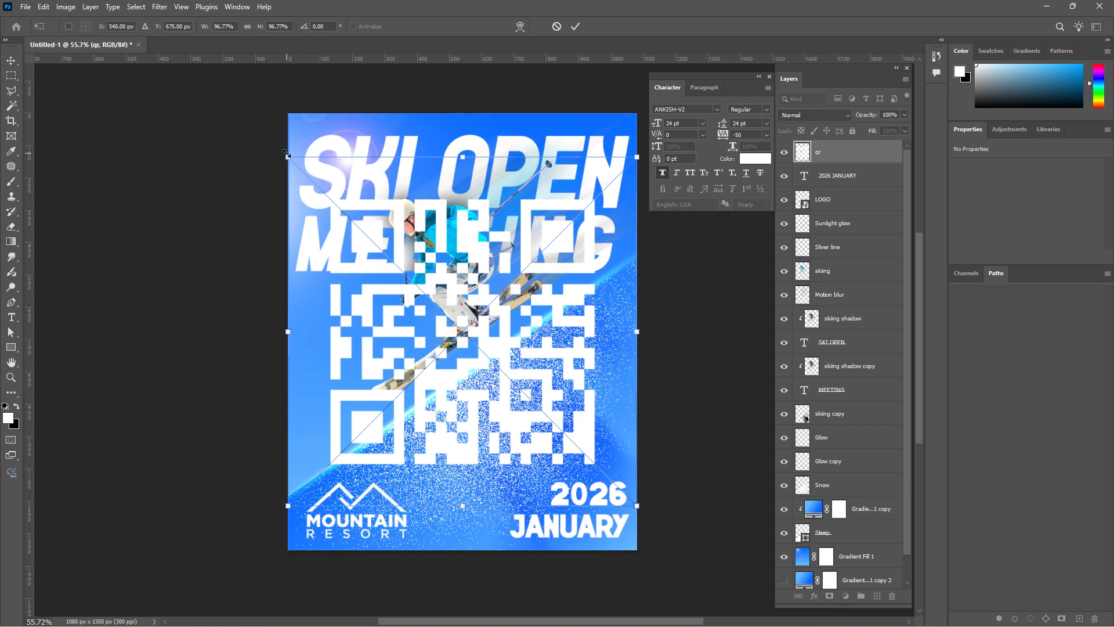
{"action": "left_click_drag", "start_coordinate": [286, 153], "coordinate": [561, 383]}
{"action": "left_click_drag", "start_coordinate": [592, 460], "coordinate": [593, 437]}
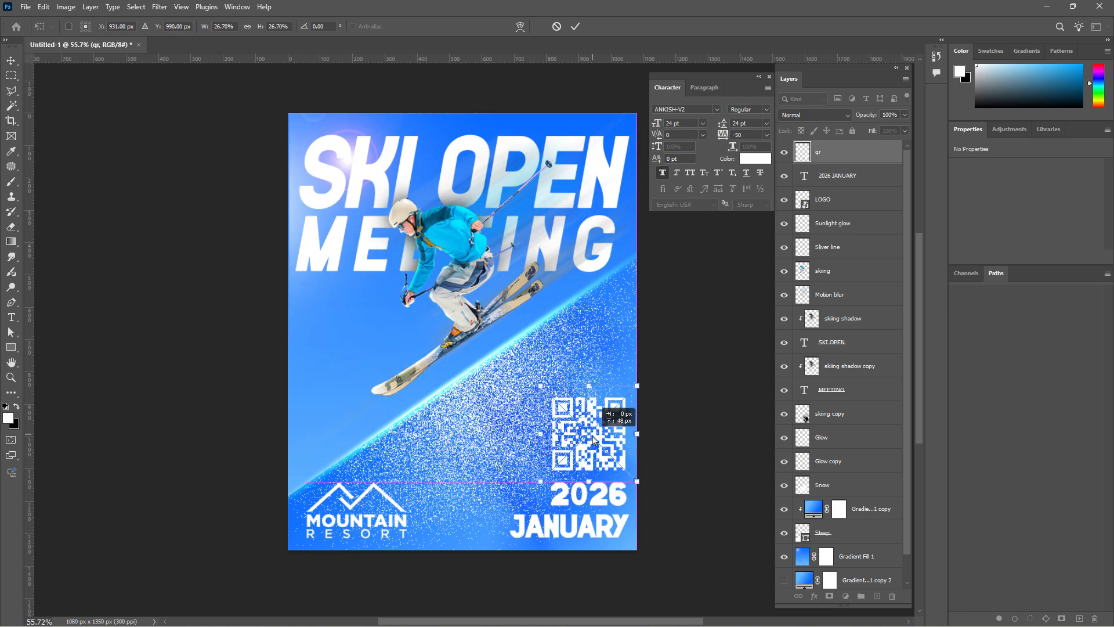
{"action": "left_click_drag", "start_coordinate": [546, 386], "coordinate": [538, 378]}
{"action": "left_click_drag", "start_coordinate": [616, 442], "coordinate": [616, 437]}
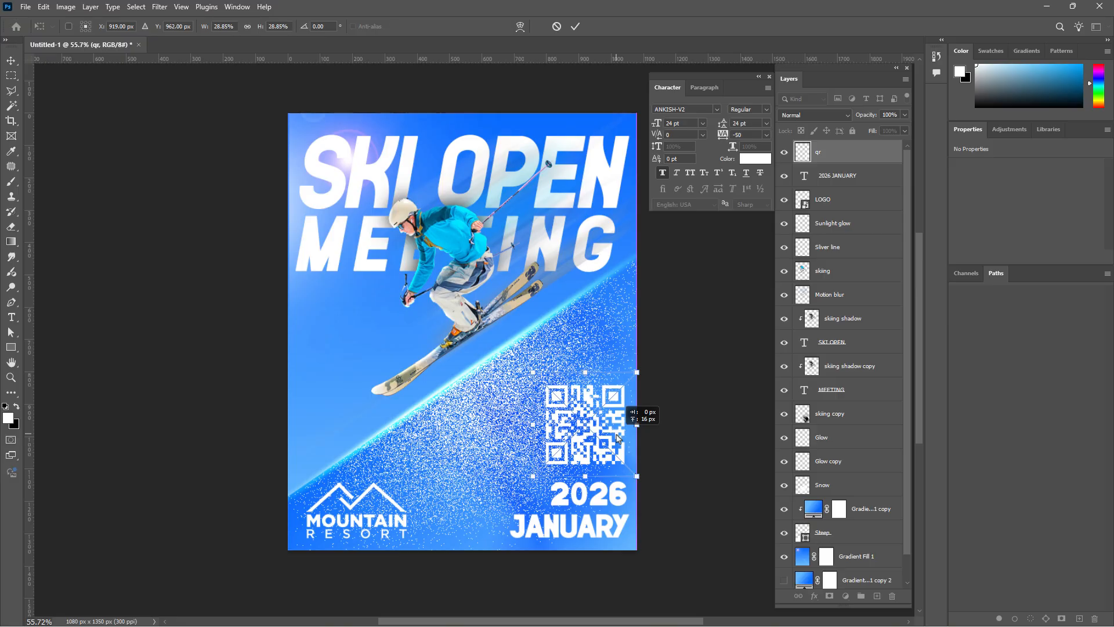
Shift the date text slightly left to line up with the QR code, and close the character settings.
{"action": "left_click", "coordinate": [846, 181]}
{"action": "left_click_drag", "start_coordinate": [626, 501], "coordinate": [620, 502]}
{"action": "left_click", "coordinate": [829, 158]}
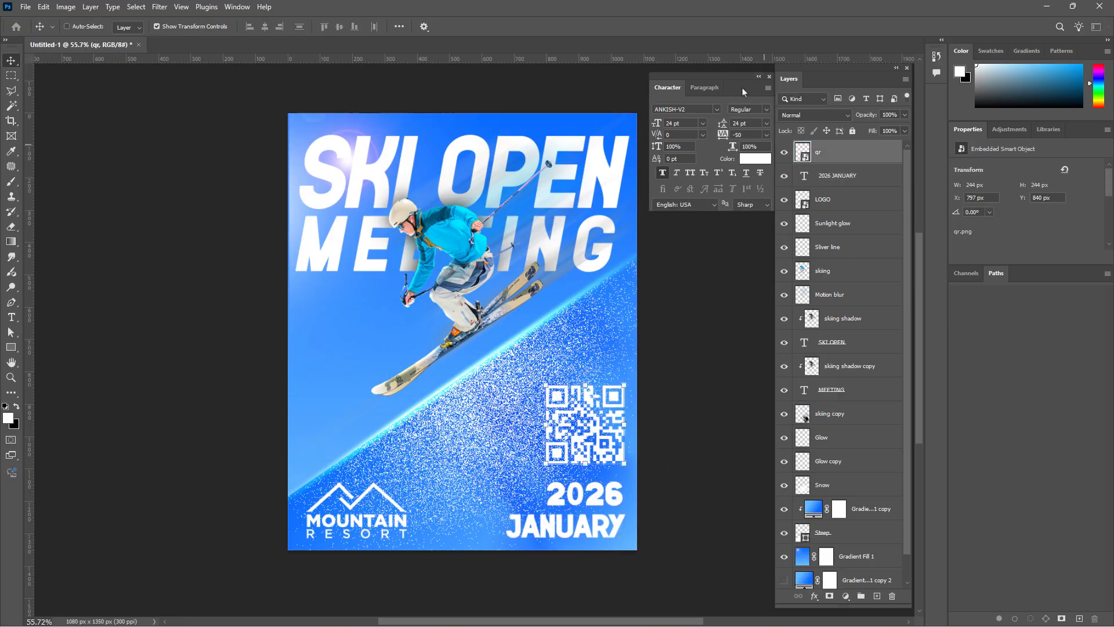
{"action": "left_click", "coordinate": [759, 77]}
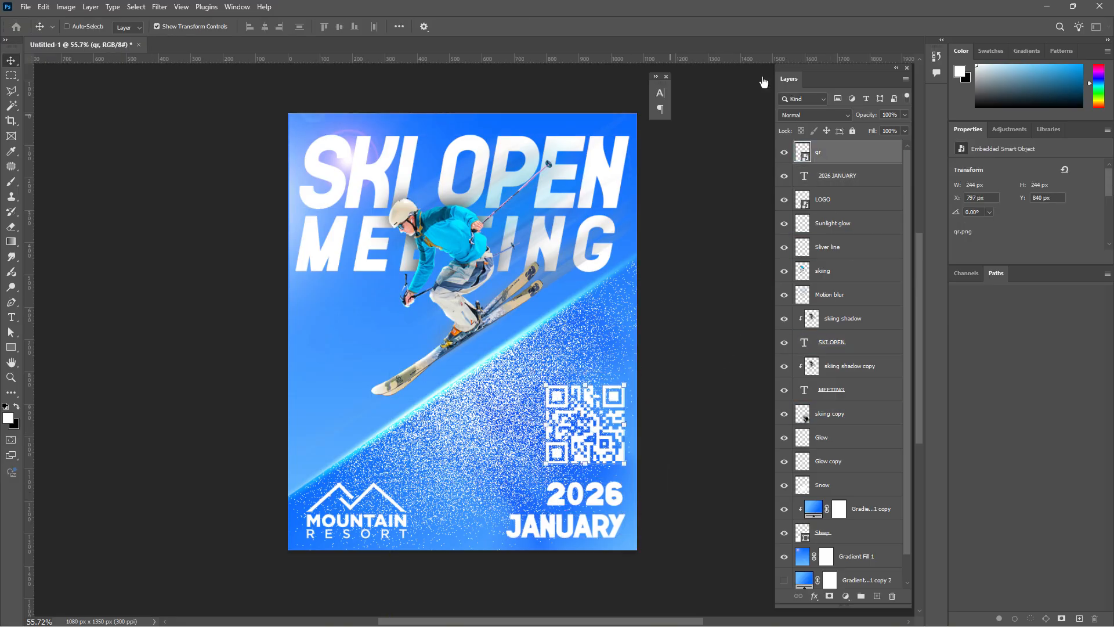
{"action": "left_click", "coordinate": [667, 78]}
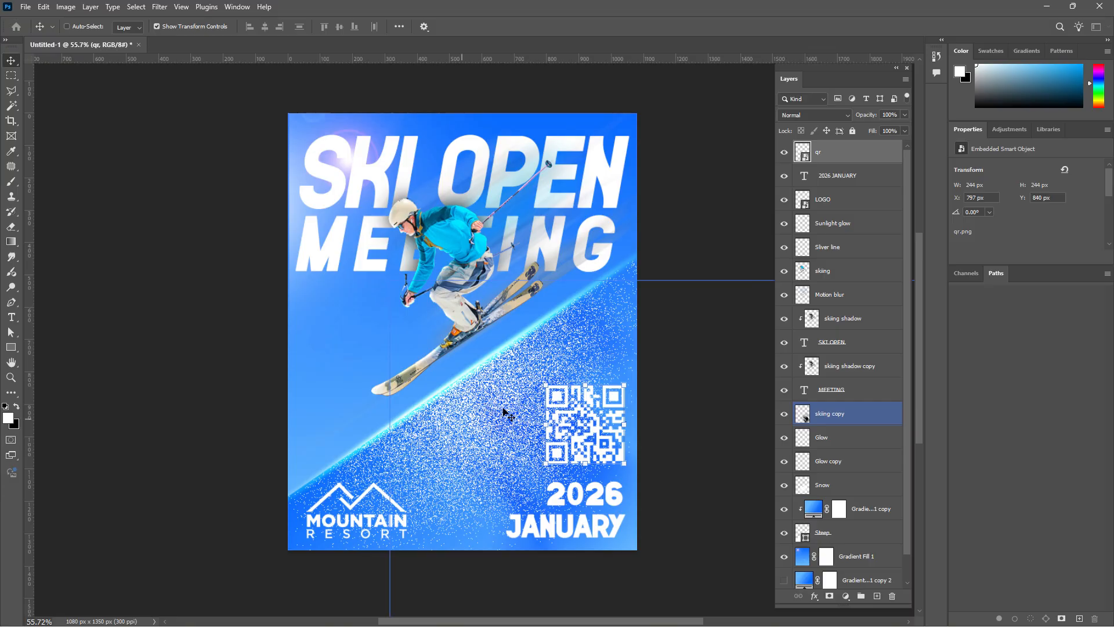
Lower the Snow layer's opacity to 41%.
{"action": "left_click_drag", "start_coordinate": [907, 295], "coordinate": [909, 342]}
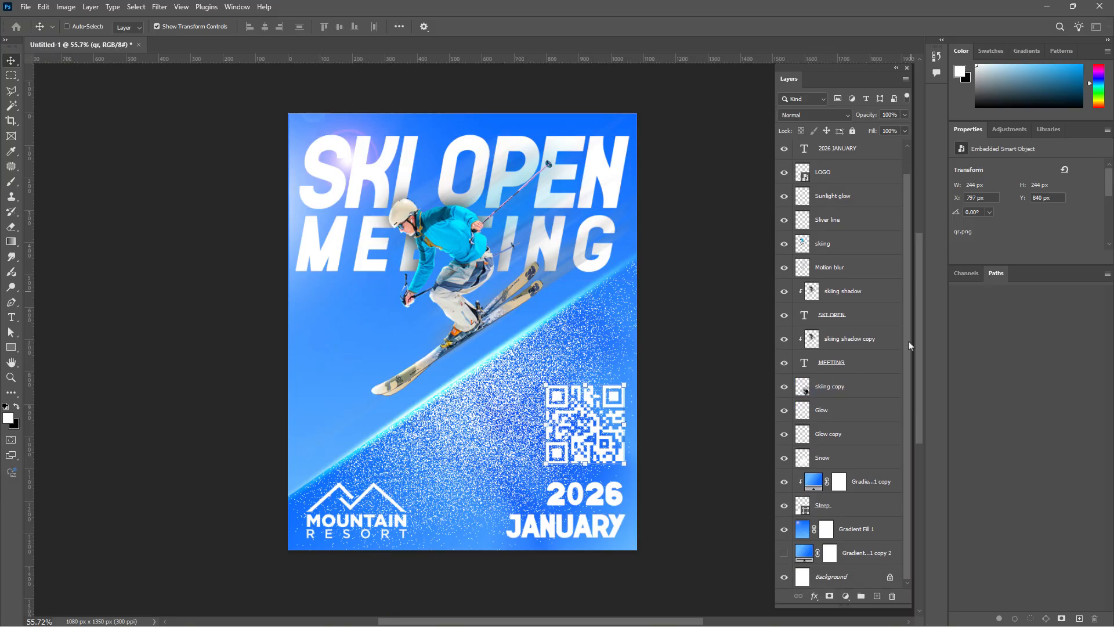
{"action": "left_click", "coordinate": [827, 460]}
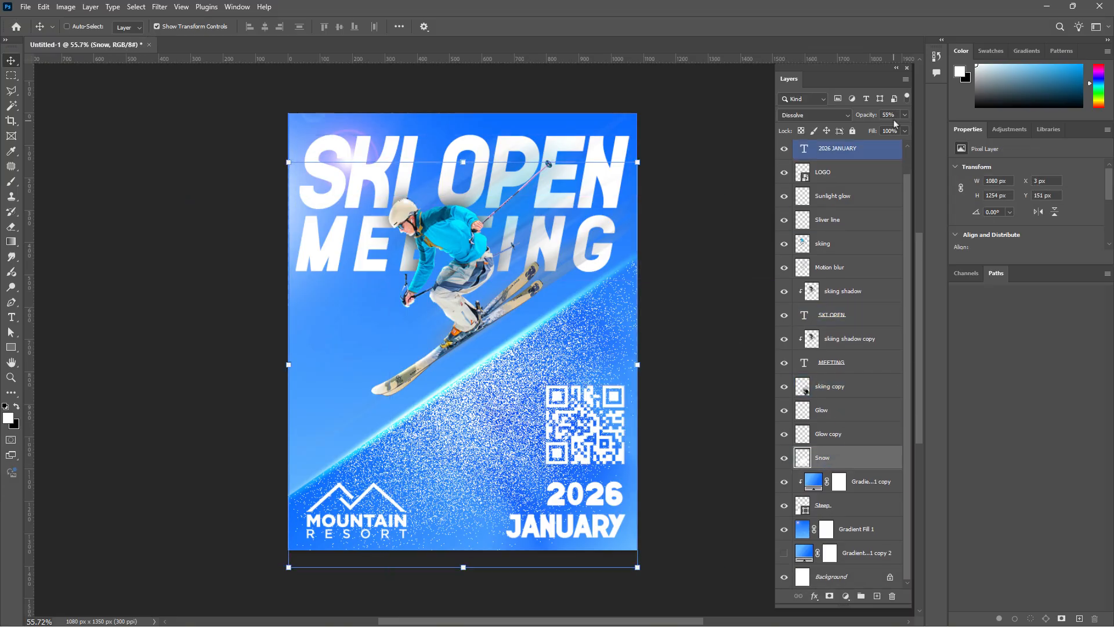
{"action": "left_click", "coordinate": [905, 115]}
{"action": "left_click_drag", "start_coordinate": [879, 132], "coordinate": [872, 132]}
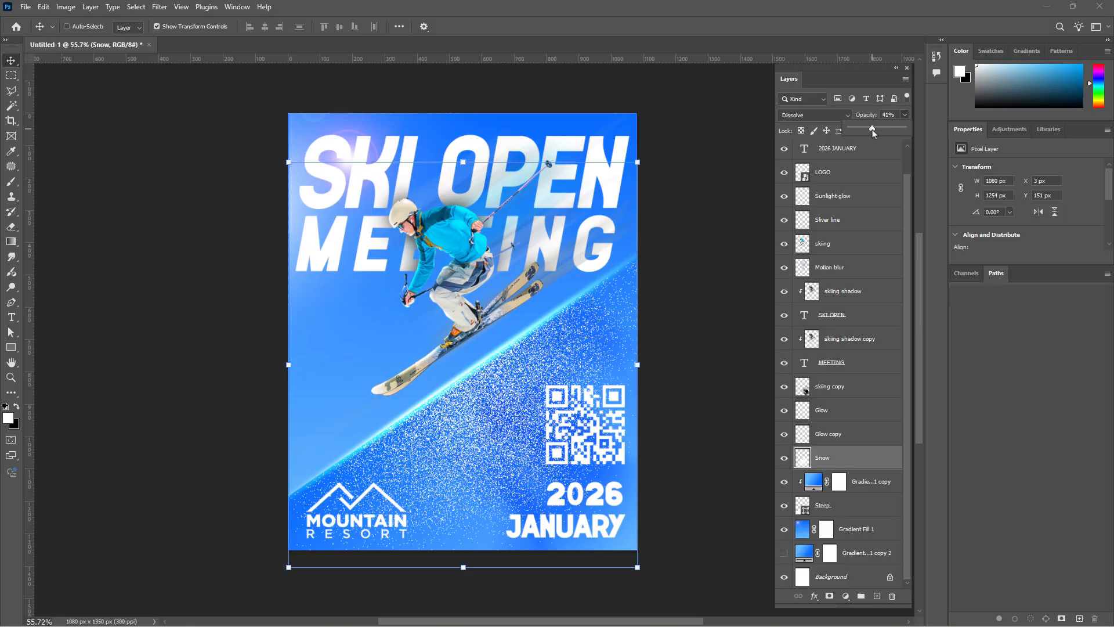
Erase the snow behind the QR code and along the slope's right side with a 417 px Soft Round eraser.
{"action": "left_click", "coordinate": [11, 226]}
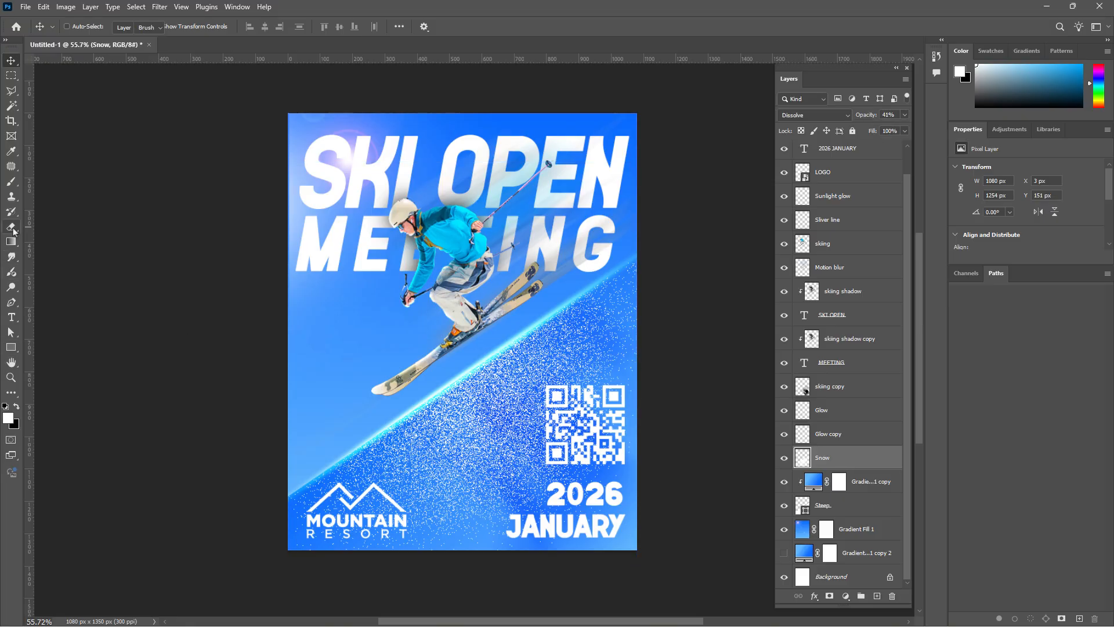
{"action": "left_click", "coordinate": [84, 27]}
{"action": "left_click_drag", "start_coordinate": [119, 65], "coordinate": [126, 65]}
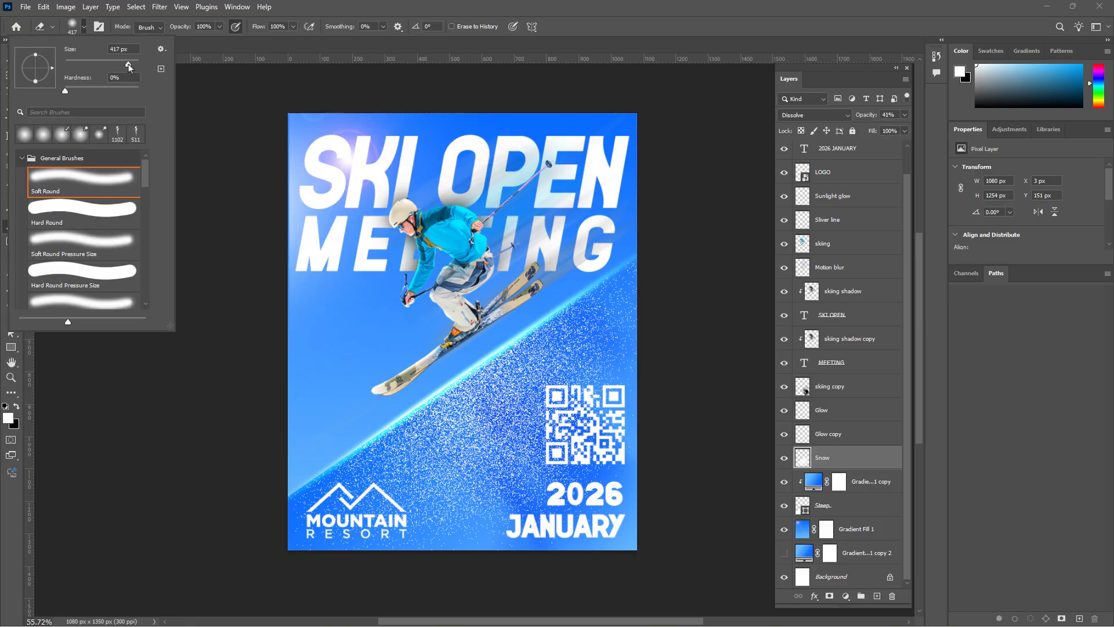
{"action": "left_click", "coordinate": [125, 393]}
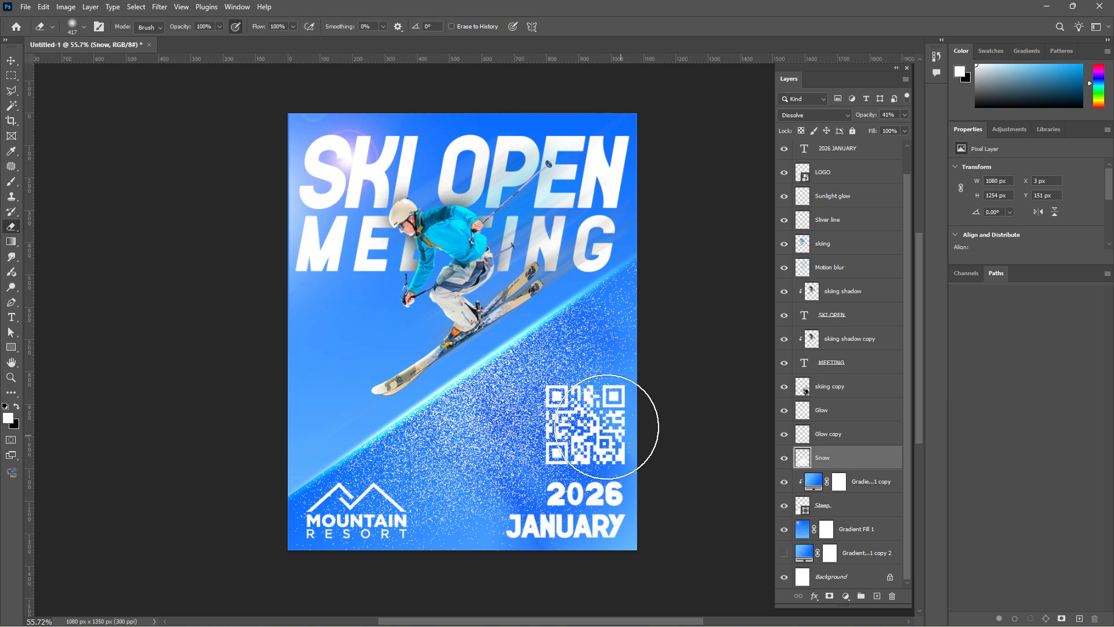
{"action": "mouse_move", "coordinate": [607, 425]}
{"action": "left_mouse_down"}
{"action": "mouse_move", "coordinate": [589, 486]}
{"action": "mouse_move", "coordinate": [527, 567]}
{"action": "mouse_move", "coordinate": [542, 473]}
{"action": "mouse_move", "coordinate": [659, 373]}
{"action": "mouse_move", "coordinate": [622, 410]}
{"action": "mouse_move", "coordinate": [621, 468]}
{"action": "mouse_move", "coordinate": [556, 543]}
{"action": "mouse_move", "coordinate": [374, 598]}
{"action": "mouse_move", "coordinate": [424, 592]}
{"action": "mouse_move", "coordinate": [670, 316]}
{"action": "left_mouse_up"}
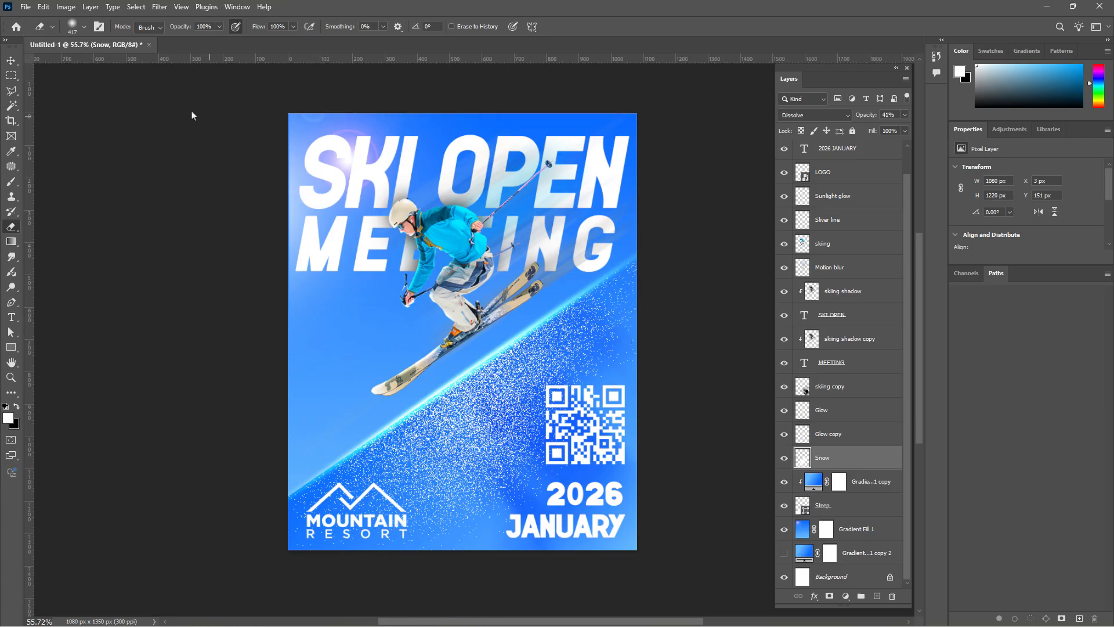
Review the layer stack and inspect the finished poster enlarged with the interface panels hidden.
{"action": "left_click", "coordinate": [11, 76]}
{"action": "scroll", "coordinate": [906, 315], "scroll_direction": "up", "scroll_amount": 1}
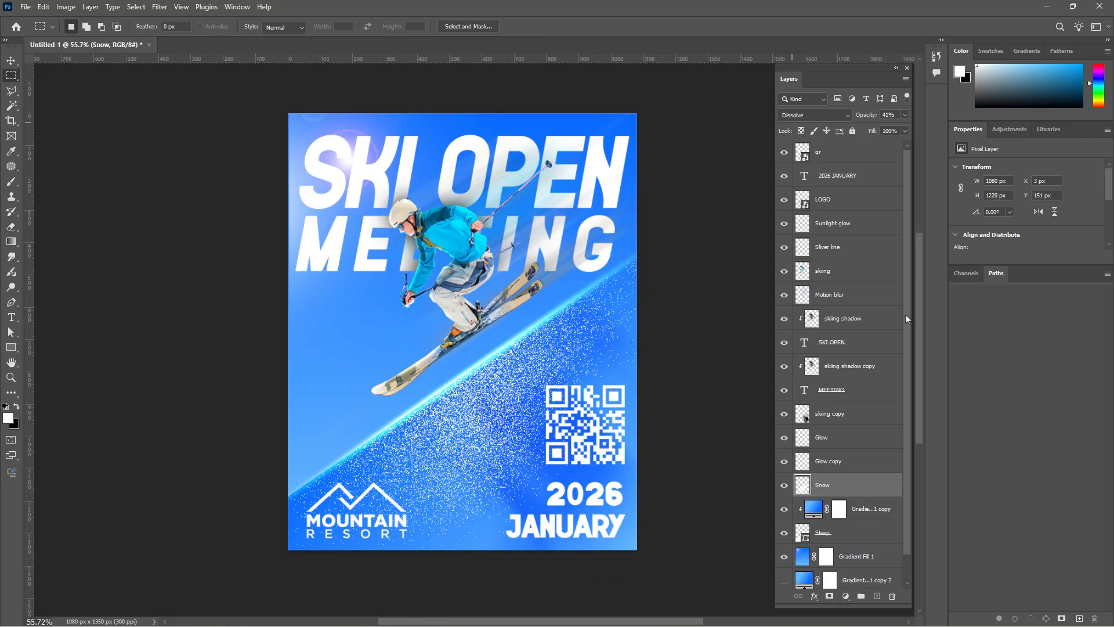
{"action": "scroll", "coordinate": [904, 243], "scroll_direction": "down", "scroll_amount": 1}
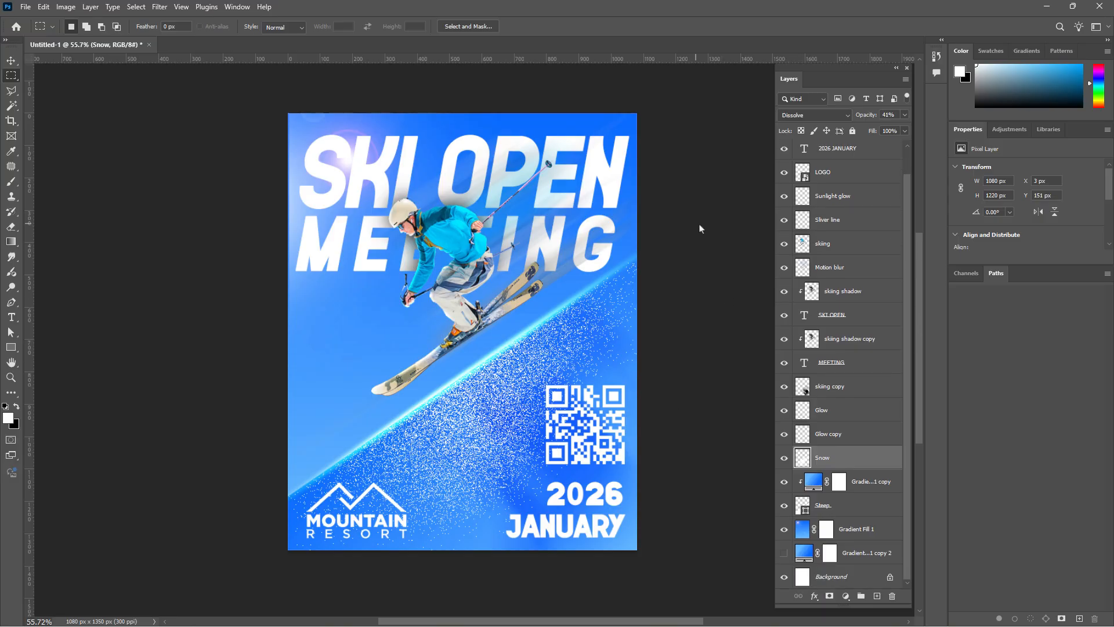
{"action": "key", "text": "Tab"}
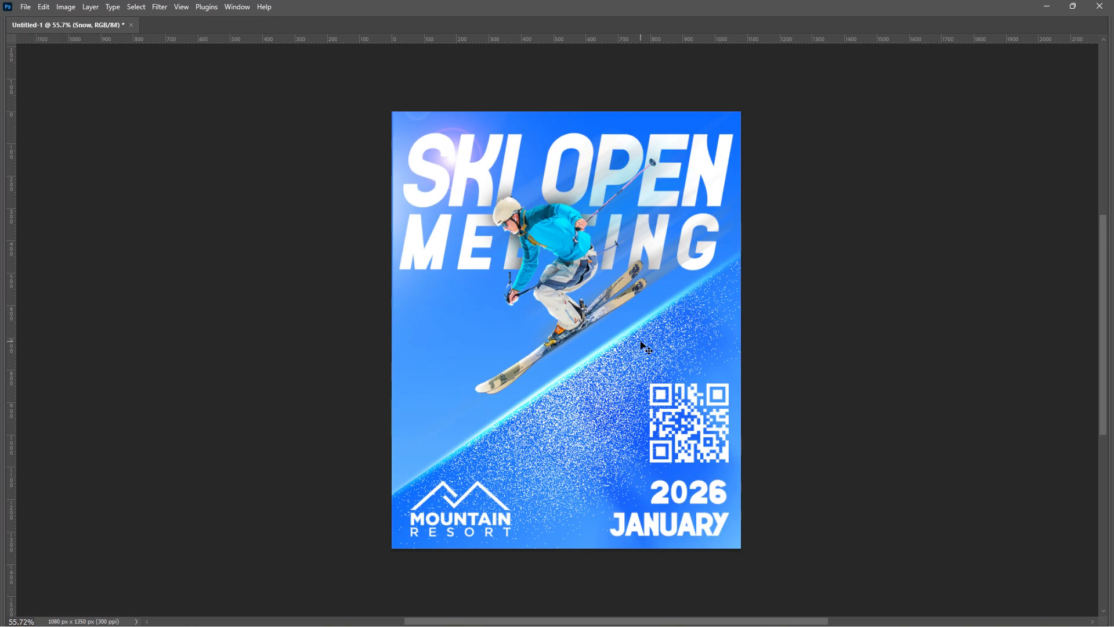
{"action": "scroll", "coordinate": [653, 340], "scroll_direction": "up", "scroll_amount": 2}
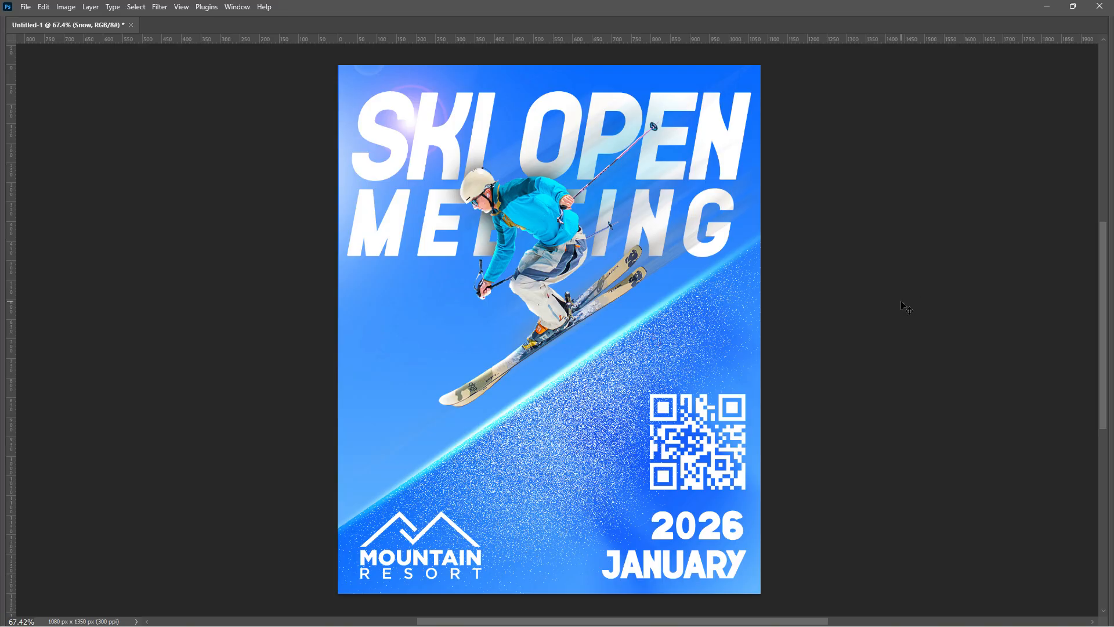